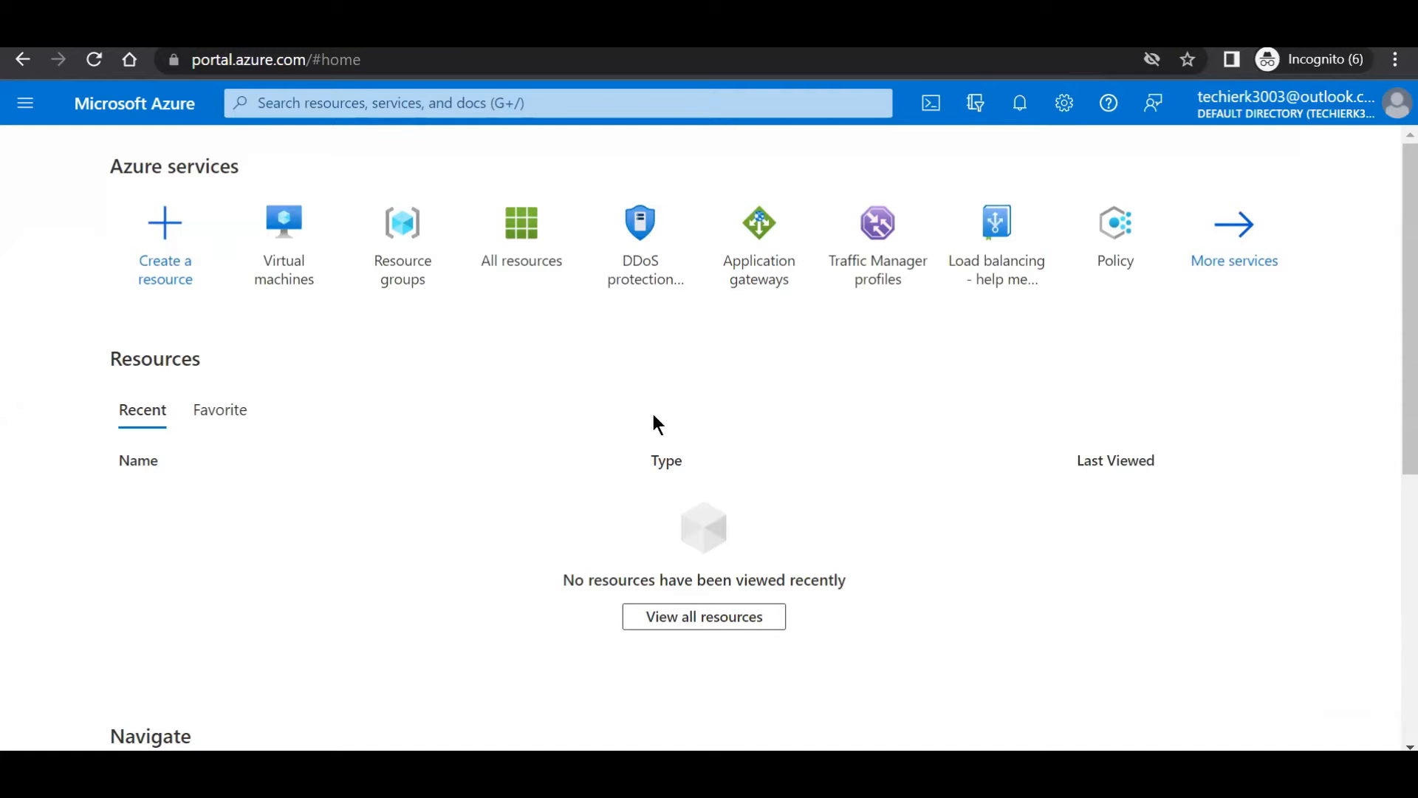
Start creating a new Azure virtual machine from the virtual machines list.
left_click(296, 278)
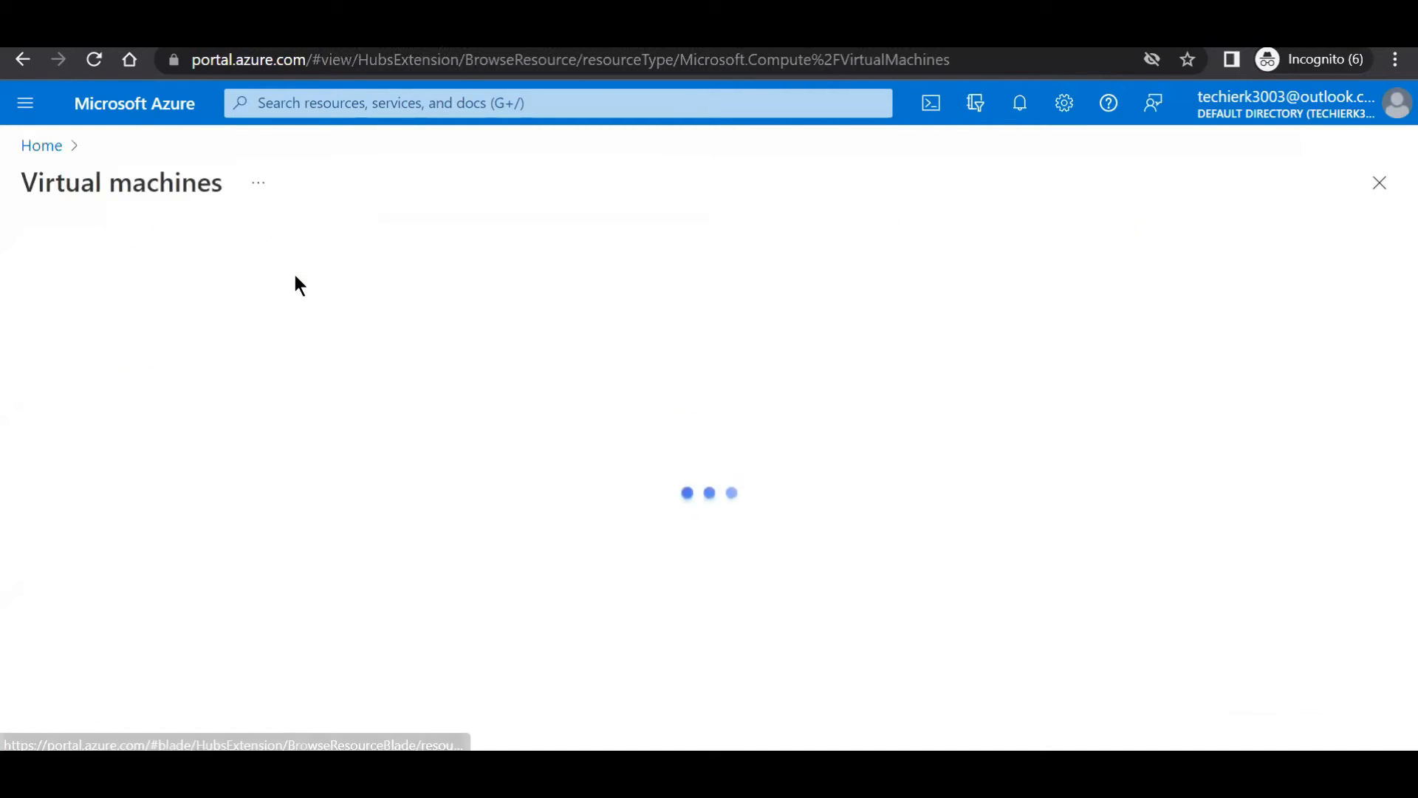
left_click(51, 249)
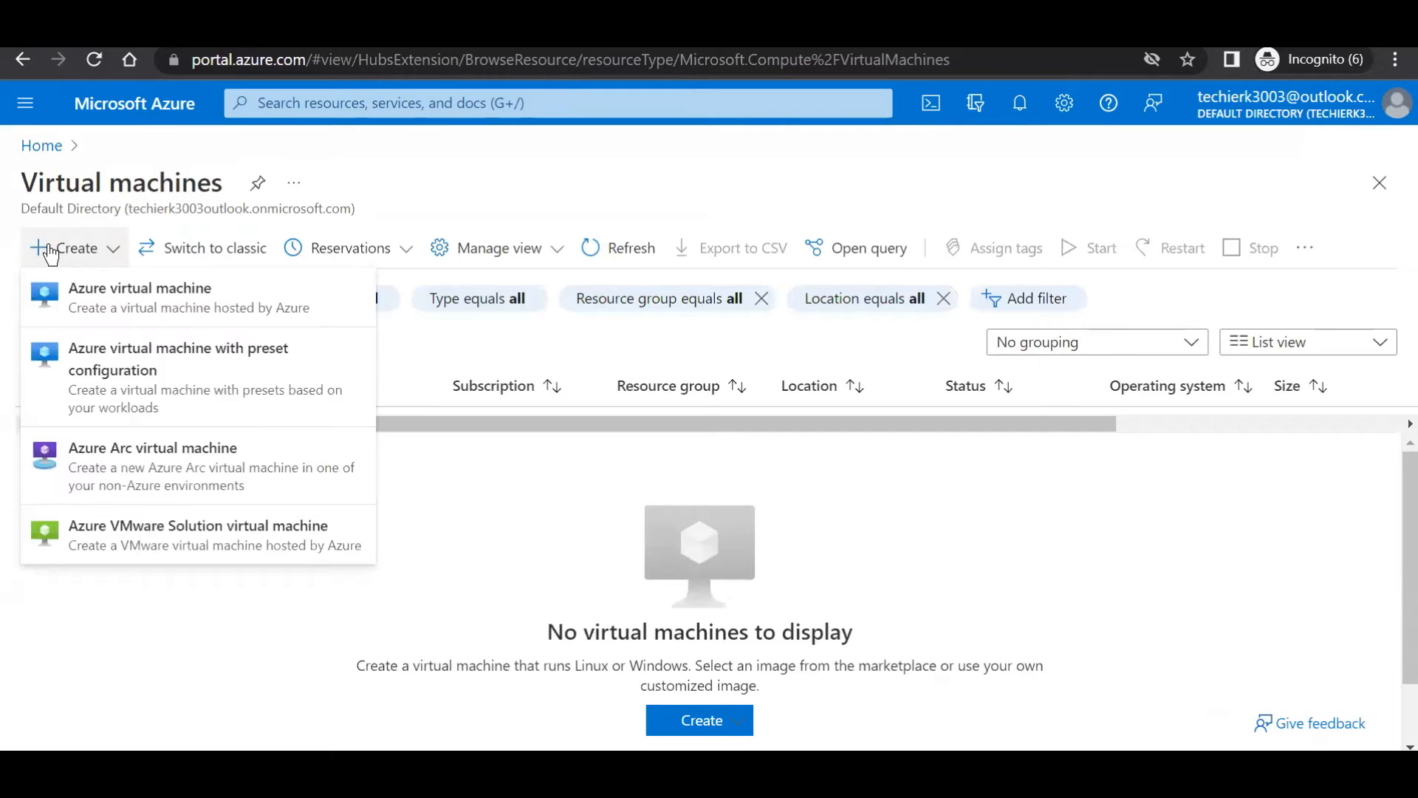
left_click(121, 308)
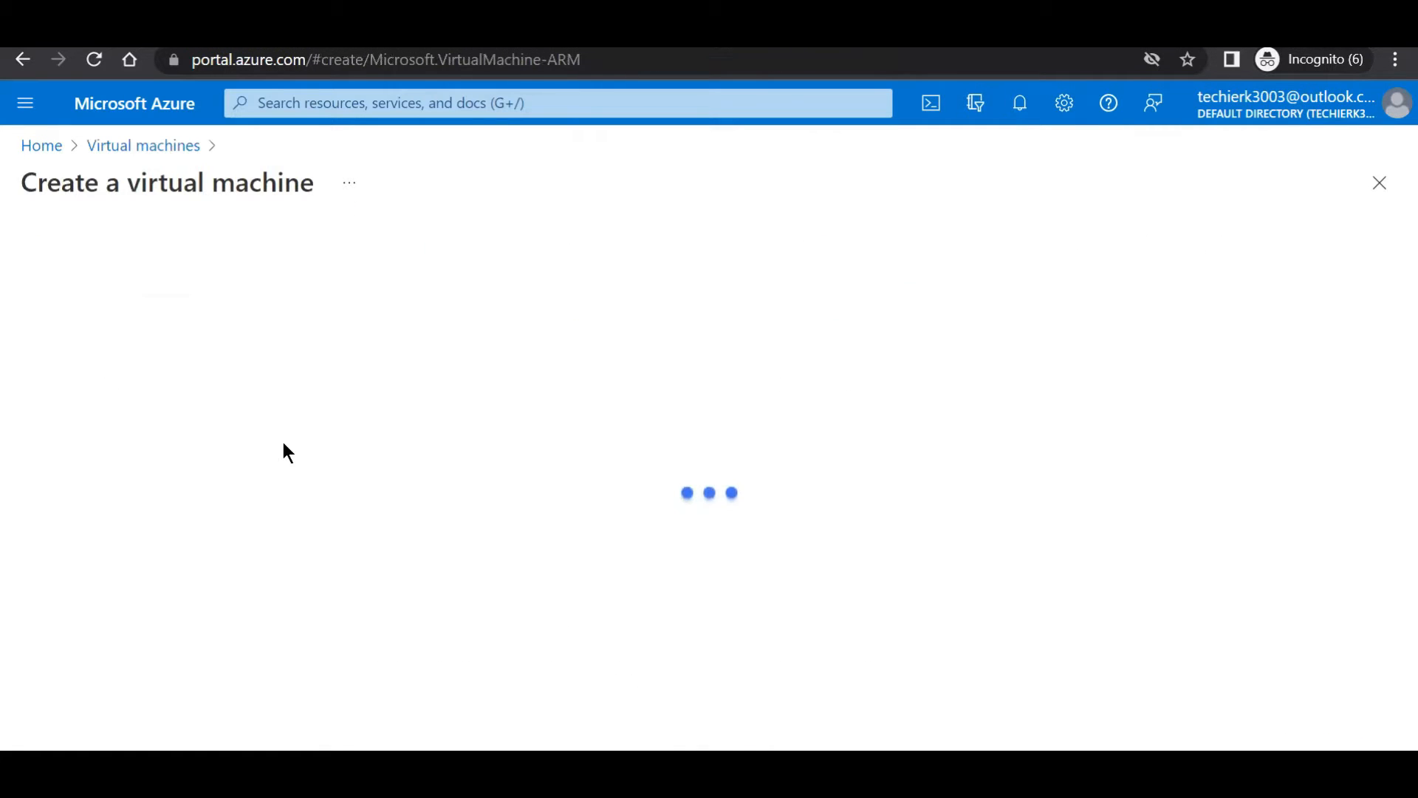
Create a new resource group named RG01 for the virtual machine.
scroll(738, 421, "down", 2)
left_click(566, 427)
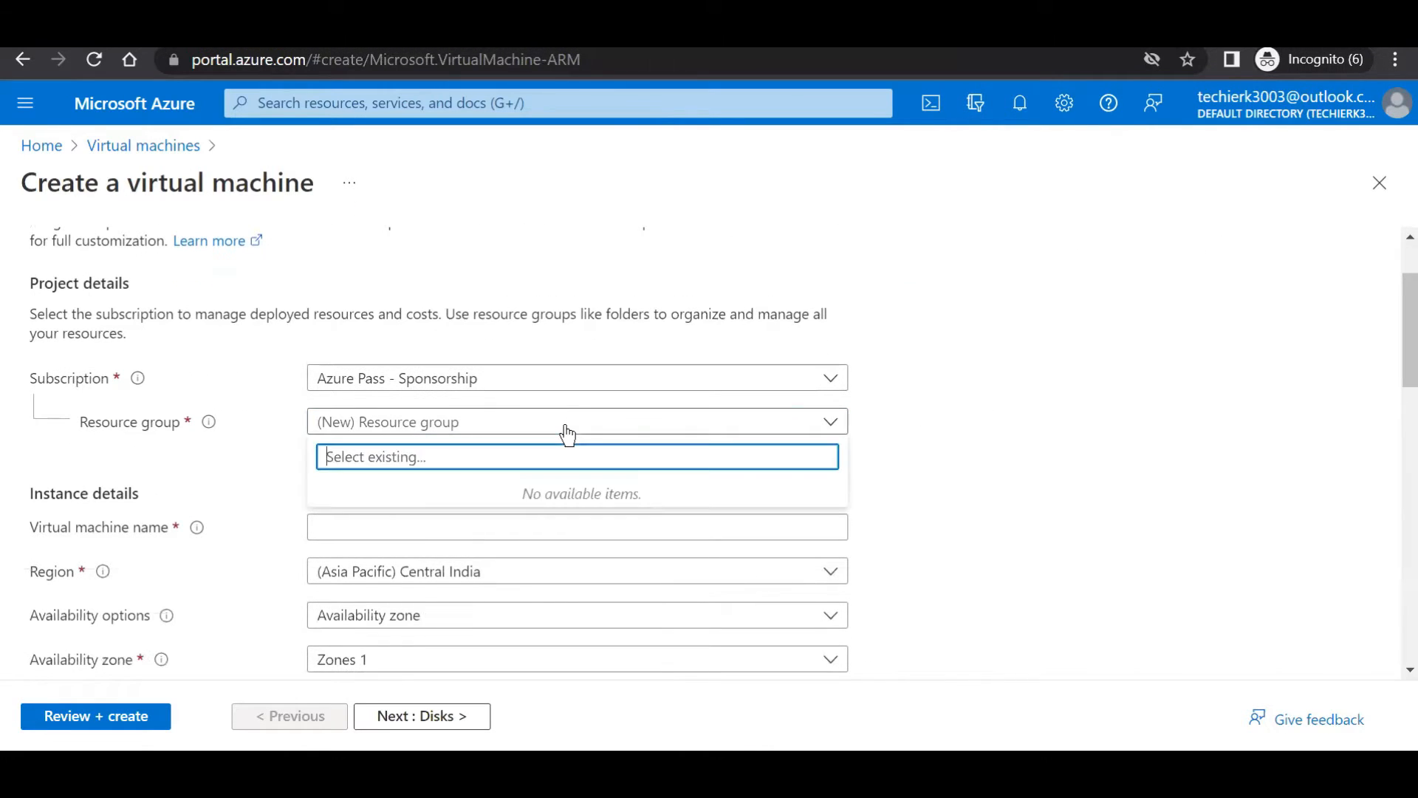
left_click(566, 429)
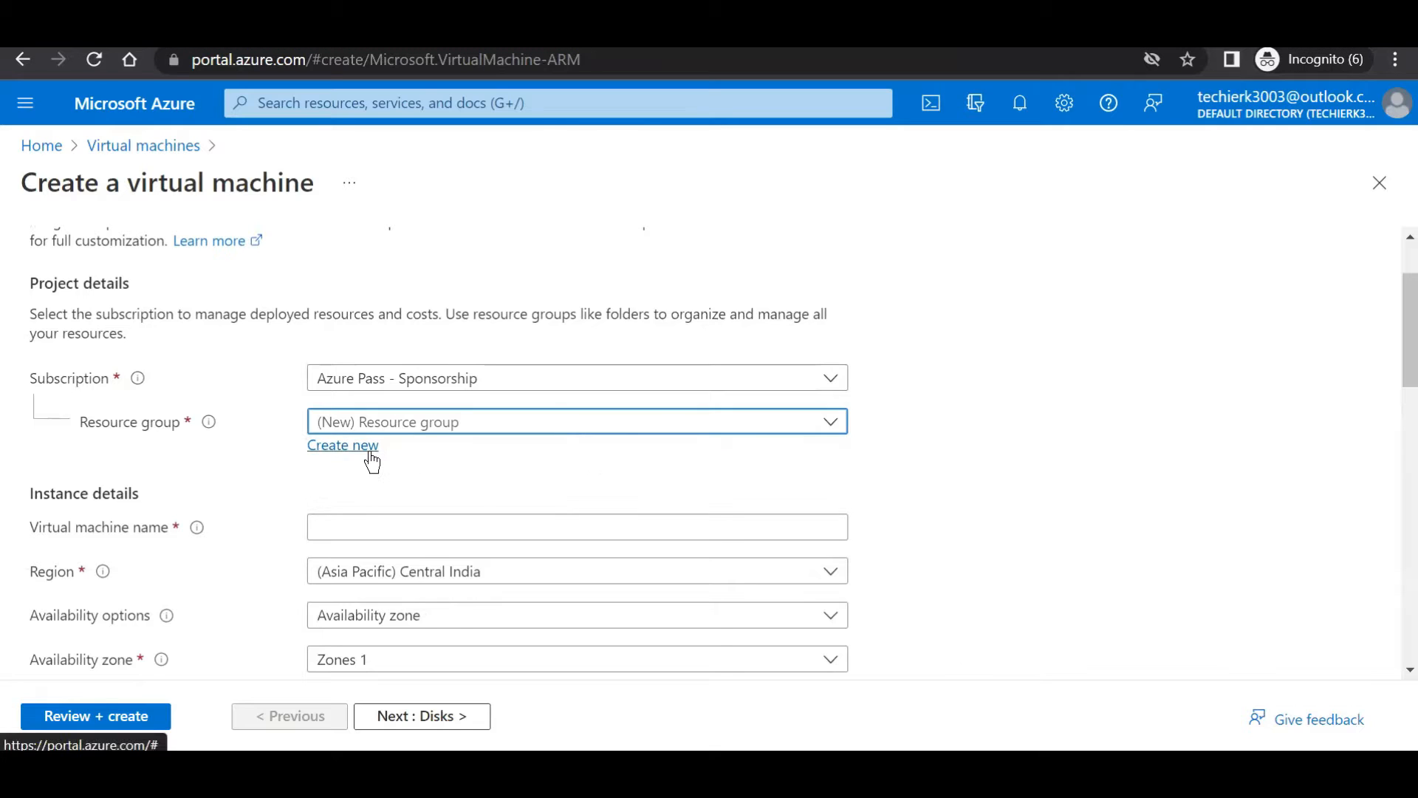
left_click(371, 446)
type("RG01")
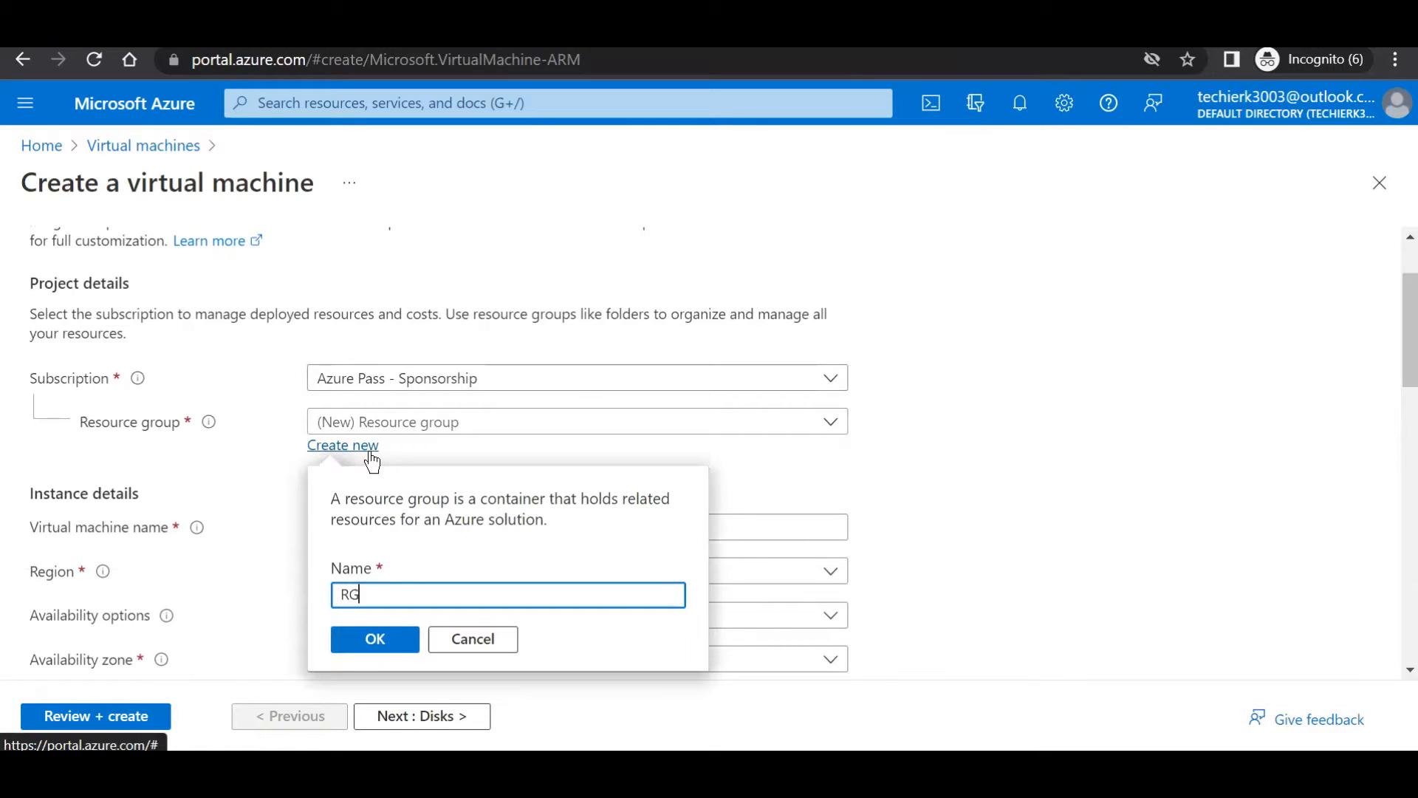
left_click(374, 639)
Name the virtual machine VM01 and set its region to (Asia Pacific) Australia East.
scroll(990, 453, "down", 3)
left_click(563, 406)
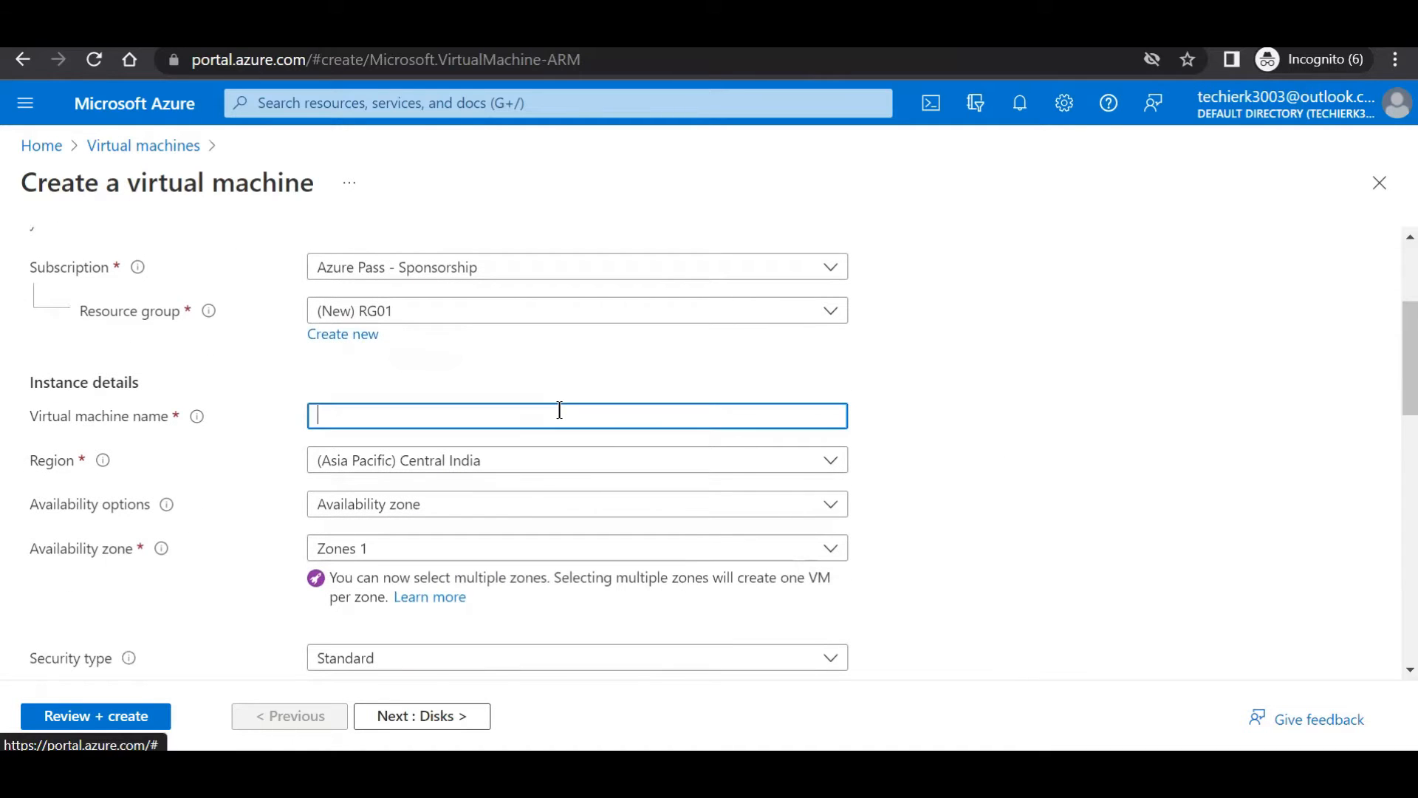
type("VM")
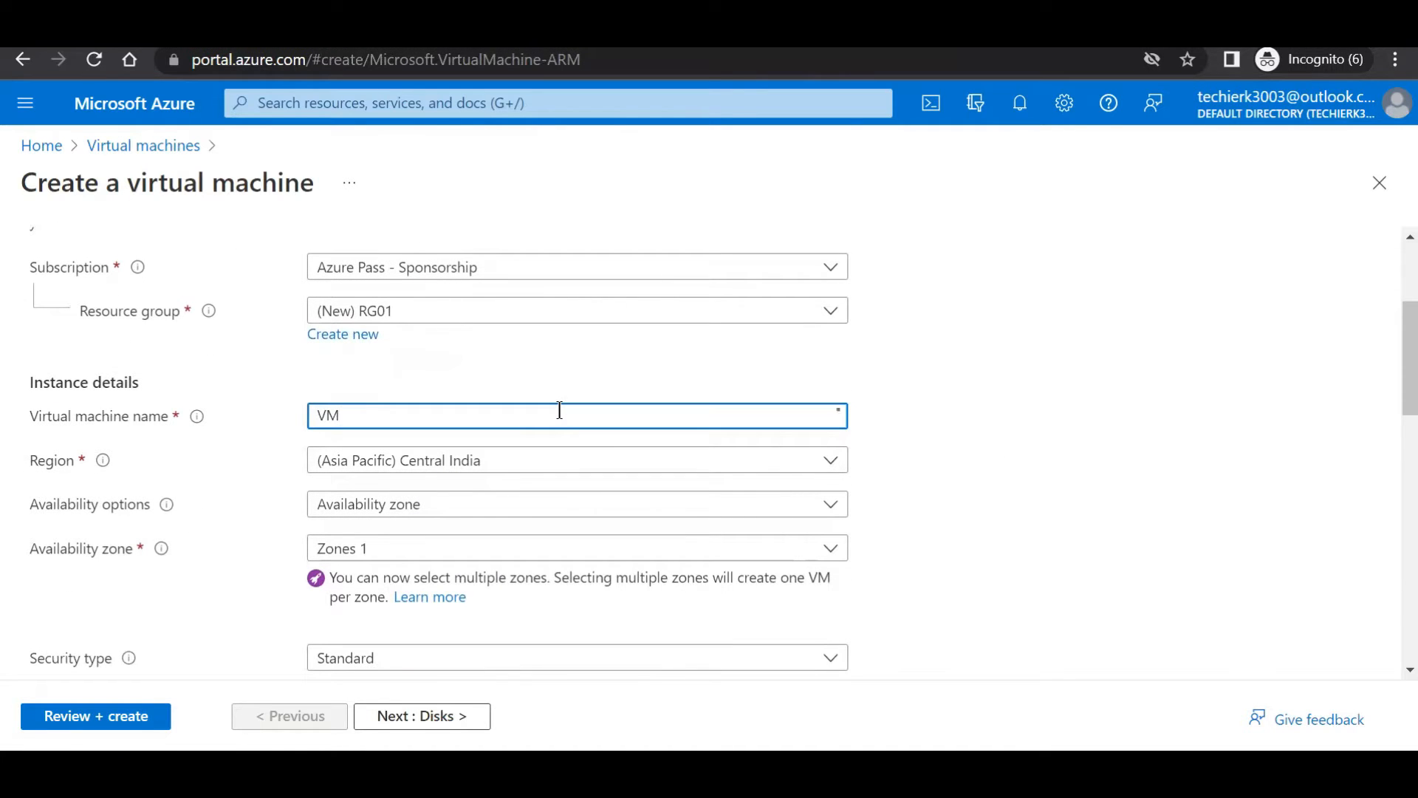
type("01")
left_click(816, 465)
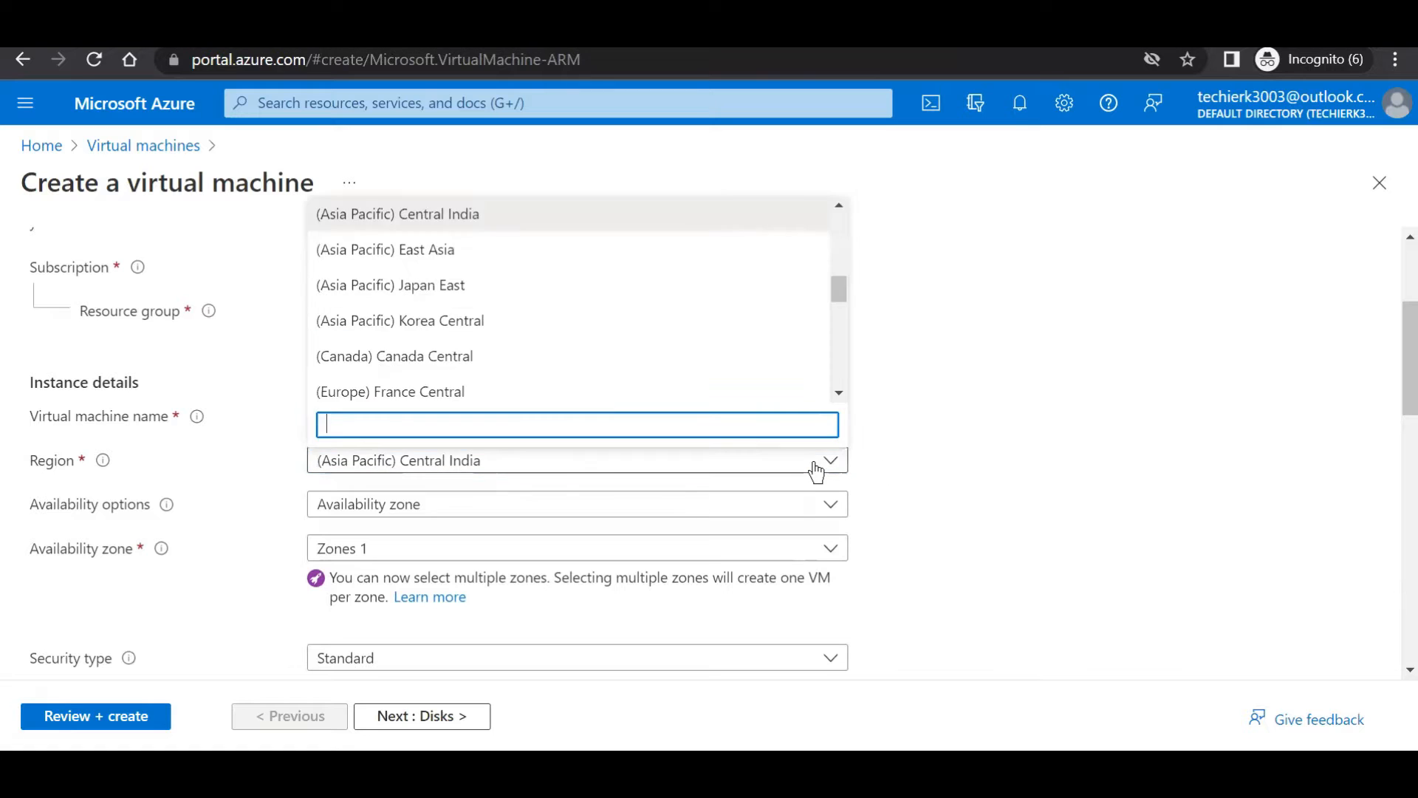
type("aus")
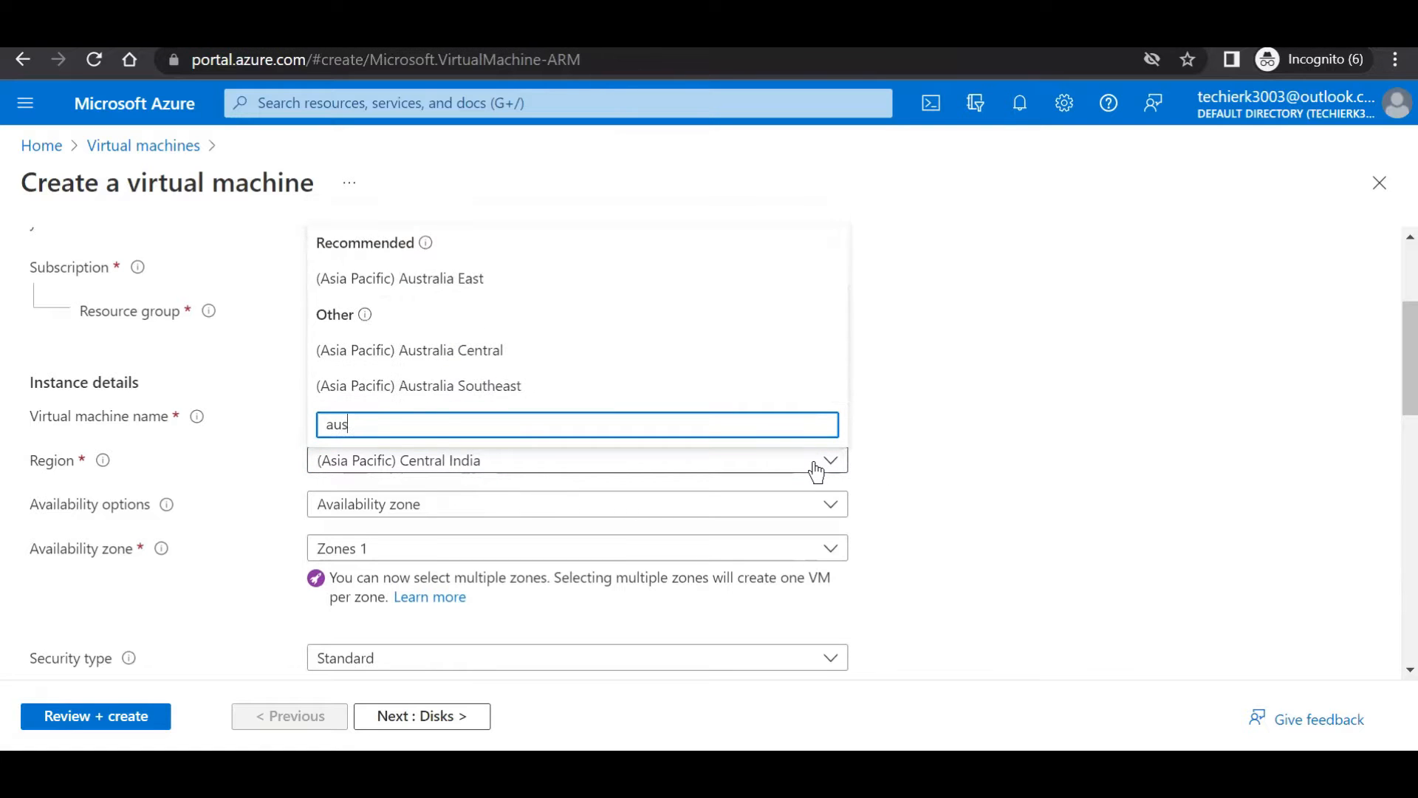
left_click(484, 284)
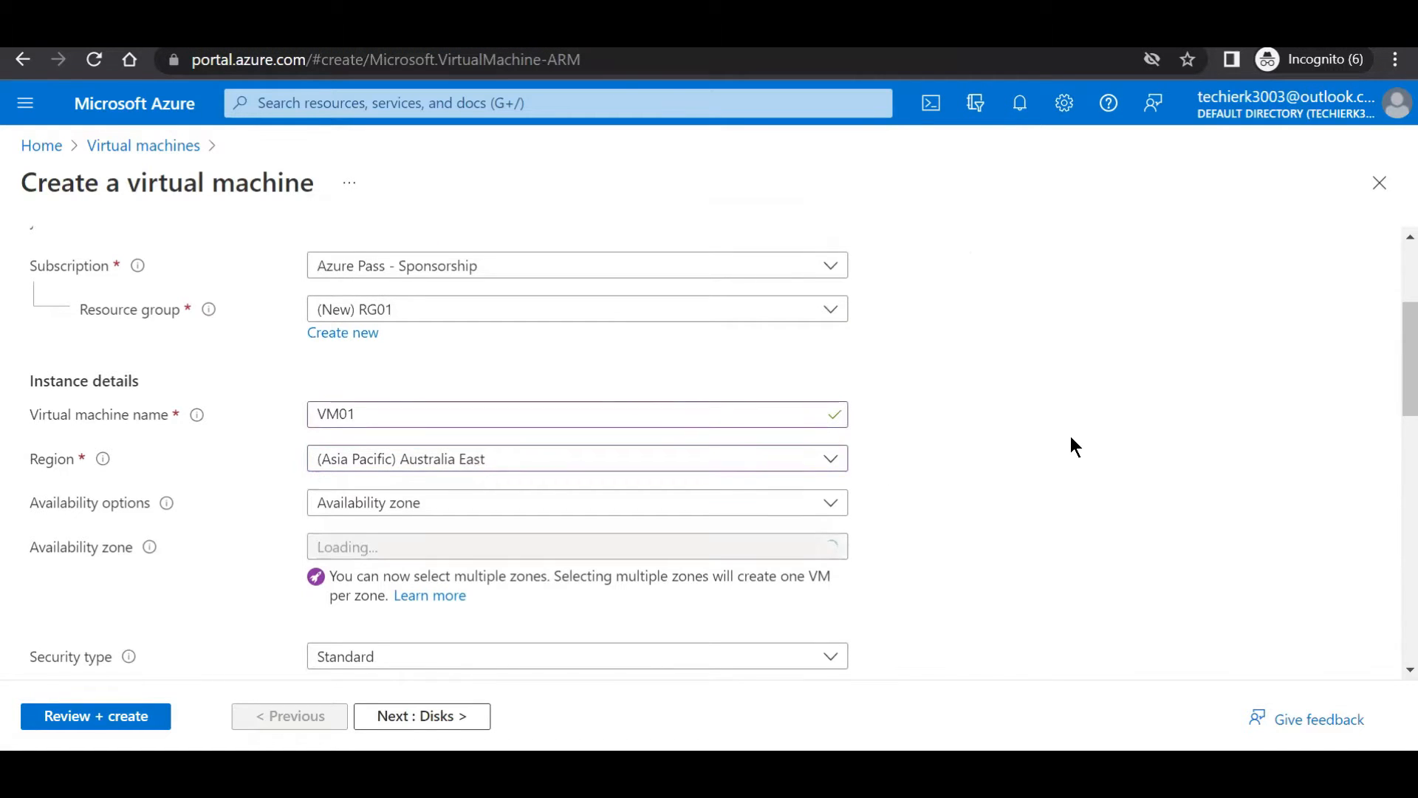
Set availability to No infrastructure redundancy required and choose the Windows Server 2019 Datacenter - x64 Gen2 image.
scroll(643, 288, "down", 3)
left_click(544, 294)
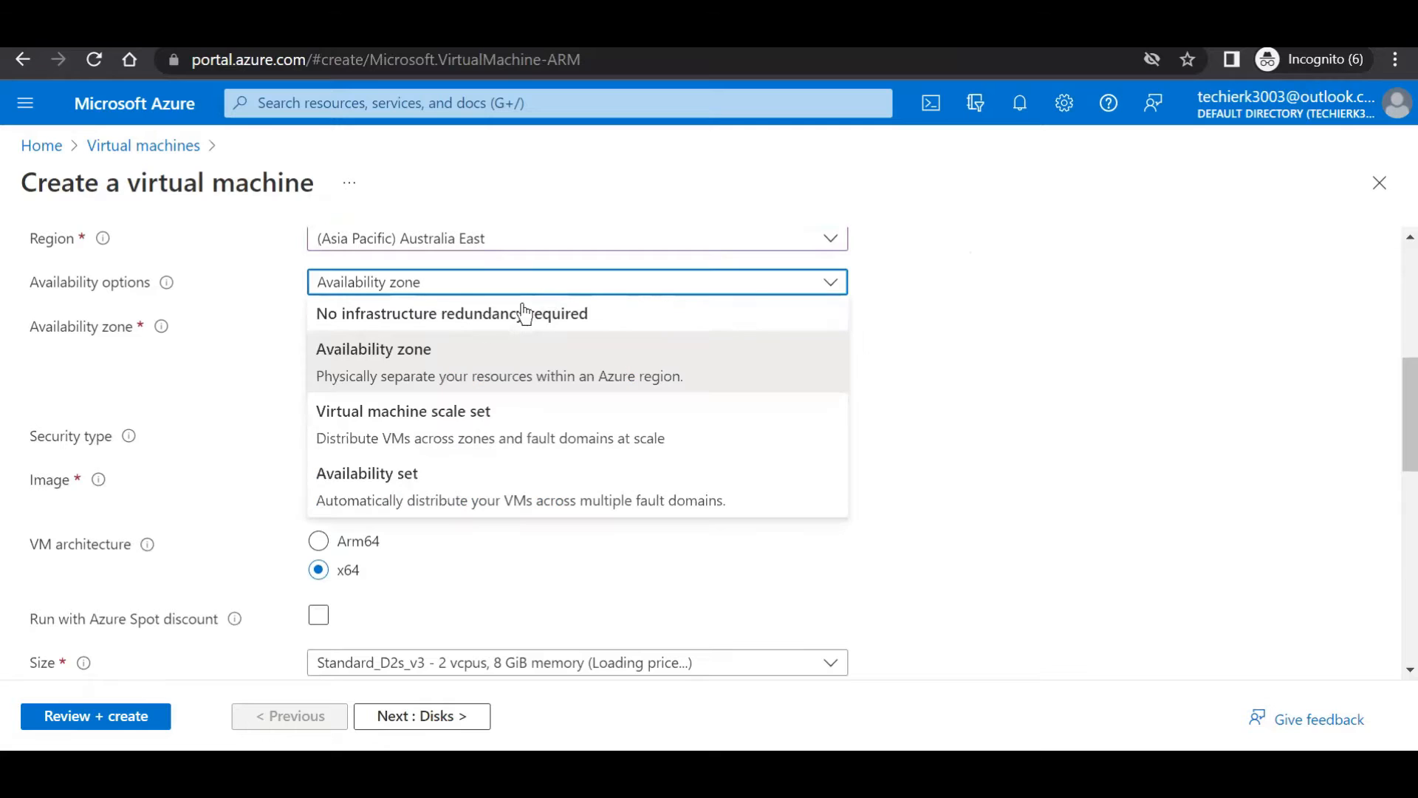
left_click(447, 318)
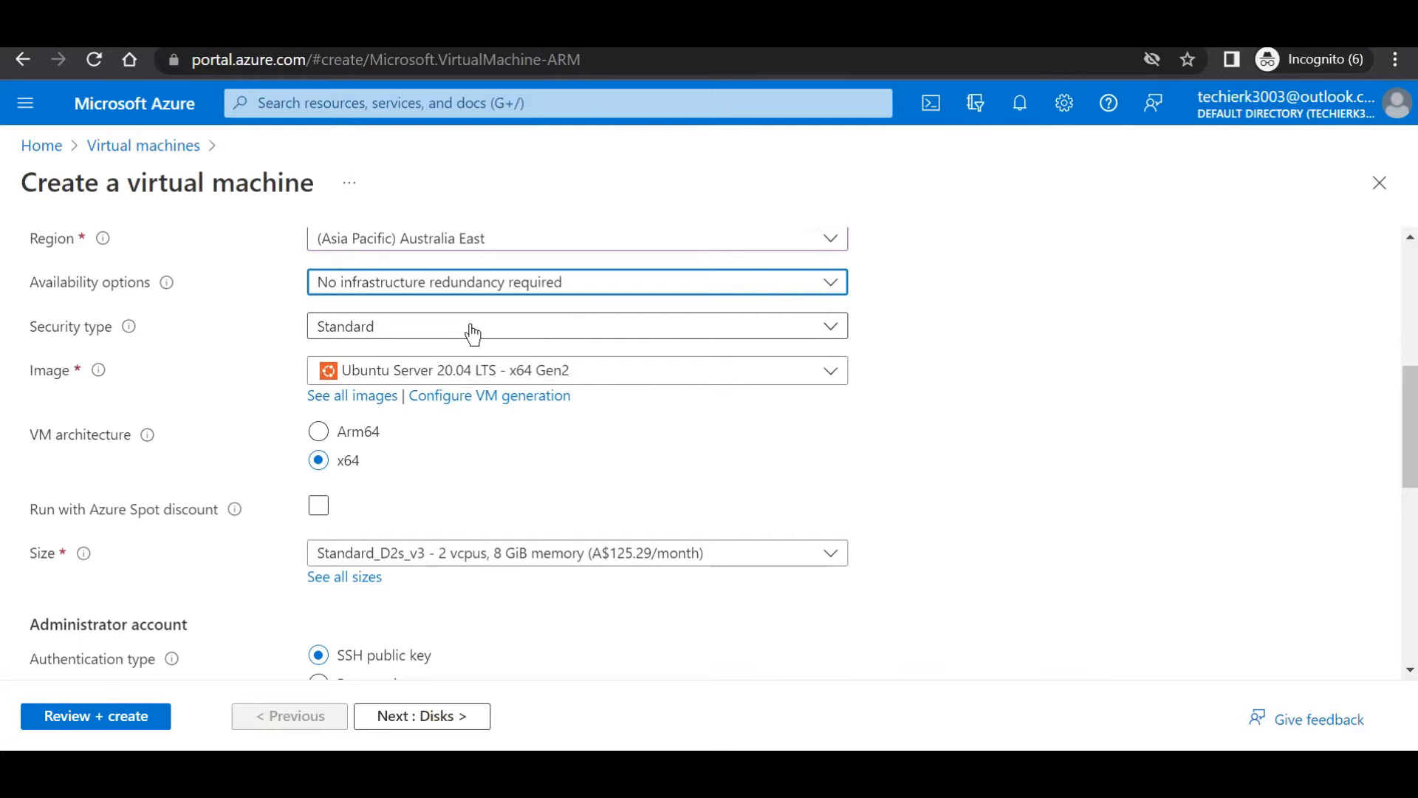
left_click(588, 380)
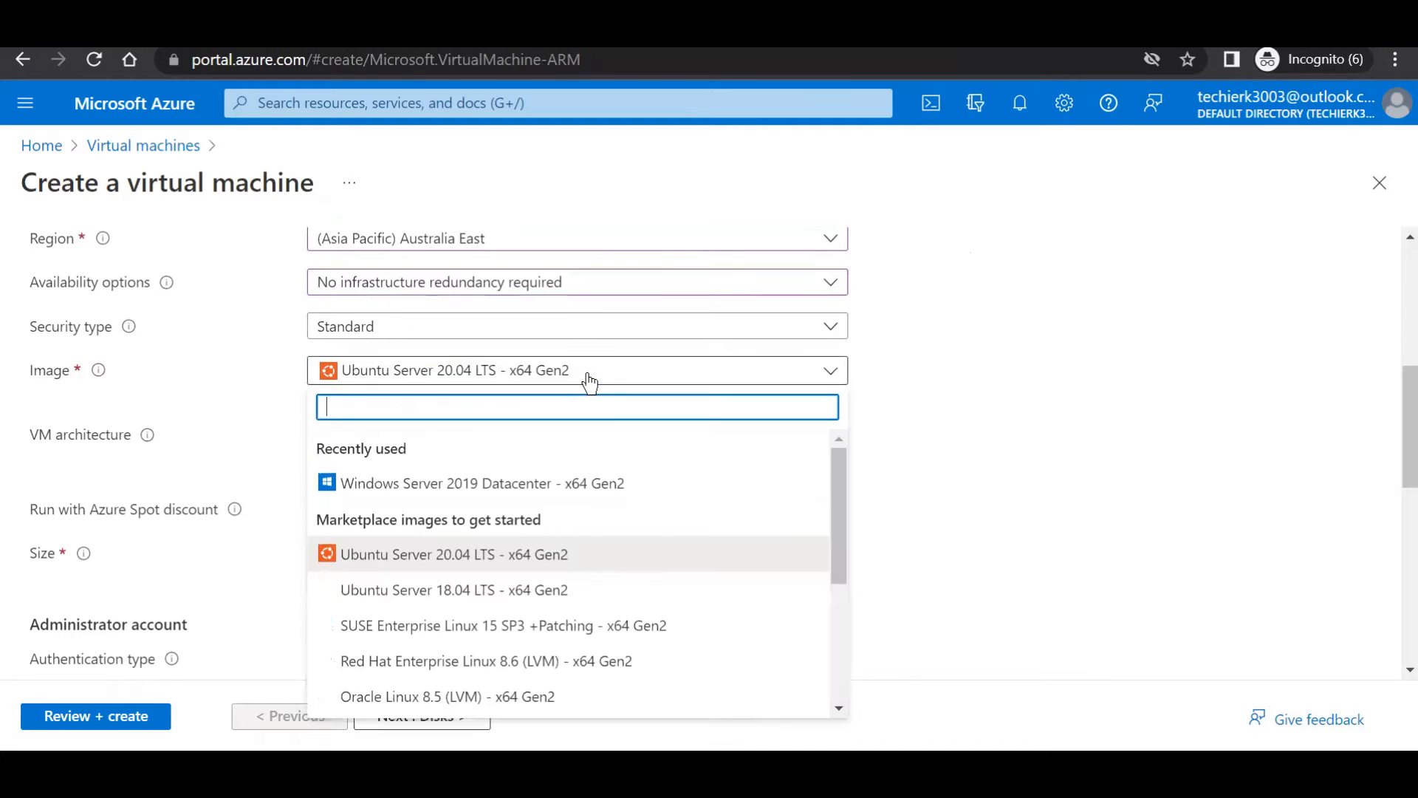
left_click(583, 483)
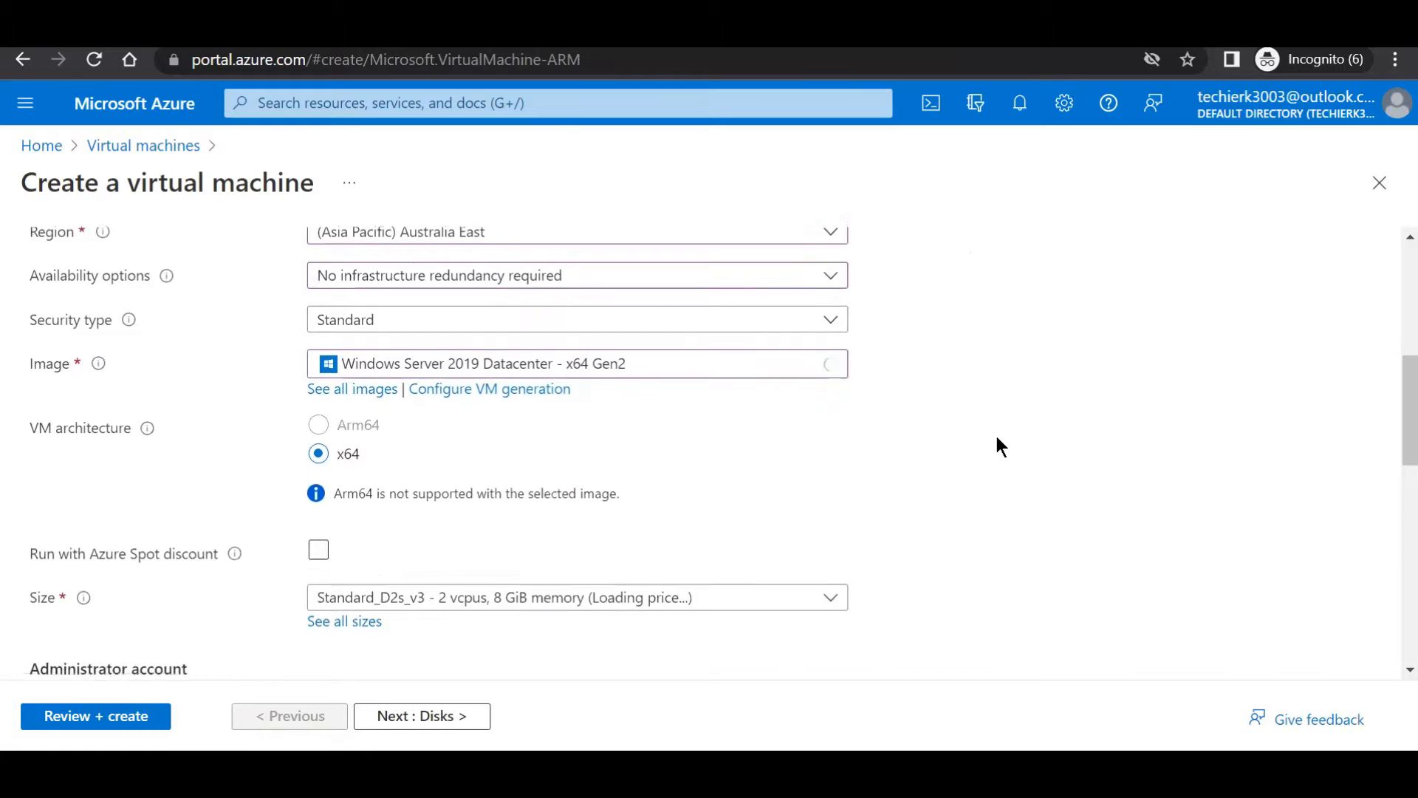
Set the administrator account's username to tu01.
scroll(998, 443, "down", 3)
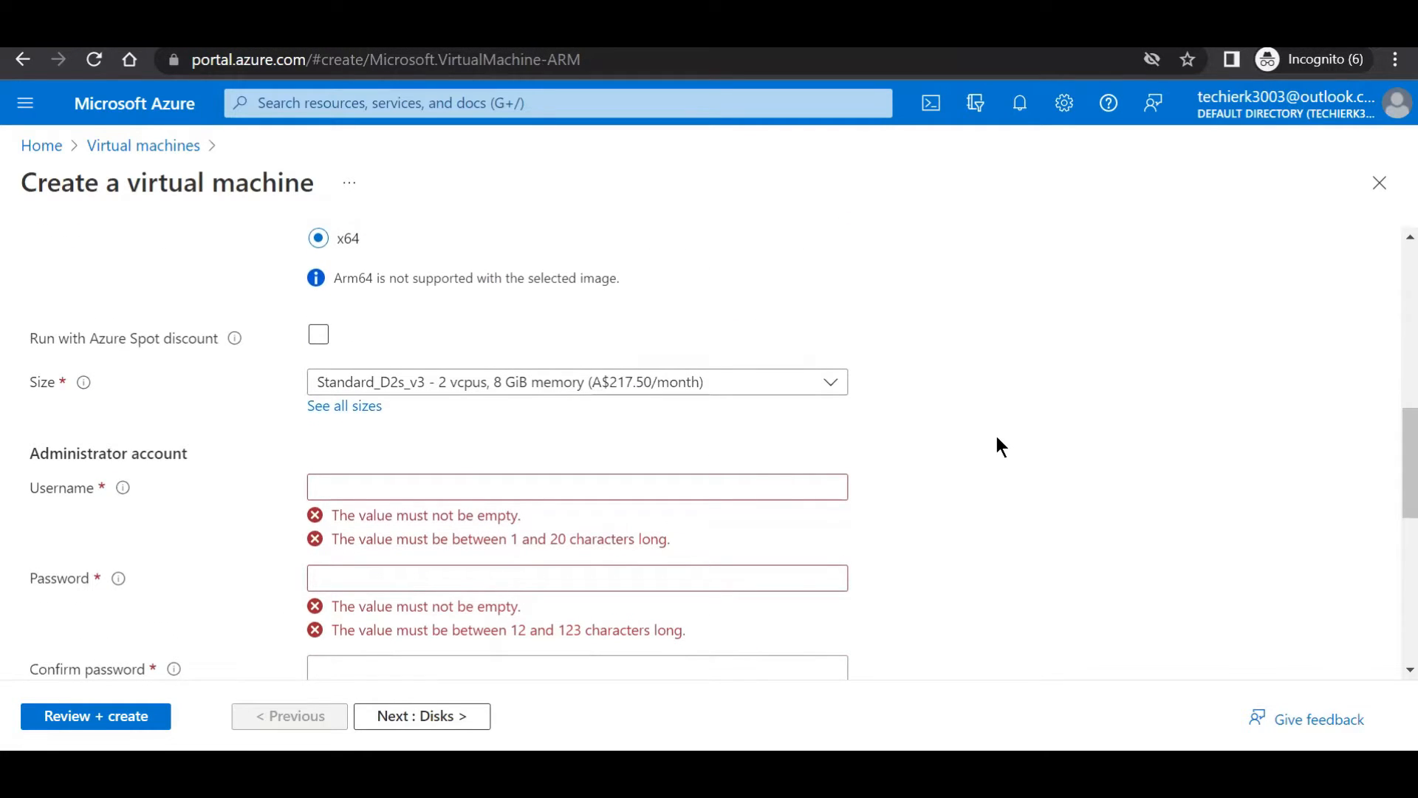
scroll(997, 442, "down", 2)
left_click(666, 379)
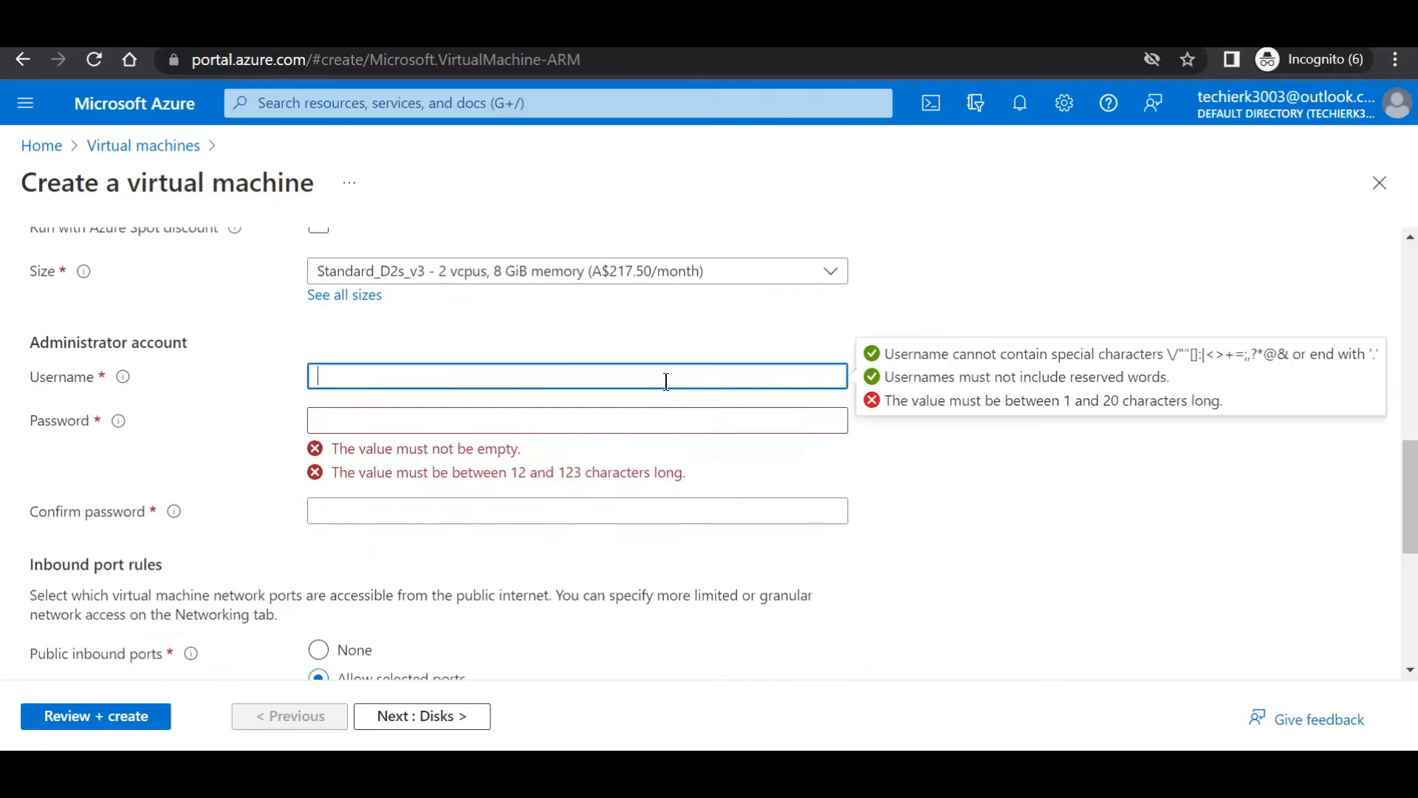
type("tu01")
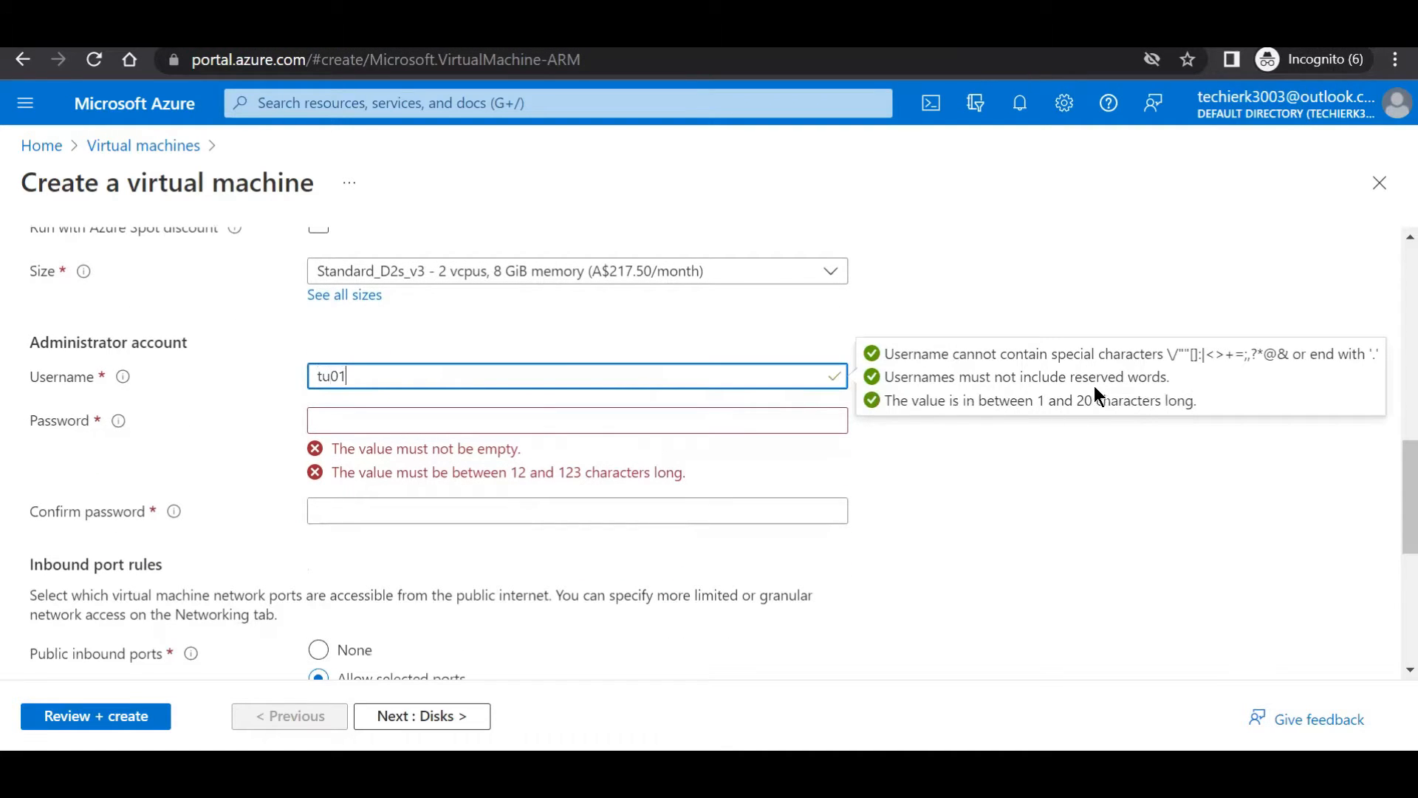
Try to enter a password for the administrator account.
left_click(660, 418)
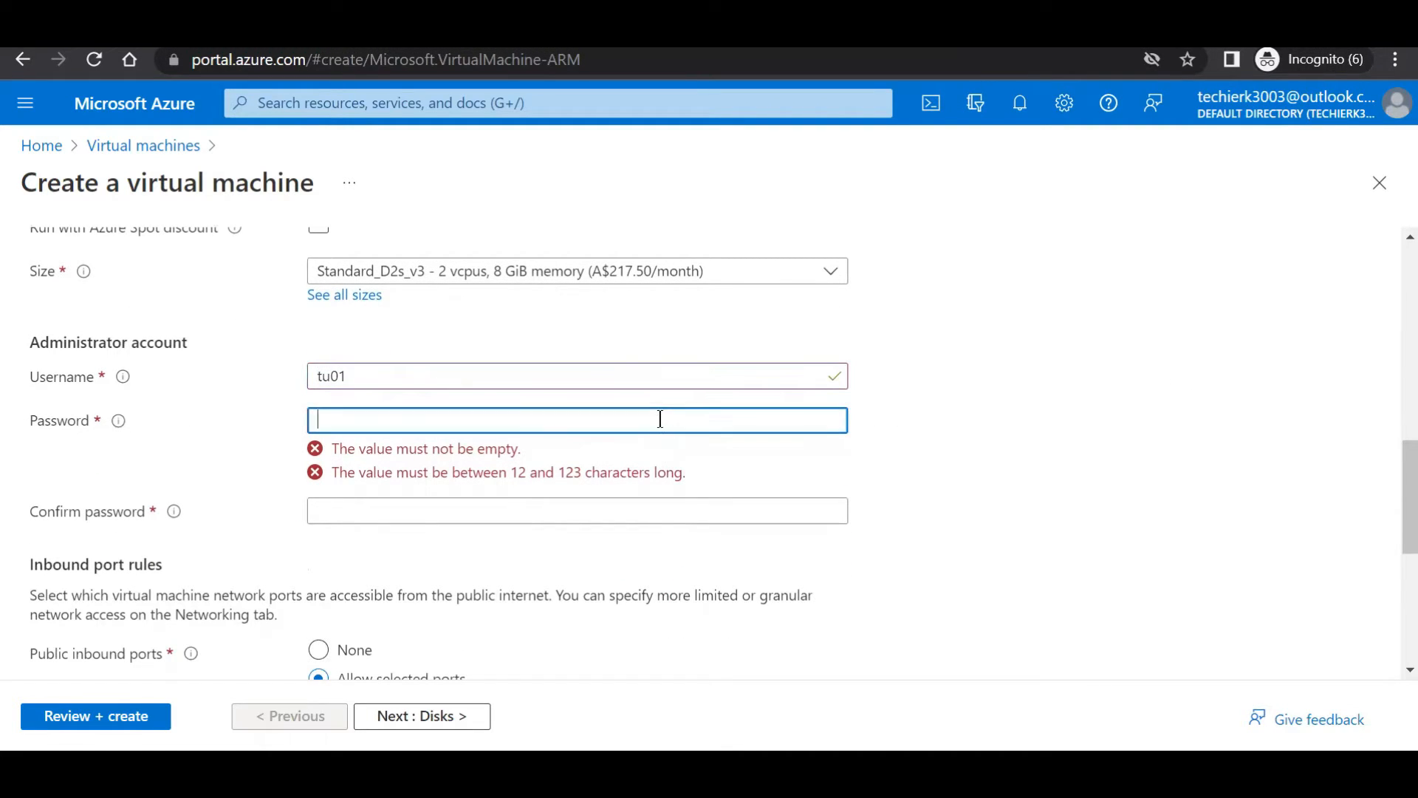
type("••")
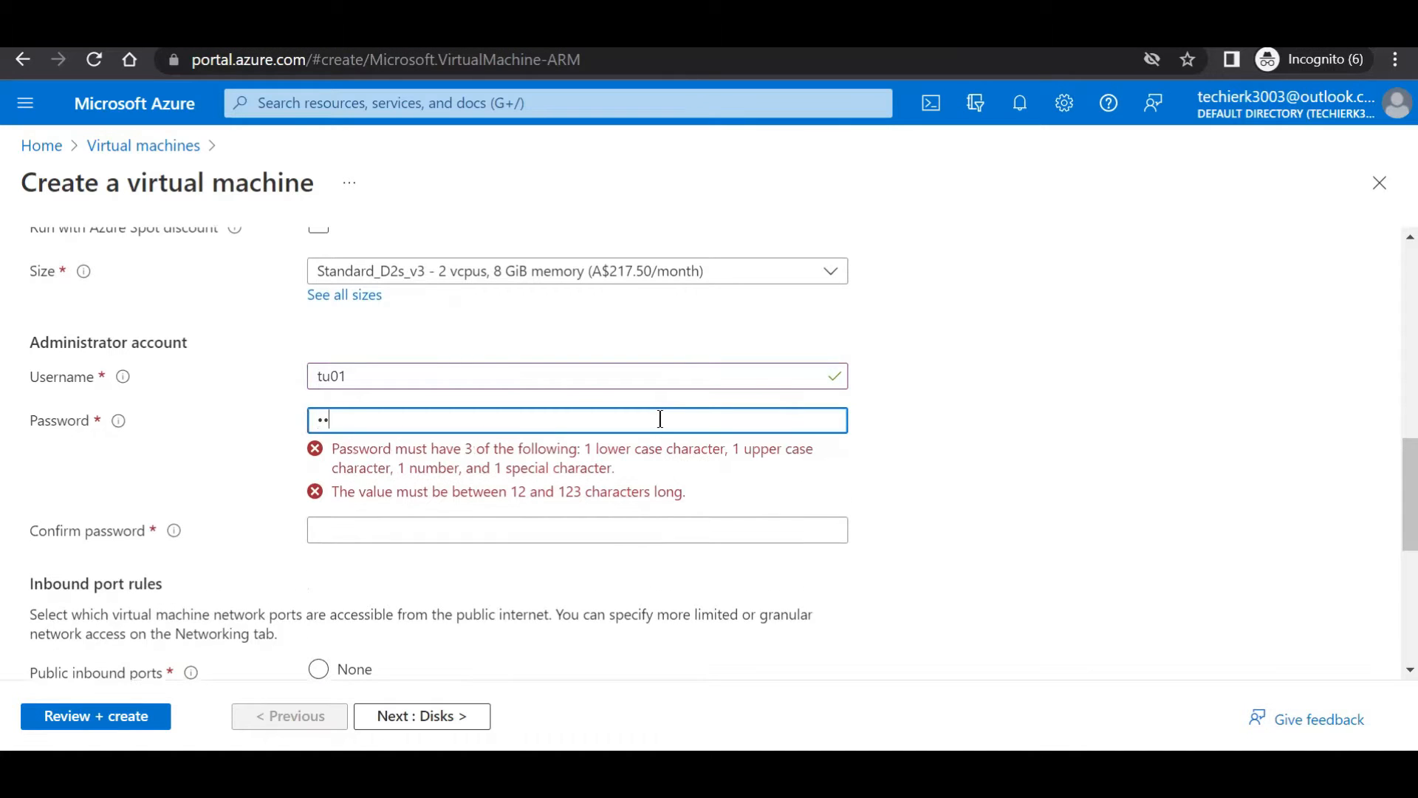
key("BackSpace")
key("BackSpace")
type("•••••••")
key("Tab")
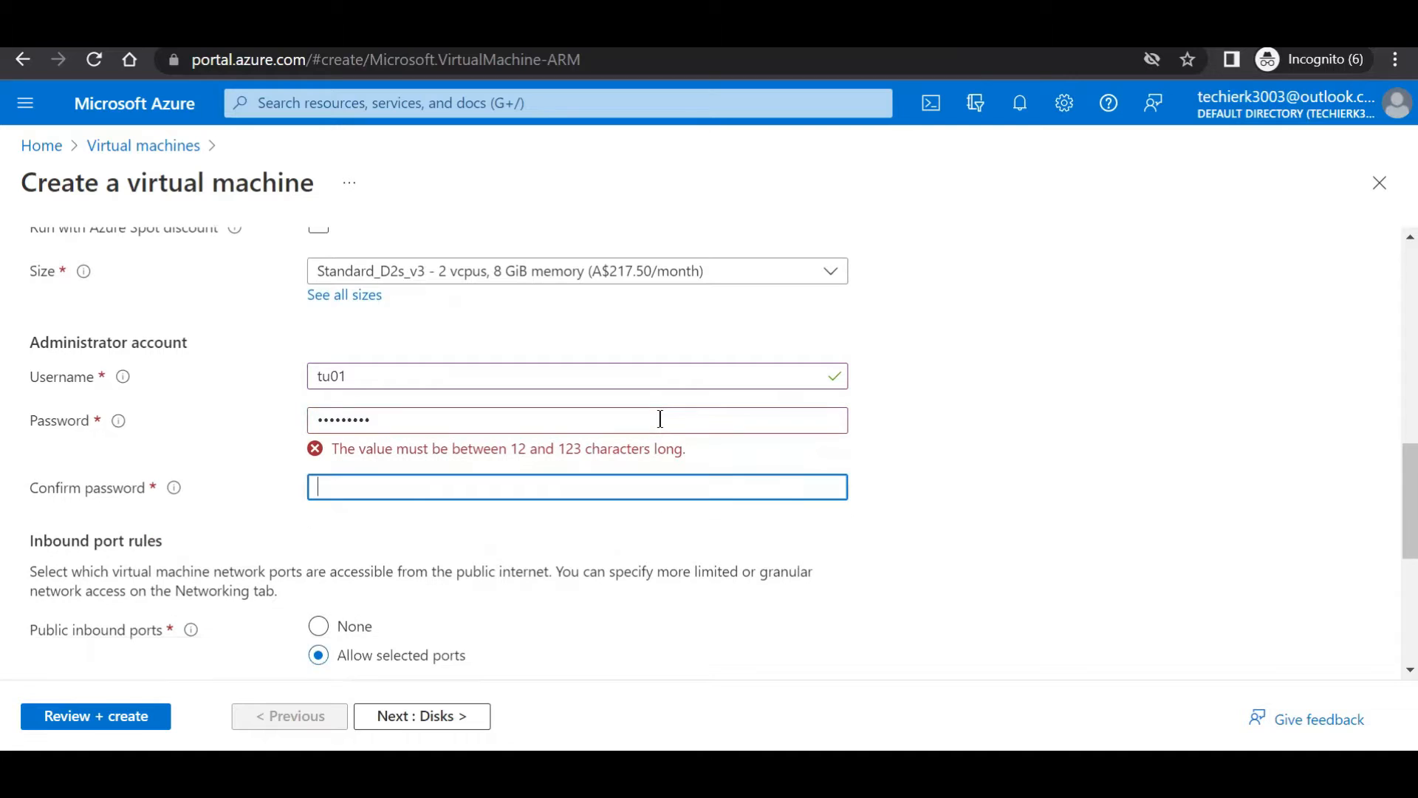
Enter an administrator account password of at least 12 characters and repeat it in the confirm password field.
double_click(606, 419)
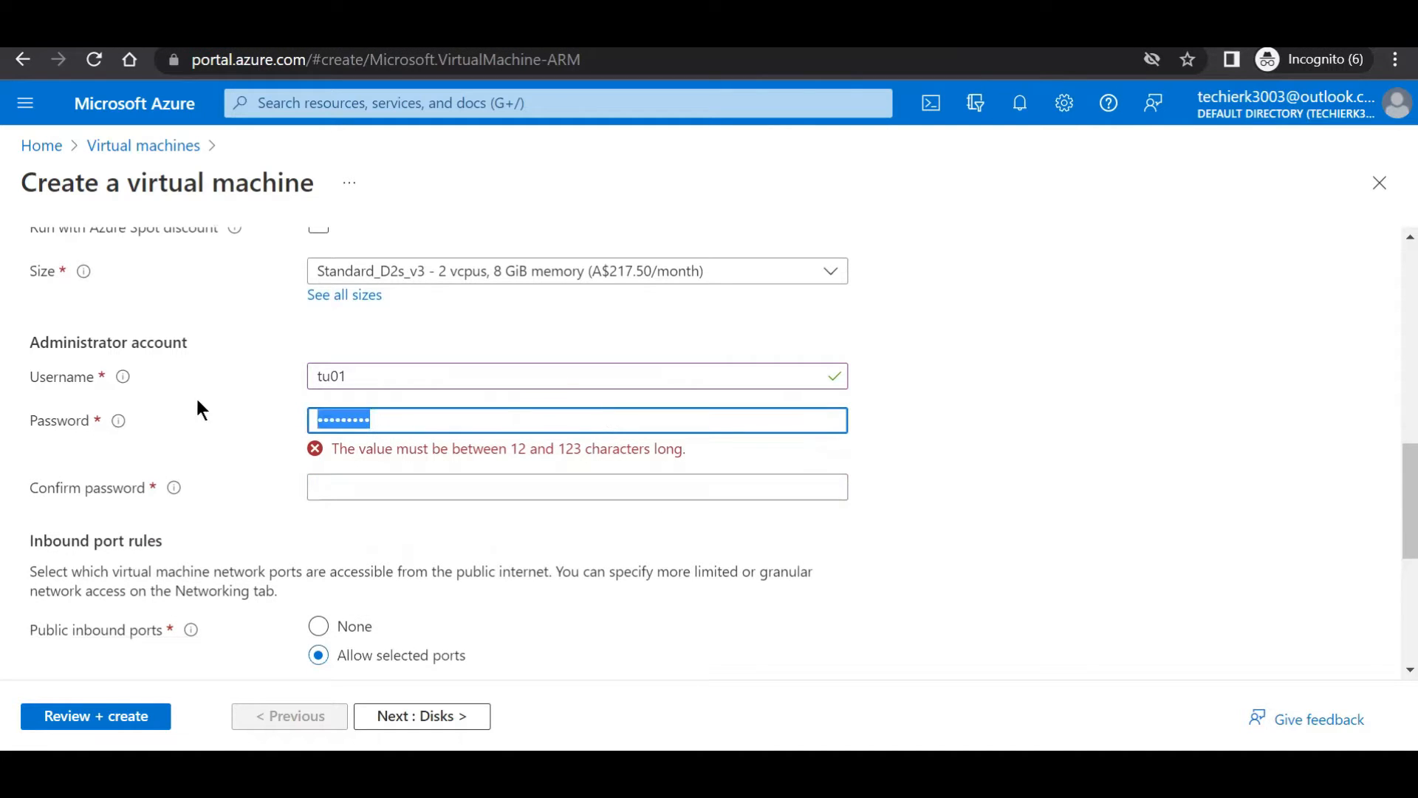
type("••")
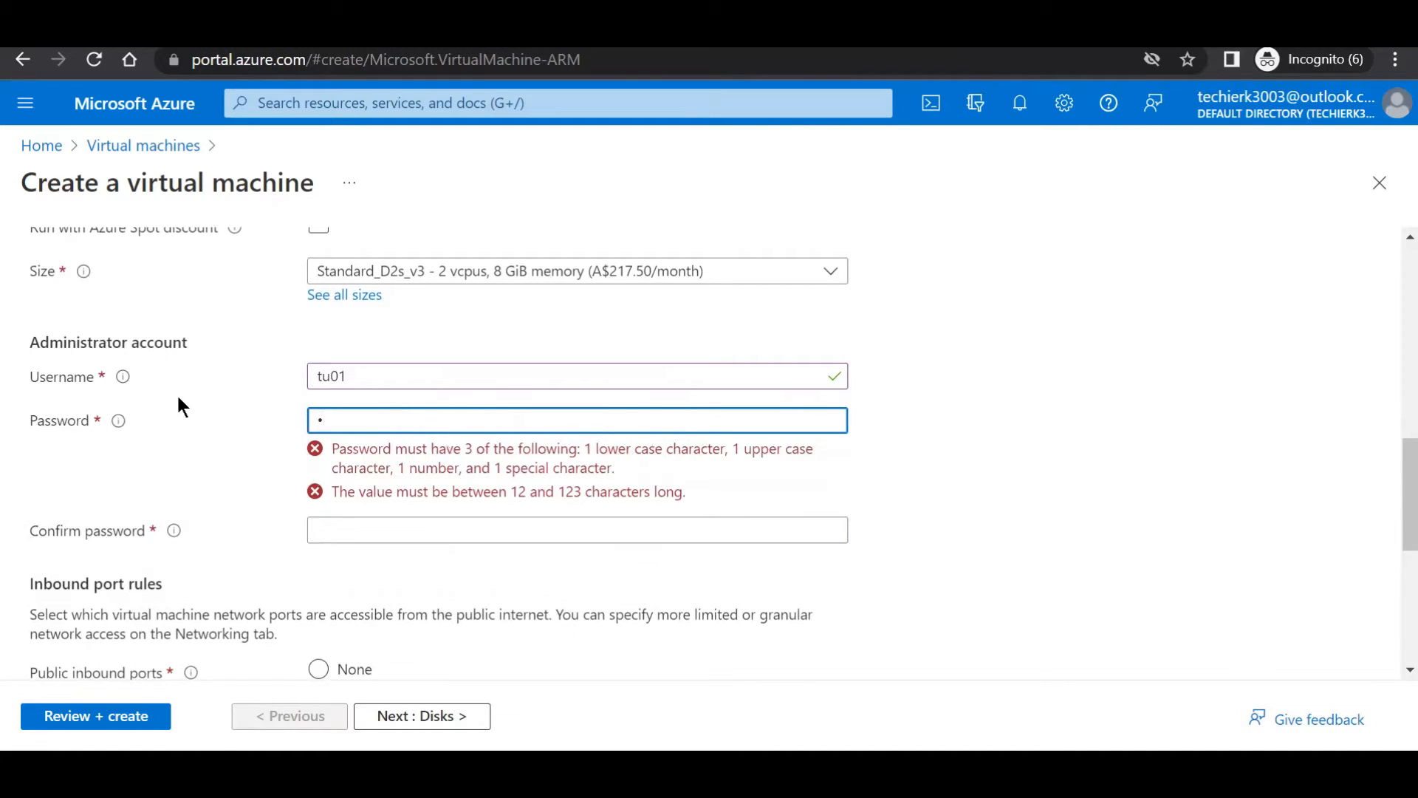
type("•••••••")
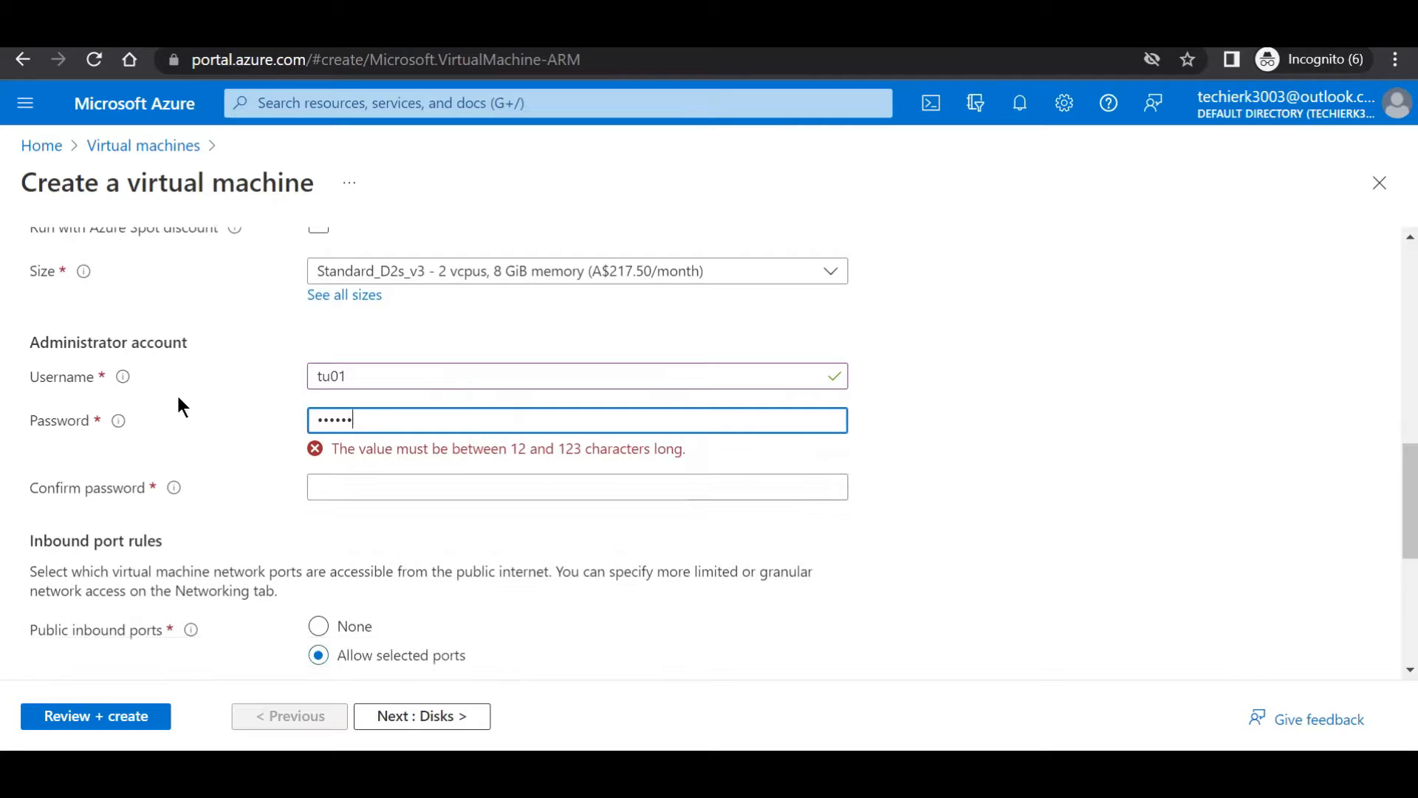
type("•••")
key("Tab")
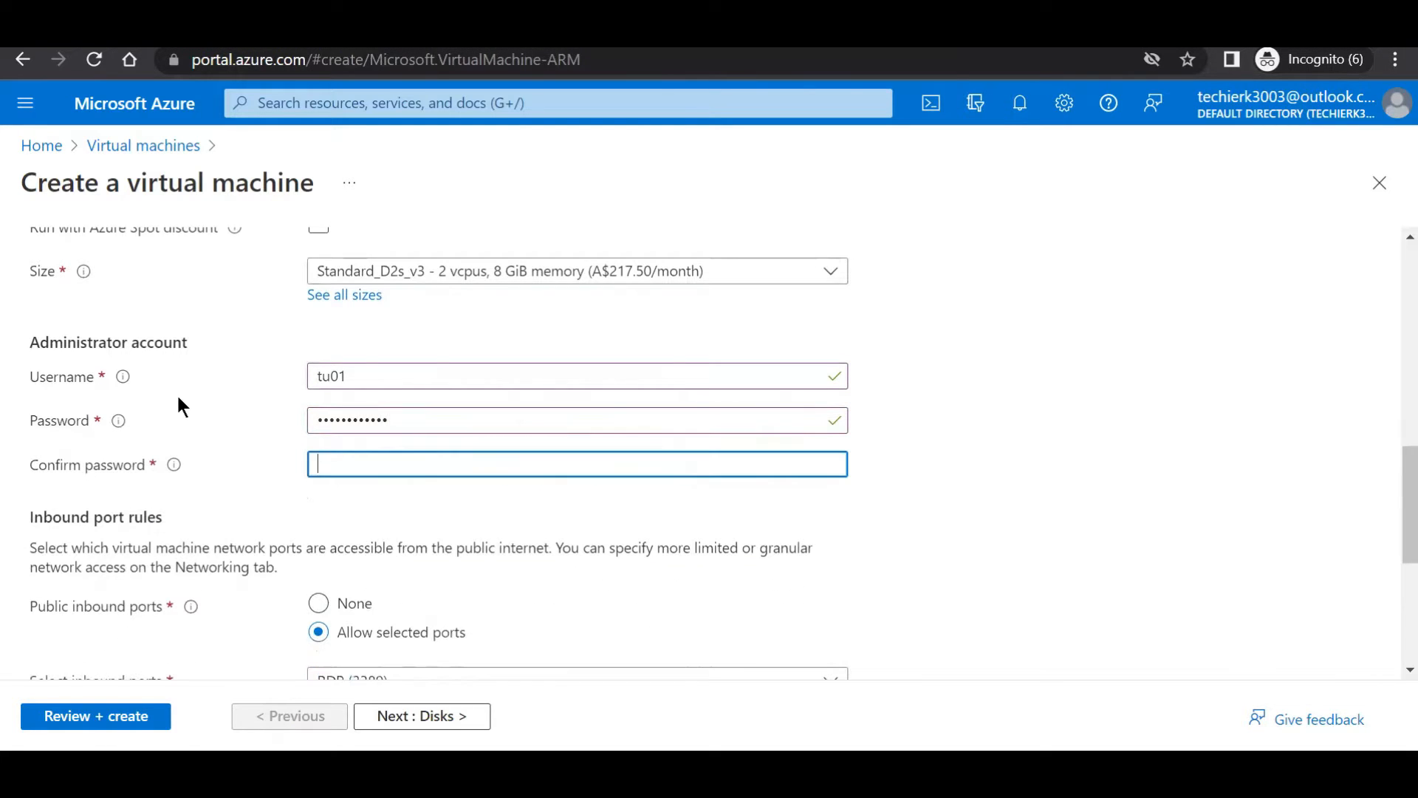
type("••••")
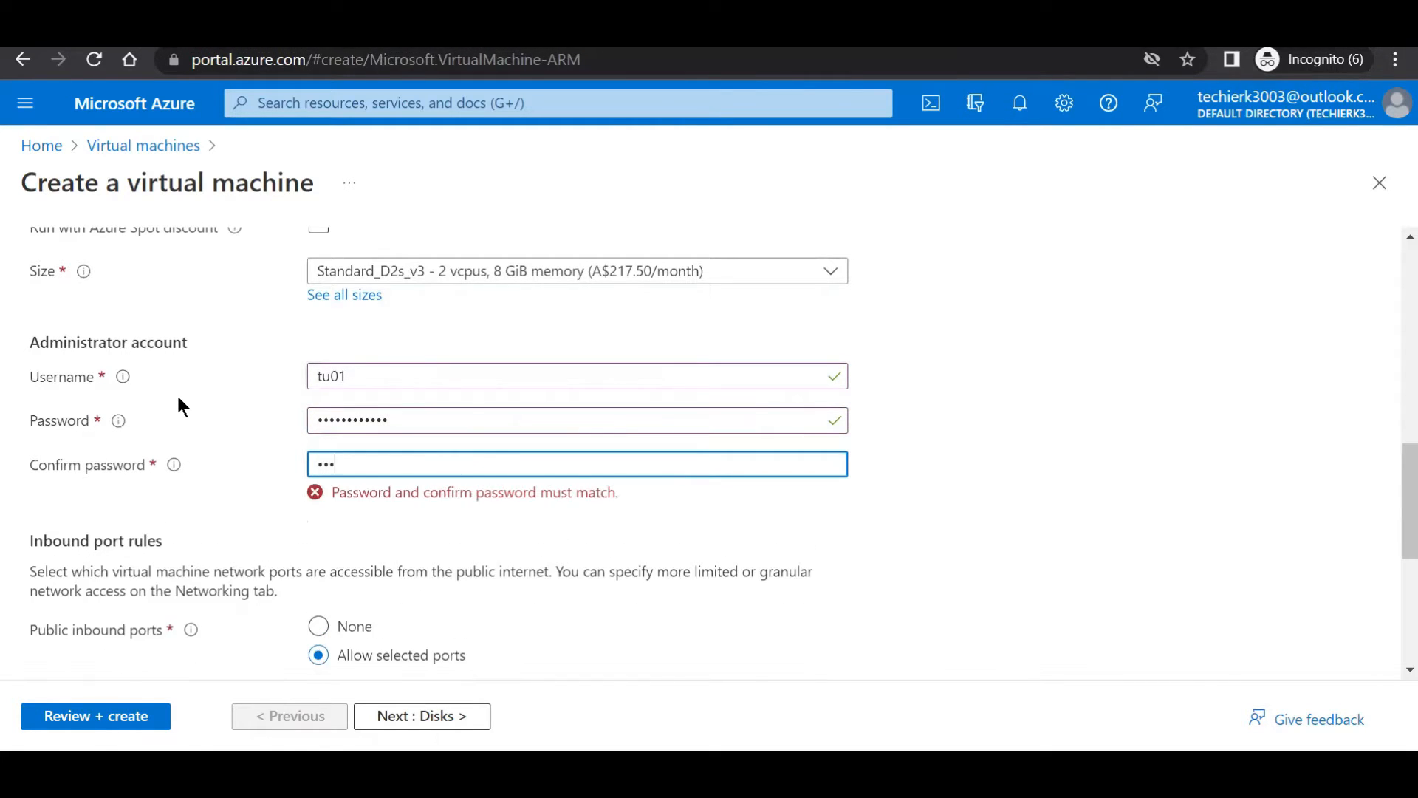
type("••••••••")
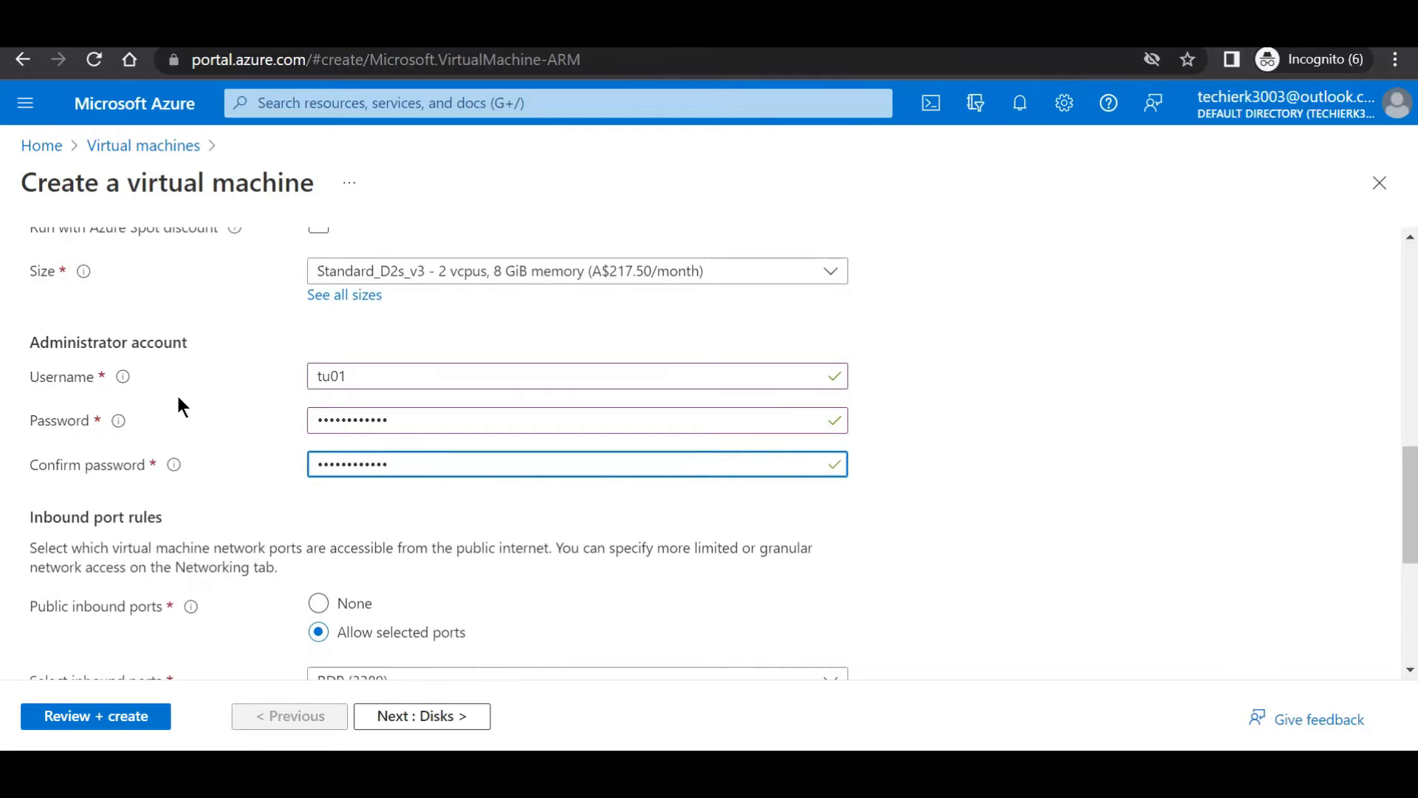
Allow HTTP (80) as a public inbound port in addition to RDP (3389).
scroll(175, 393, "down", 3)
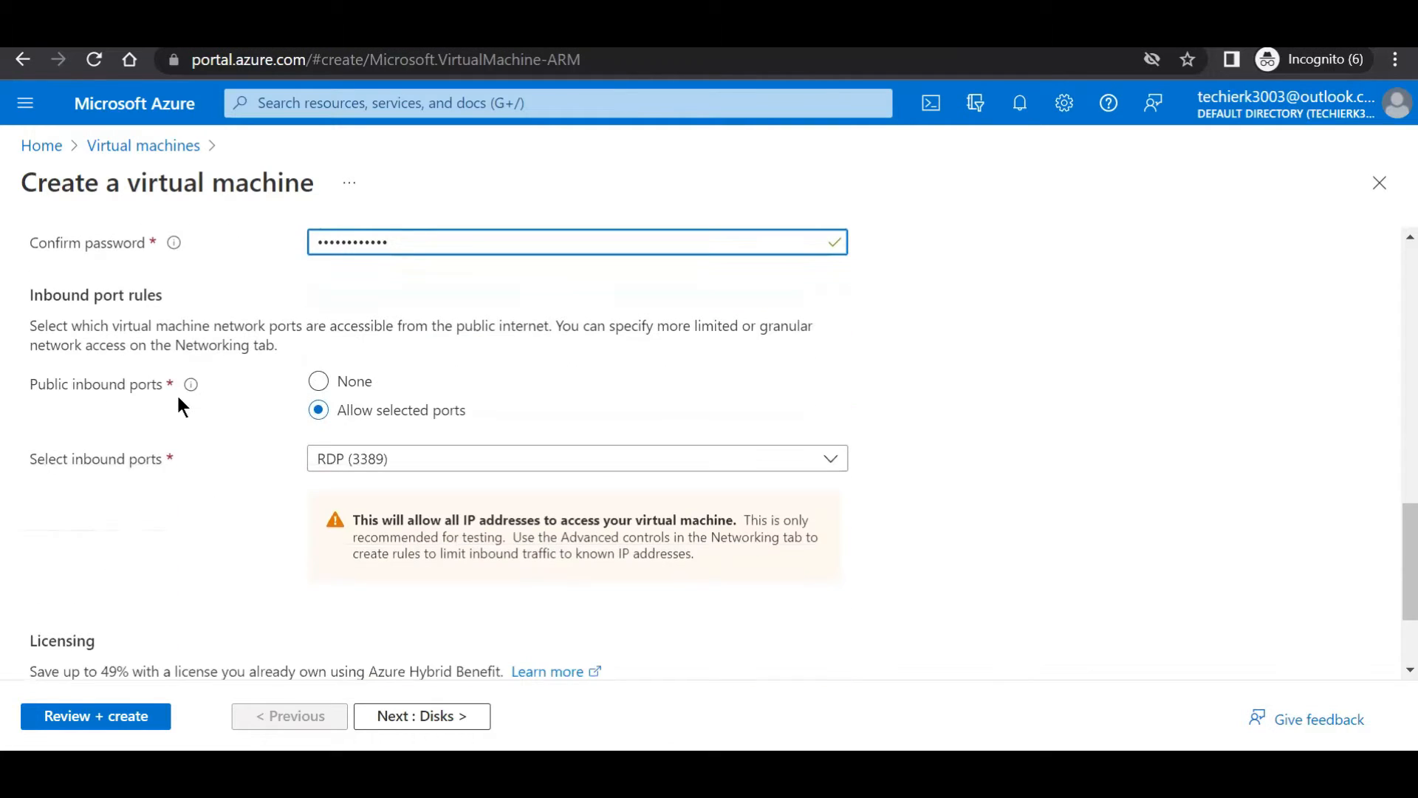
left_click(383, 461)
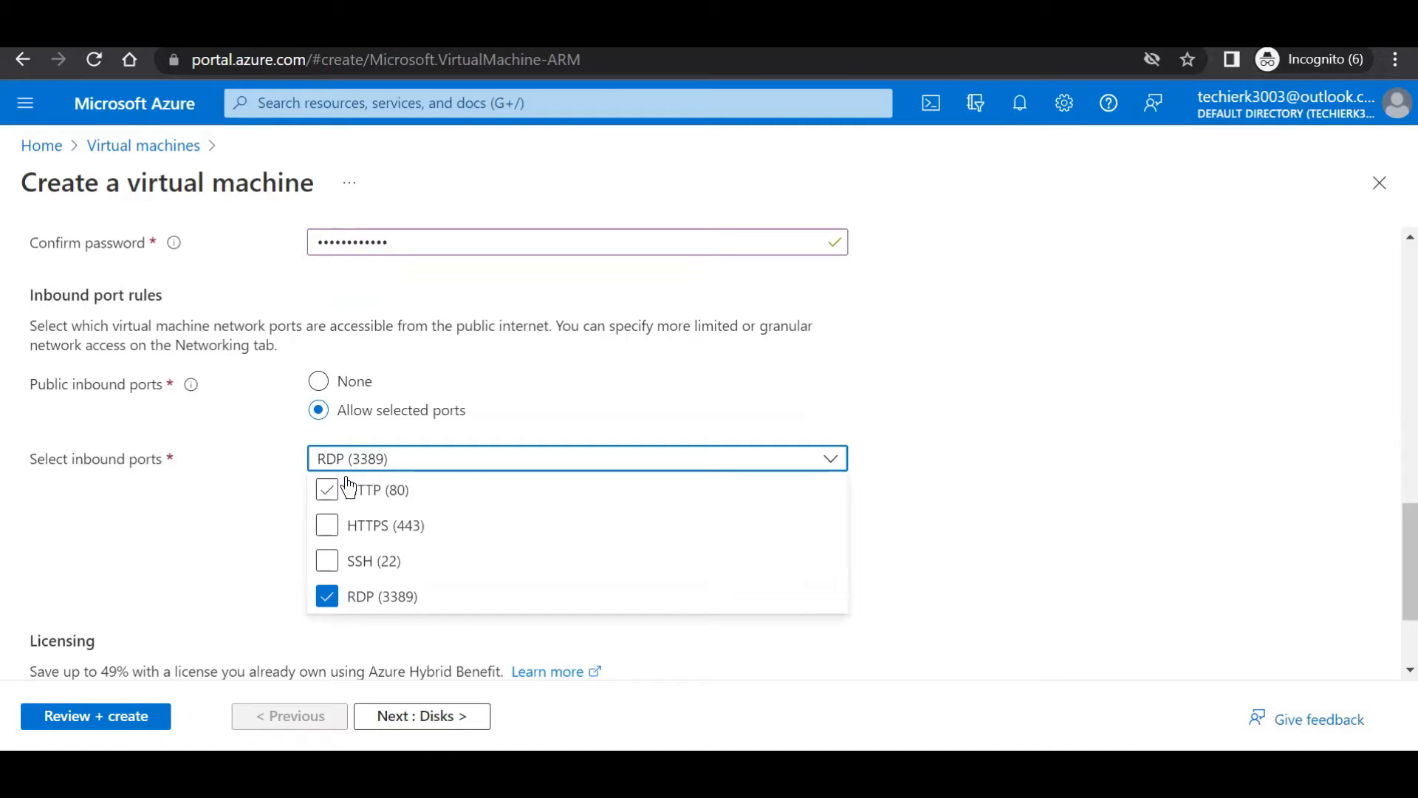
left_click(326, 490)
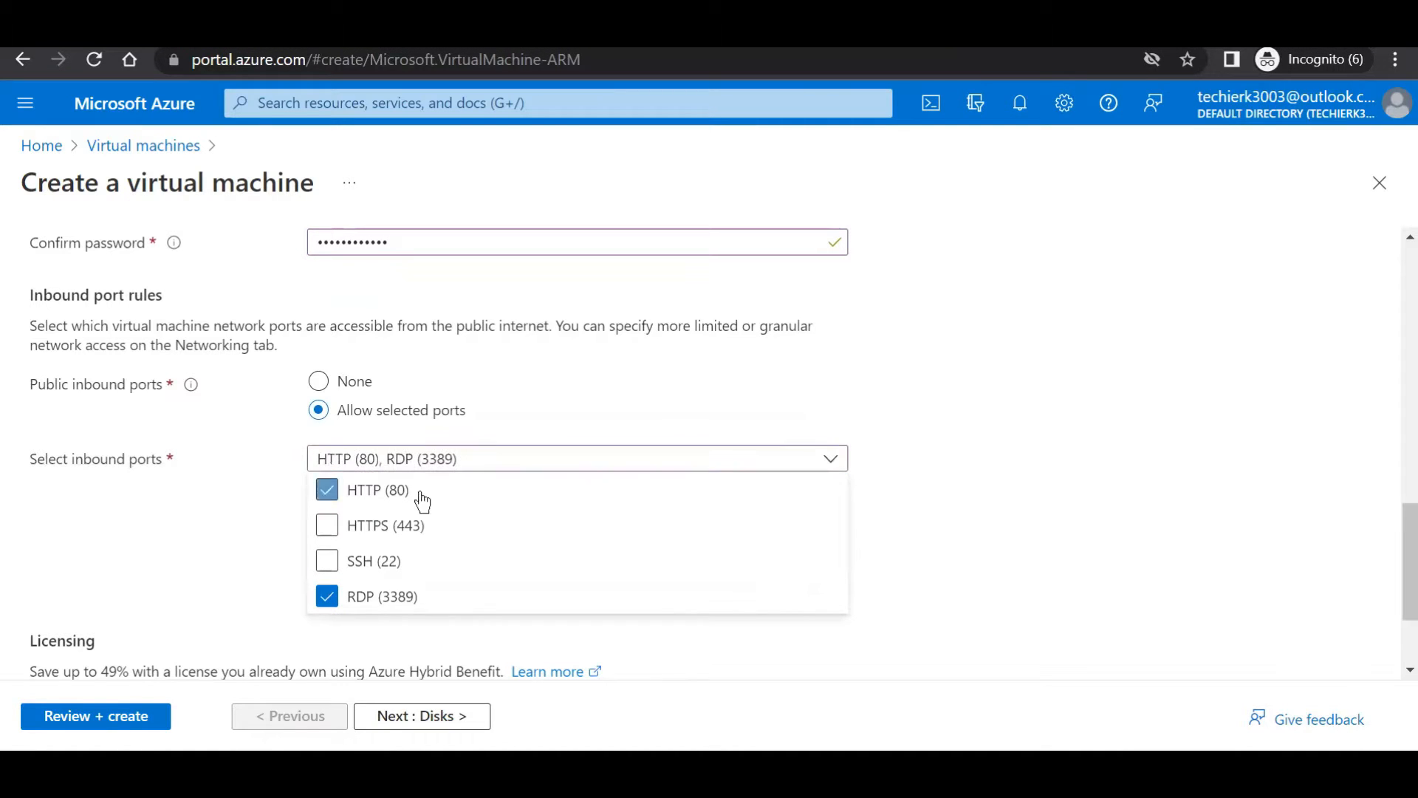
left_click(981, 438)
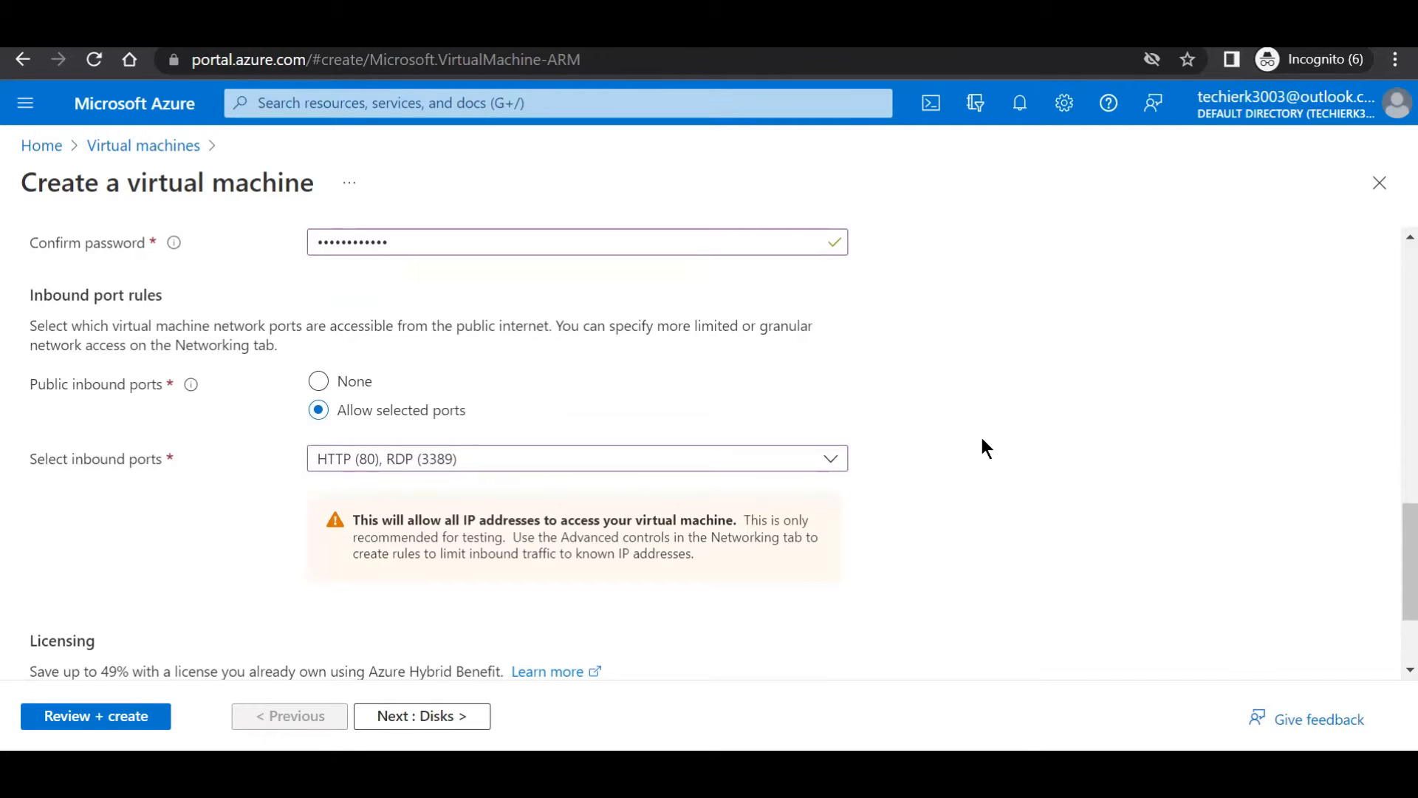
Keep the default disk, networking and management settings and proceed to the monitoring options.
scroll(982, 439, "down", 2)
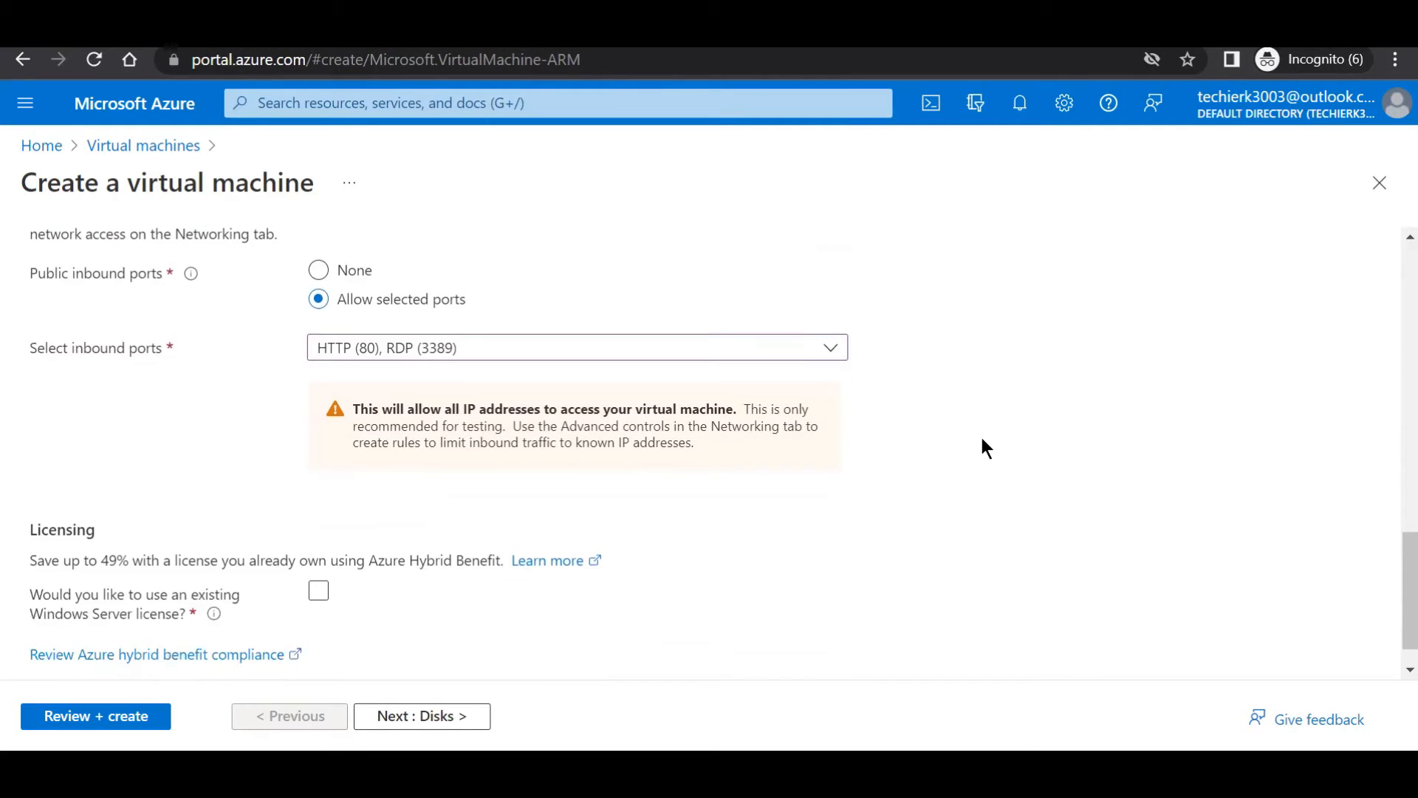
left_click(454, 722)
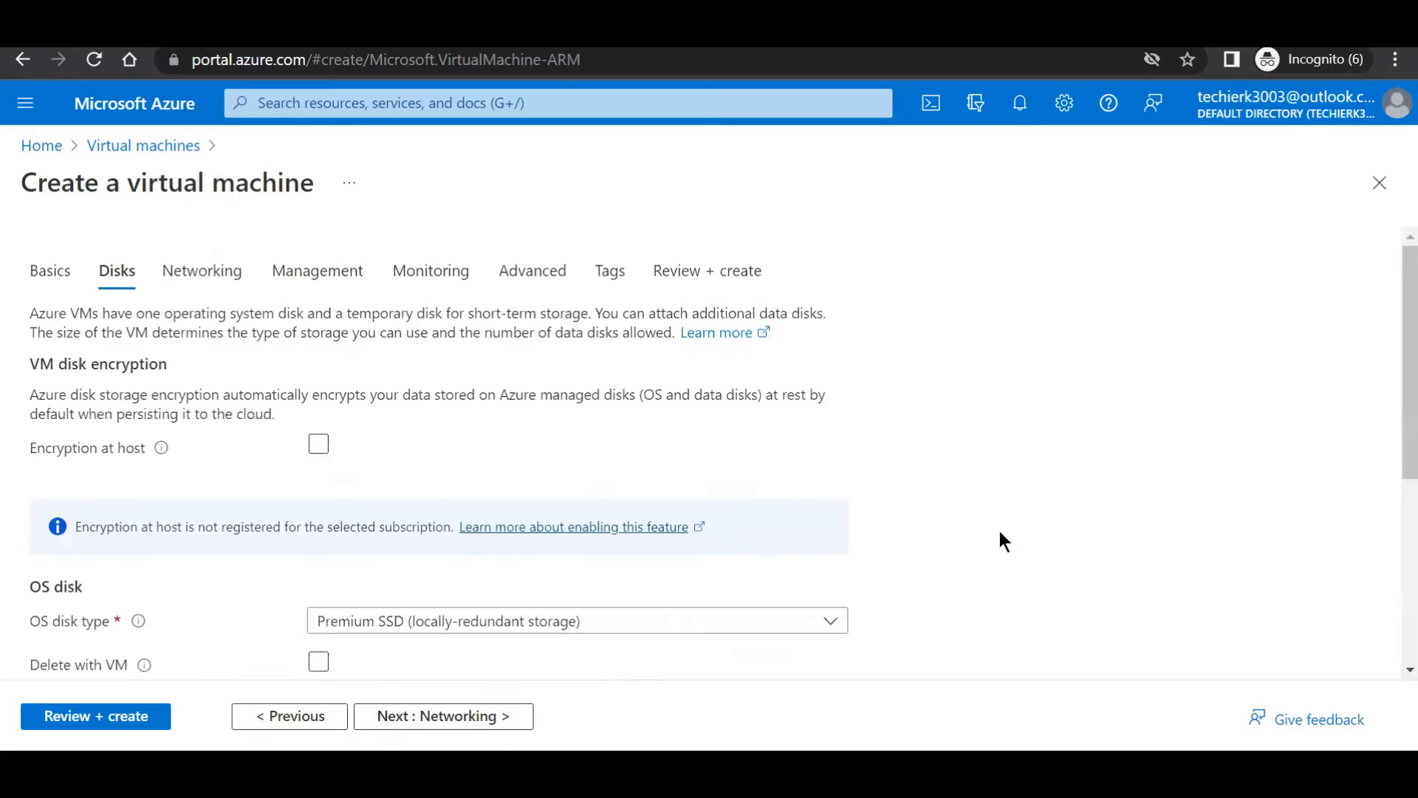
left_click(419, 733)
left_click(491, 721)
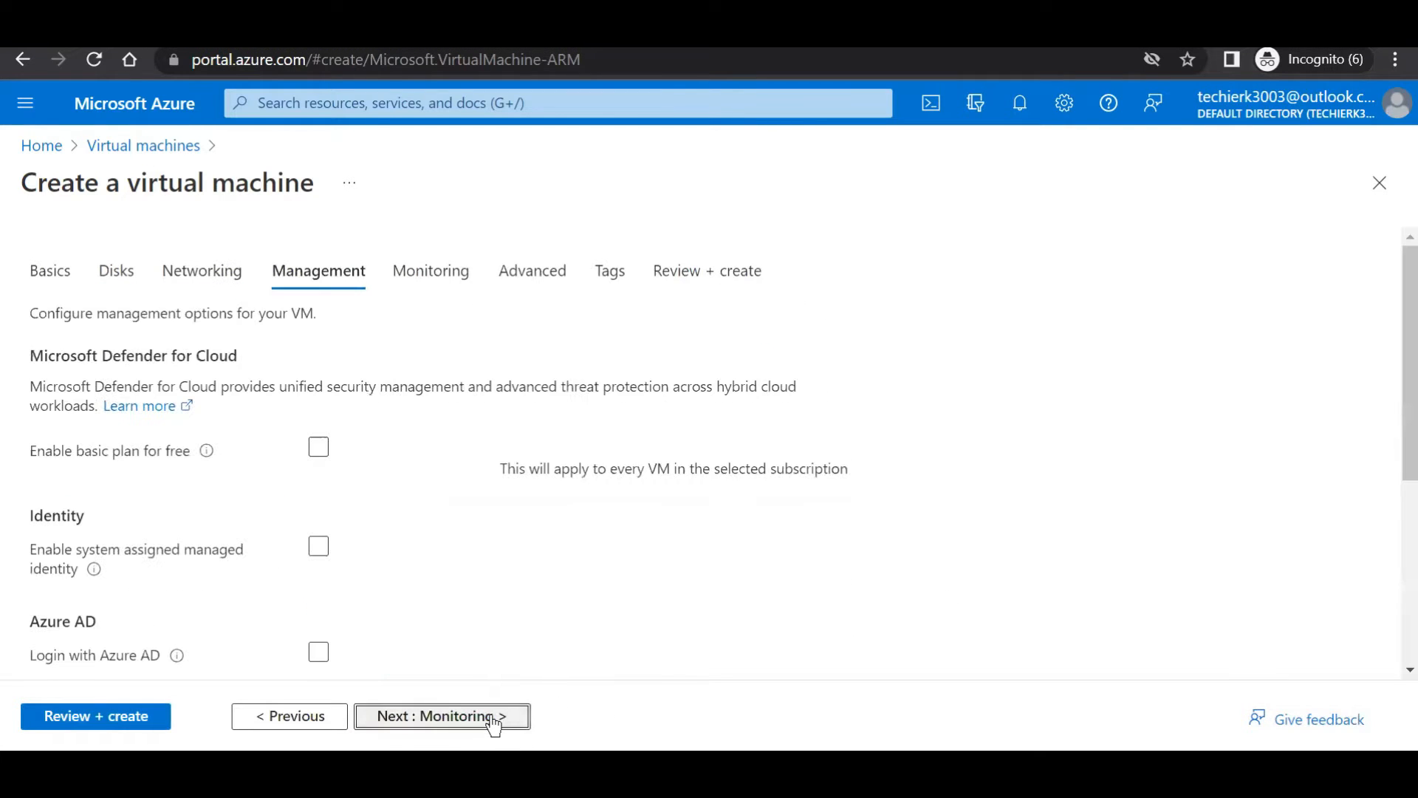
left_click(493, 723)
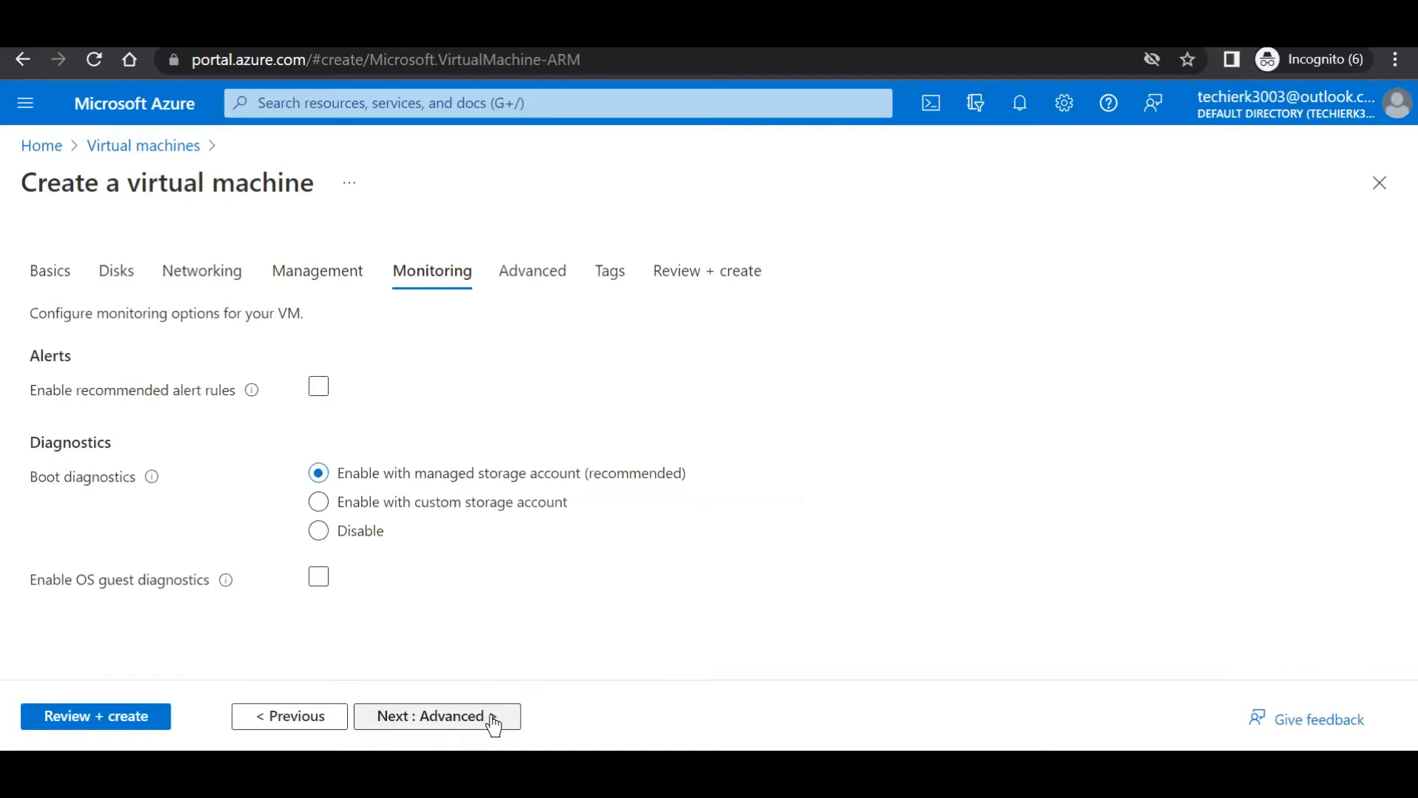
Disable boot diagnostics, keep the default advanced settings and tags, and create the virtual machine.
left_click(354, 533)
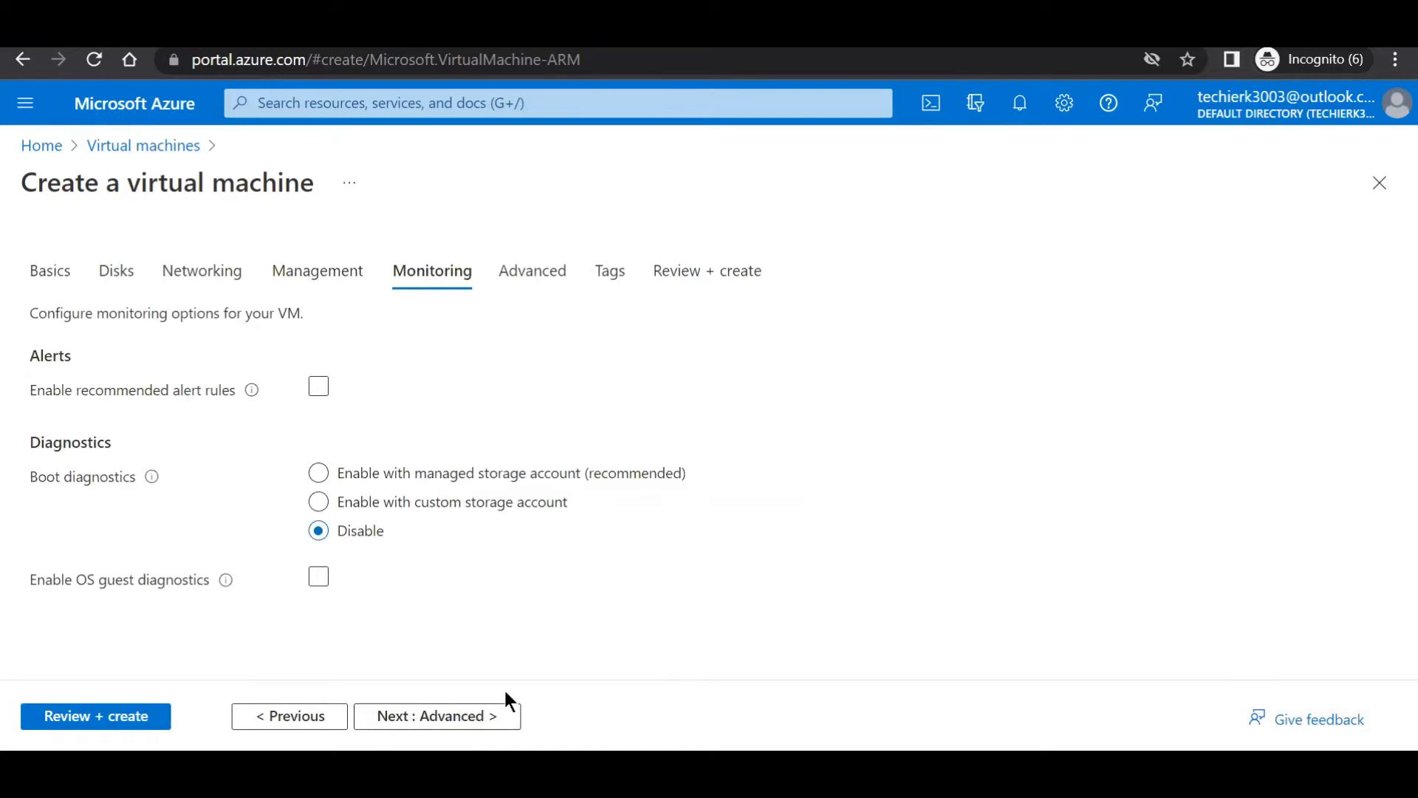
left_click(483, 716)
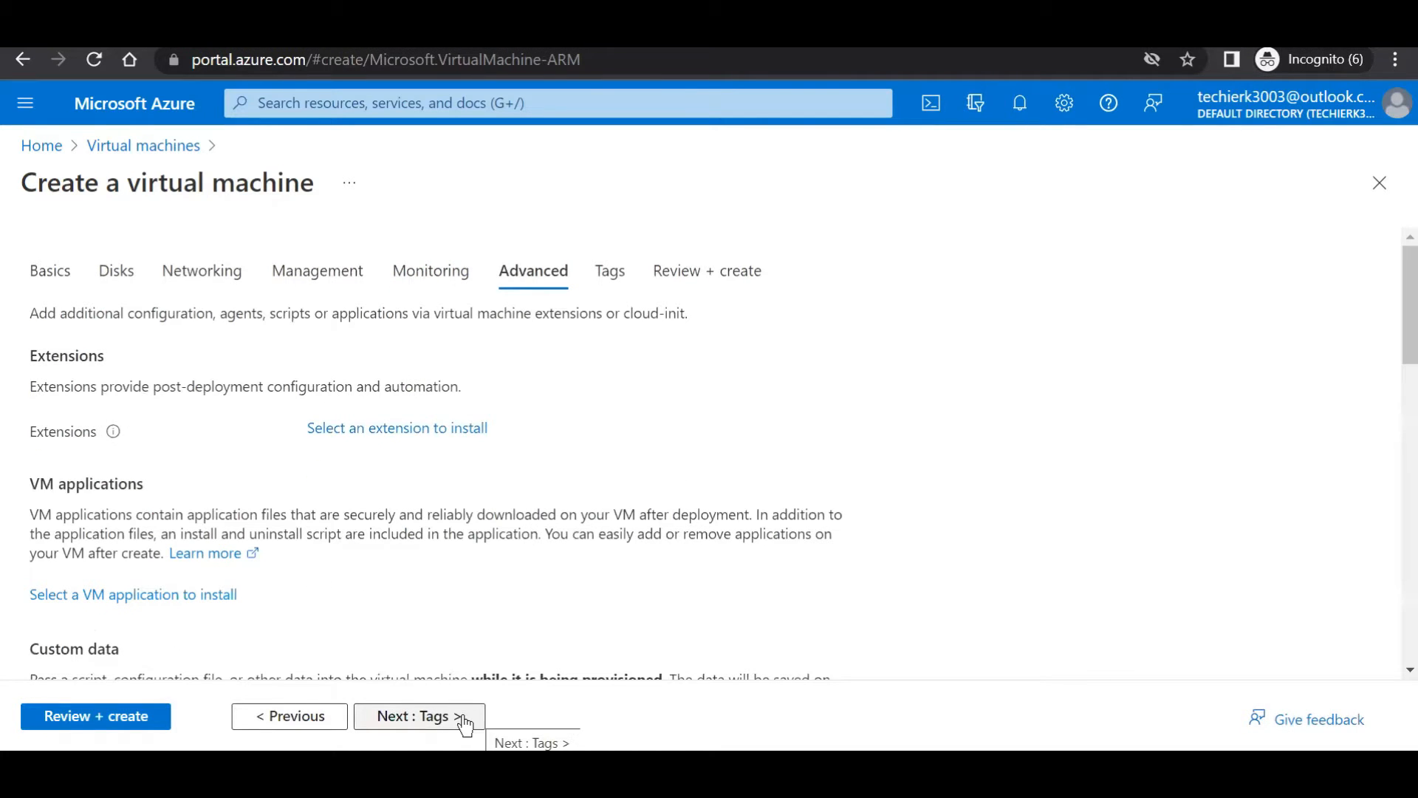
left_click(476, 718)
left_click(489, 720)
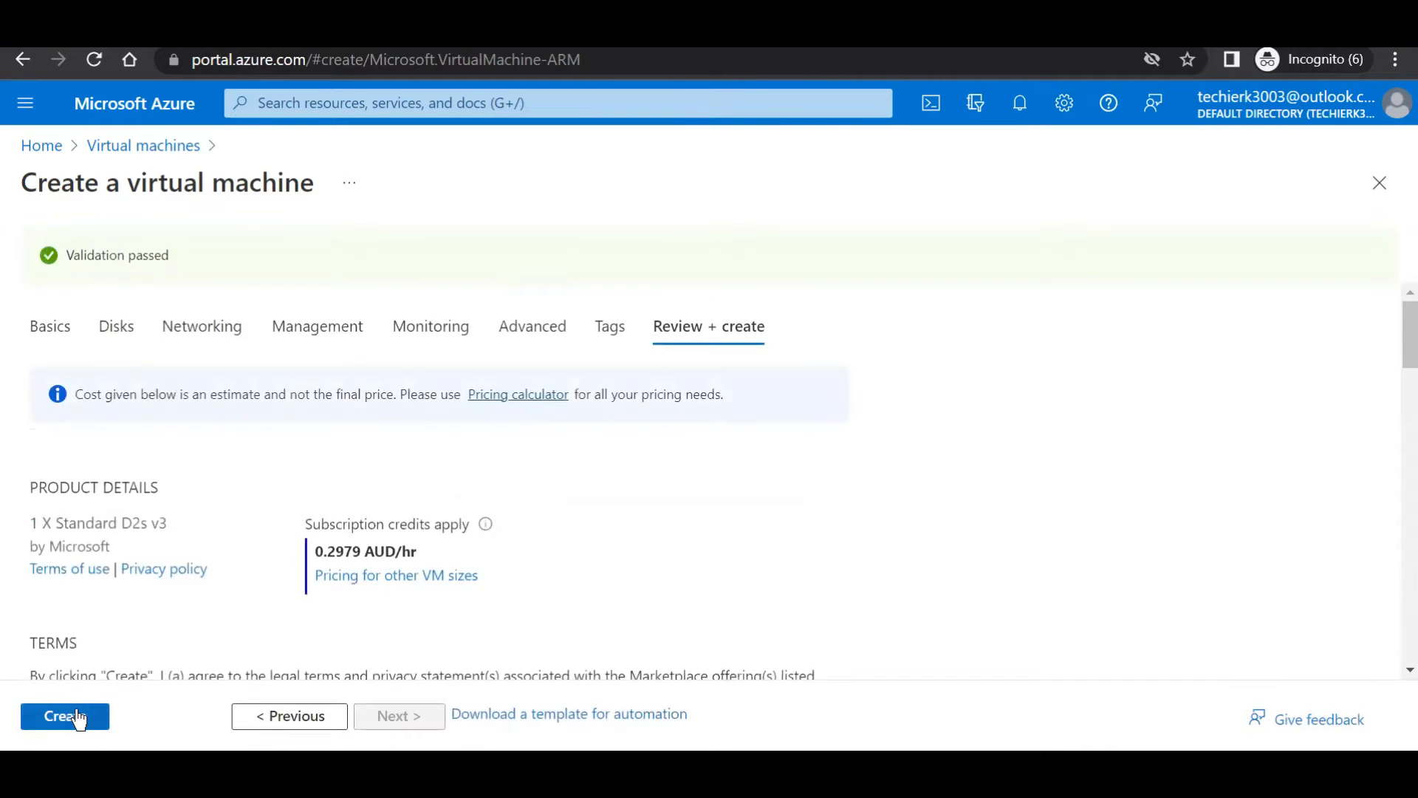
left_click(70, 723)
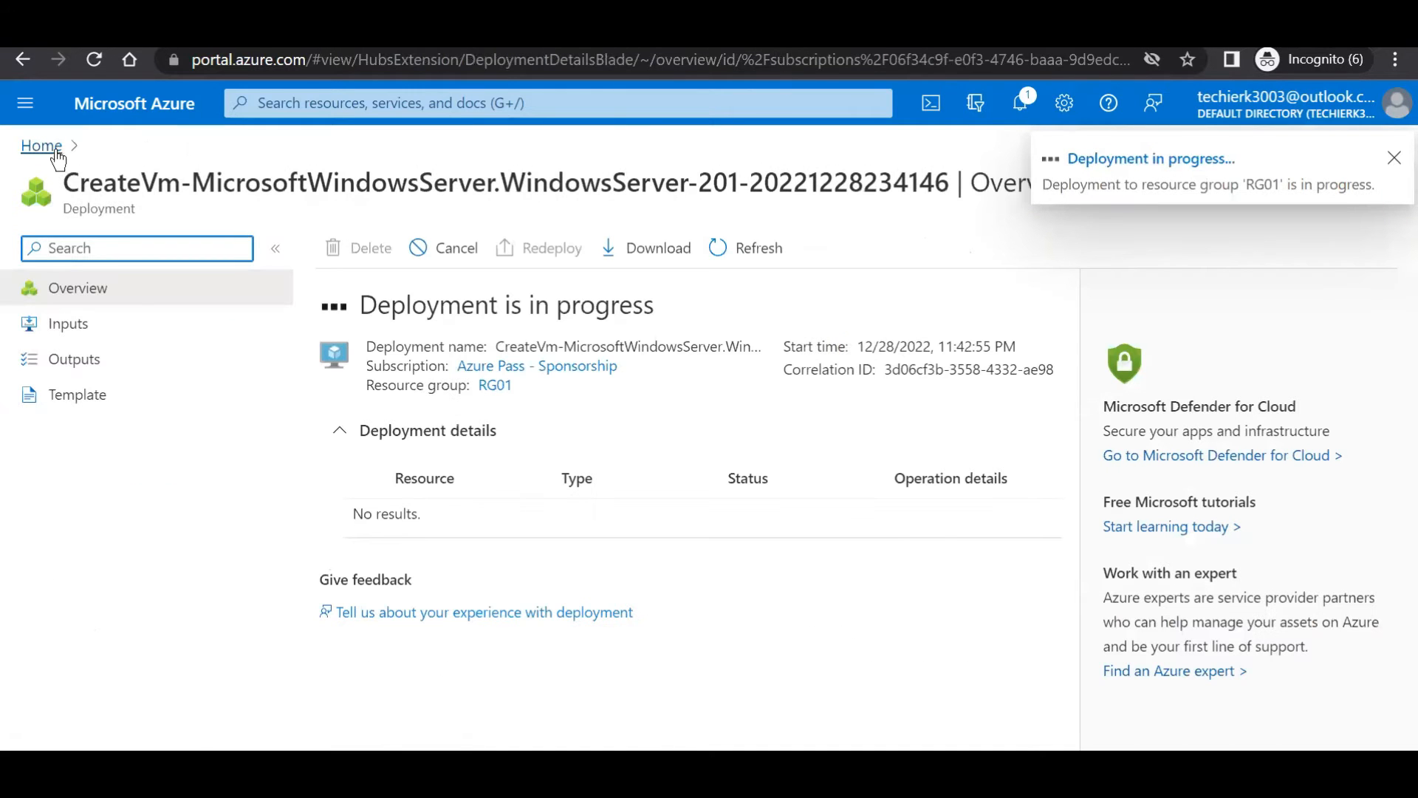
Open the portal home in a separate browser tab and start creating another Azure virtual machine.
right_click(58, 159)
left_click(87, 168)
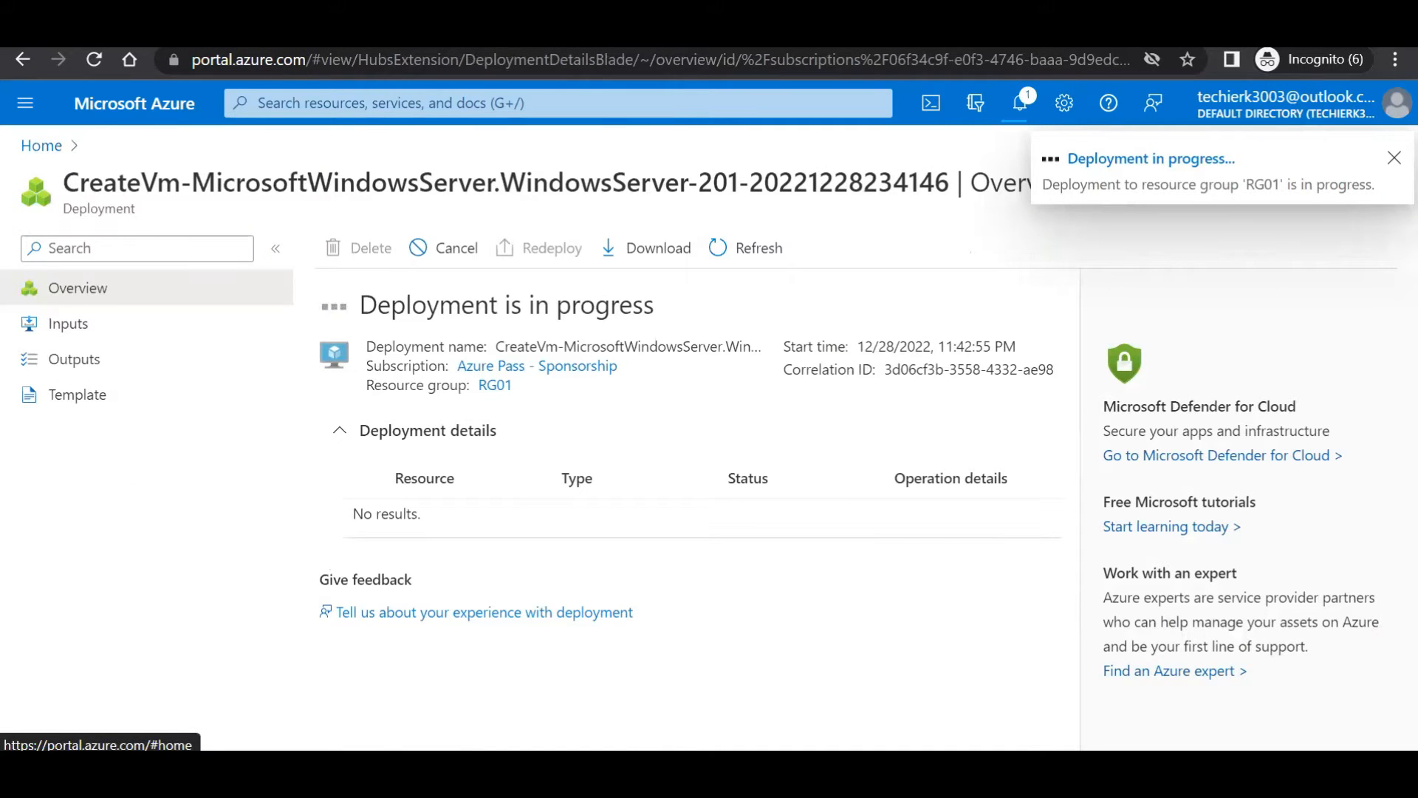
key("ctrl+Tab")
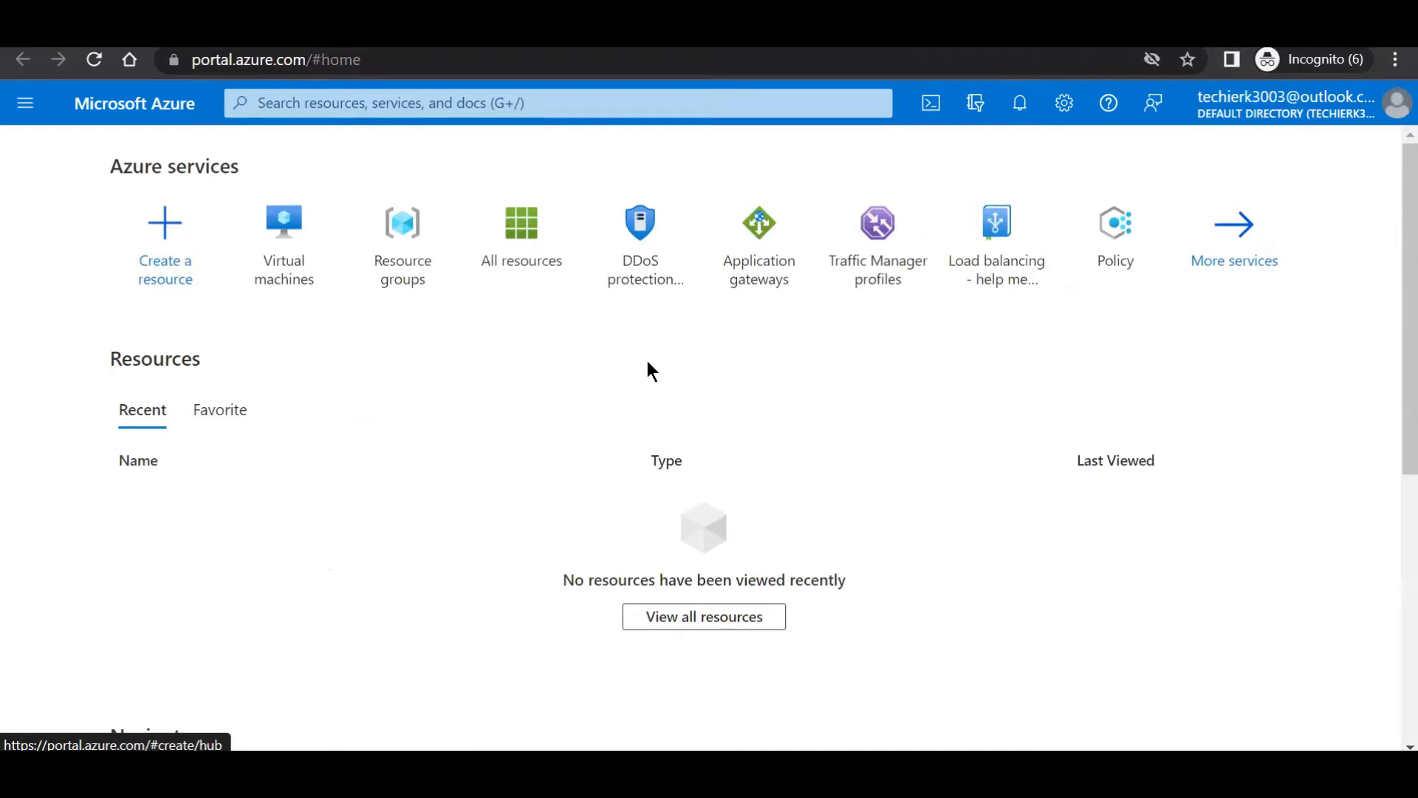
left_click(282, 277)
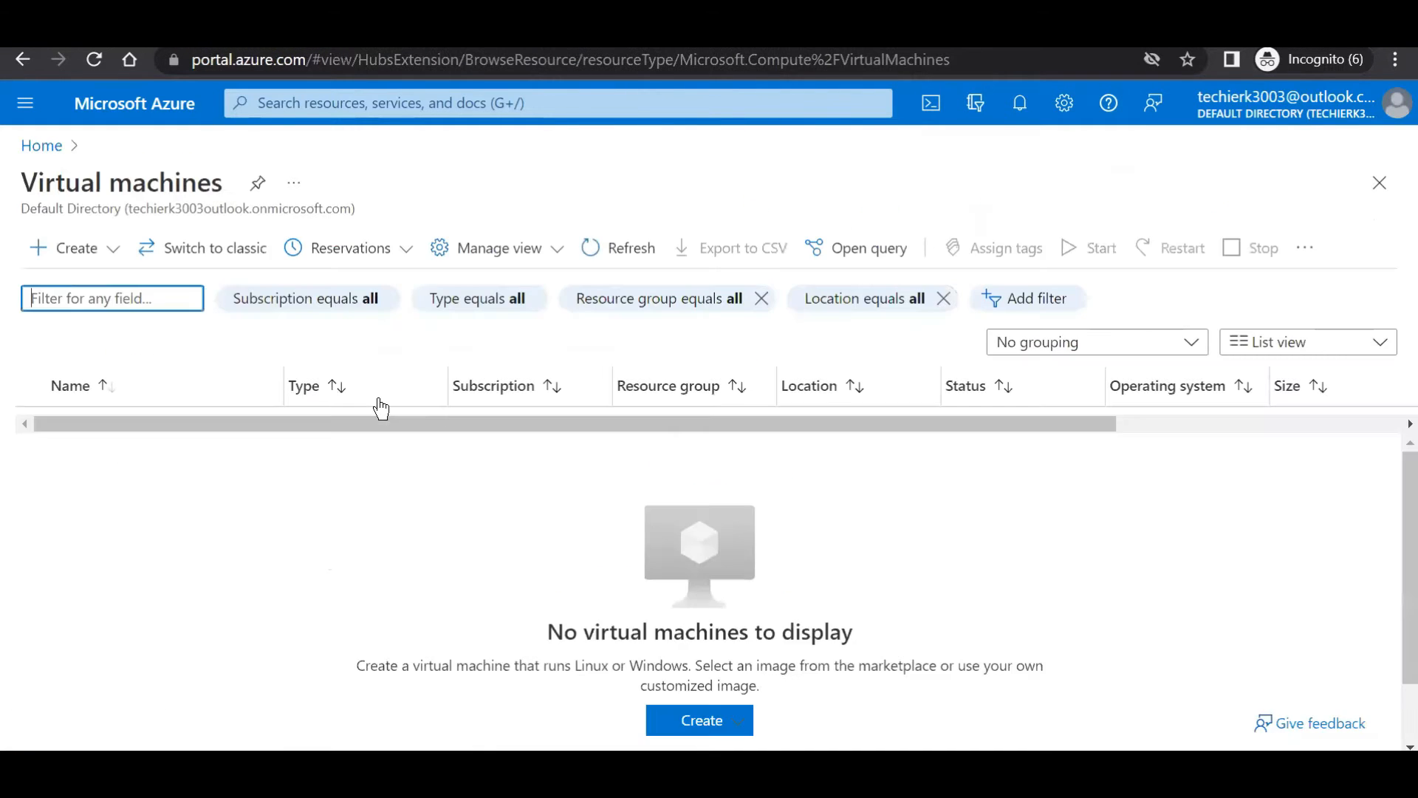
left_click(79, 250)
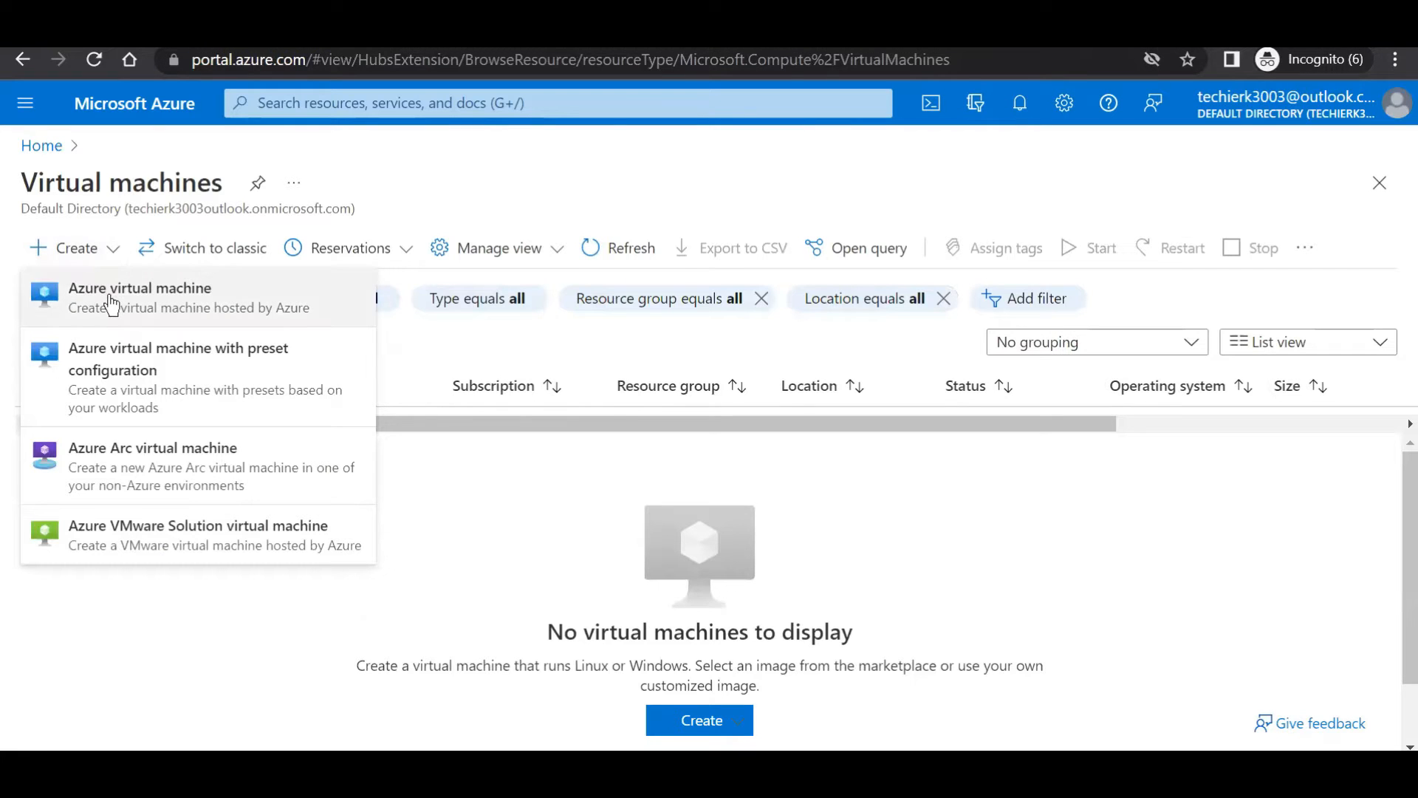
left_click(104, 295)
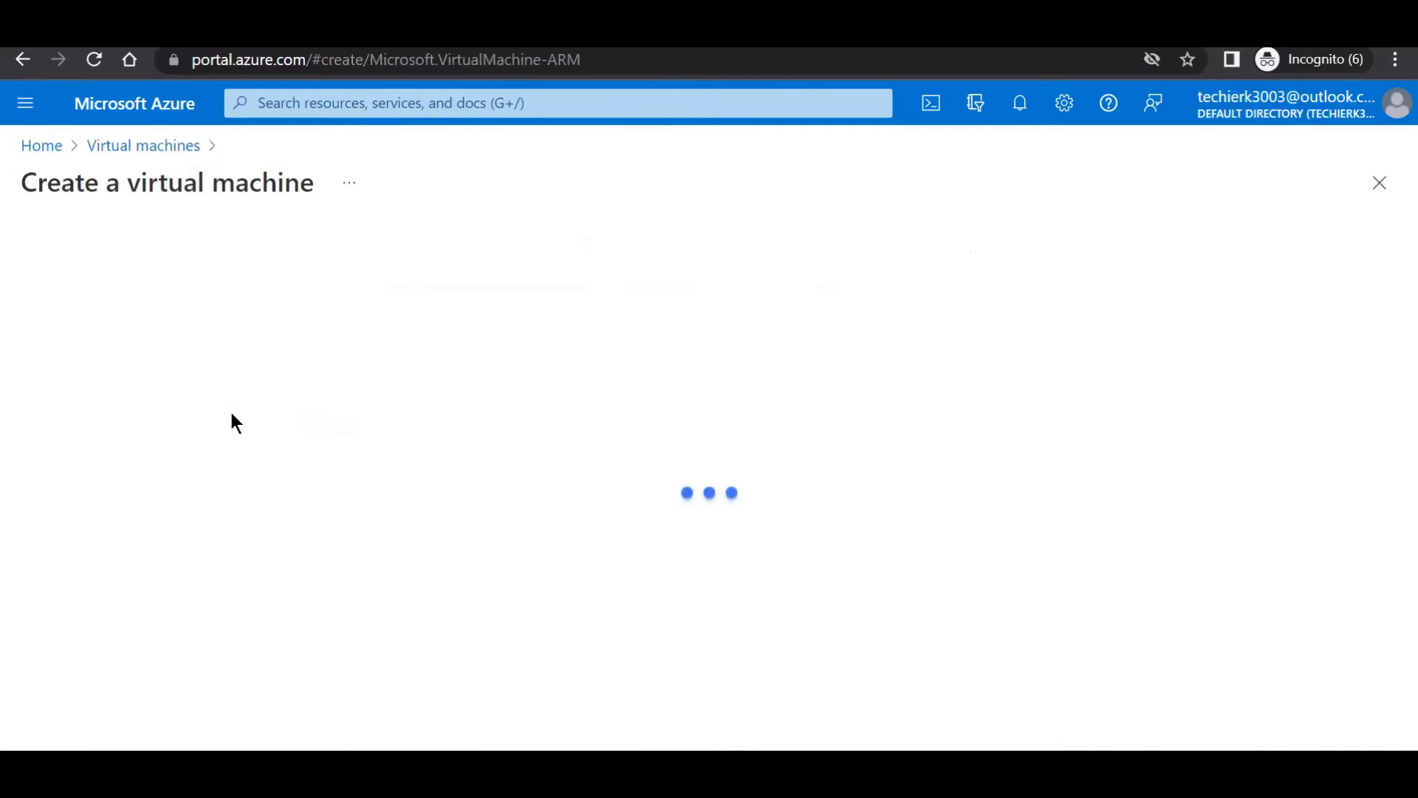
Choose the existing resource group RG01 and name the virtual machine VM02.
scroll(649, 392, "down", 3)
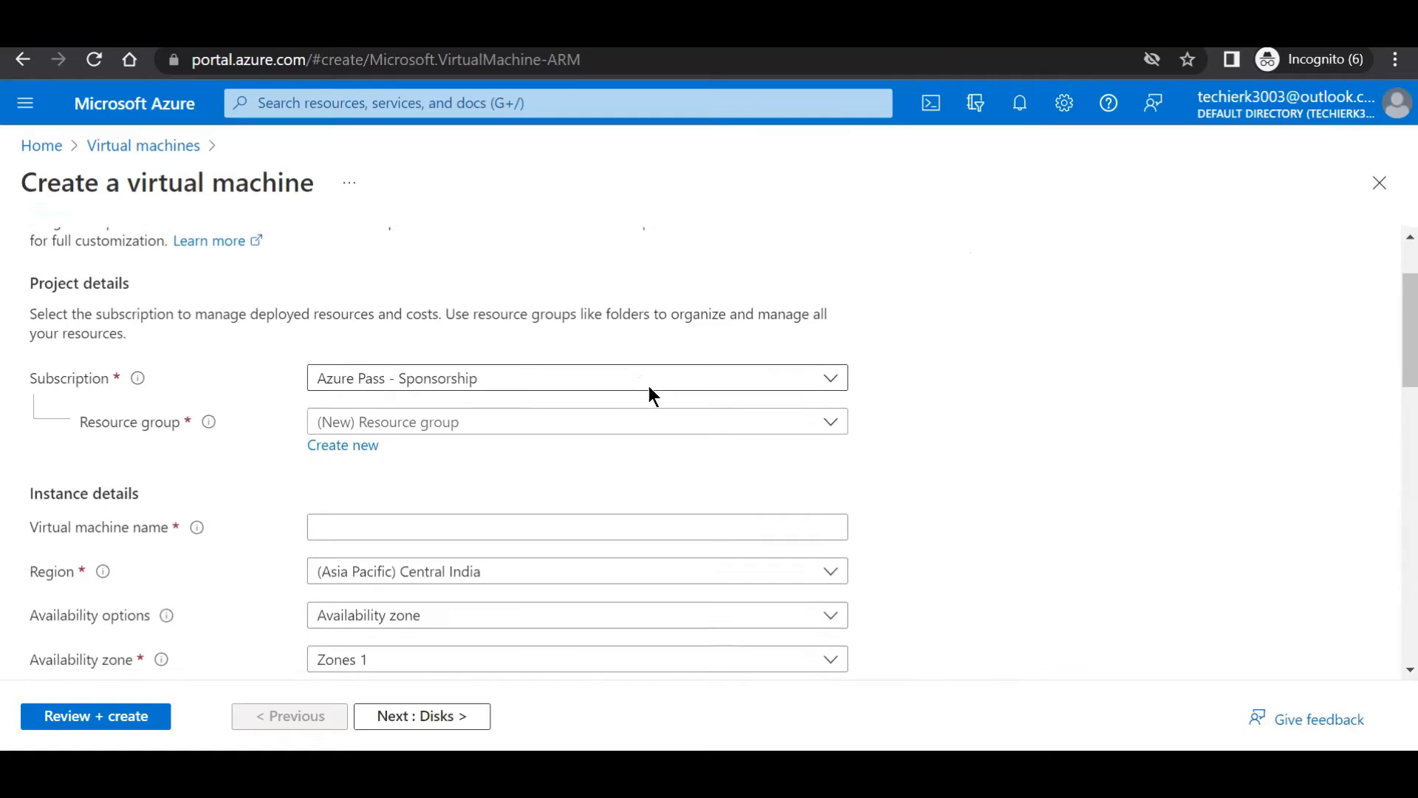
left_click(419, 317)
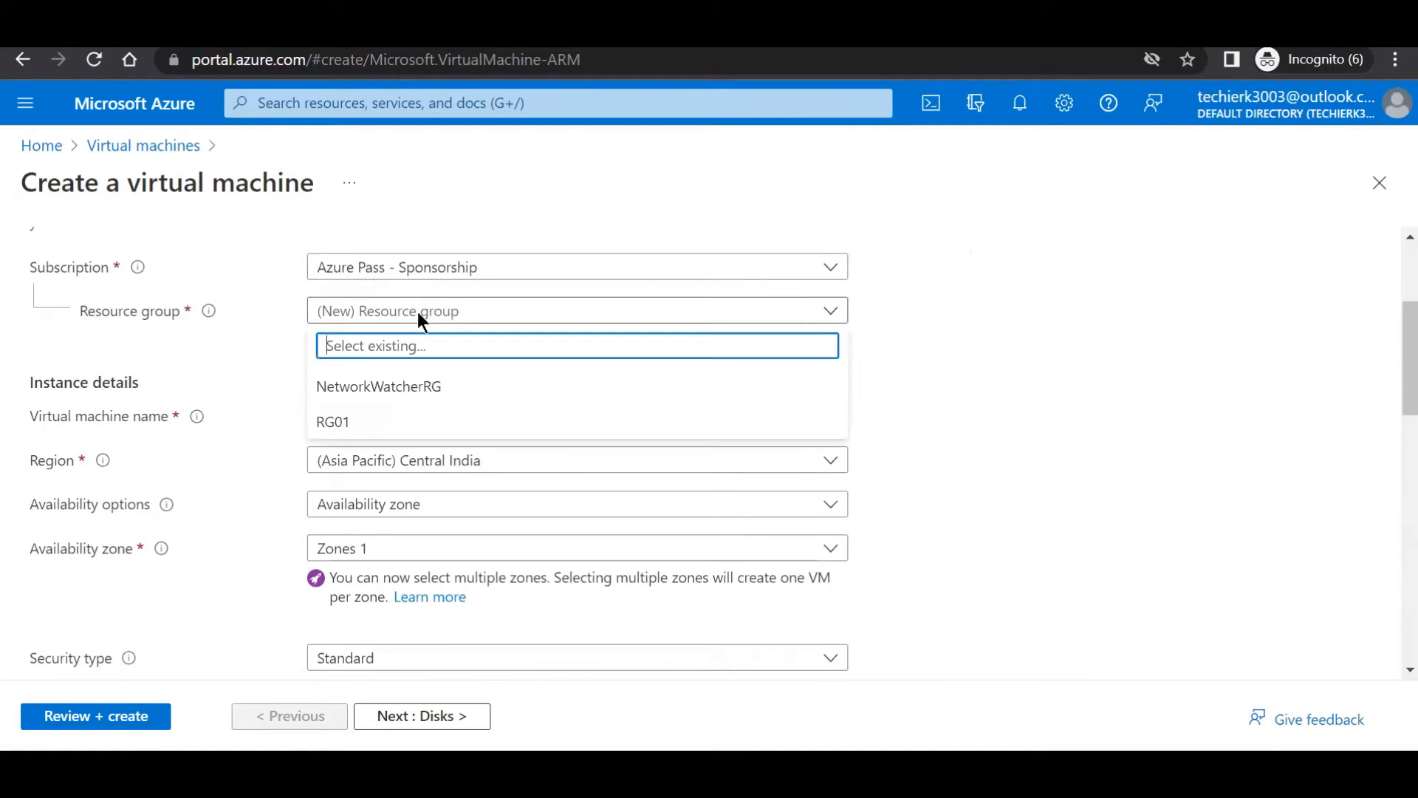
left_click(377, 422)
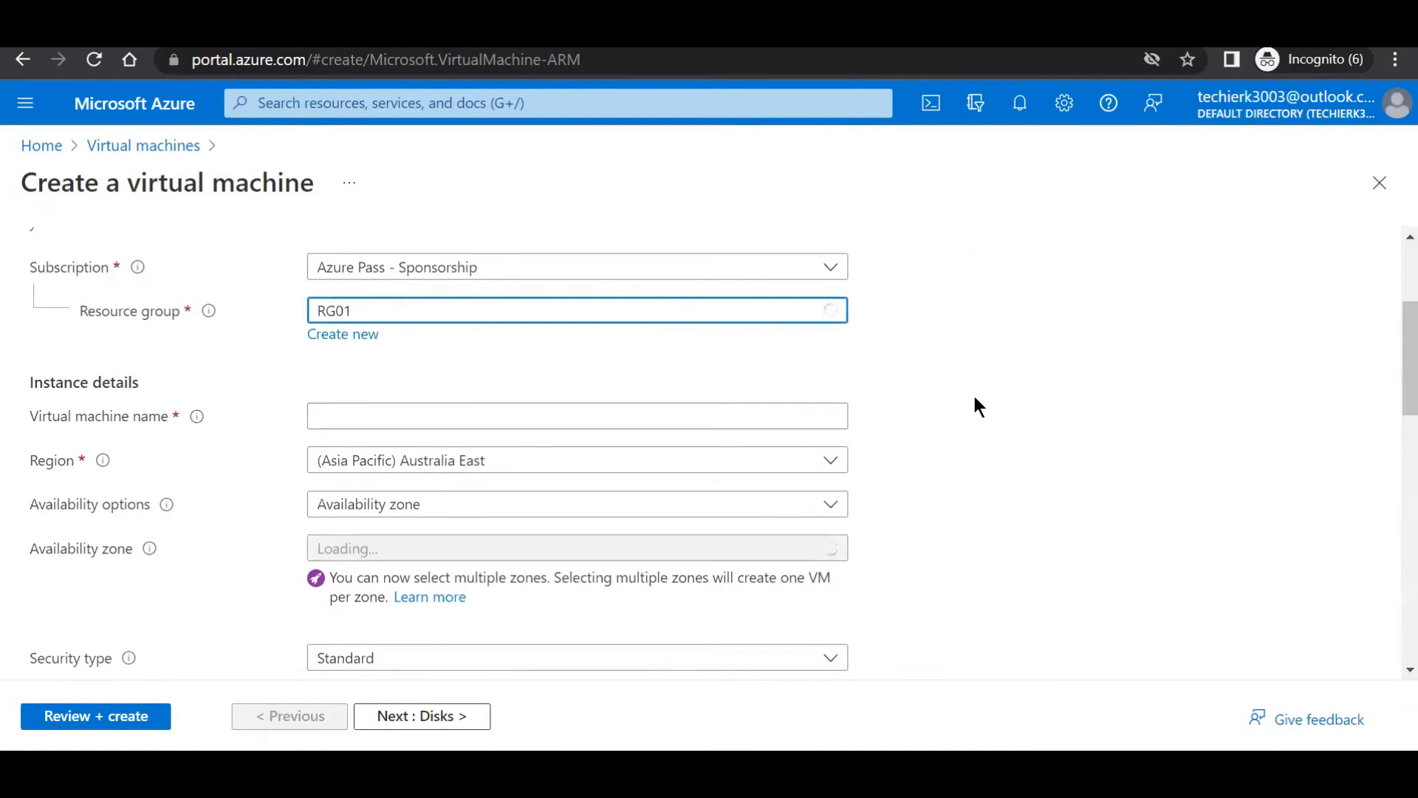
left_click(495, 419)
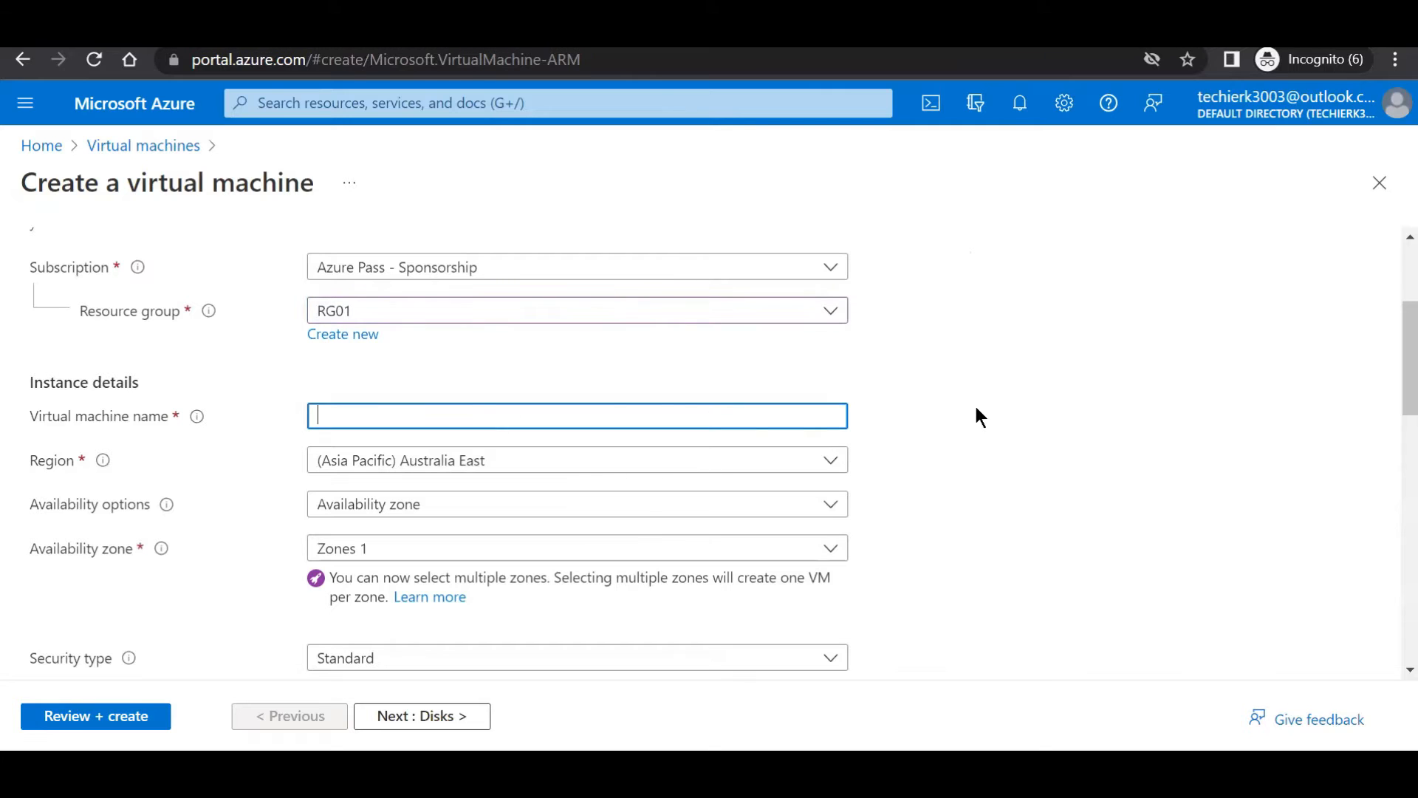
type("VM02")
left_click(975, 416)
Set the availability options to No infrastructure redundancy required and the image to Windows Server 2019 Datacenter - x64 Gen2.
scroll(1020, 427, "down", 2)
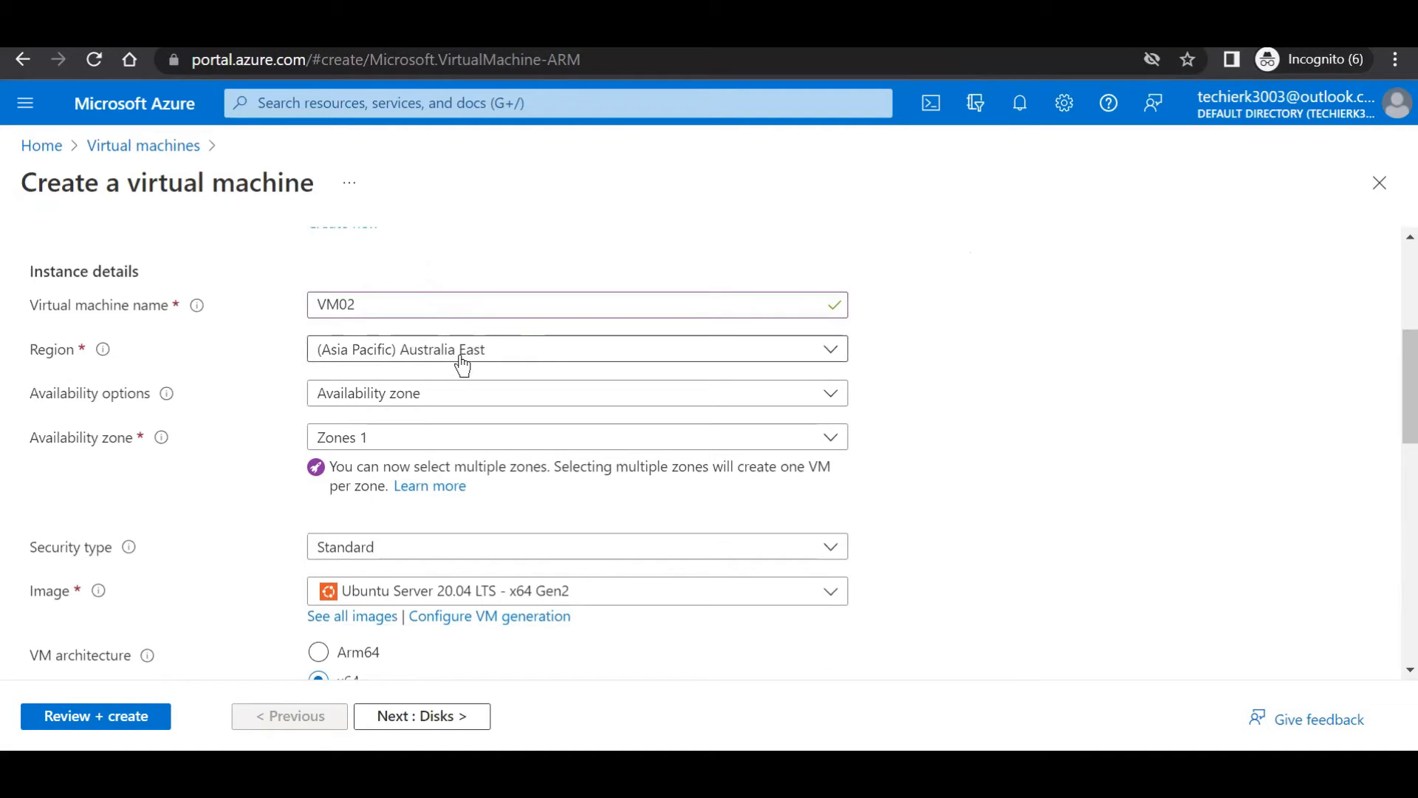
left_click(508, 406)
left_click(446, 432)
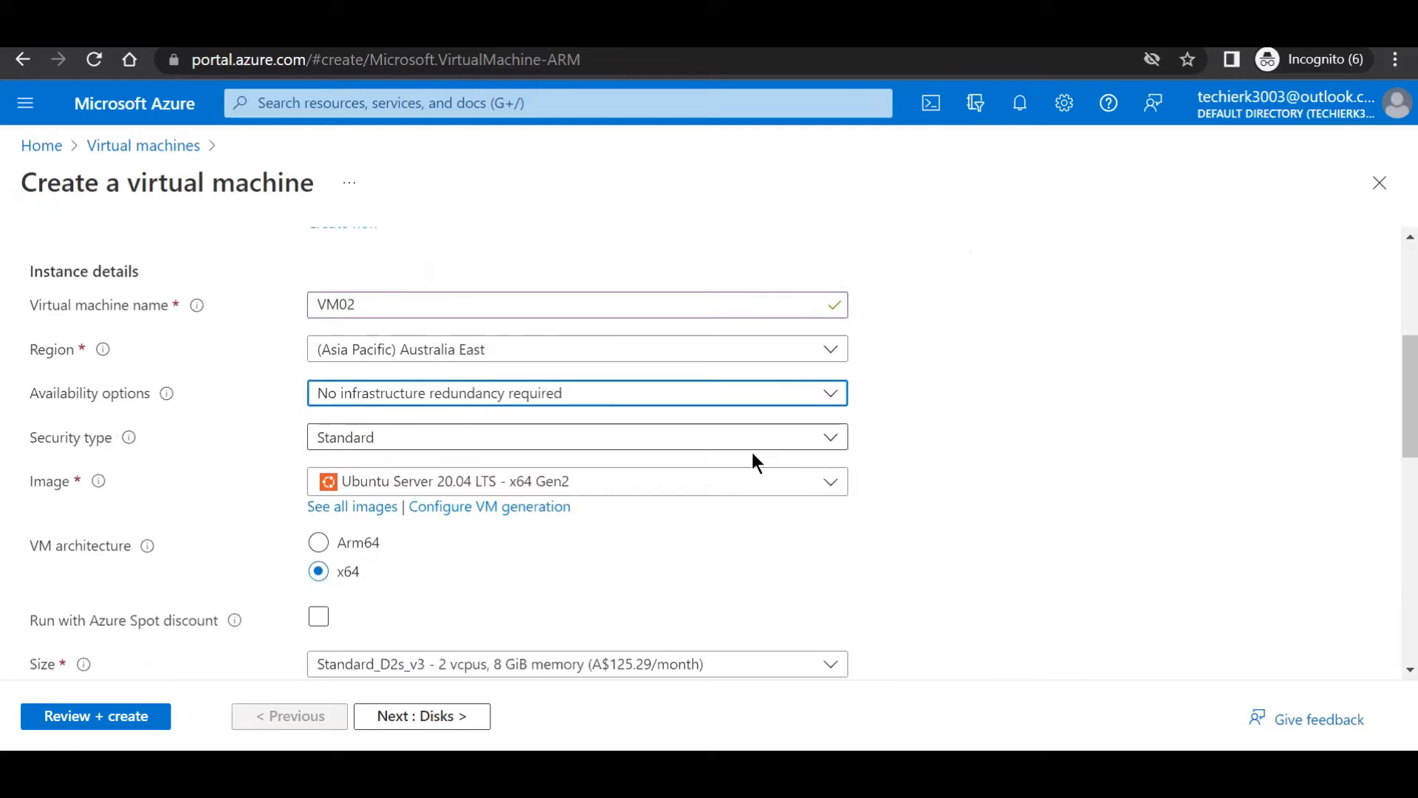
scroll(986, 465, "down", 2)
left_click(798, 382)
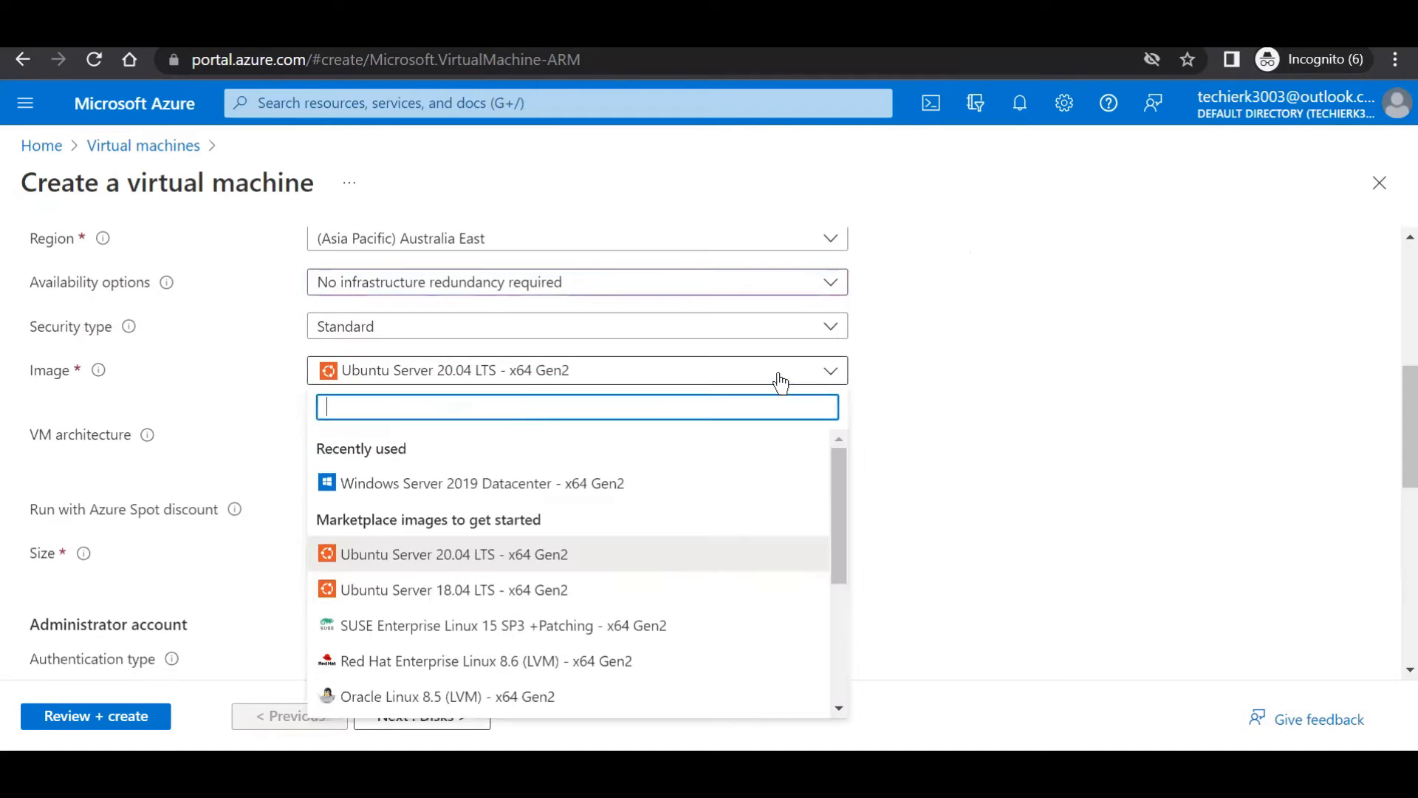
left_click(505, 484)
Enter the administrator username tu01 and the account password, and repeat the password in the confirm password field.
scroll(1039, 441, "down", 5)
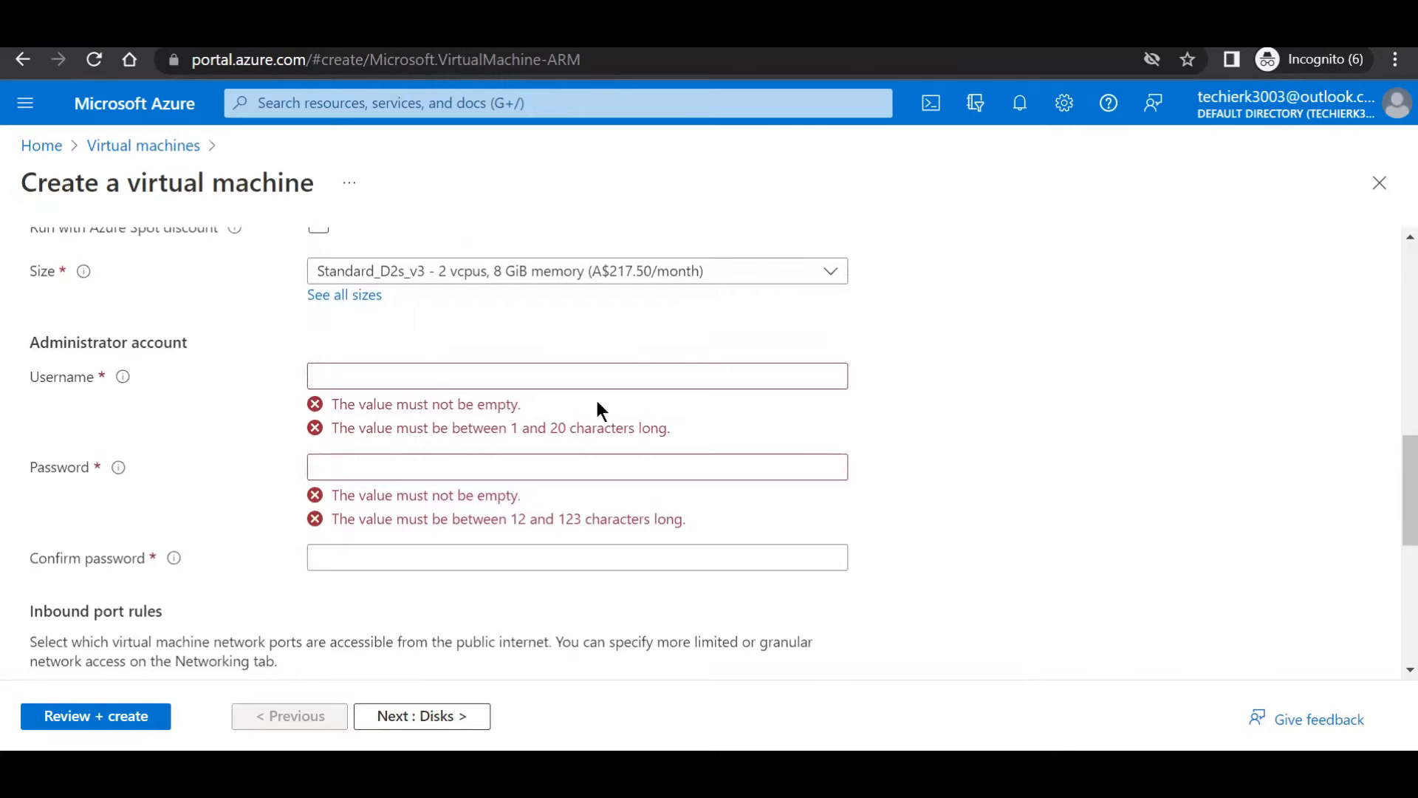
left_click(426, 375)
type("tu01")
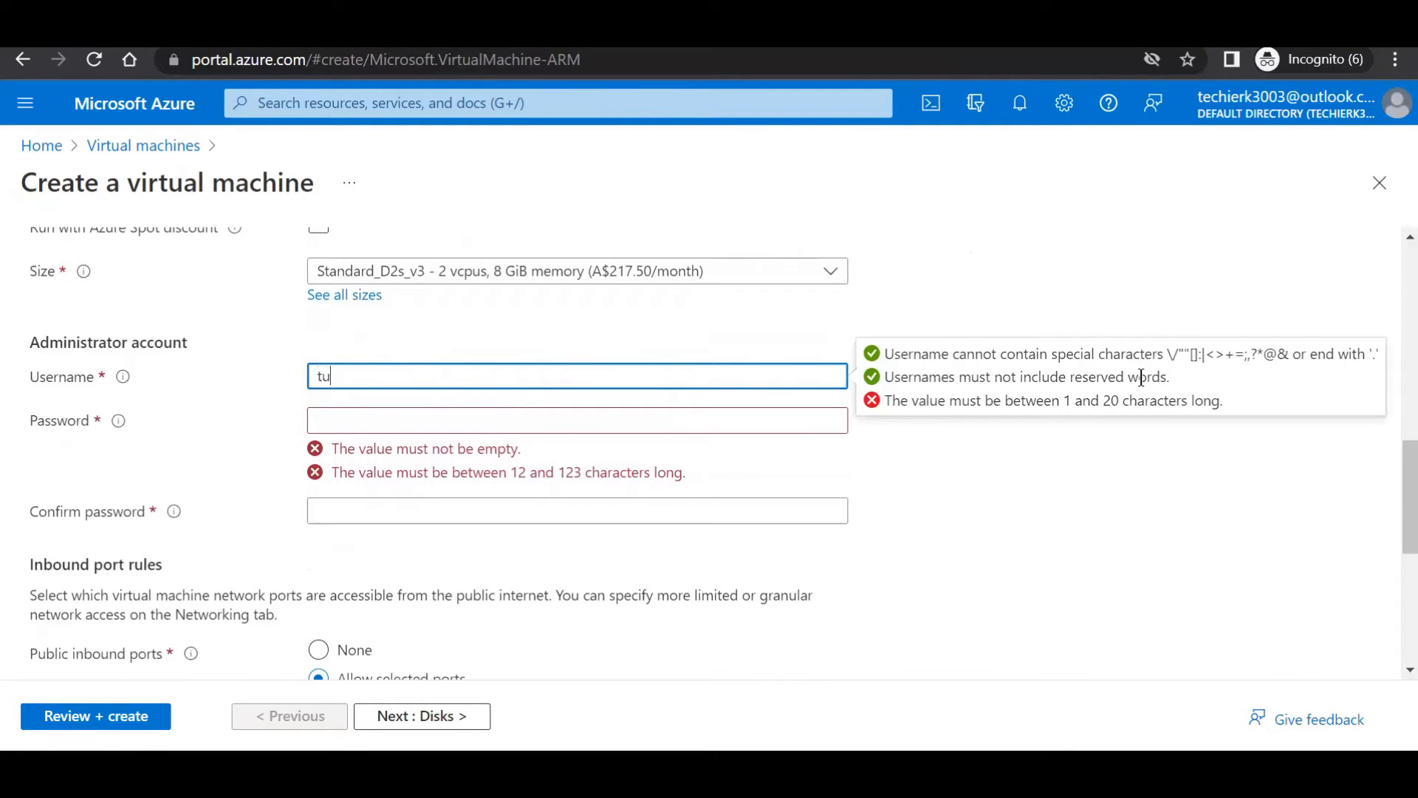
key("Tab")
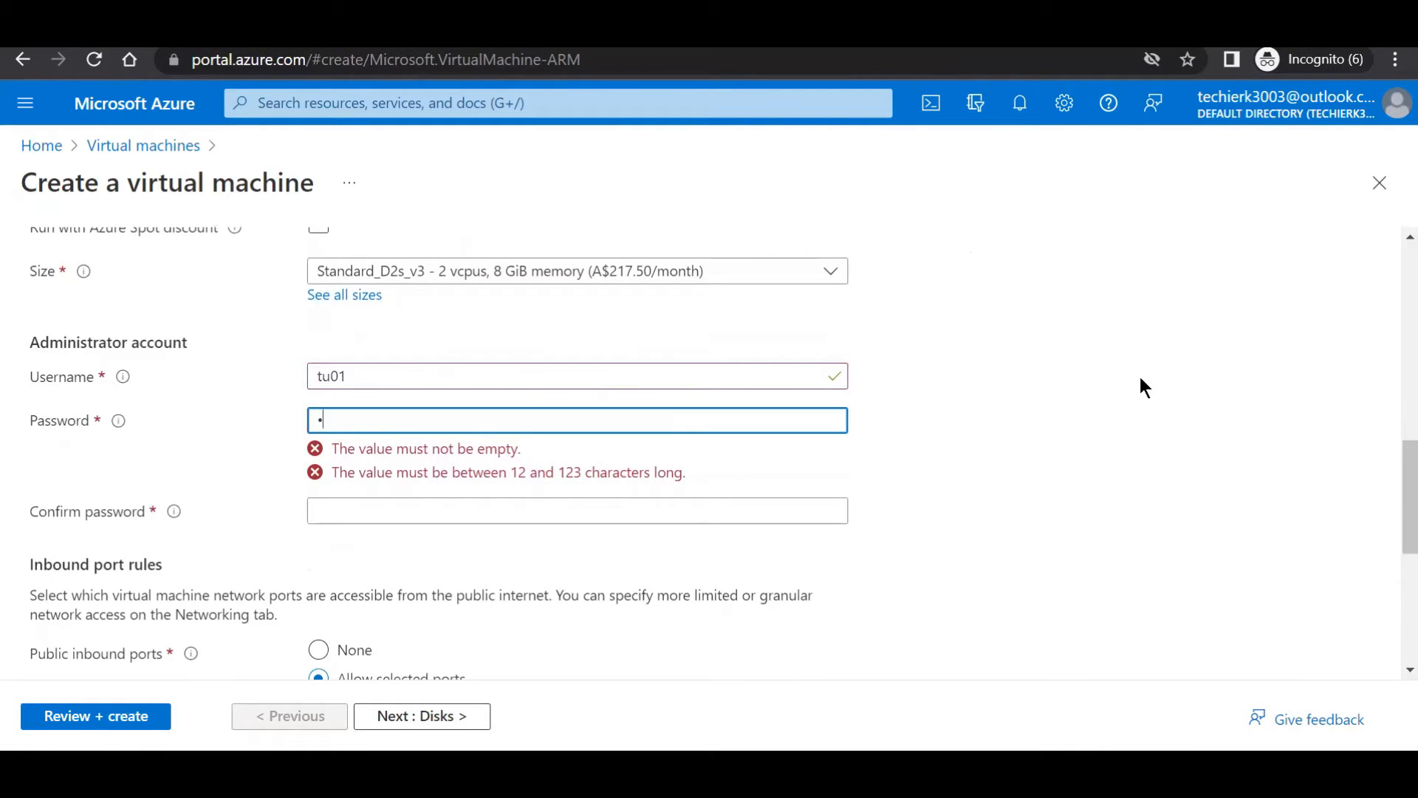
type("••••••••")
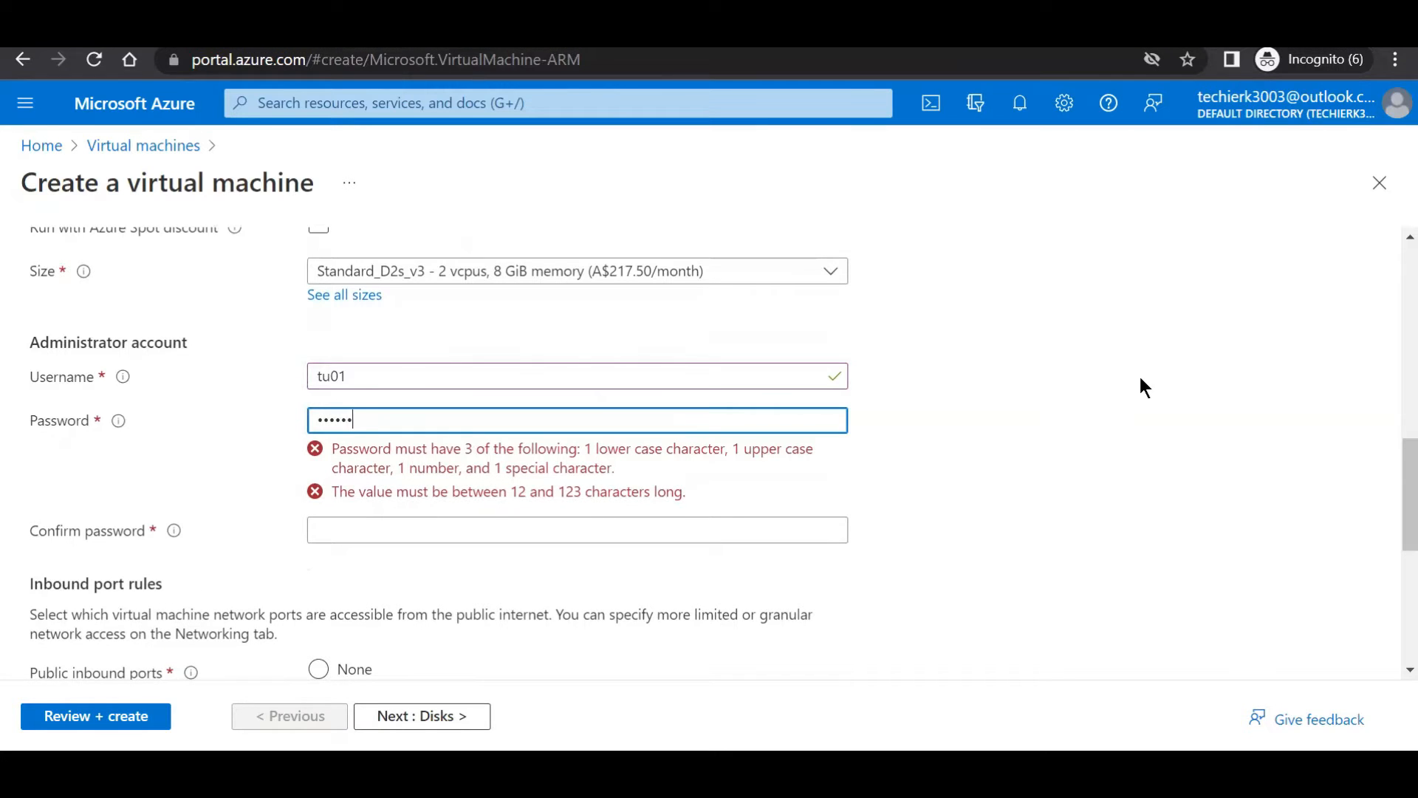
type("••••")
key("Tab")
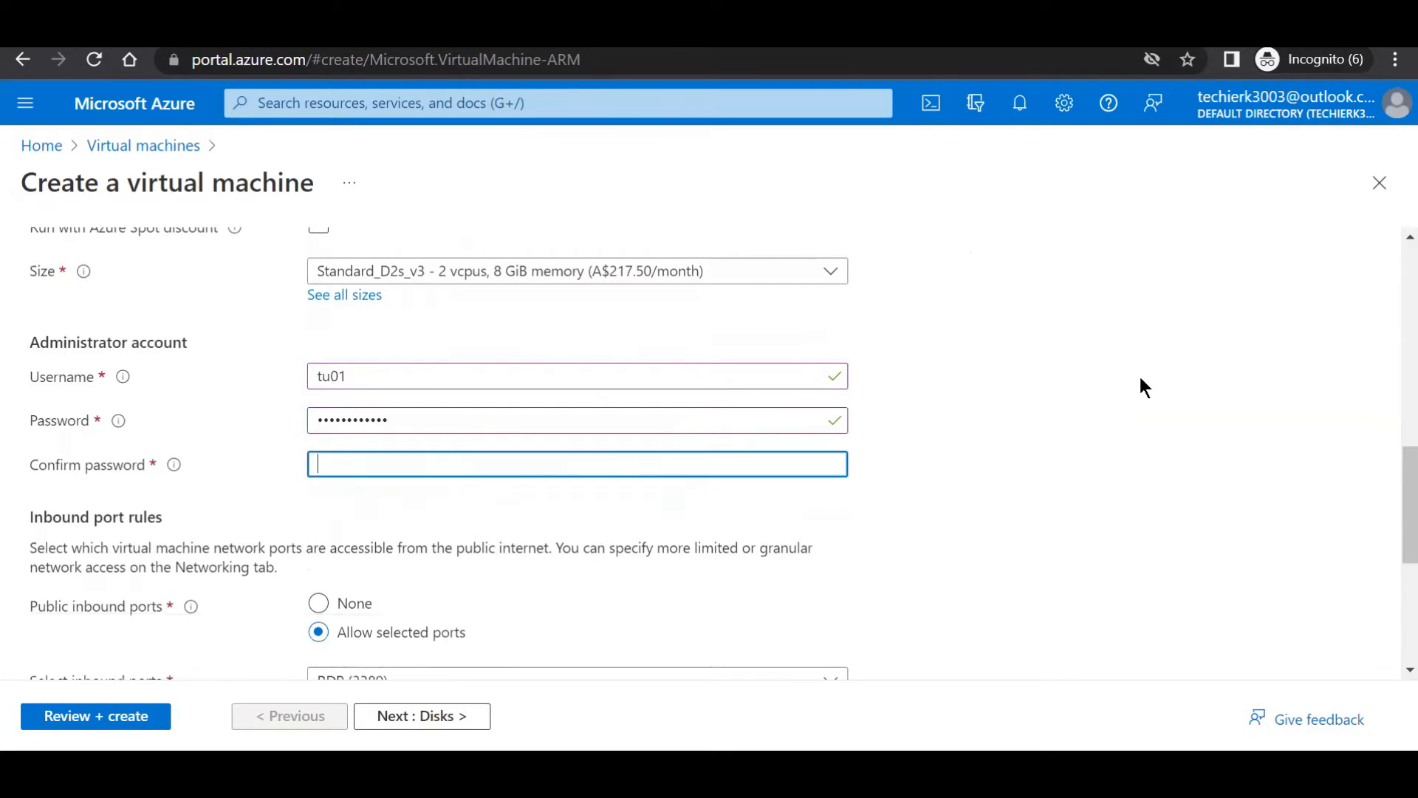
type("••••••••")
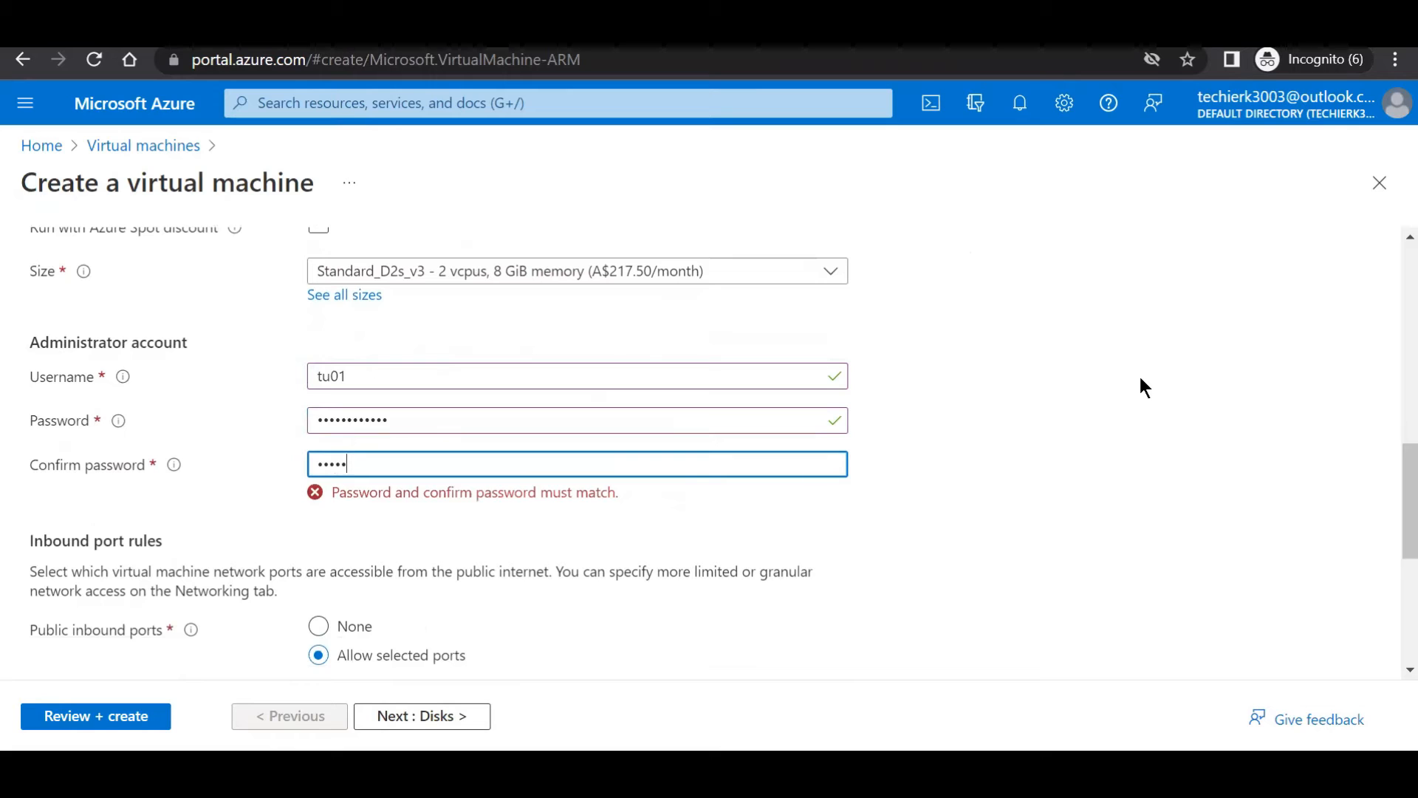
type("••••")
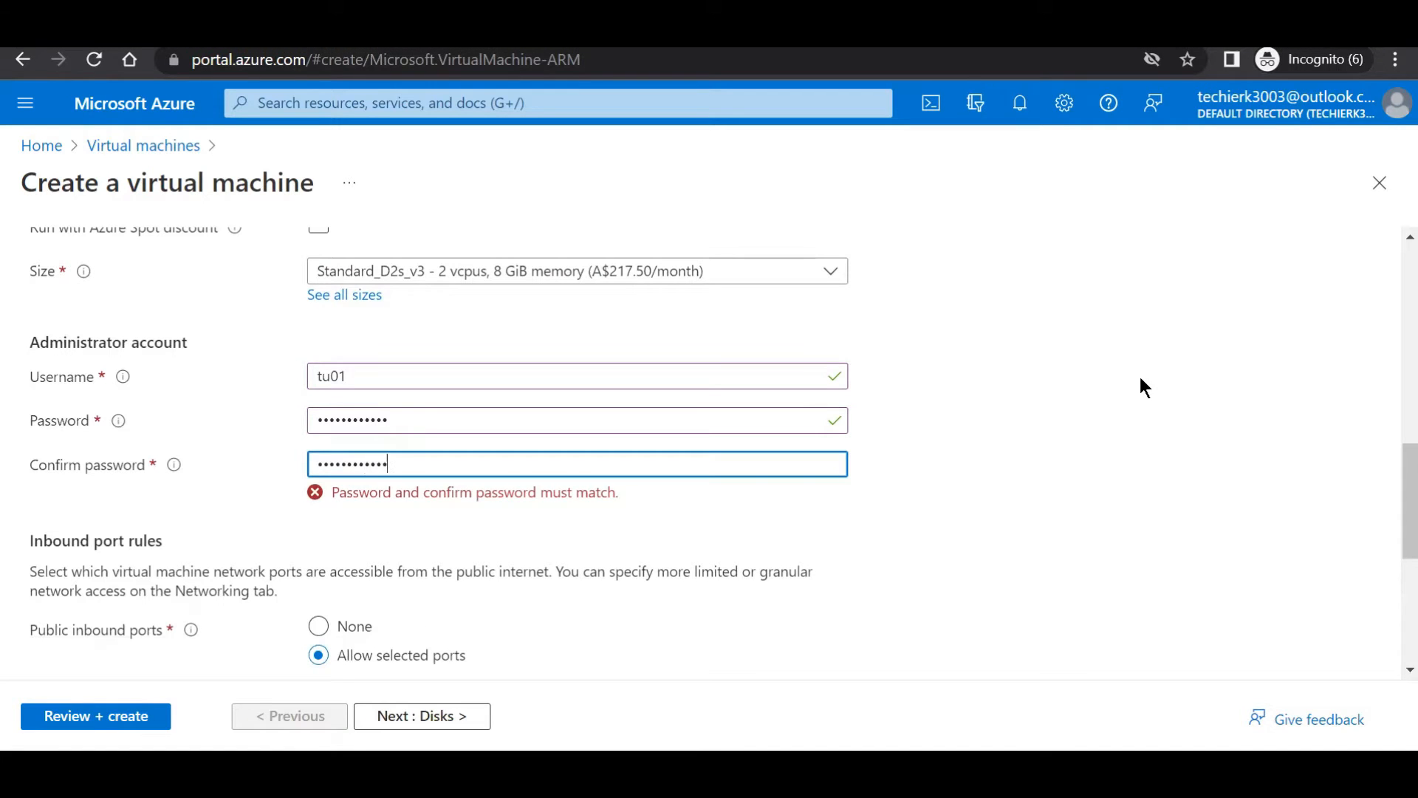
Allow HTTP (80) as a public inbound port for VM02 in addition to RDP (3389).
scroll(1140, 378, "down", 3)
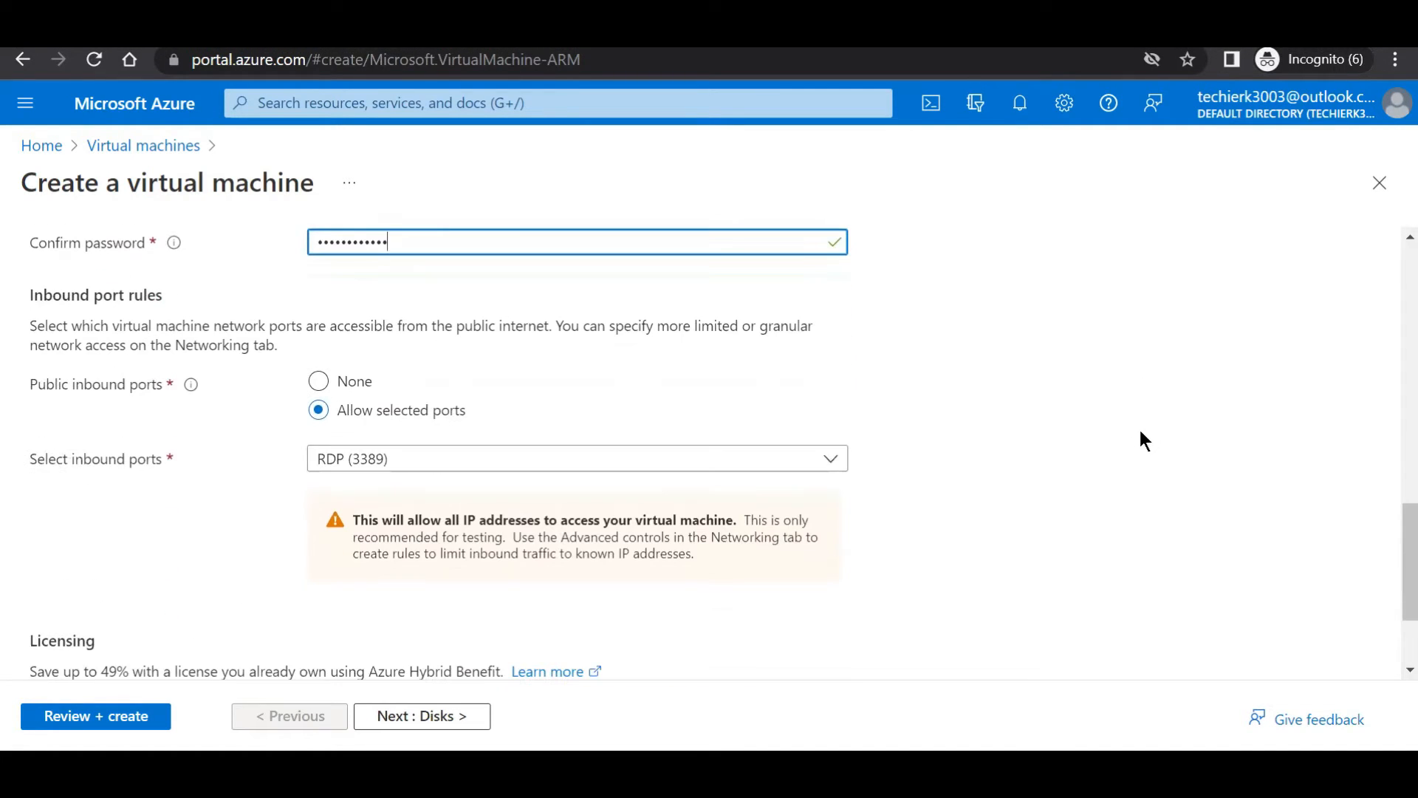
left_click(573, 458)
left_click(334, 494)
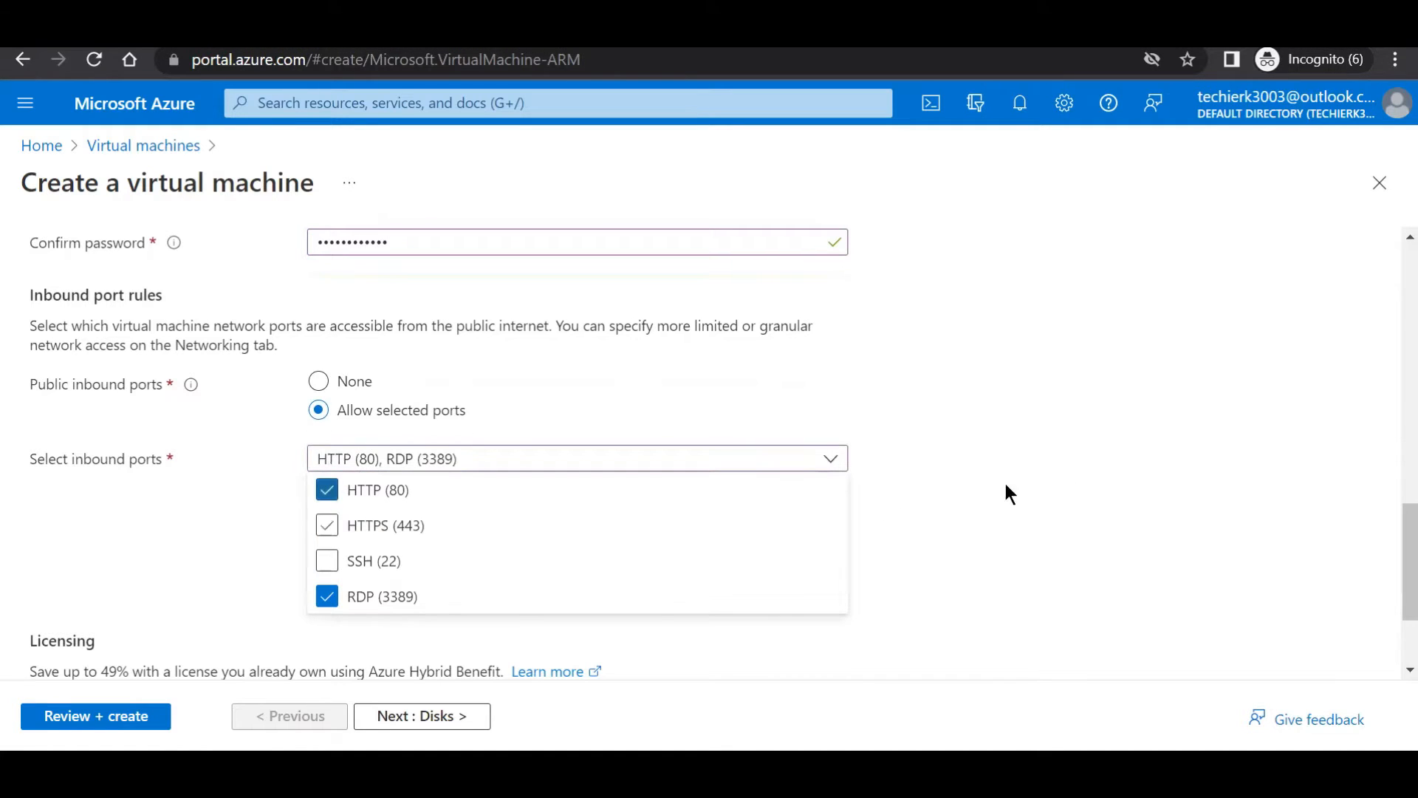
left_click(1079, 473)
scroll(1079, 472, "down", 2)
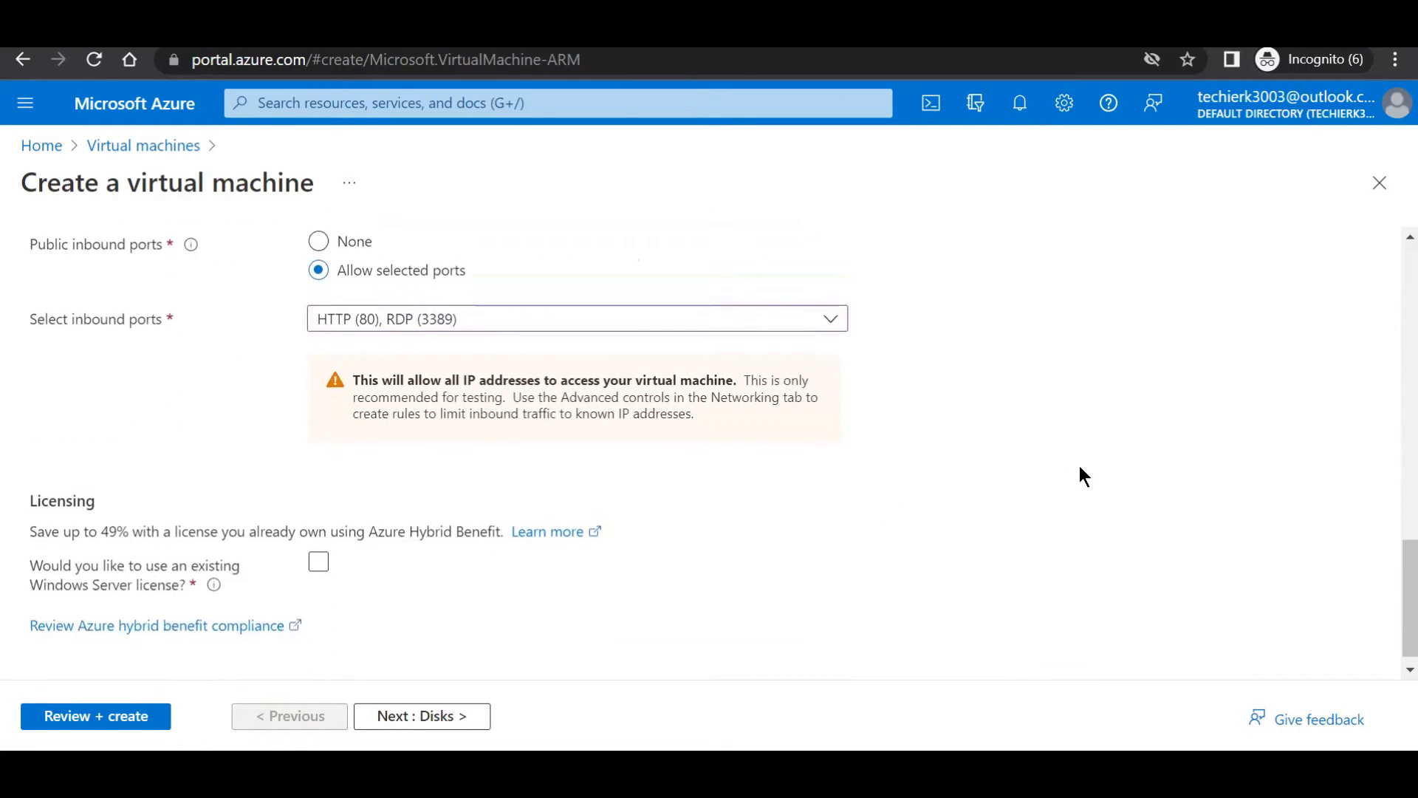
Keep the default disk settings and place VM02 in virtual network RG01-vnet with the subnet default (10.0.0.0/24).
left_click(435, 716)
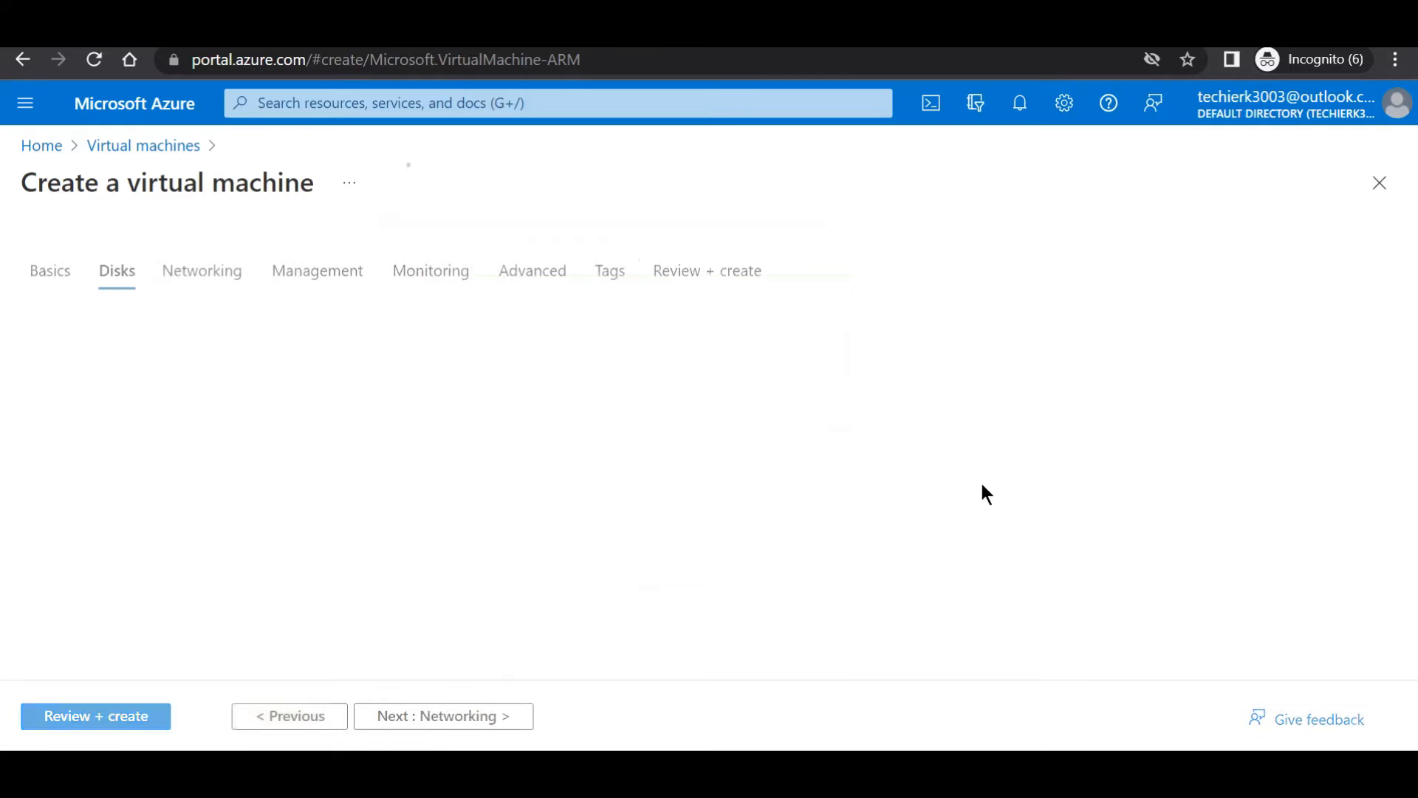
left_click(465, 717)
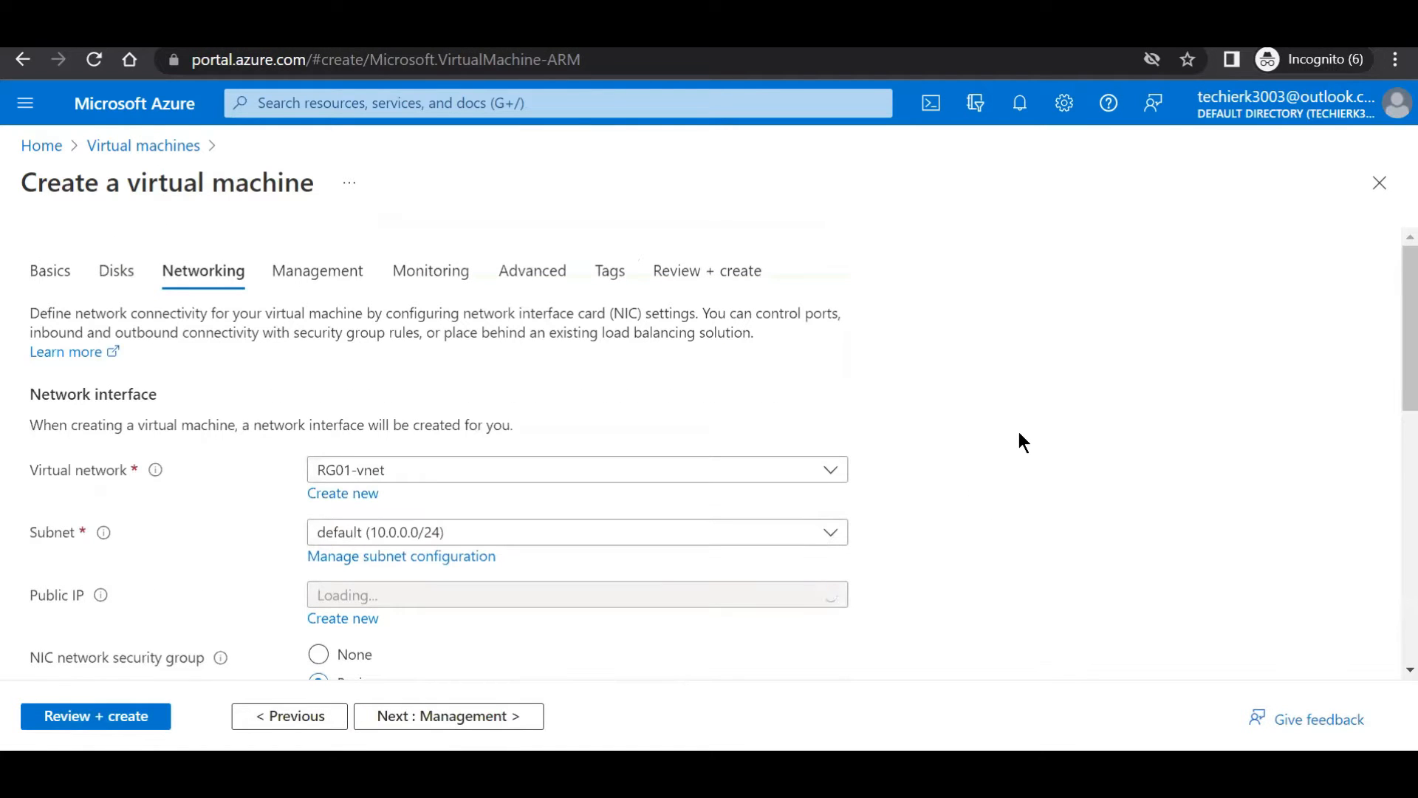
left_click(840, 484)
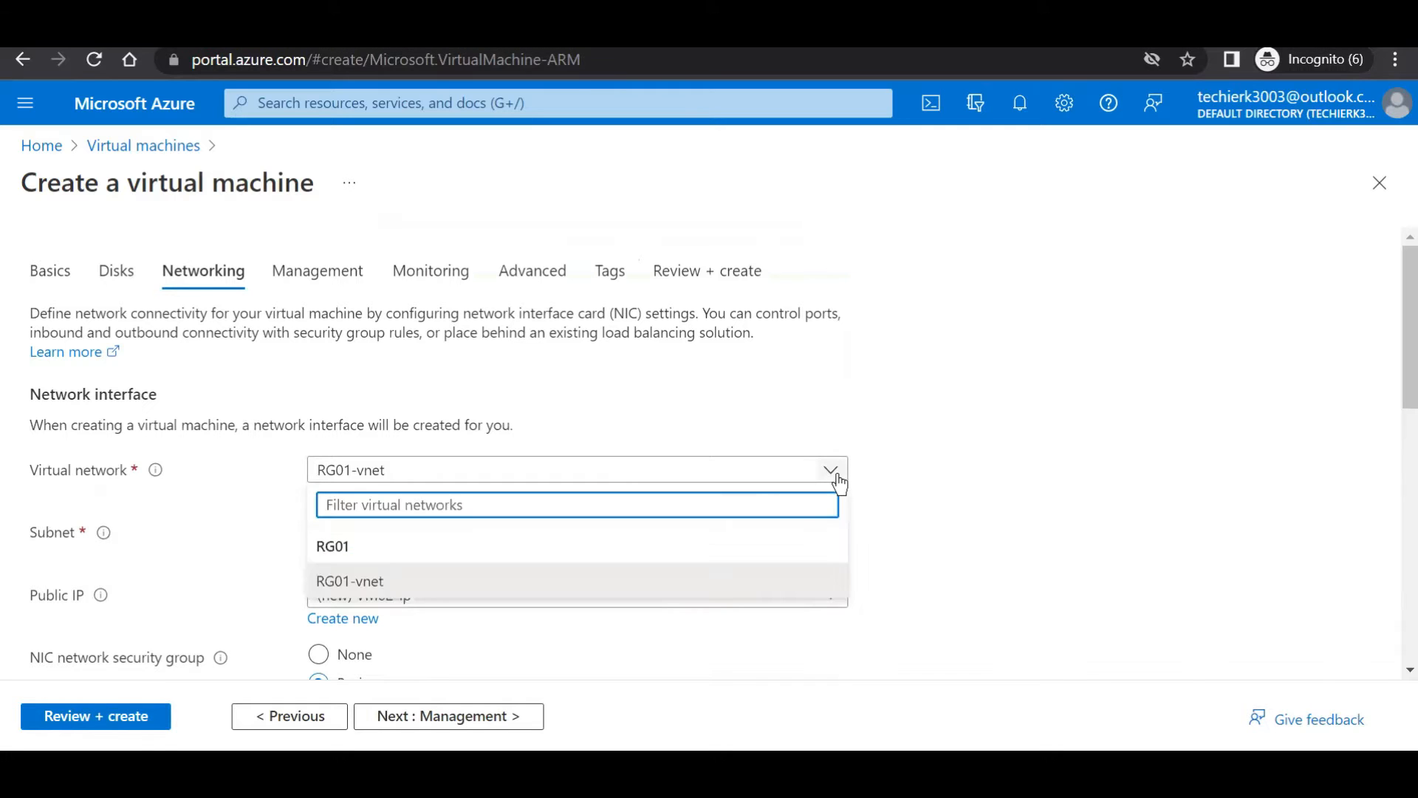
left_click(365, 589)
scroll(894, 433, "down", 2)
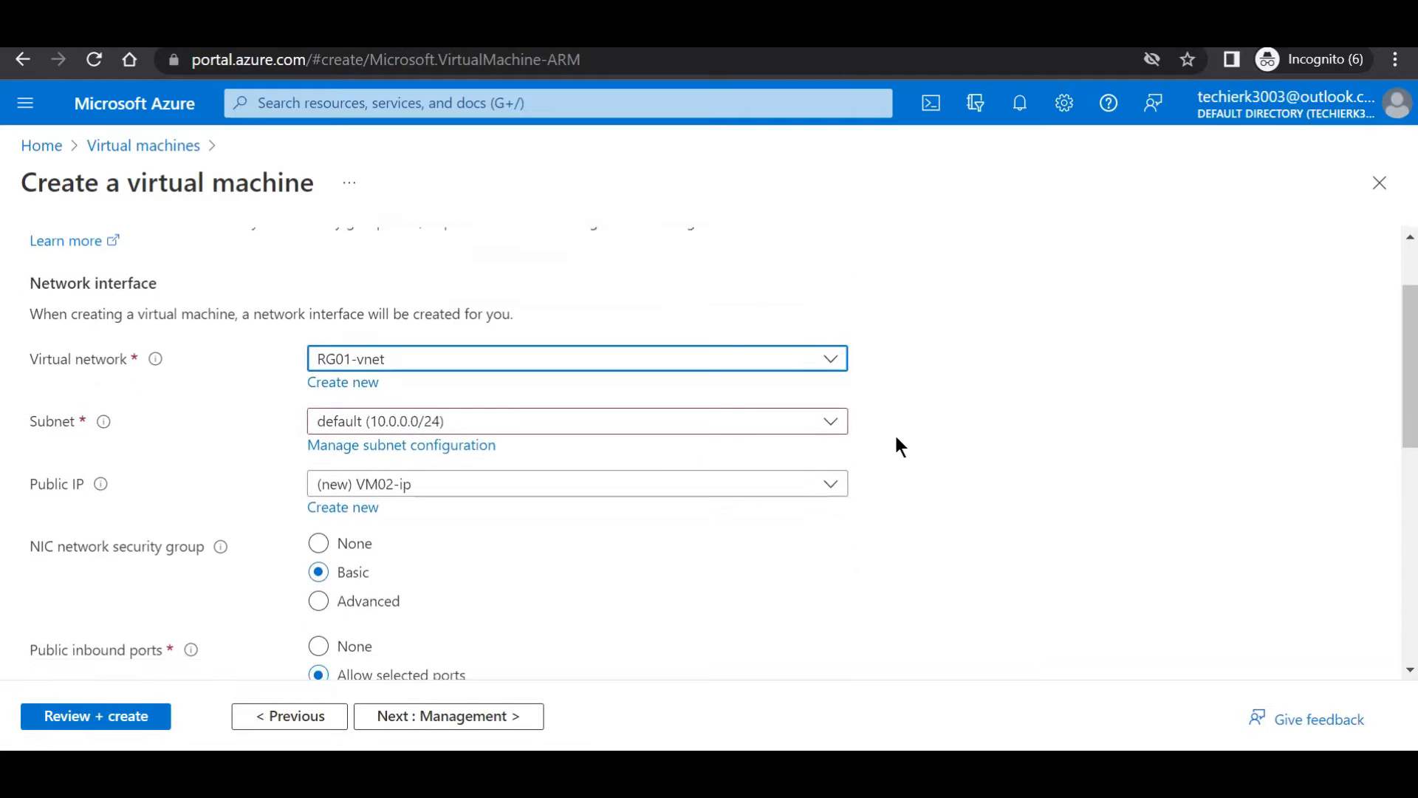
left_click(832, 431)
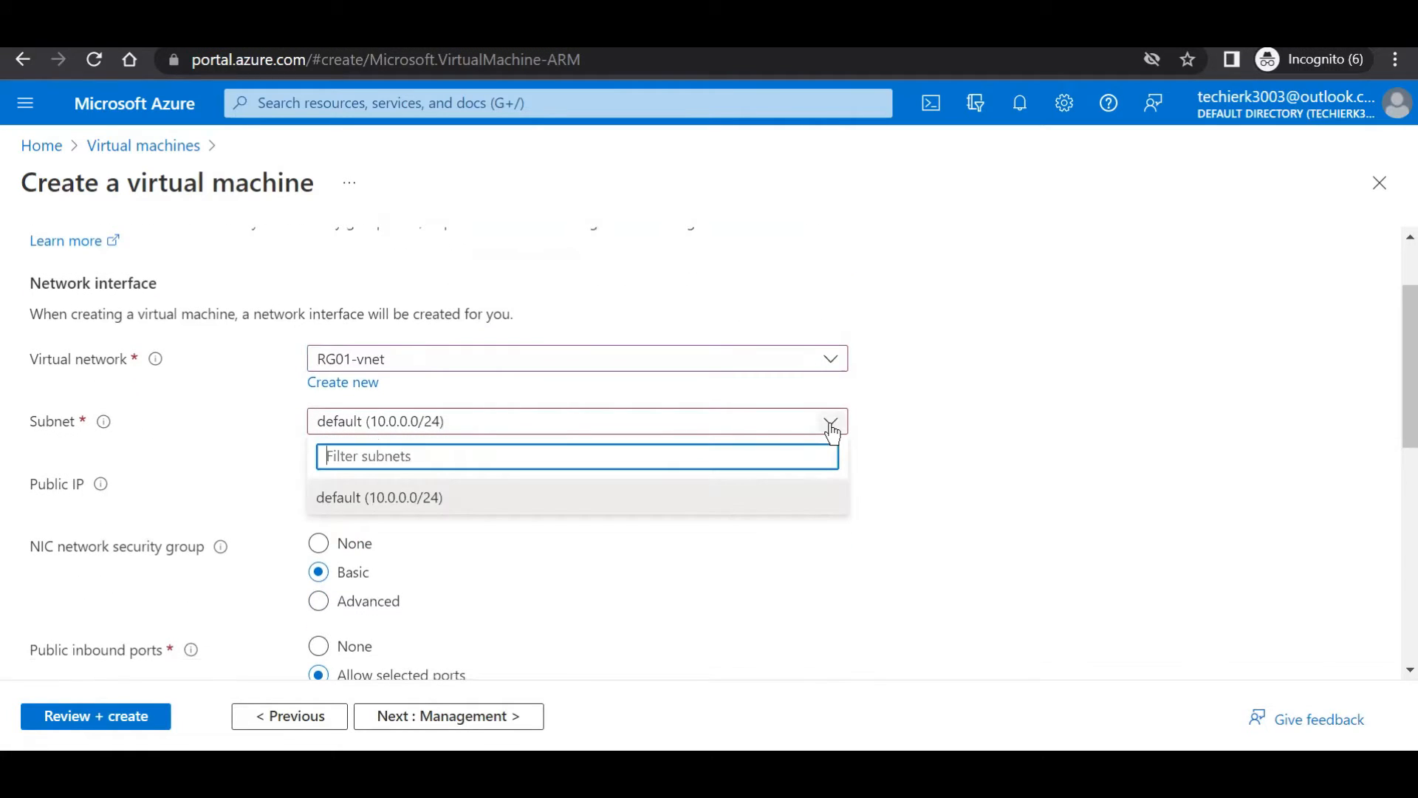
left_click(462, 502)
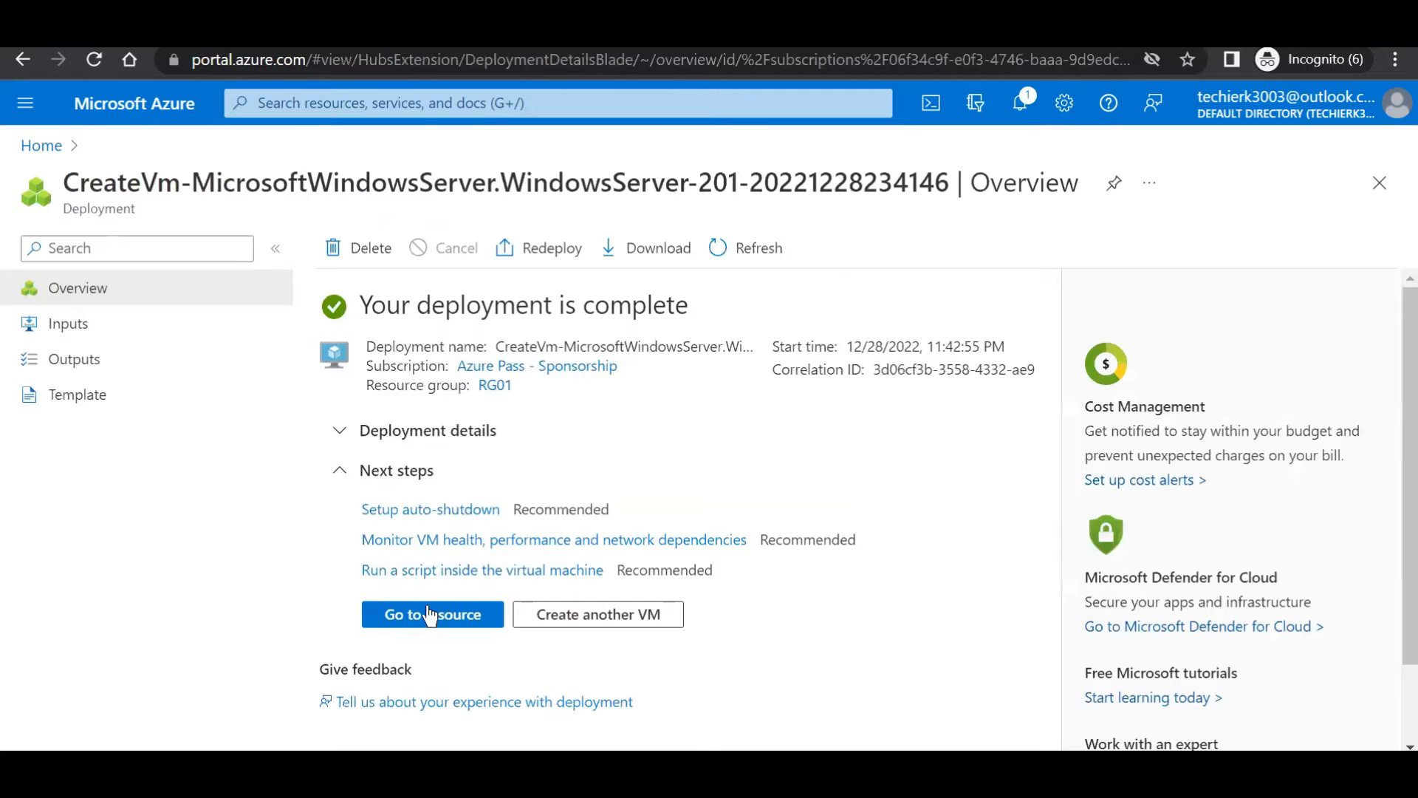
Check the virtual network and subnet in the deployed VM01's networking settings and return to VM02's networking options.
left_click(429, 617)
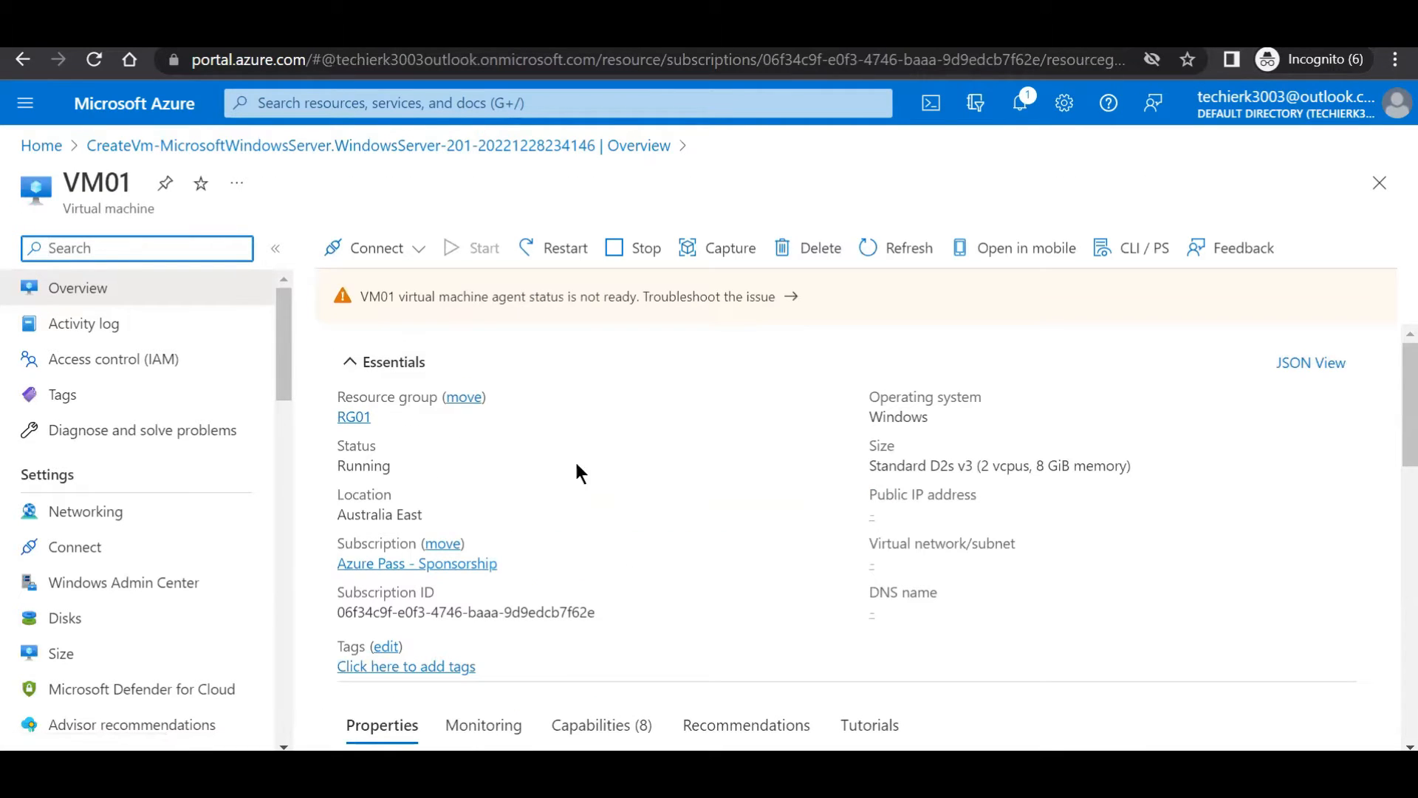
left_click(111, 509)
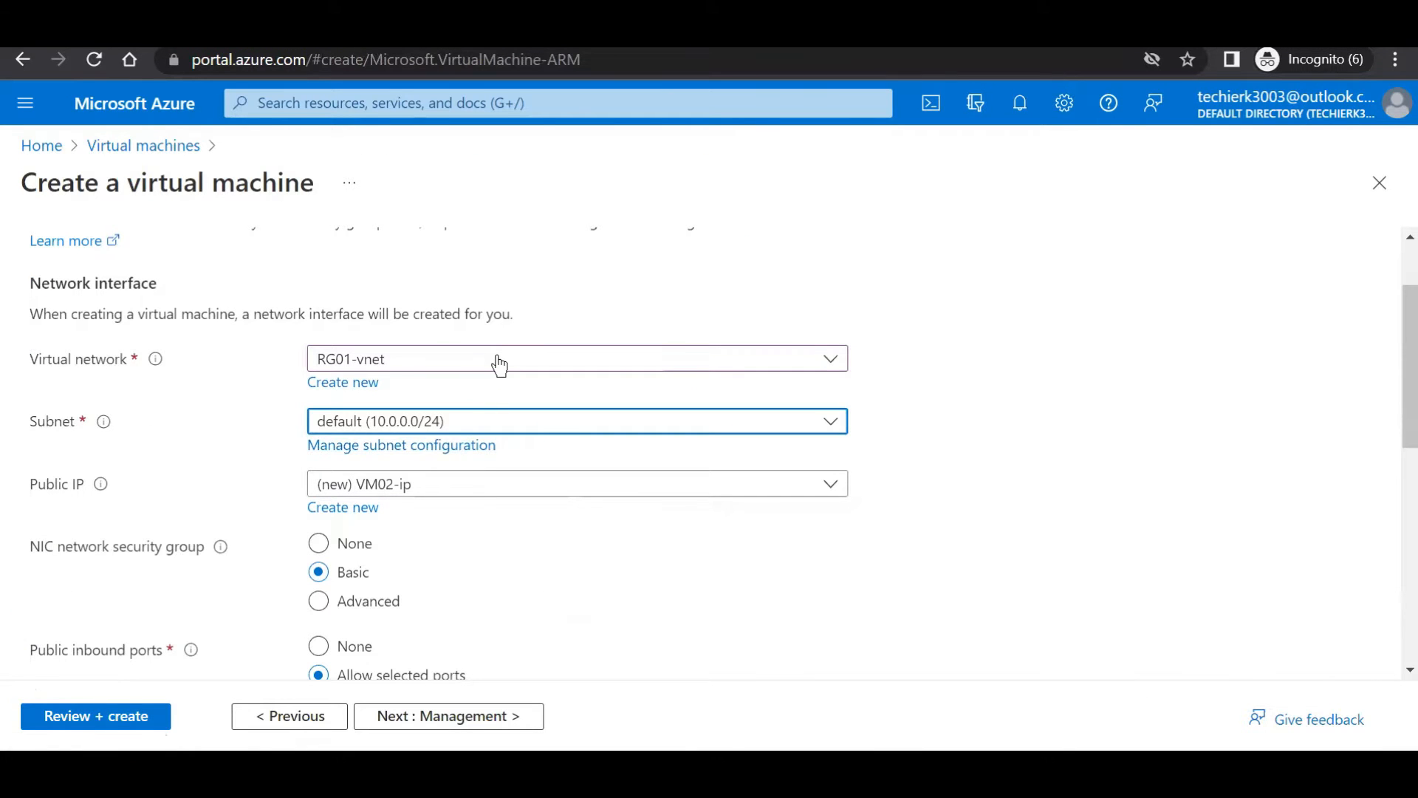
scroll(1001, 468, "down", 3)
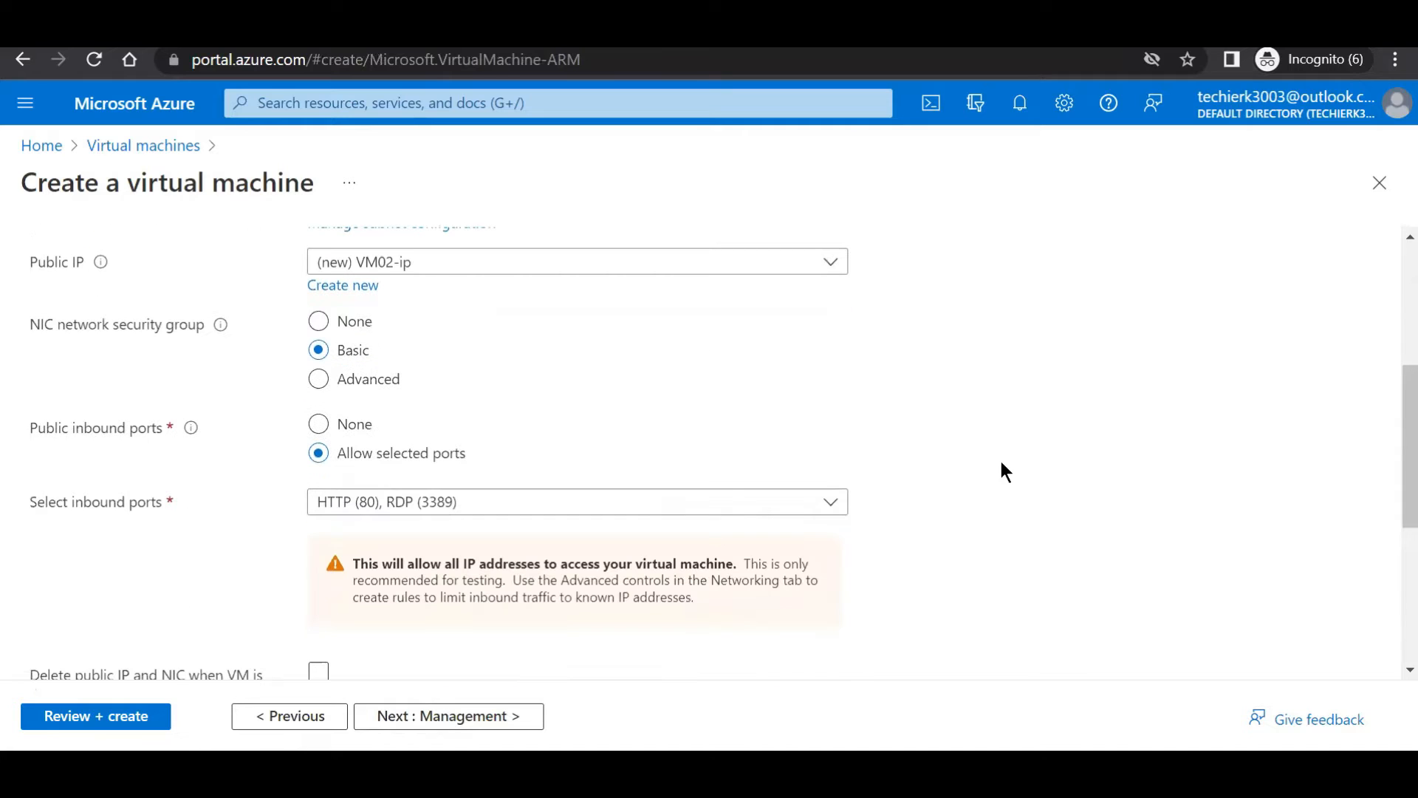
Keep the remaining networking and management defaults for VM02 and disable its boot diagnostics.
scroll(999, 457, "down", 3)
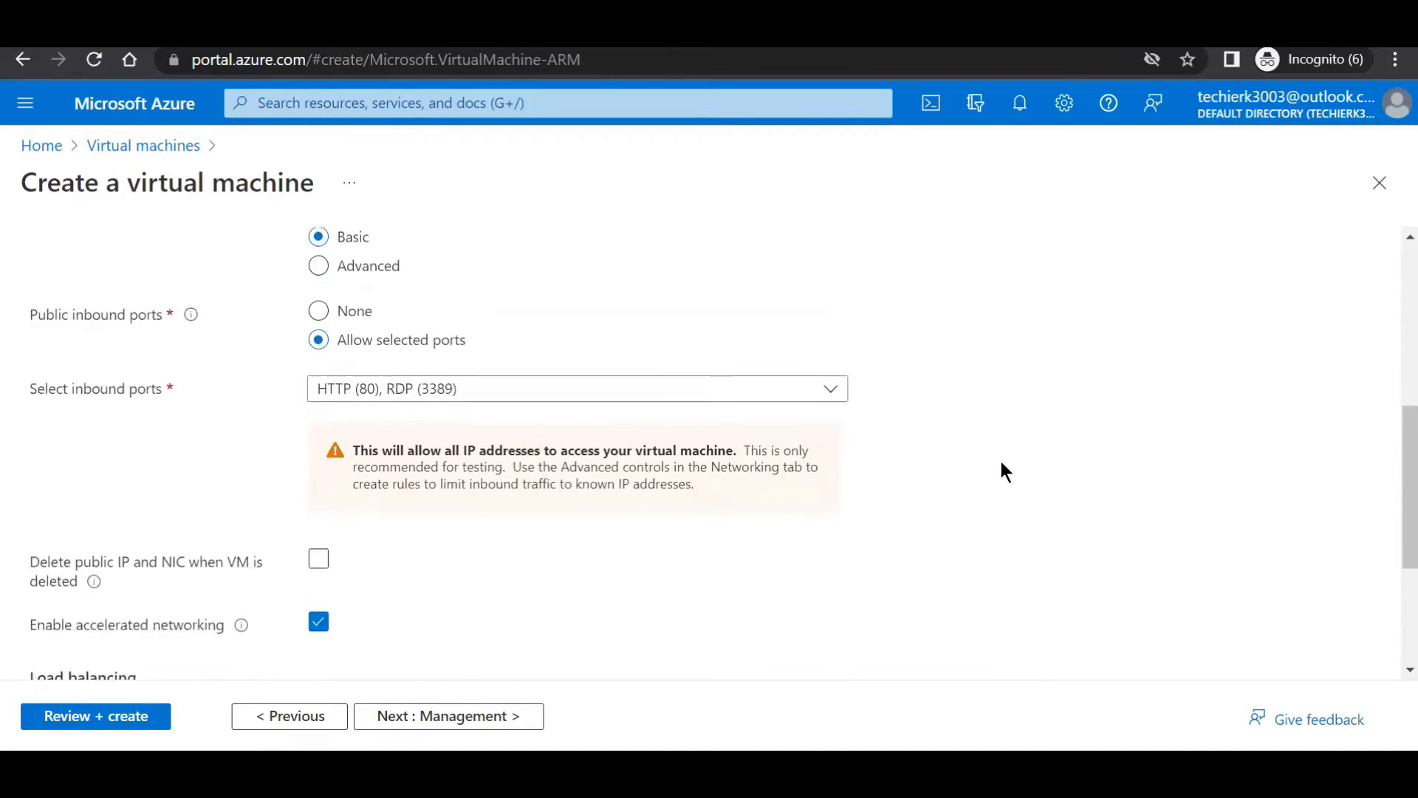
left_click(484, 720)
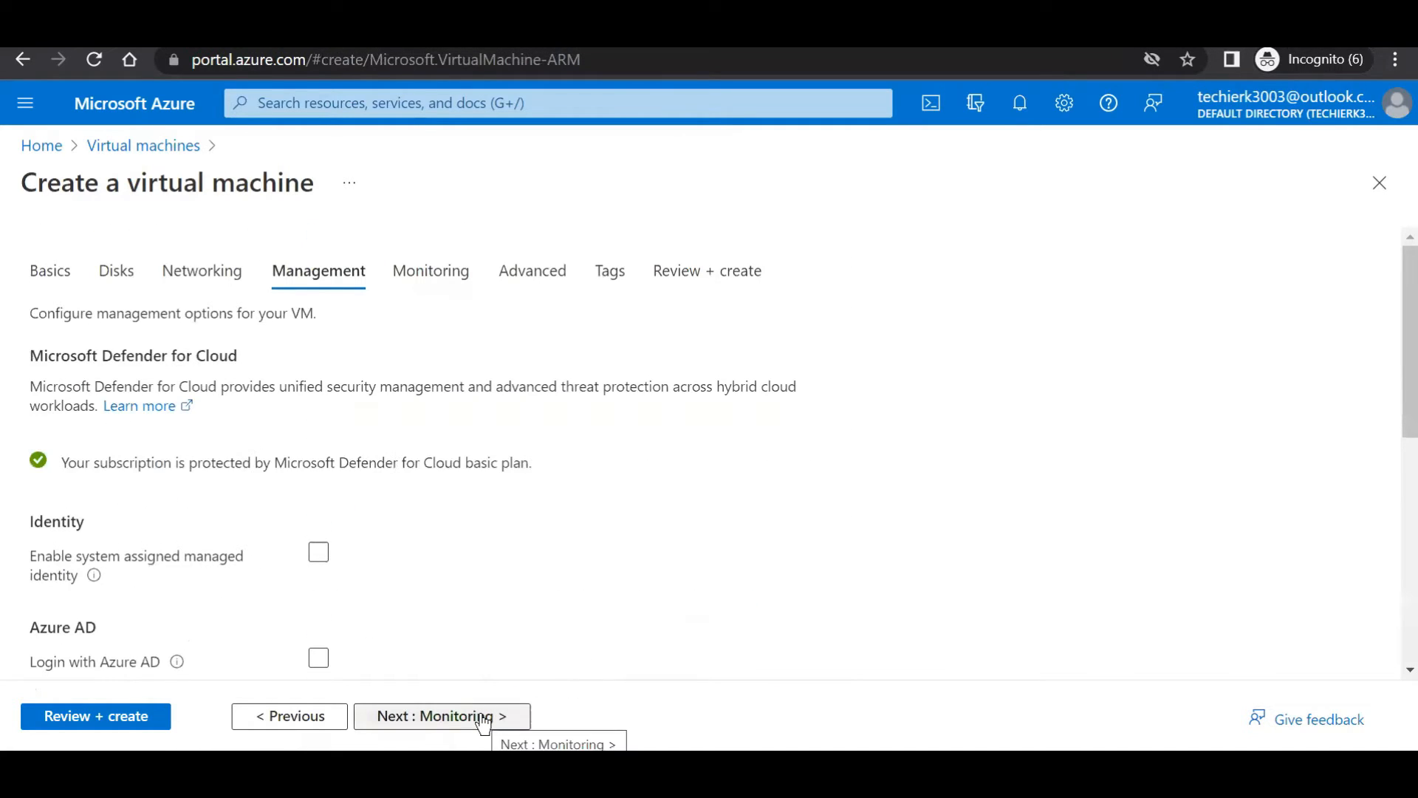
left_click(484, 716)
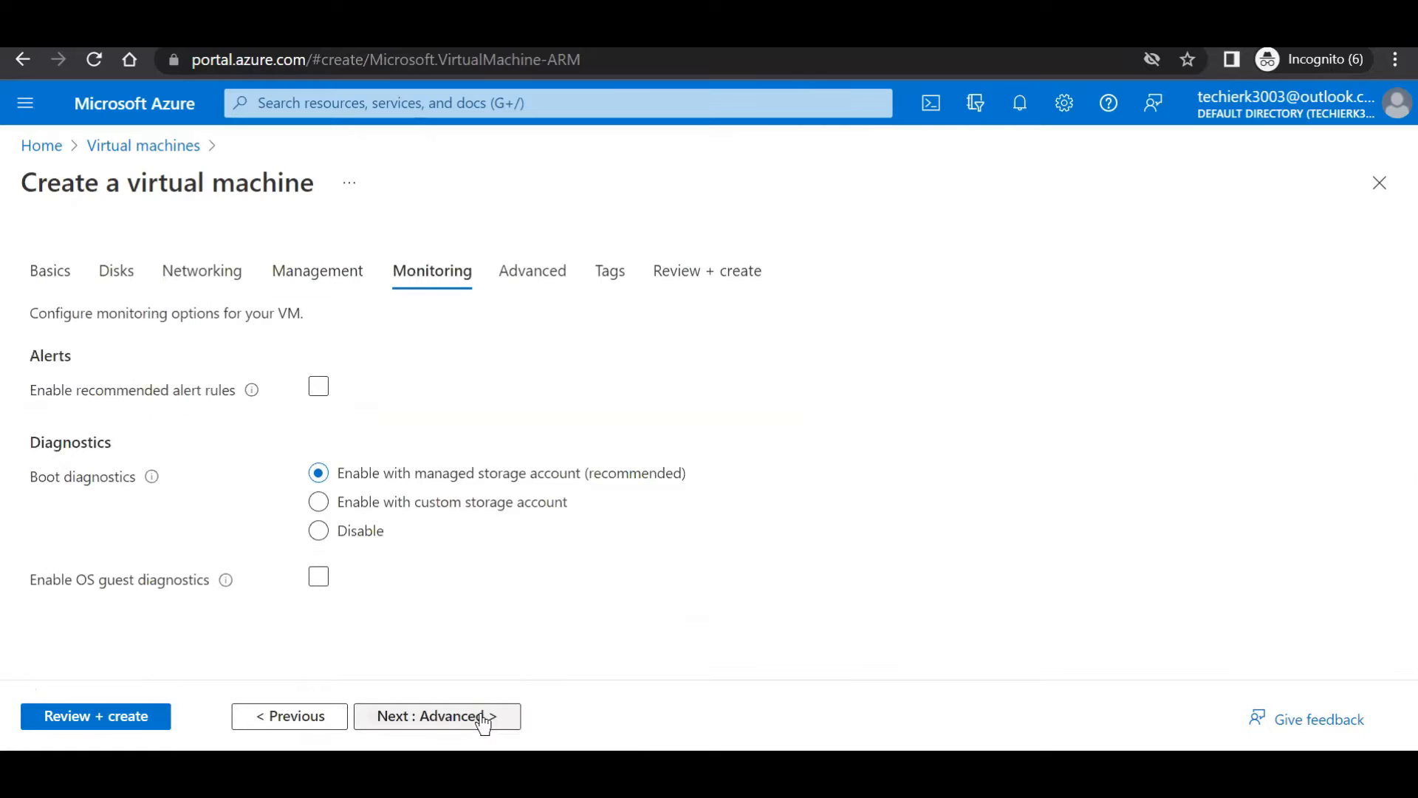
left_click(362, 533)
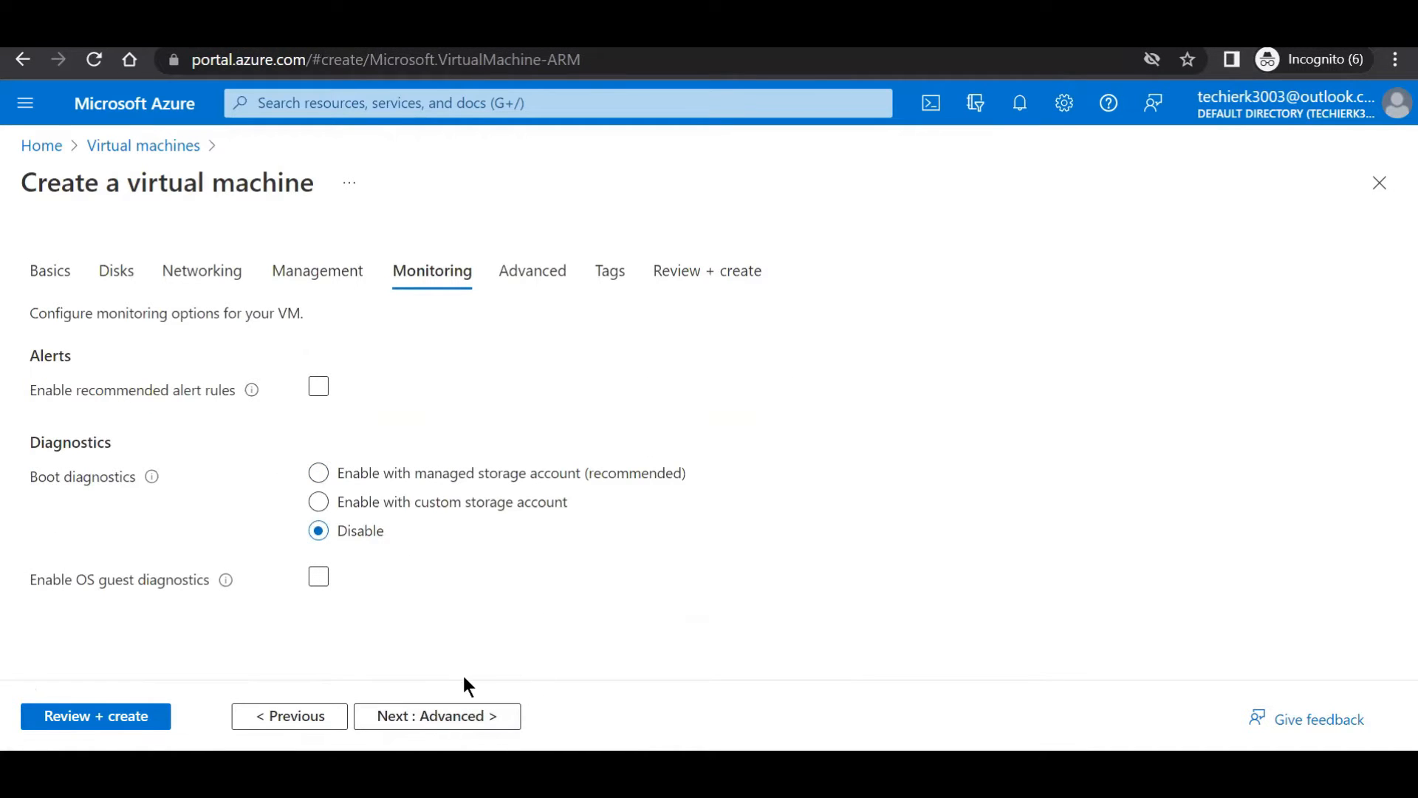
Keep VM02's advanced defaults, validate the configuration and create the virtual machine.
left_click(457, 720)
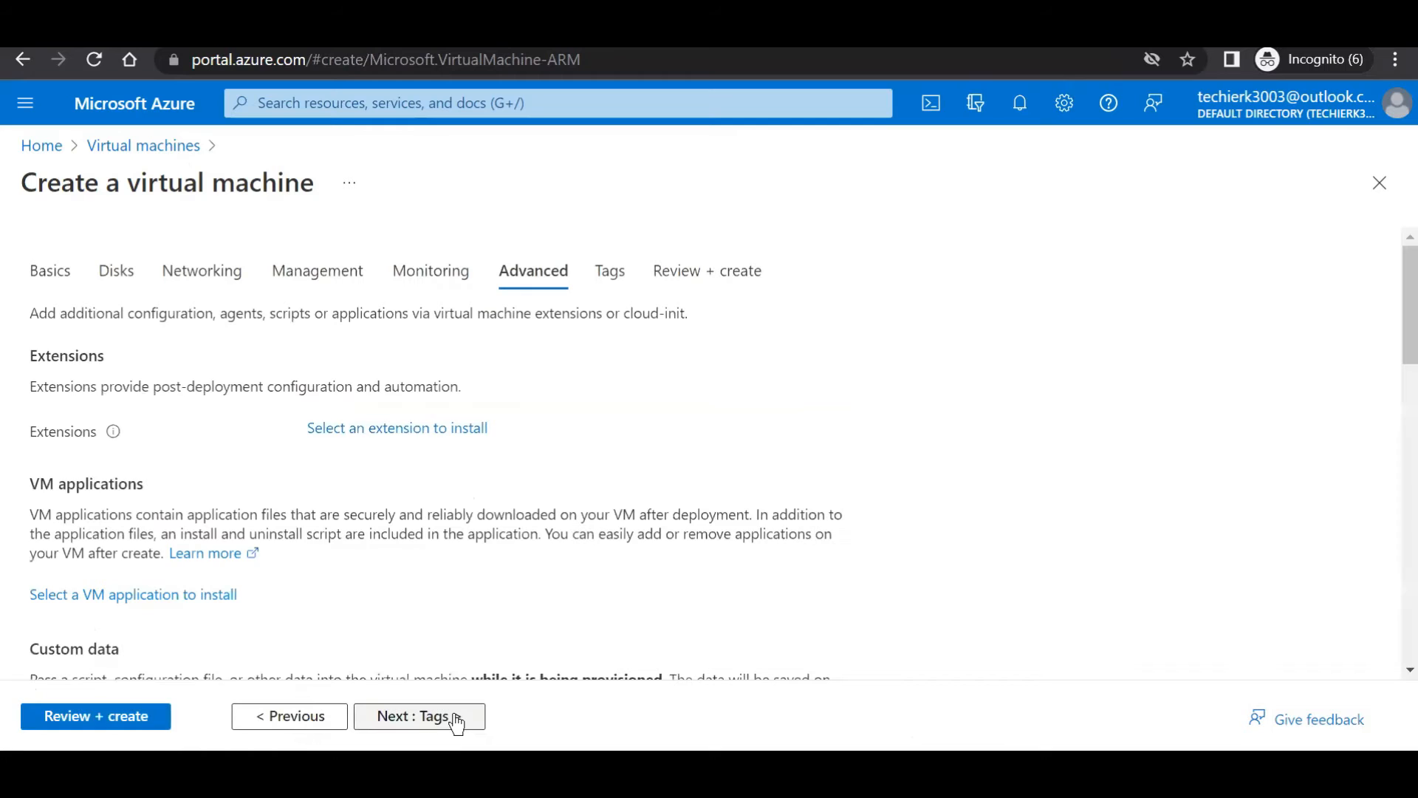
left_click(134, 713)
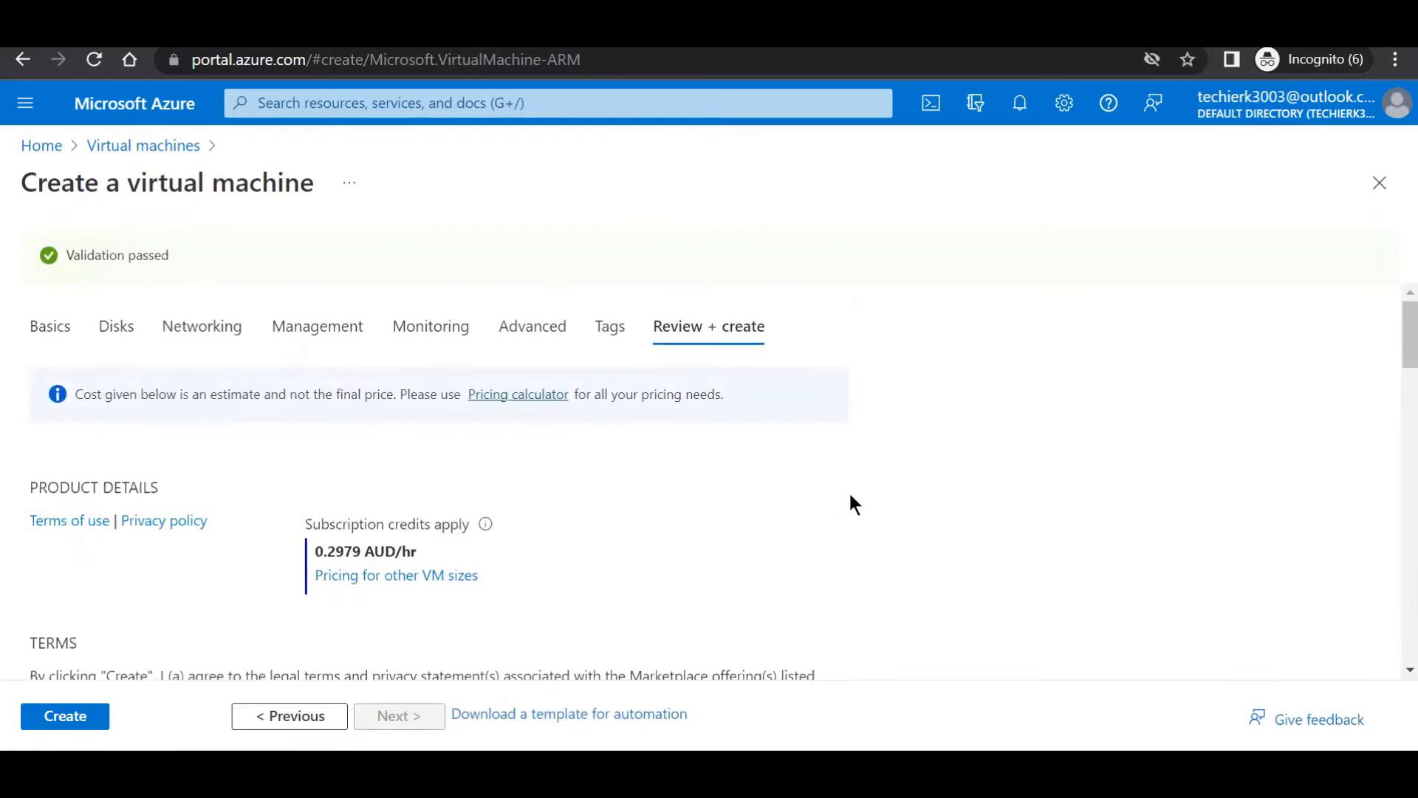
left_click(68, 715)
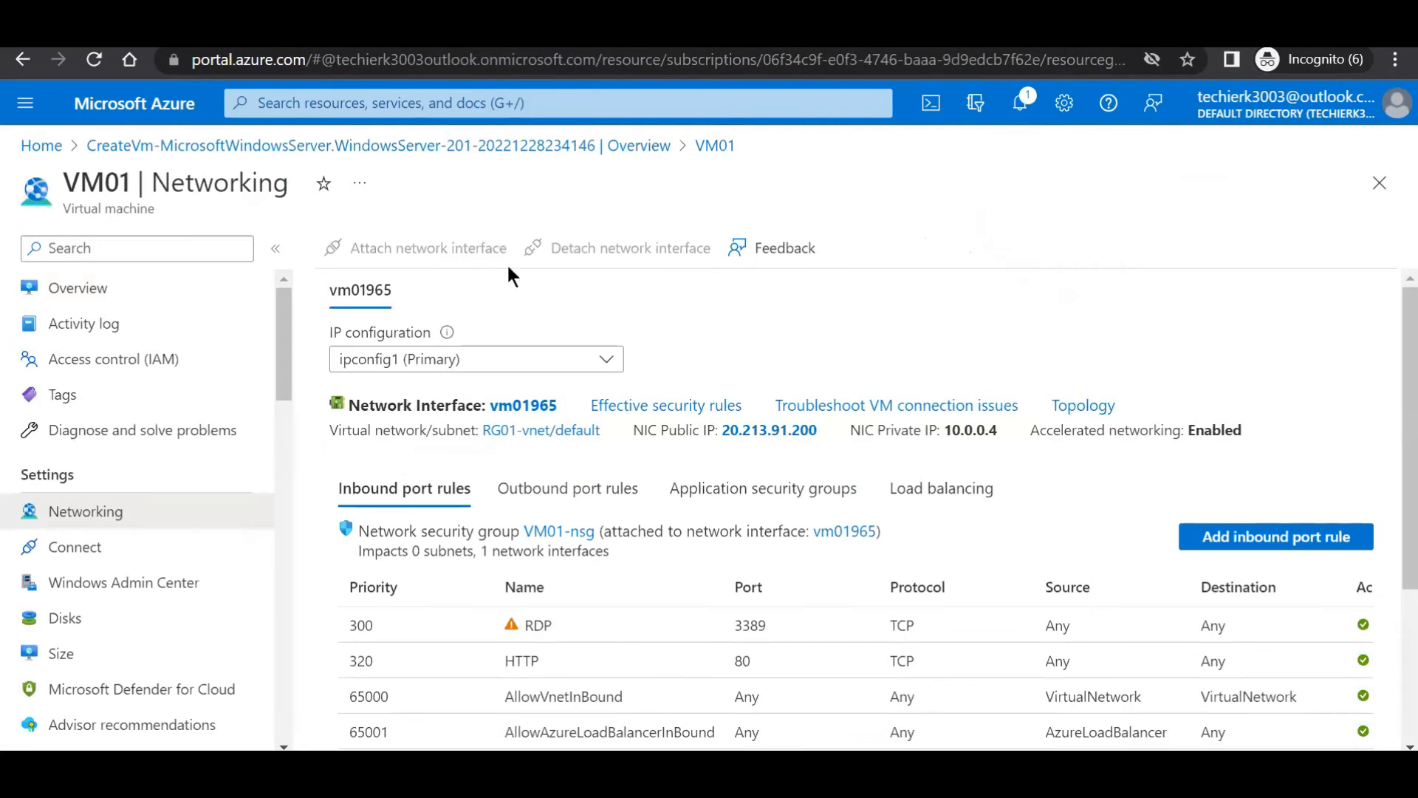
Copy VM01's public IP address from its overview page for a remote desktop connection.
left_click(140, 297)
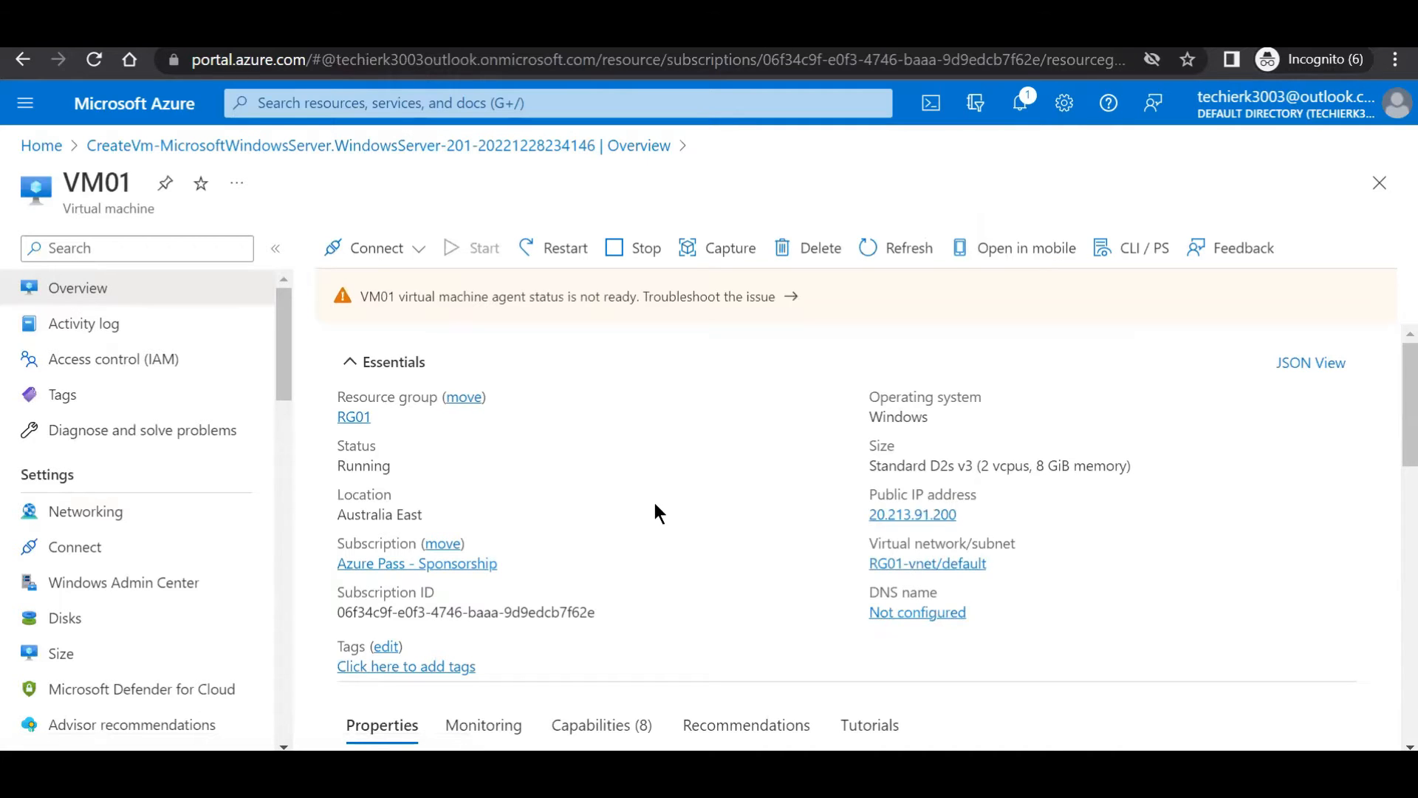
left_click(970, 516)
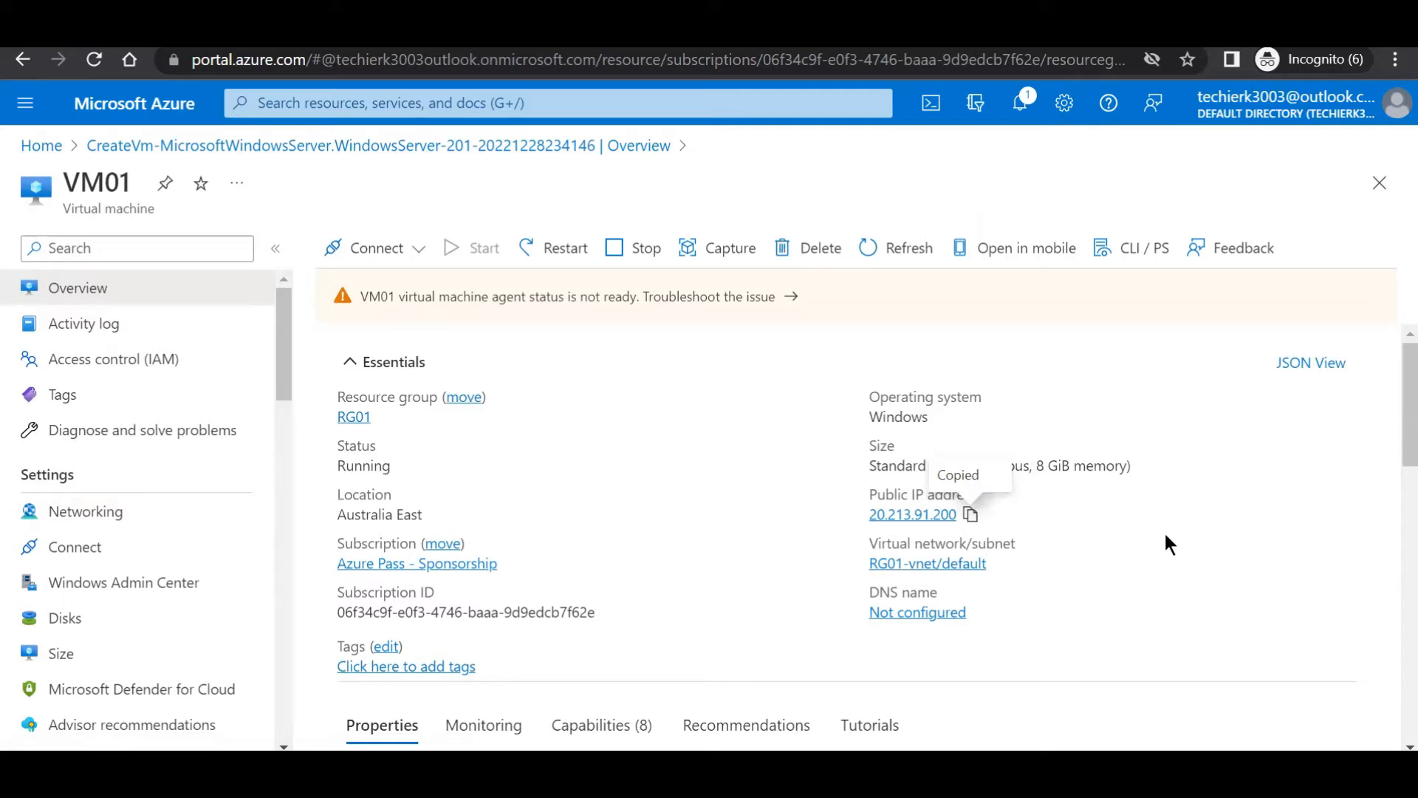
key("super+r")
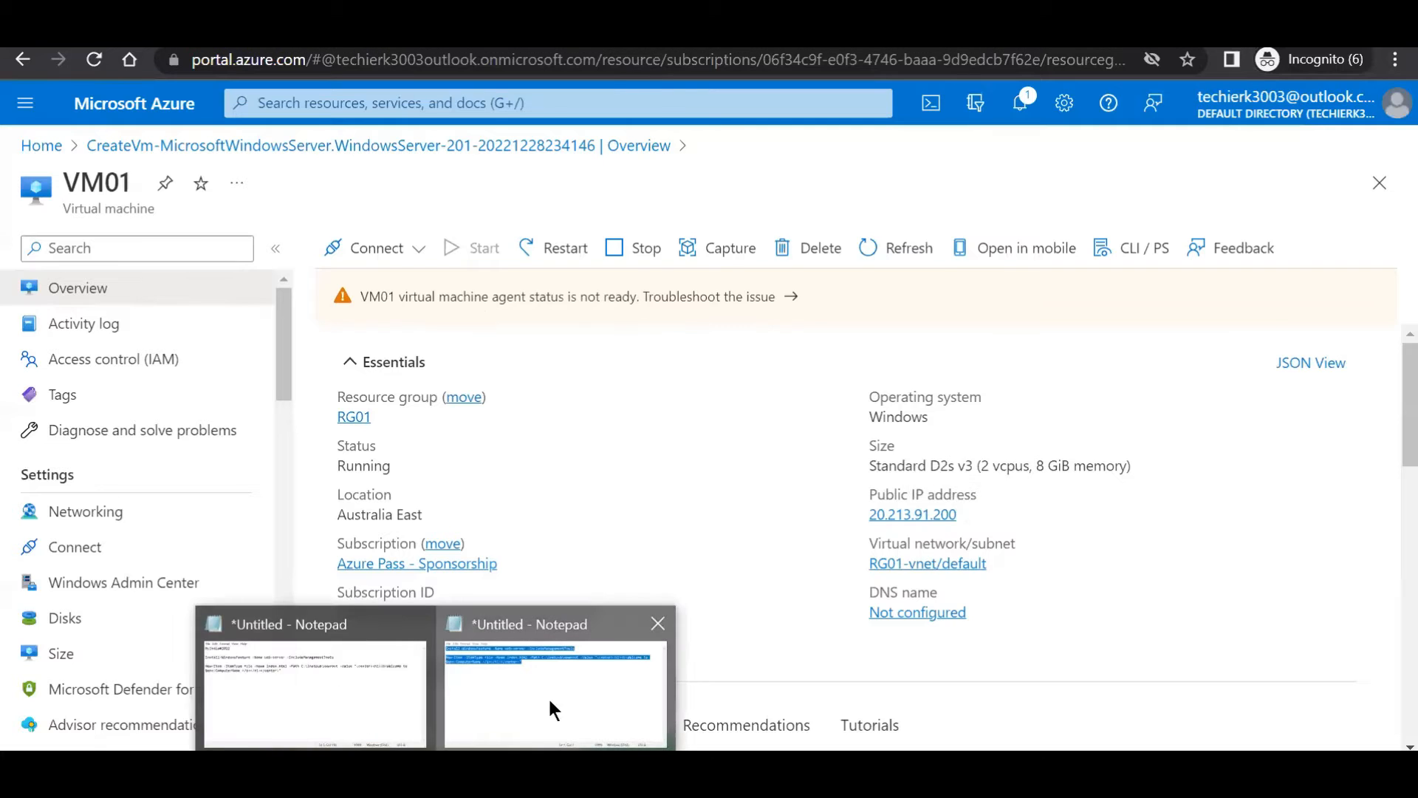
Copy the web-server installation and index.html commands from the Notepad script and minimize Notepad.
left_click(548, 709)
left_click(709, 345)
key("ctrl+a")
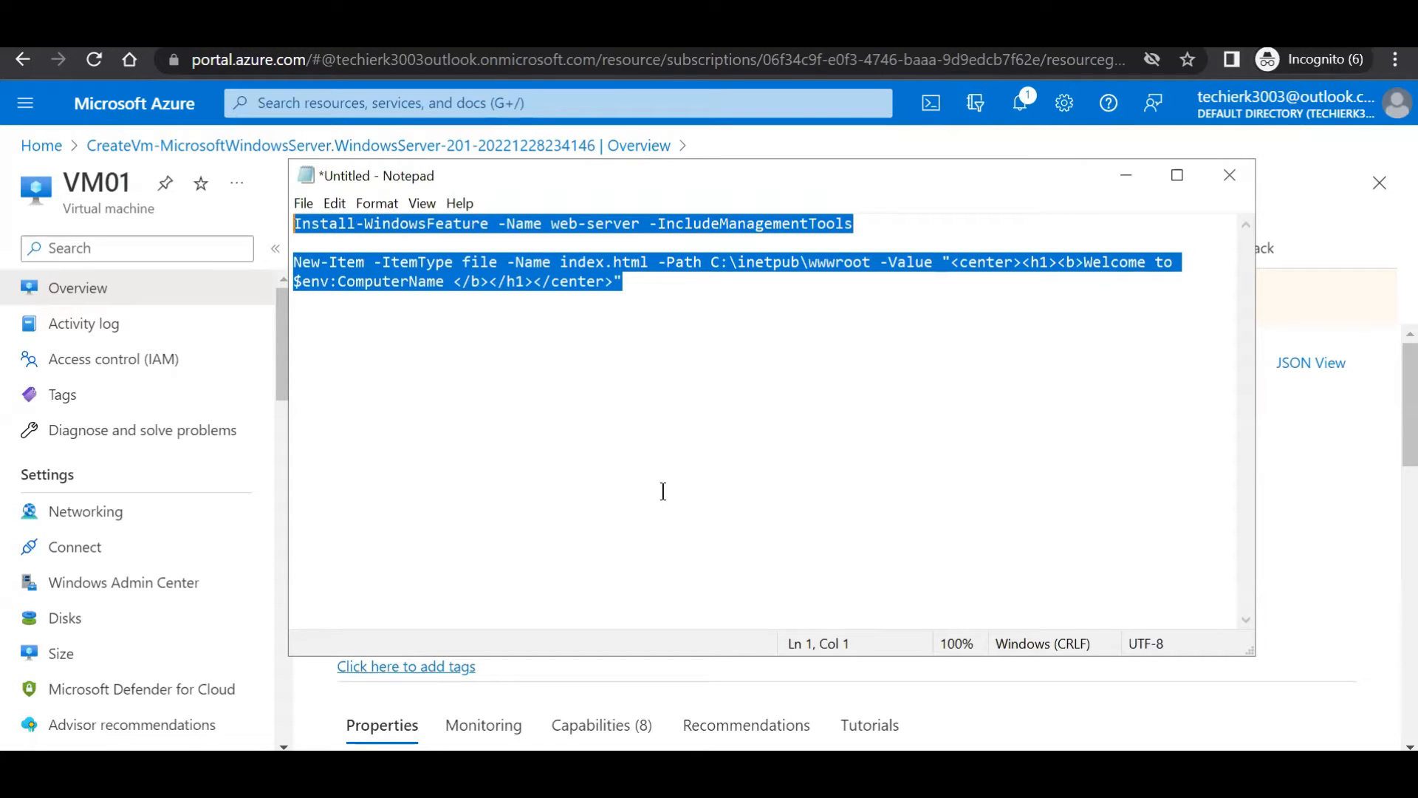
left_click(1126, 175)
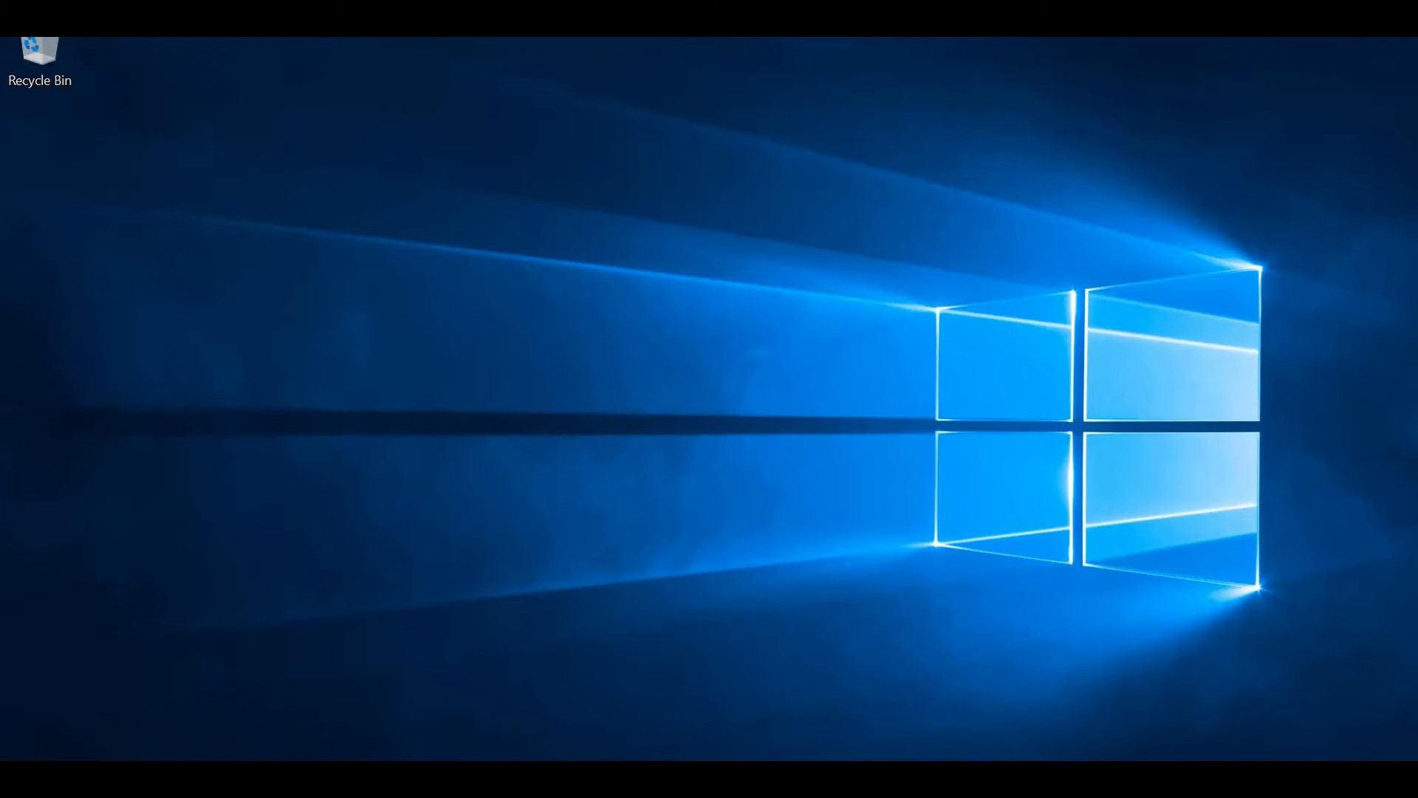
In an elevated PowerShell on VM01, allow network discovery and run Install-WindowsFeature -Name web-server -IncludeManagementTools.
right_click(20, 780)
left_click(223, 484)
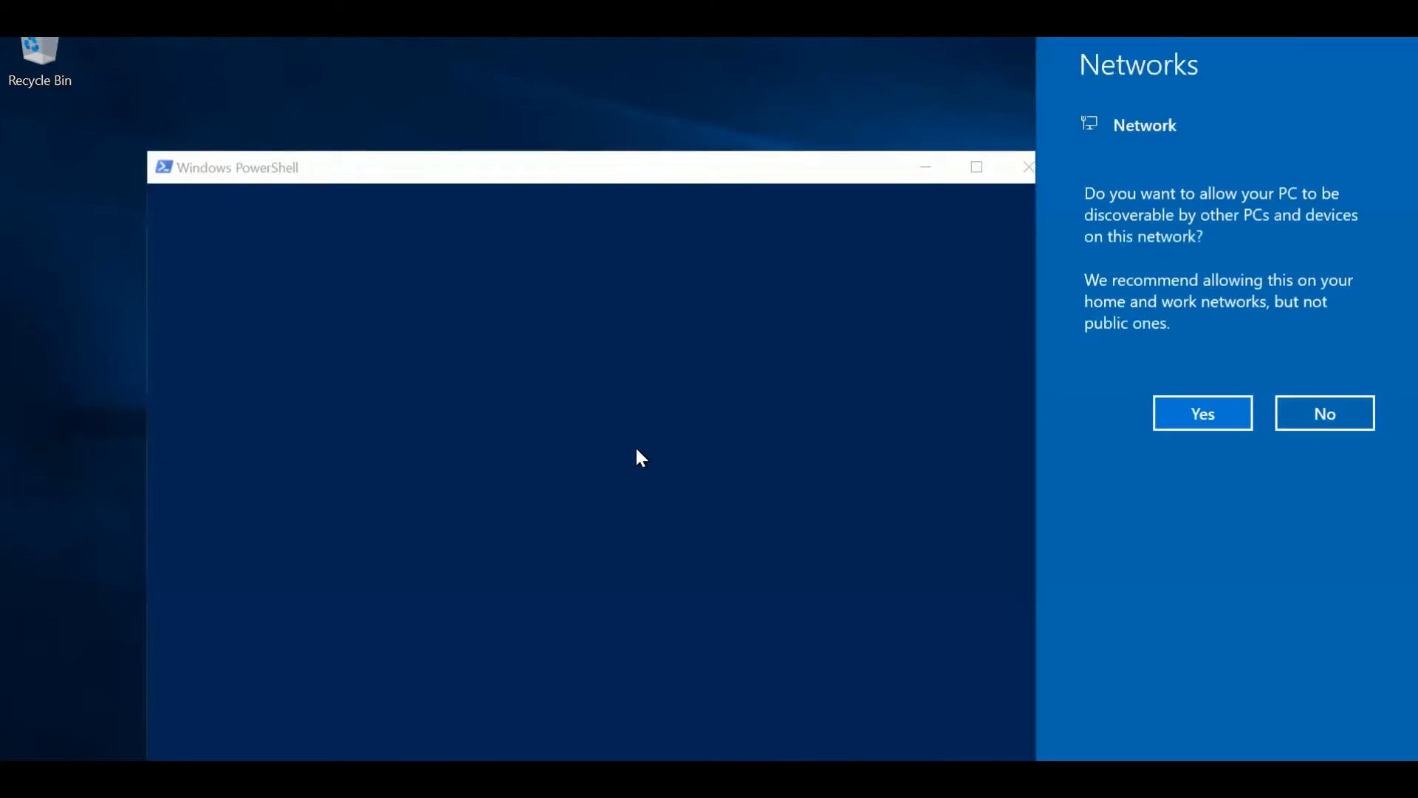
left_click(1231, 414)
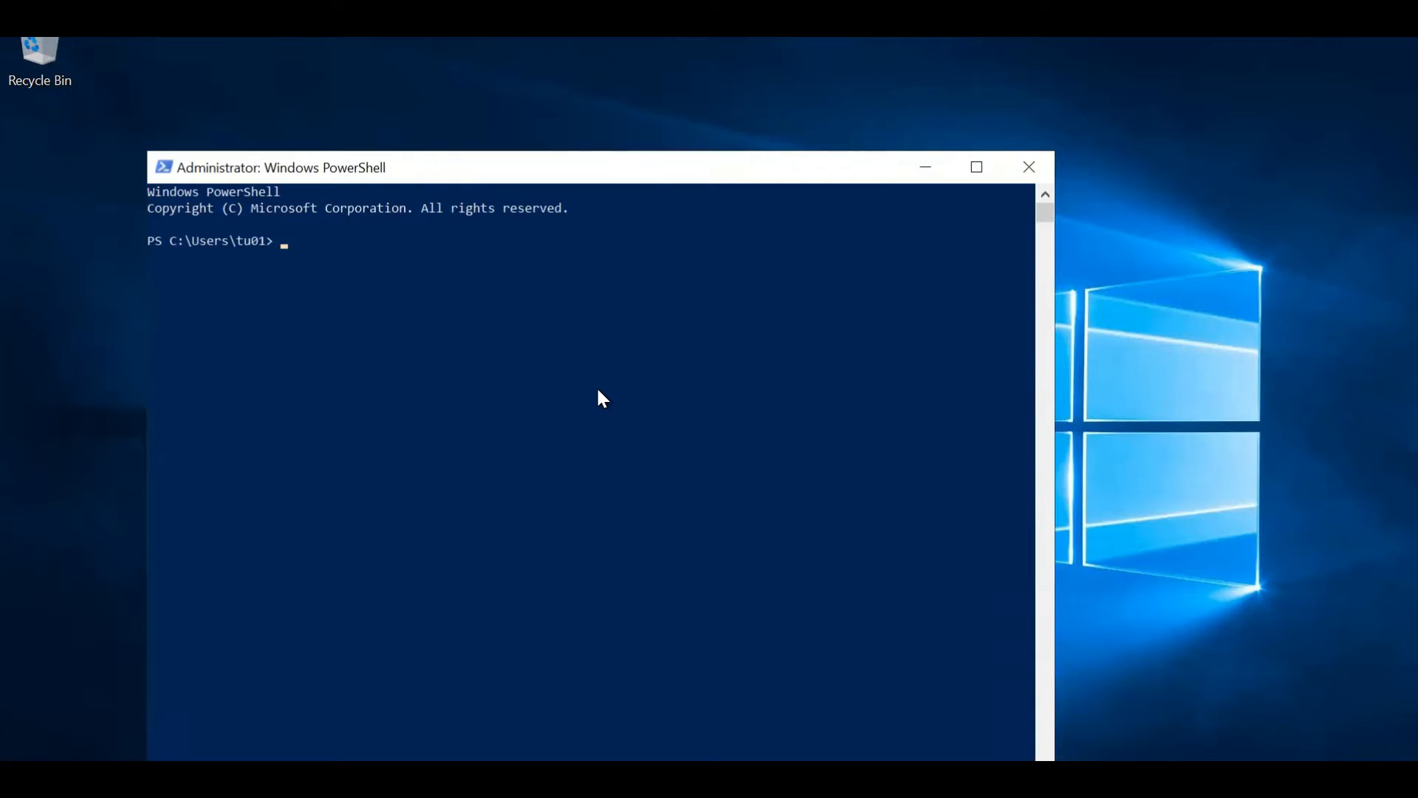
type("Install-WindowsFeature -Name web-server -IncludeManagementTools")
key("Return")
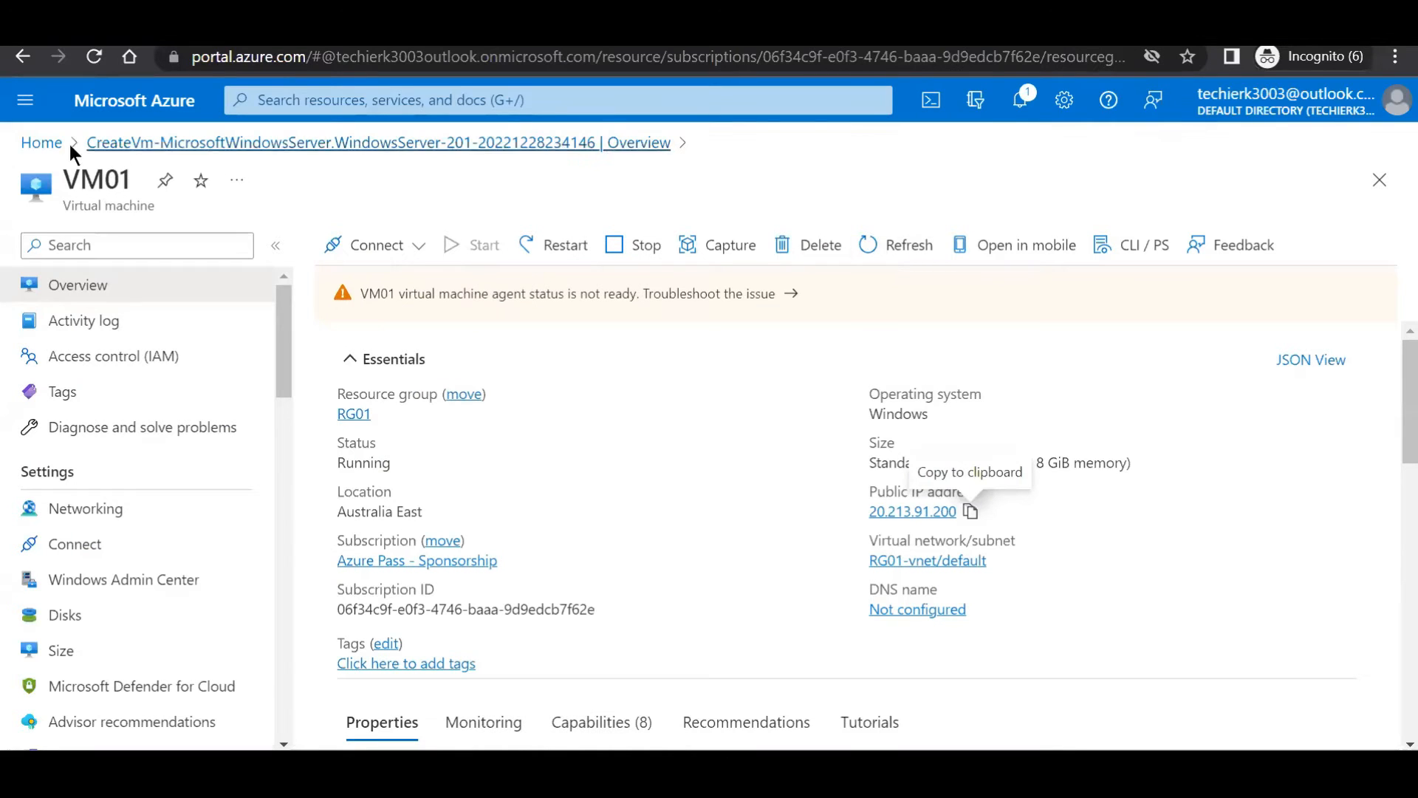
Return to the portal's virtual machines list, open VM02 and copy its public IP address.
left_click(57, 143)
left_click(274, 277)
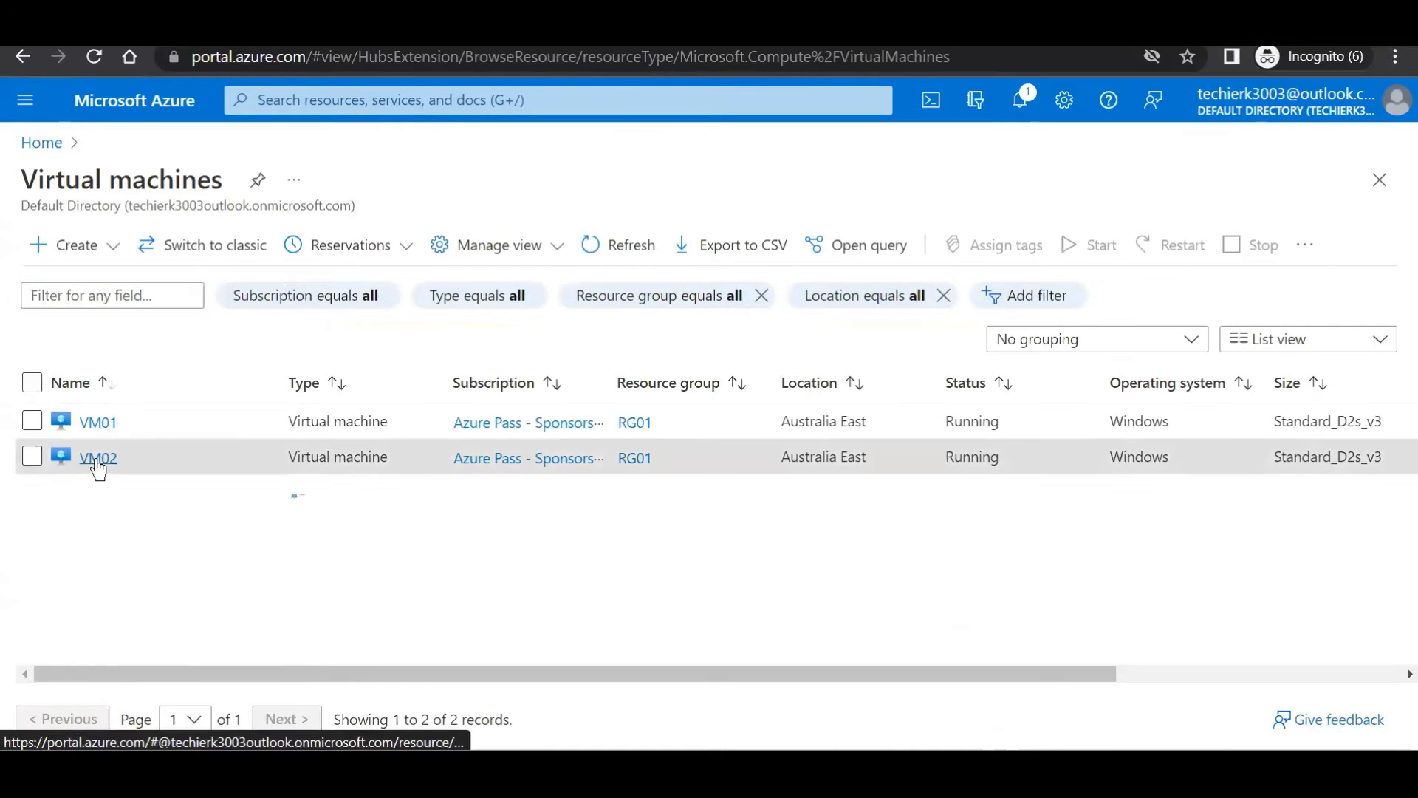
left_click(99, 459)
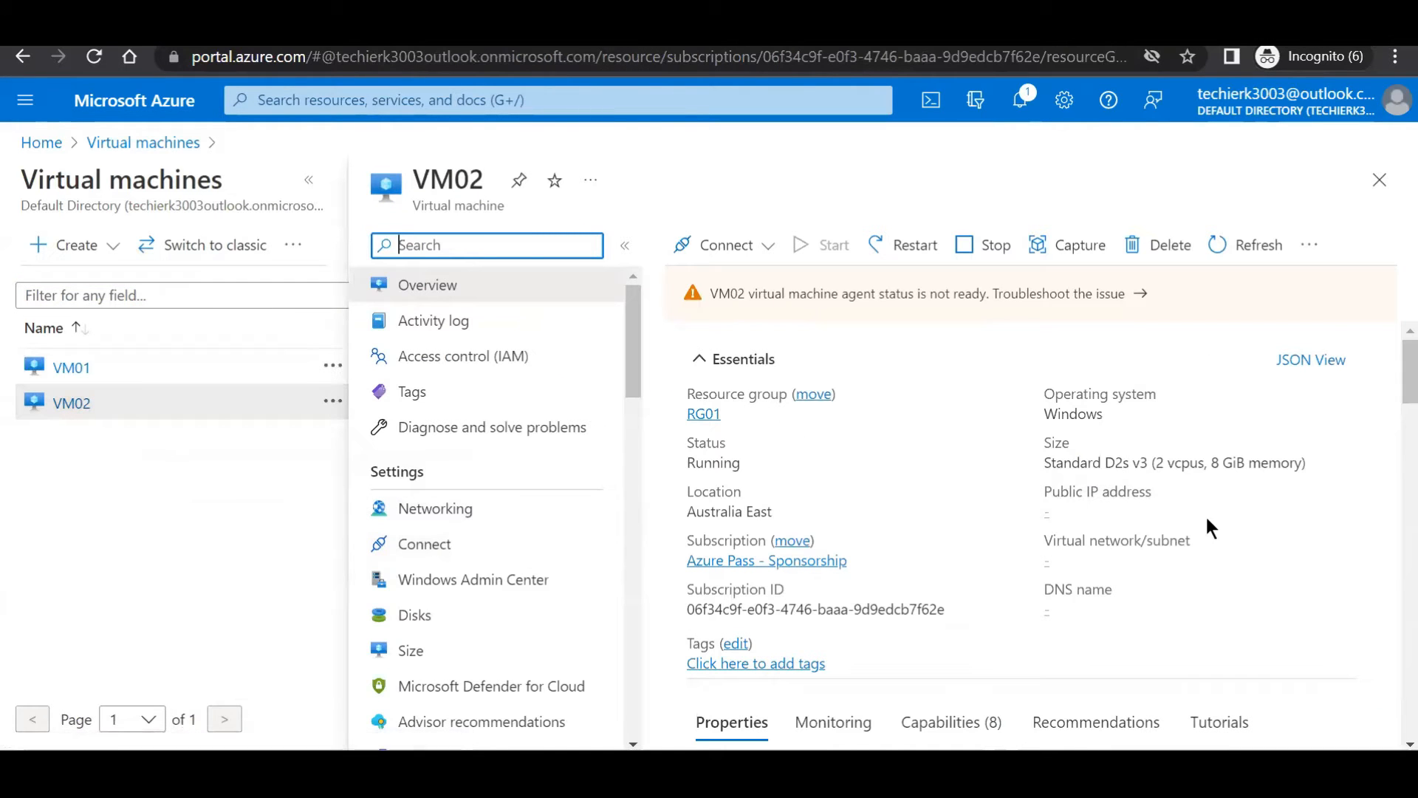
left_click(1144, 513)
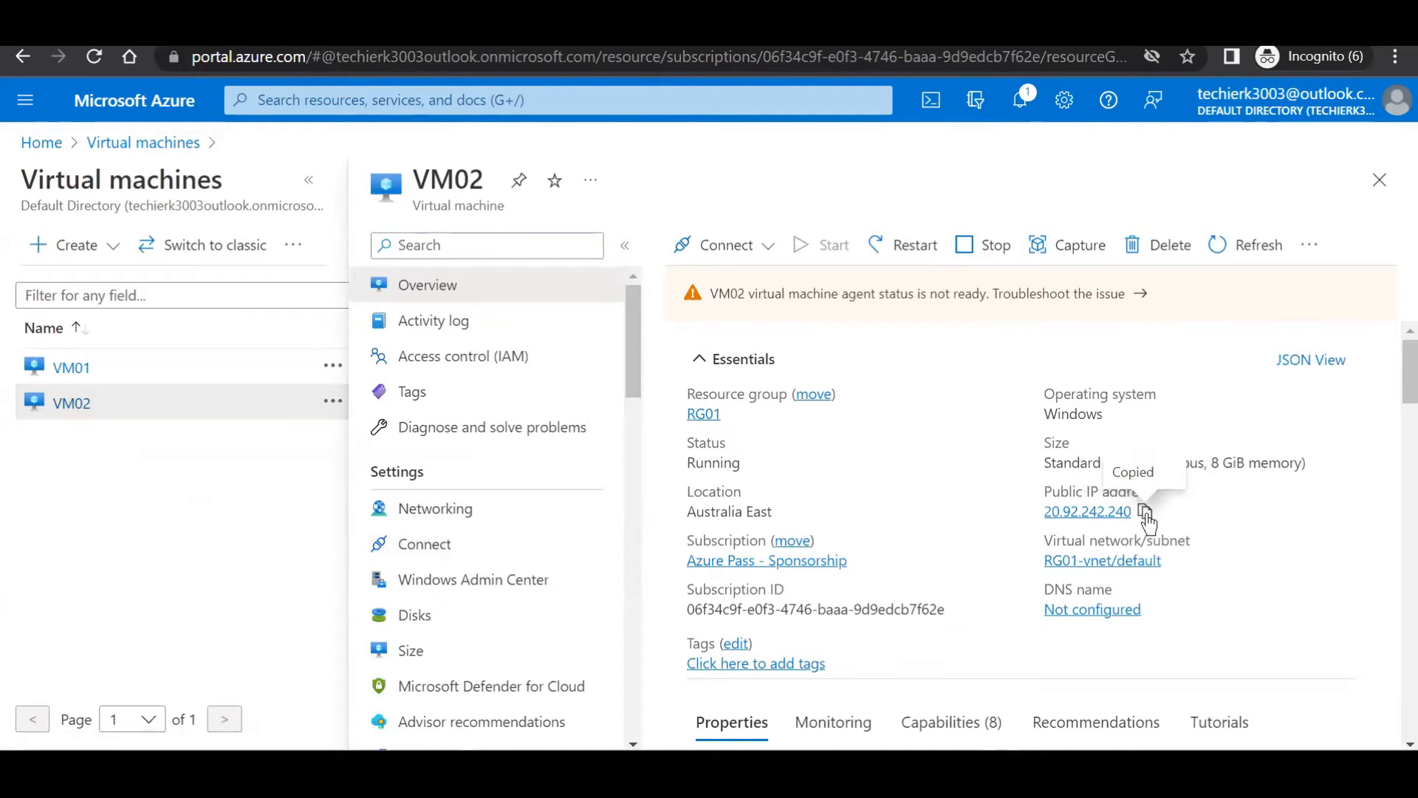
Connect to VM02 with Remote Desktop Connection using its public IP address 20.92.242.240.
key("super+r")
key("Return")
key("ctrl+v")
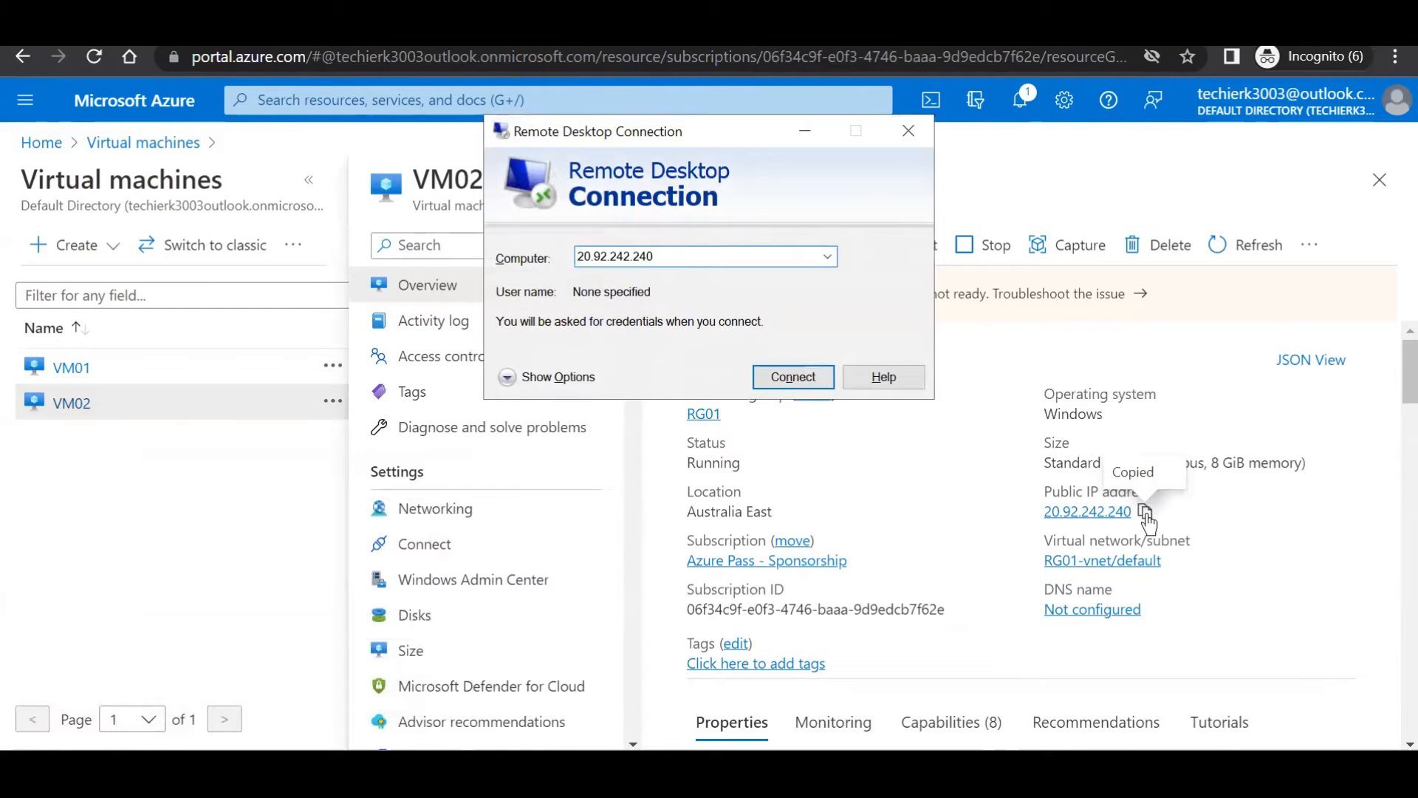
key("Return")
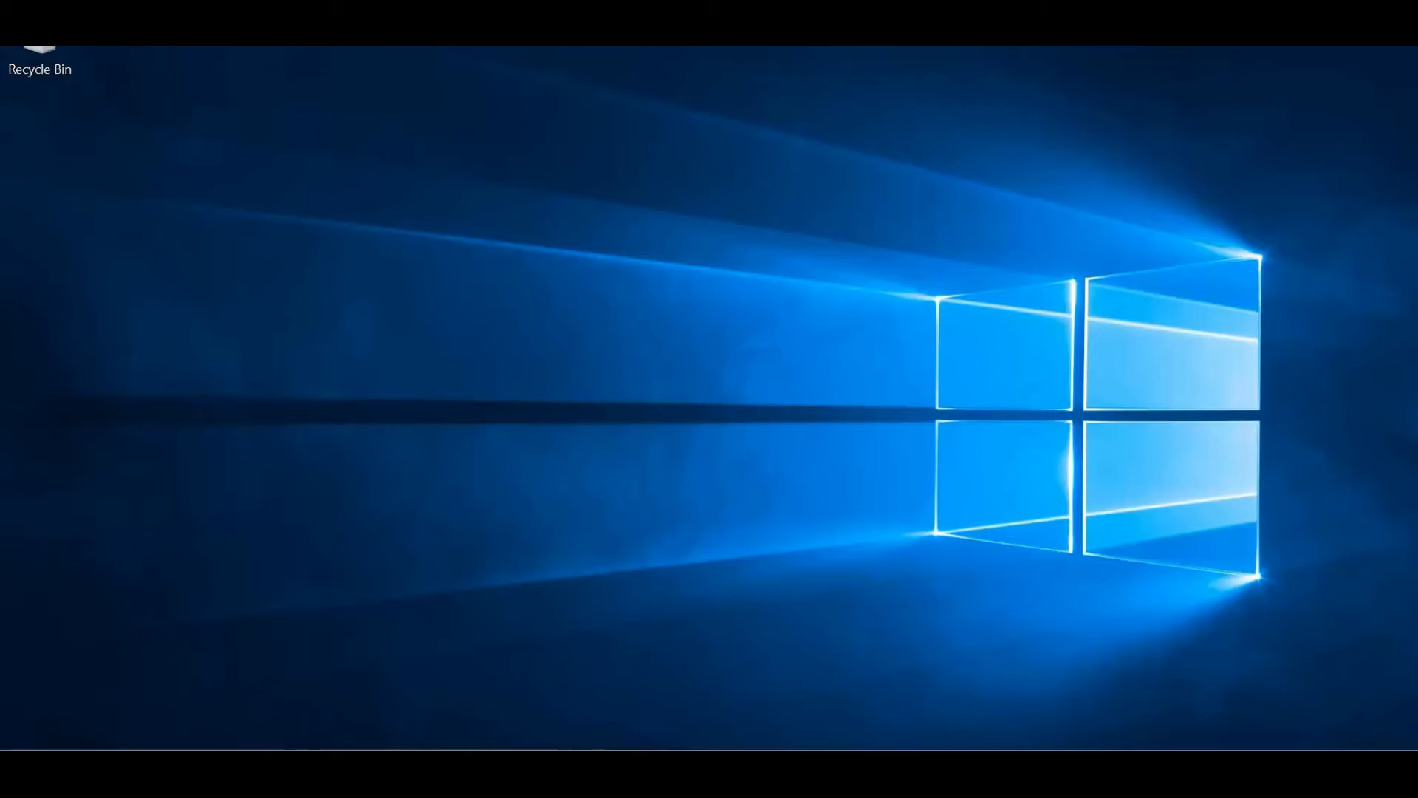
In an elevated PowerShell on VM02, allow network discovery and run the copied commands to install the web-server feature and create index.html in C:\inetpub\wwwroot.
key("super+x")
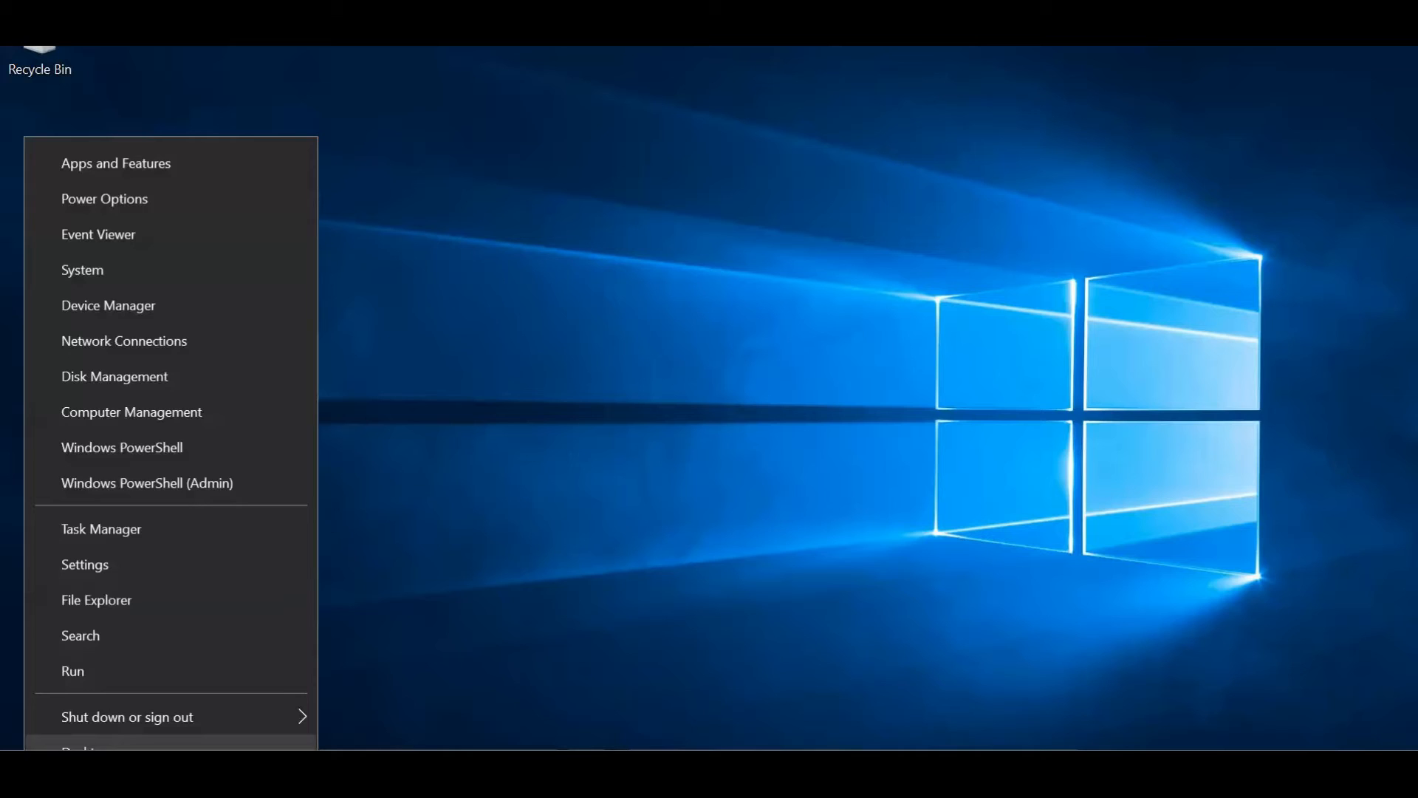
left_click(206, 483)
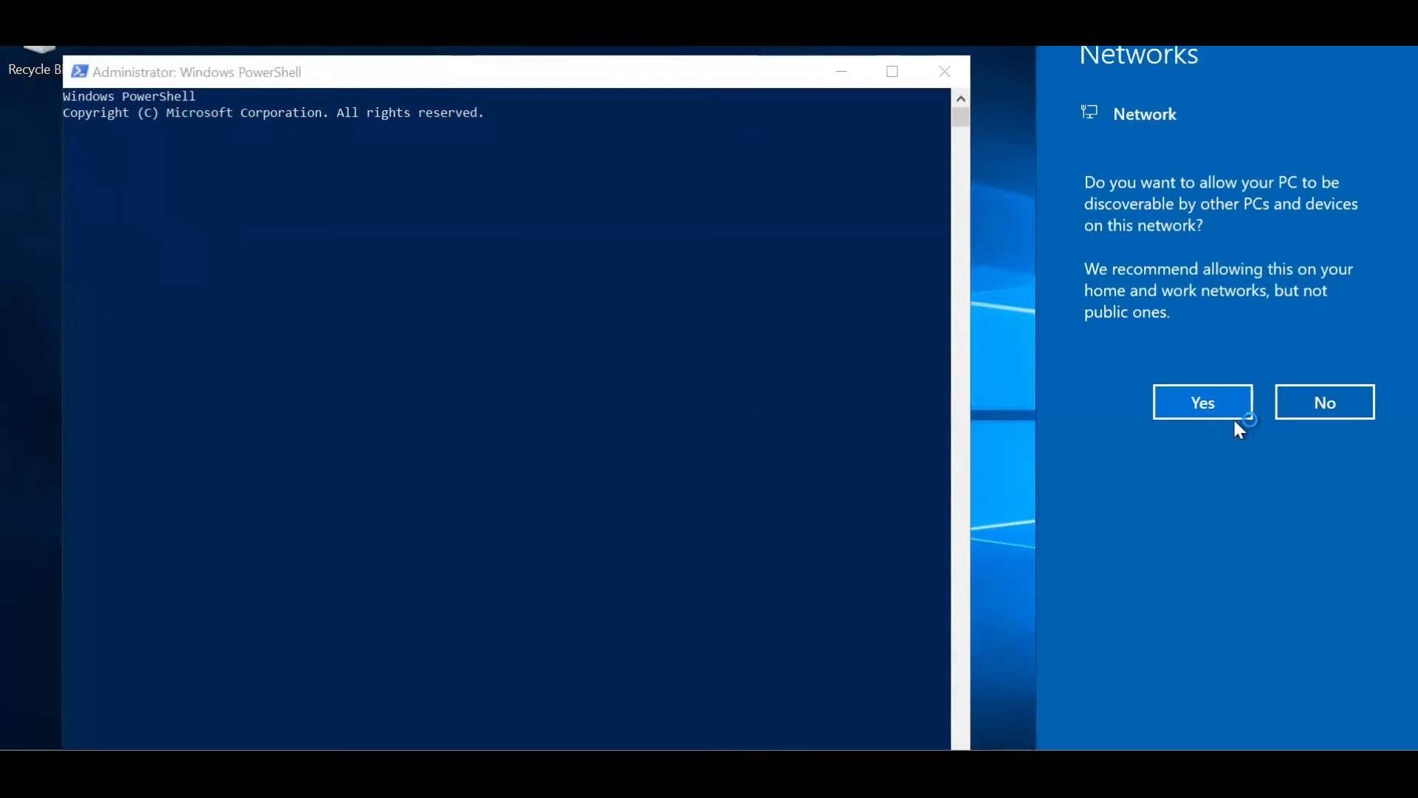
left_click(1212, 406)
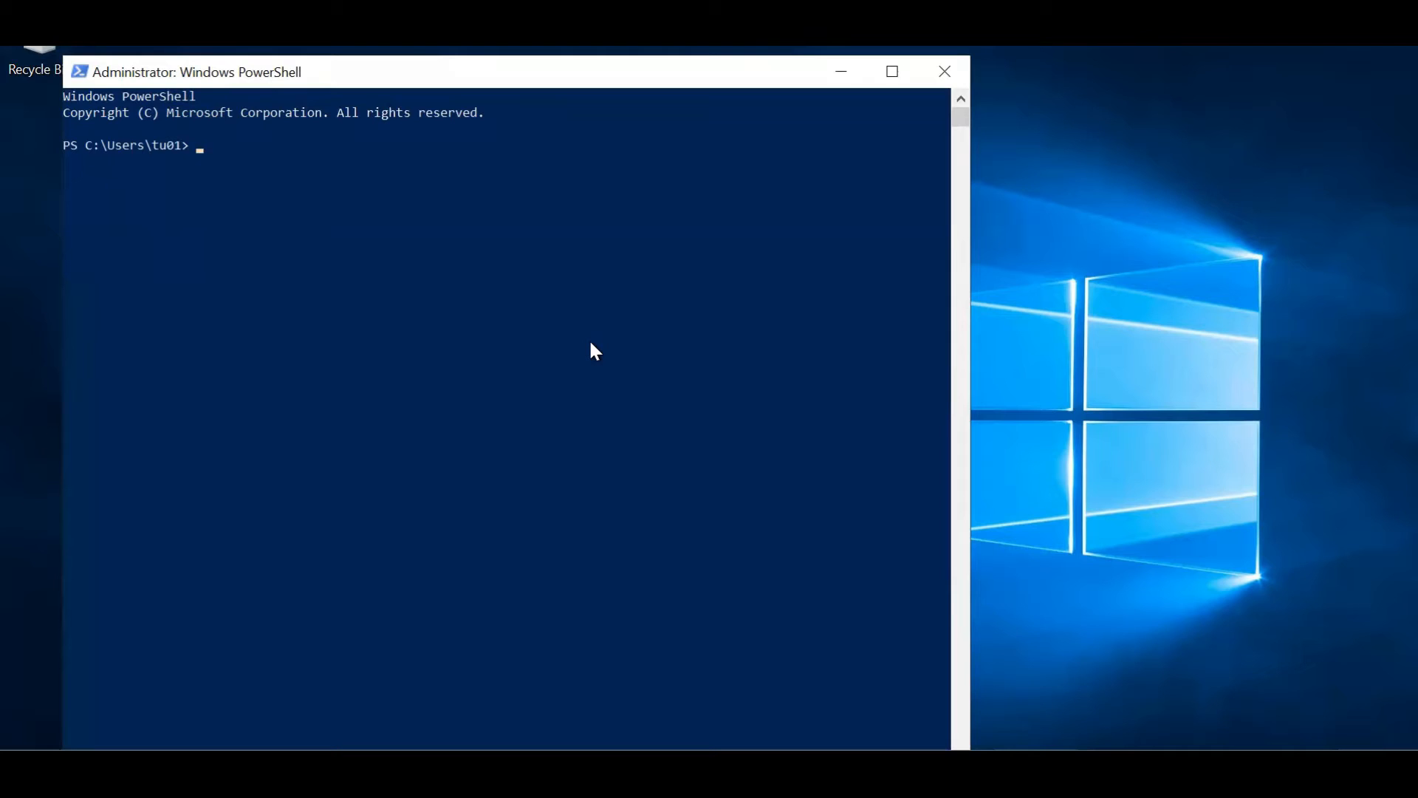
key("ctrl+v")
key("Return")
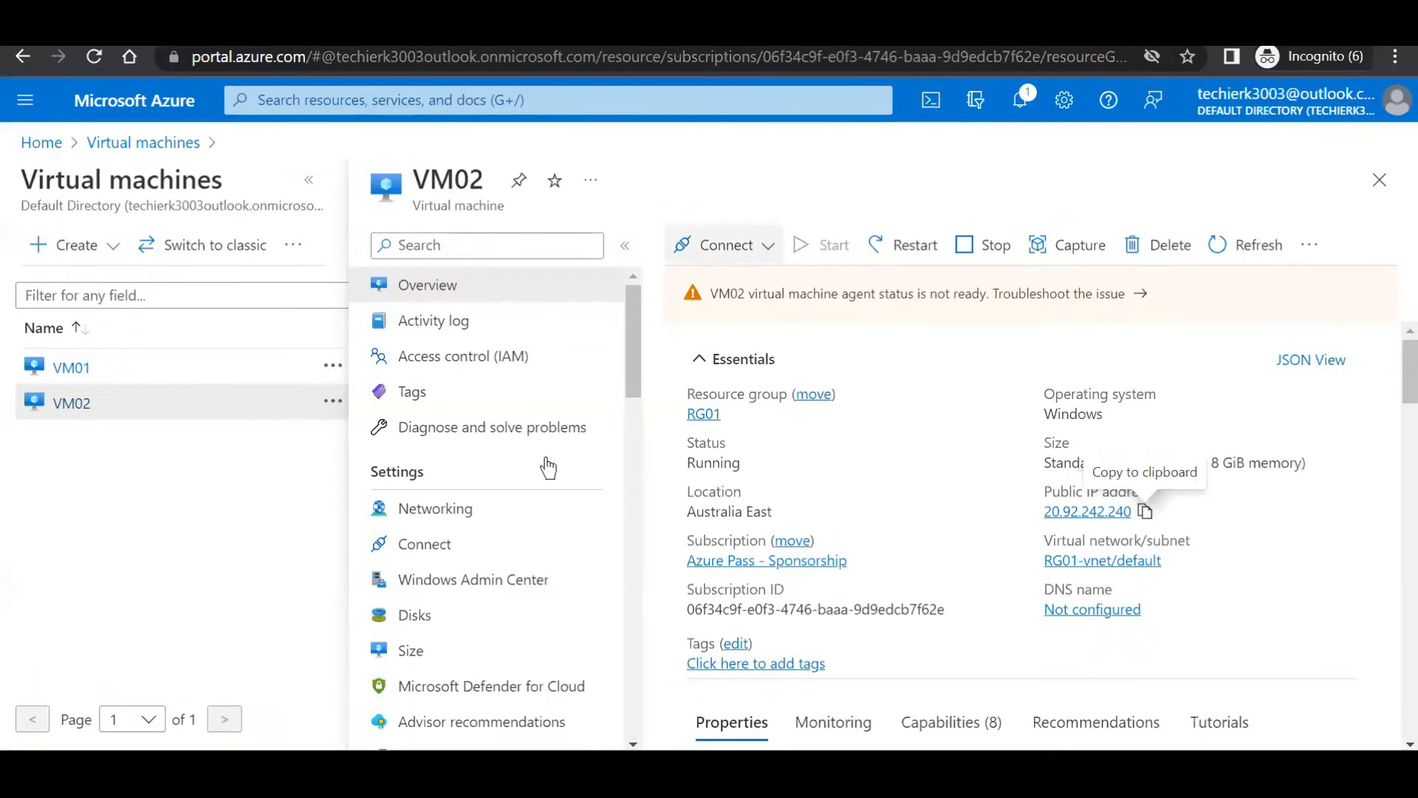
left_click(511, 676)
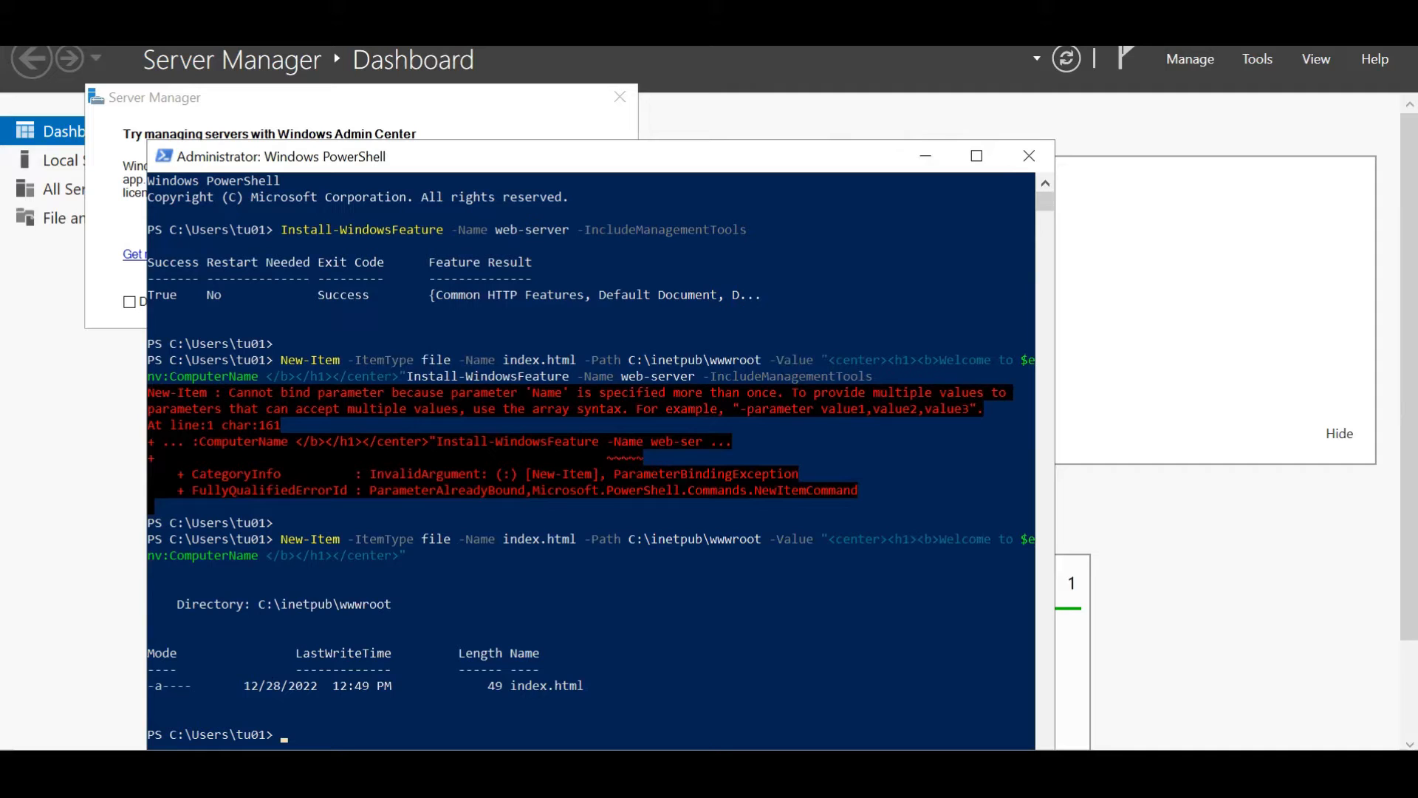
Start Microsoft Edge on VM01 and finish its first-run setup without importing data, with the Microsoft experience personalisation option turned off.
left_click(26, 768)
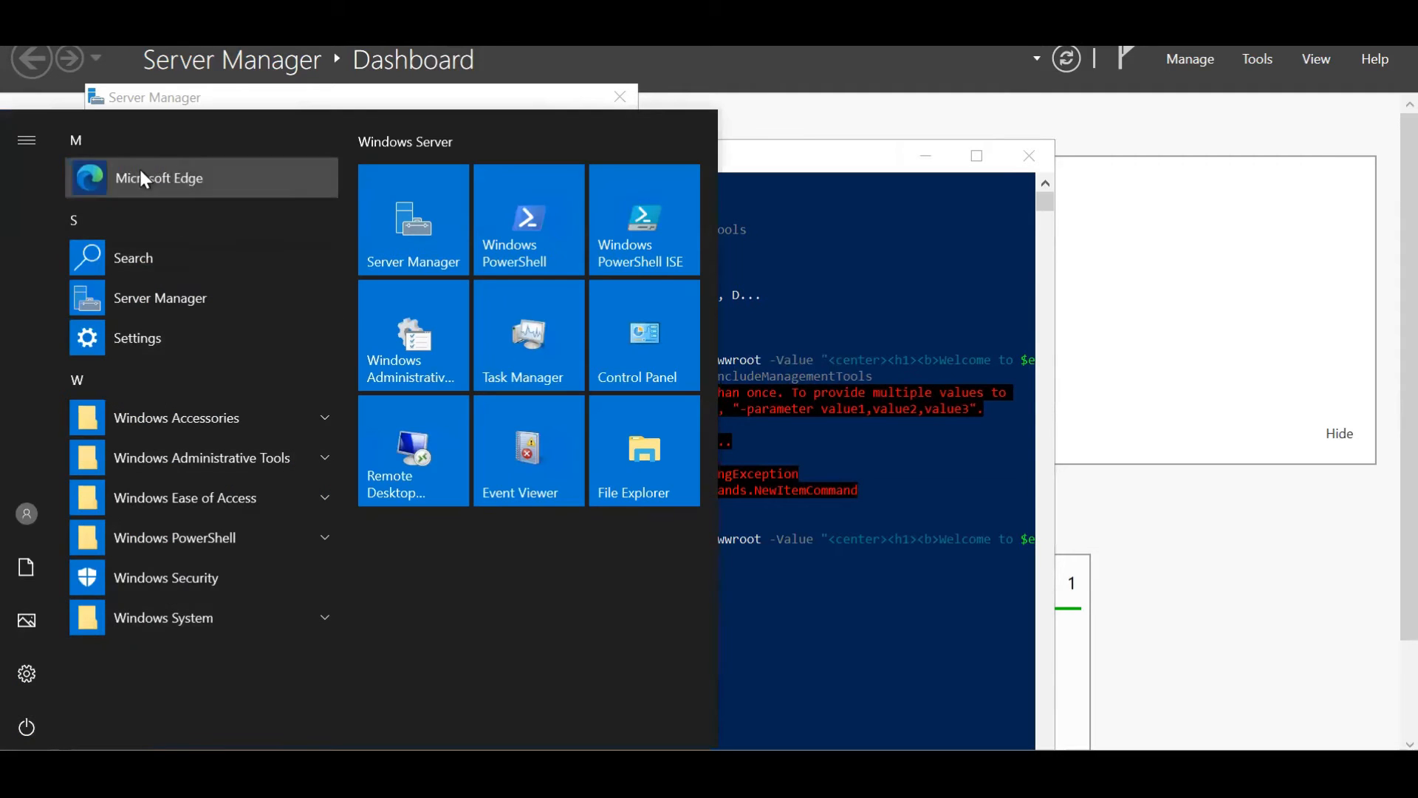
left_click(141, 171)
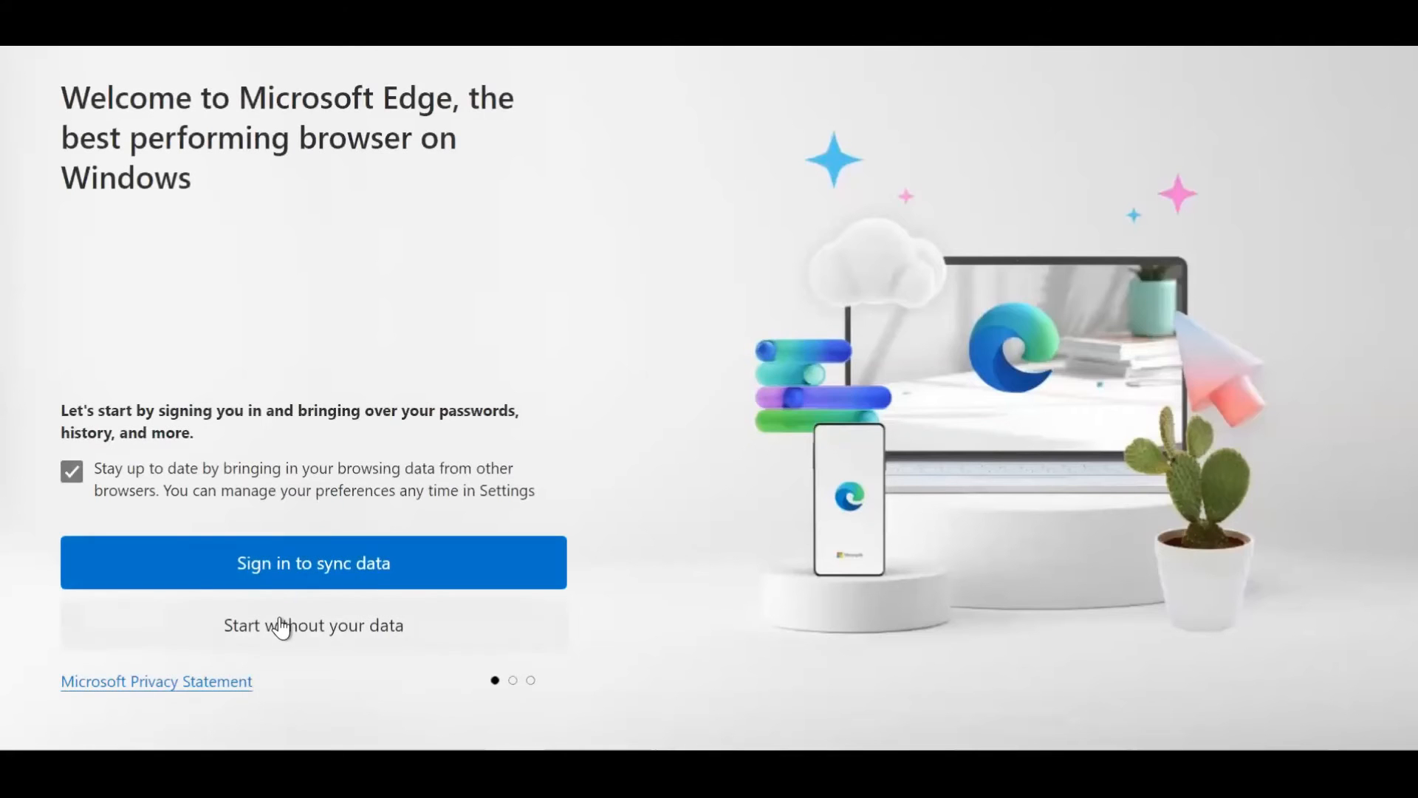
left_click(336, 655)
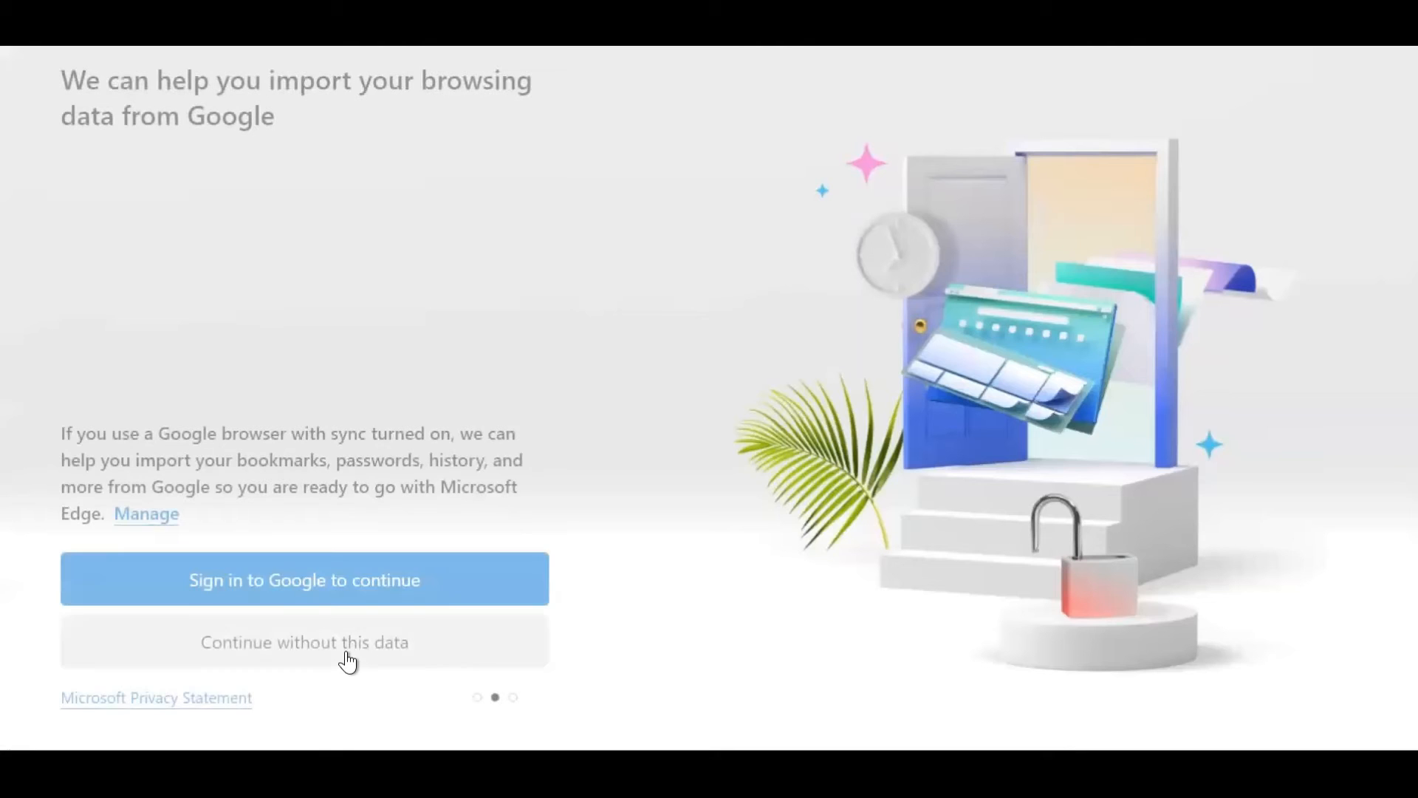
left_click(300, 642)
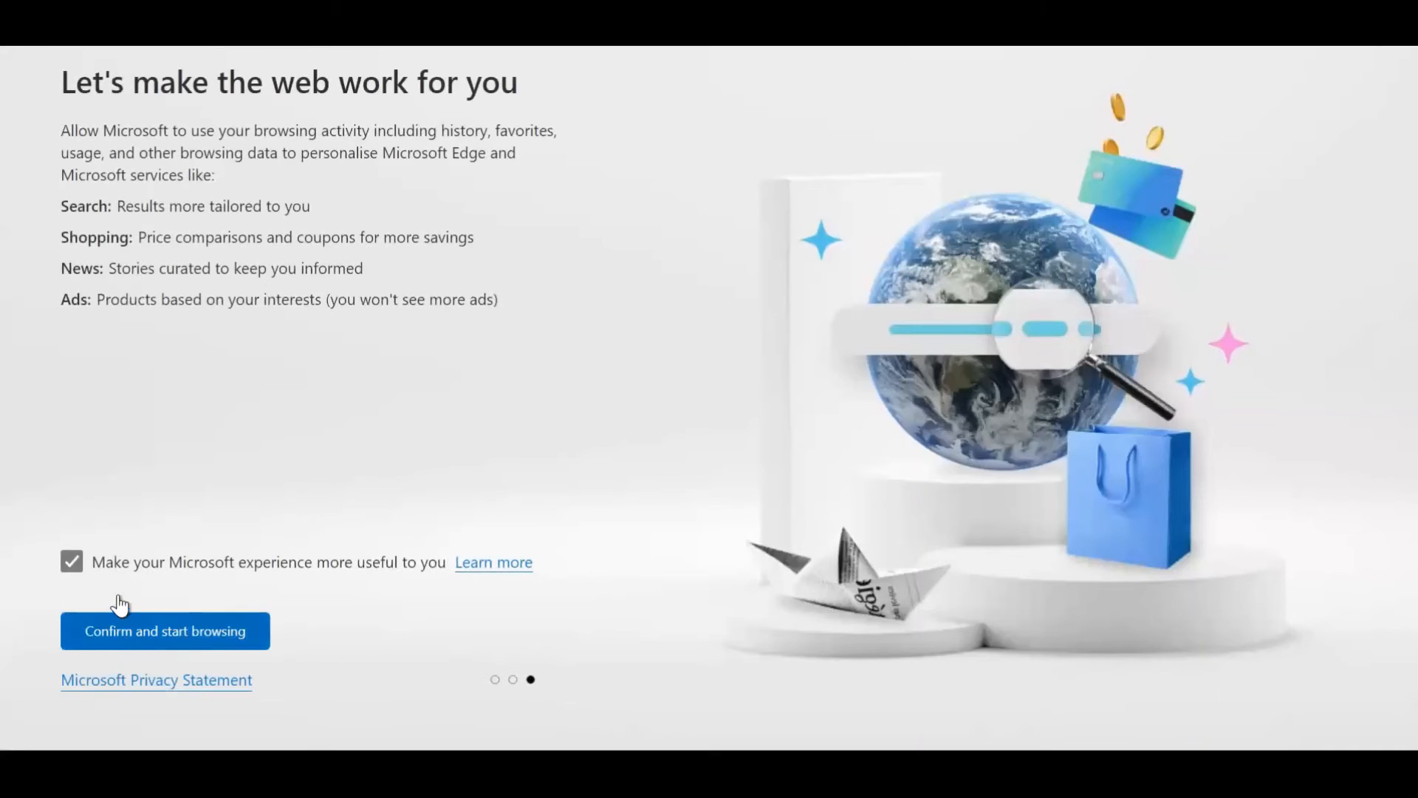
left_click(72, 564)
left_click(118, 636)
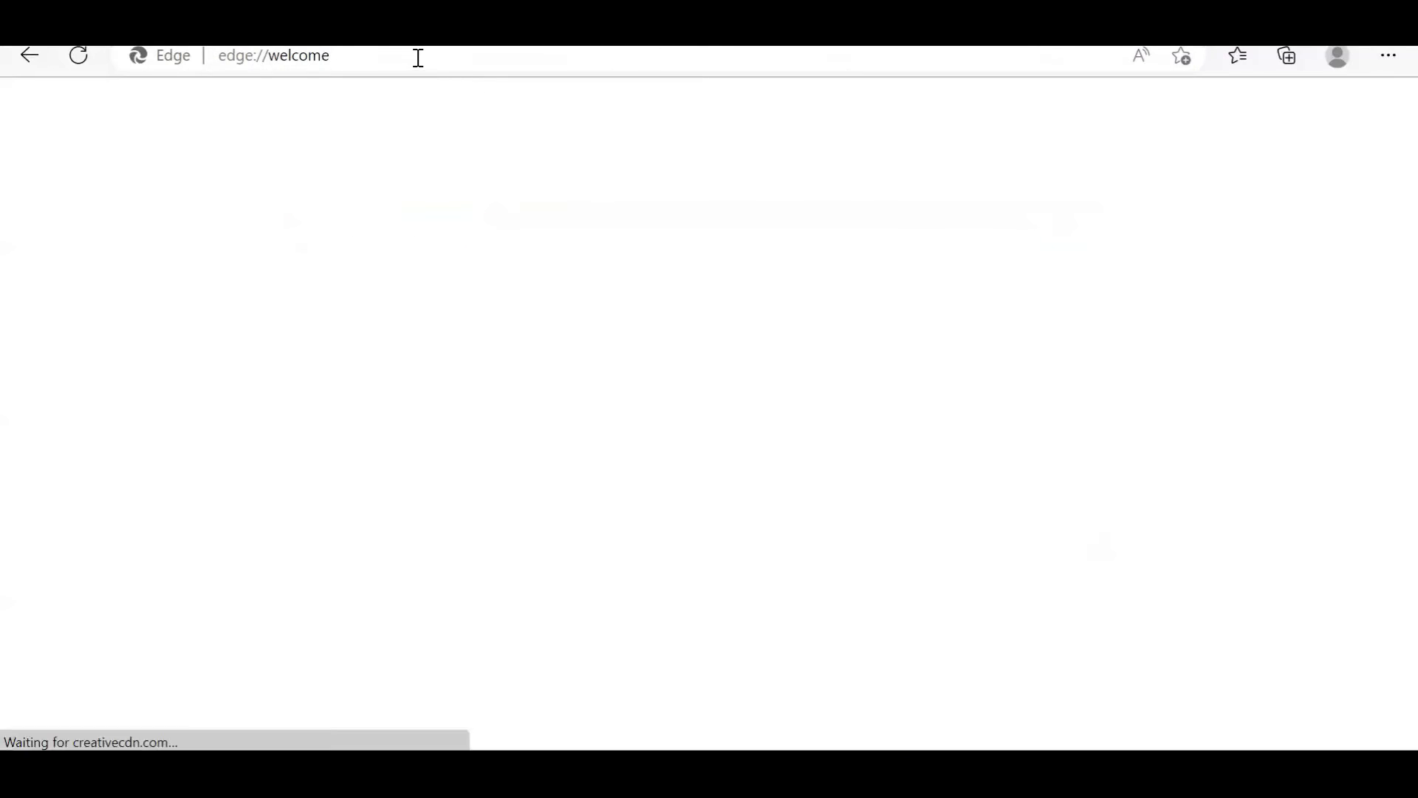
Browse to localhost in Edge on VM01 to check the web server's index page.
left_click(417, 56)
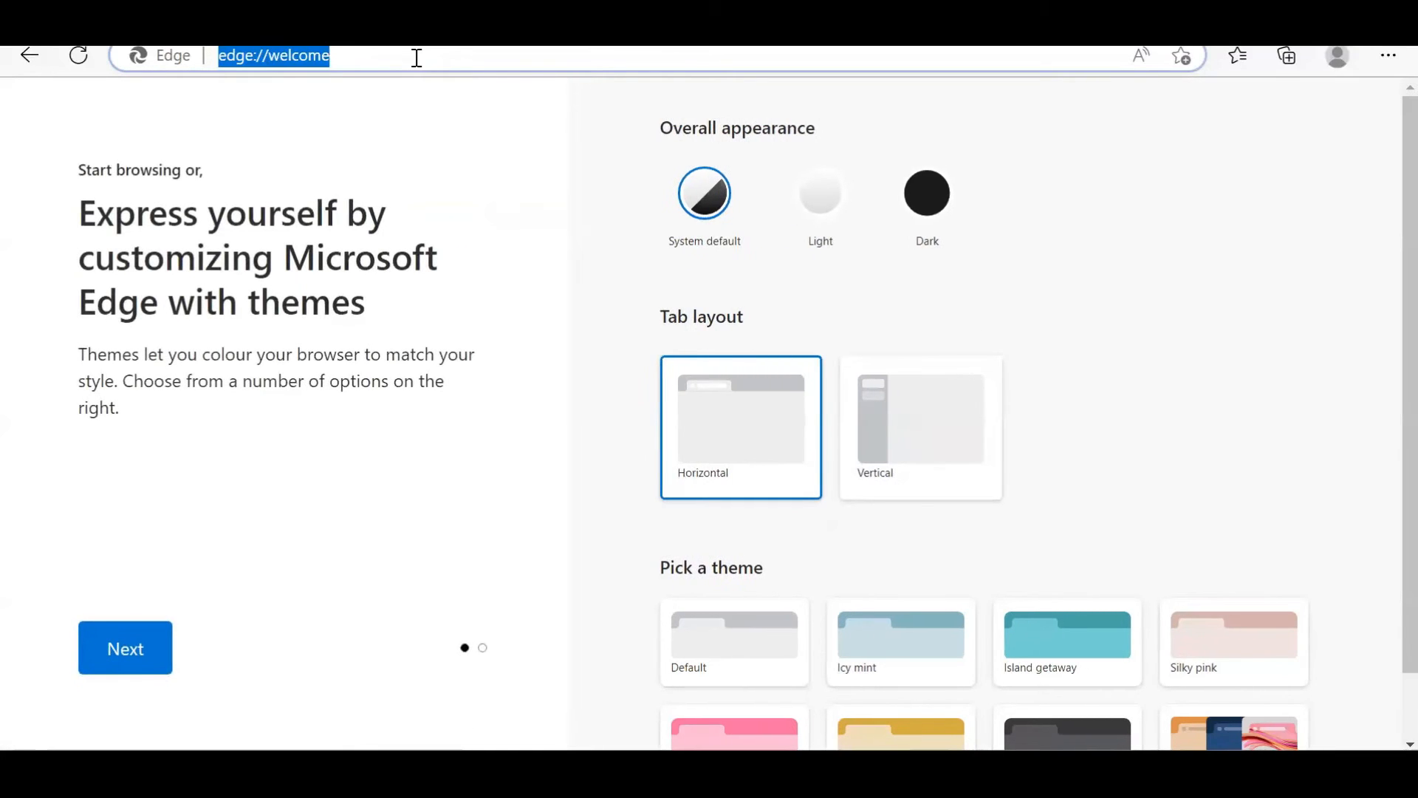
type("localhost")
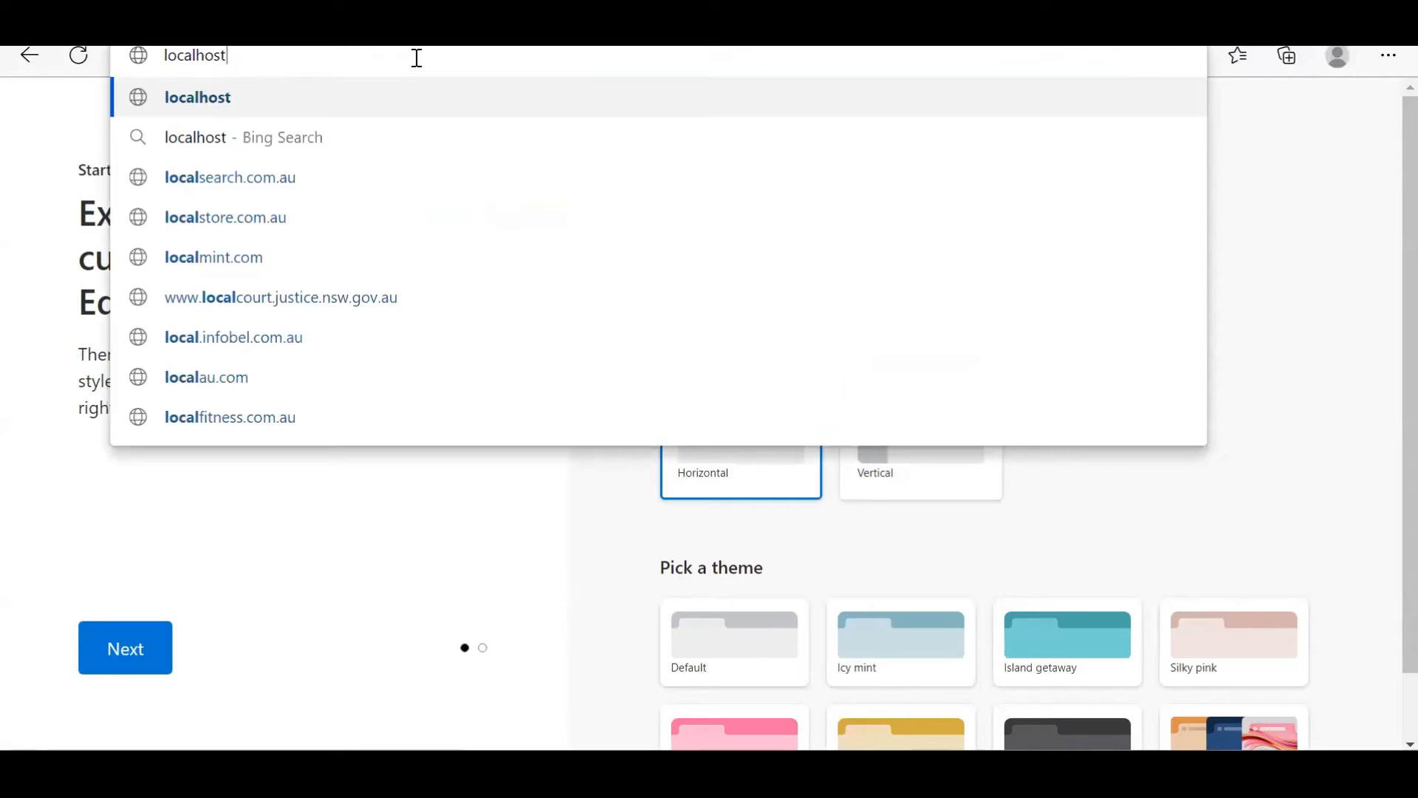
key("Return")
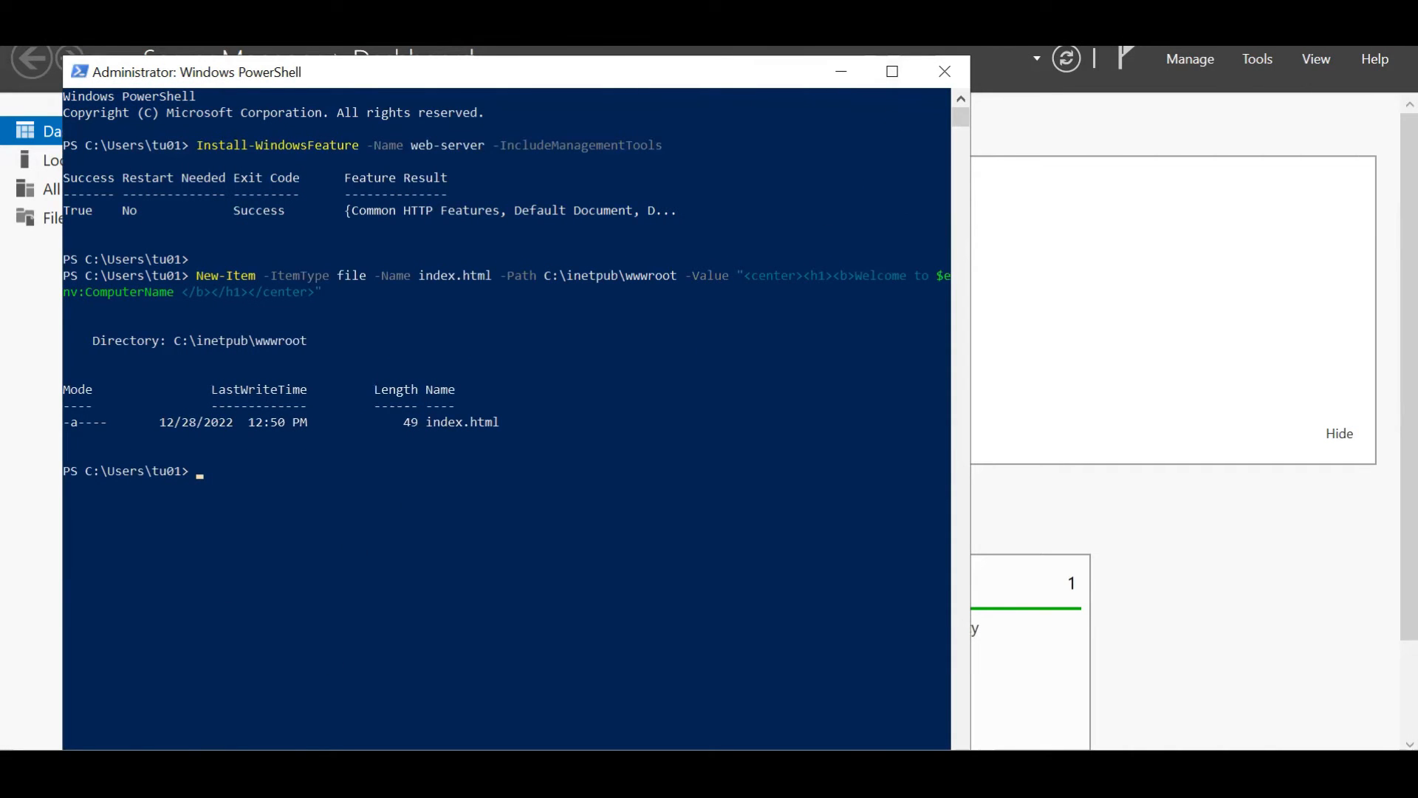
Start Microsoft Edge on VM02 and go through its first-run setup without signing in or importing browsing data.
left_click(24, 771)
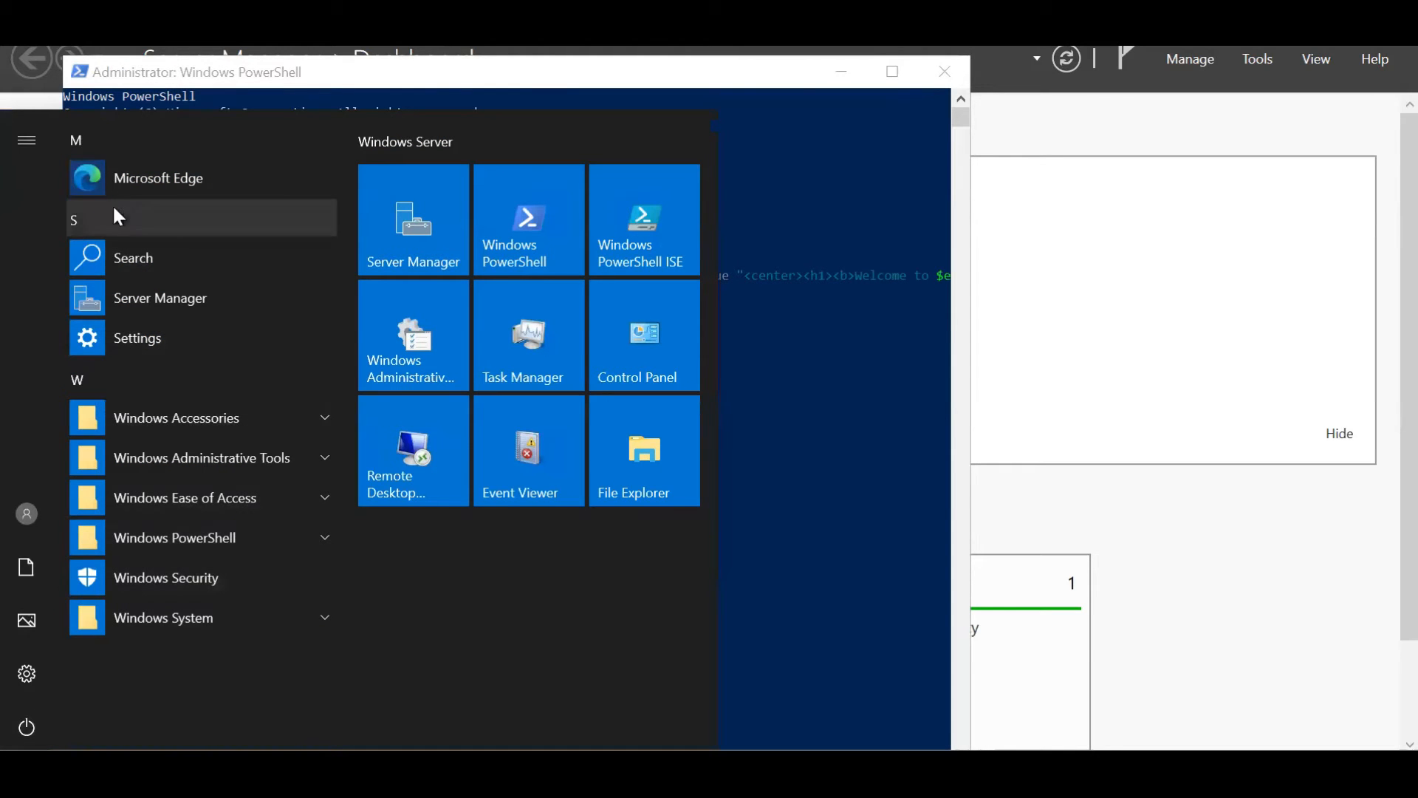
left_click(120, 180)
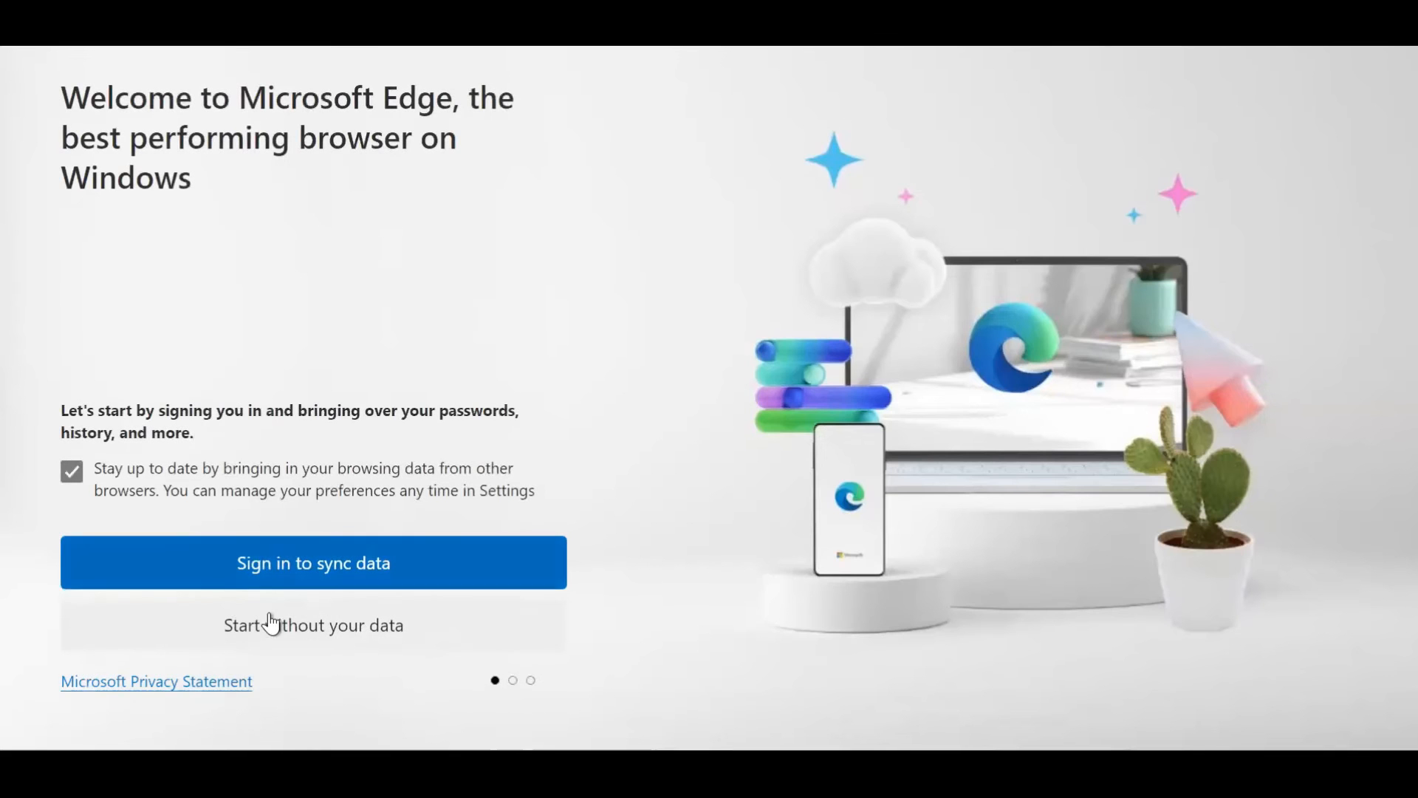
left_click(270, 624)
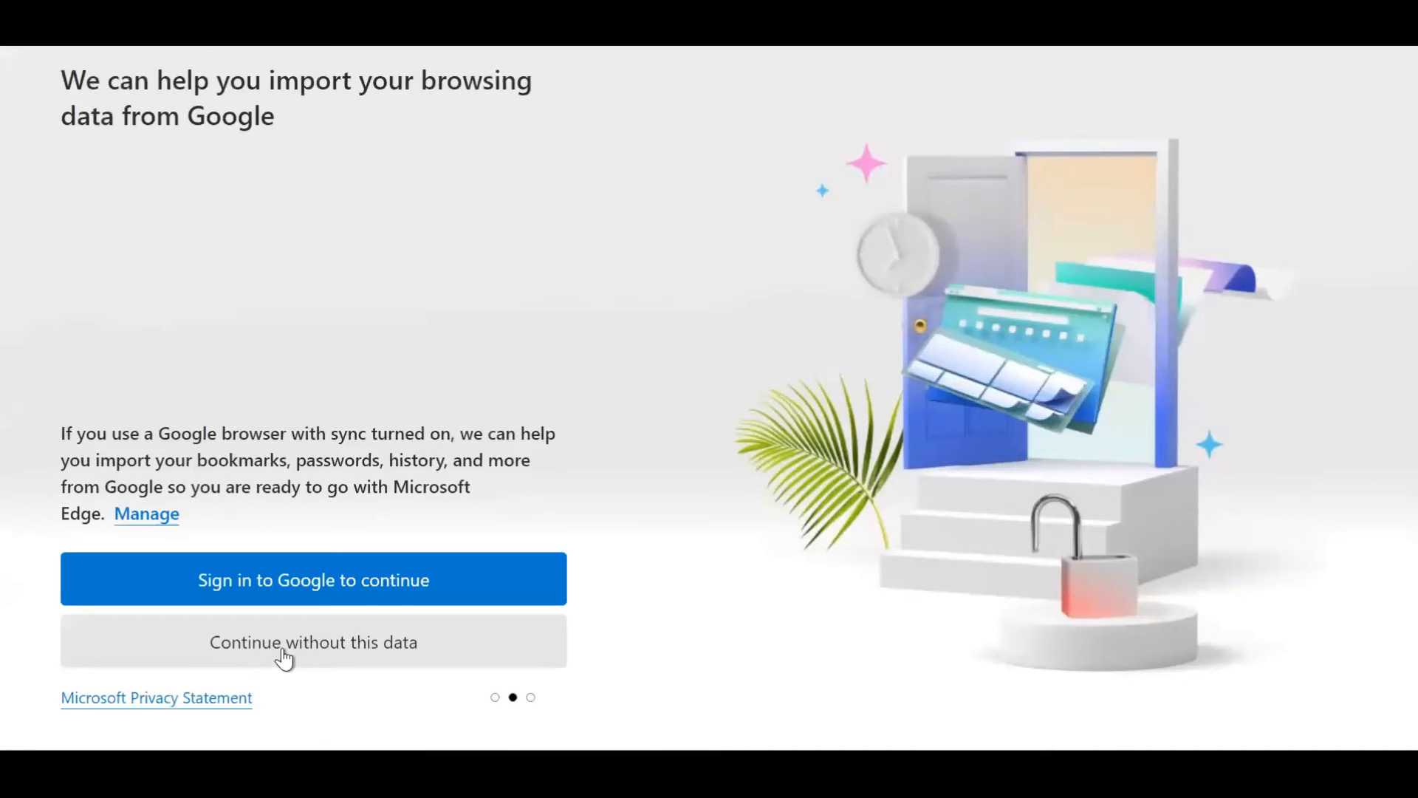
left_click(285, 657)
left_click(184, 641)
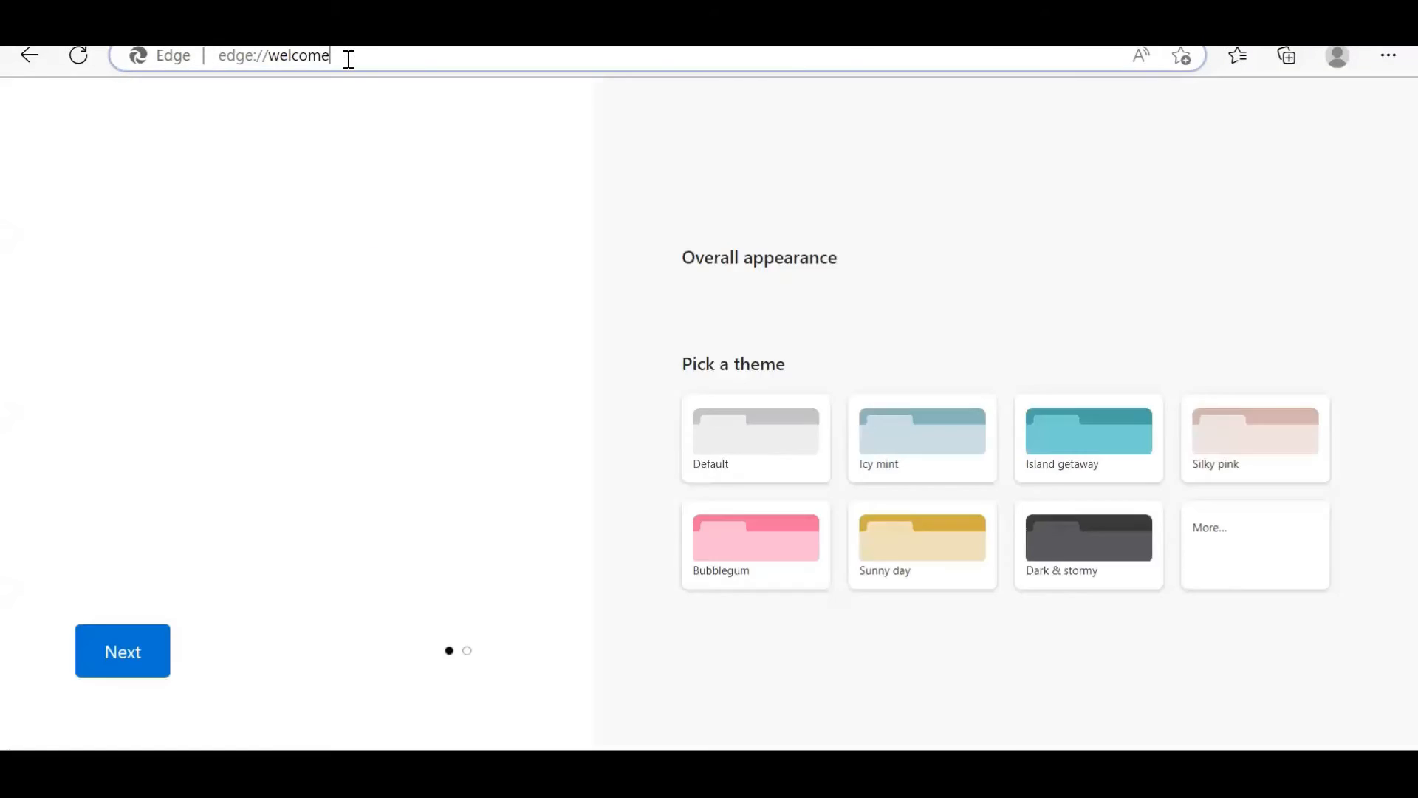
Browse to localhost in Edge on VM02 to check the web server's index page.
left_click(390, 56)
type("loc")
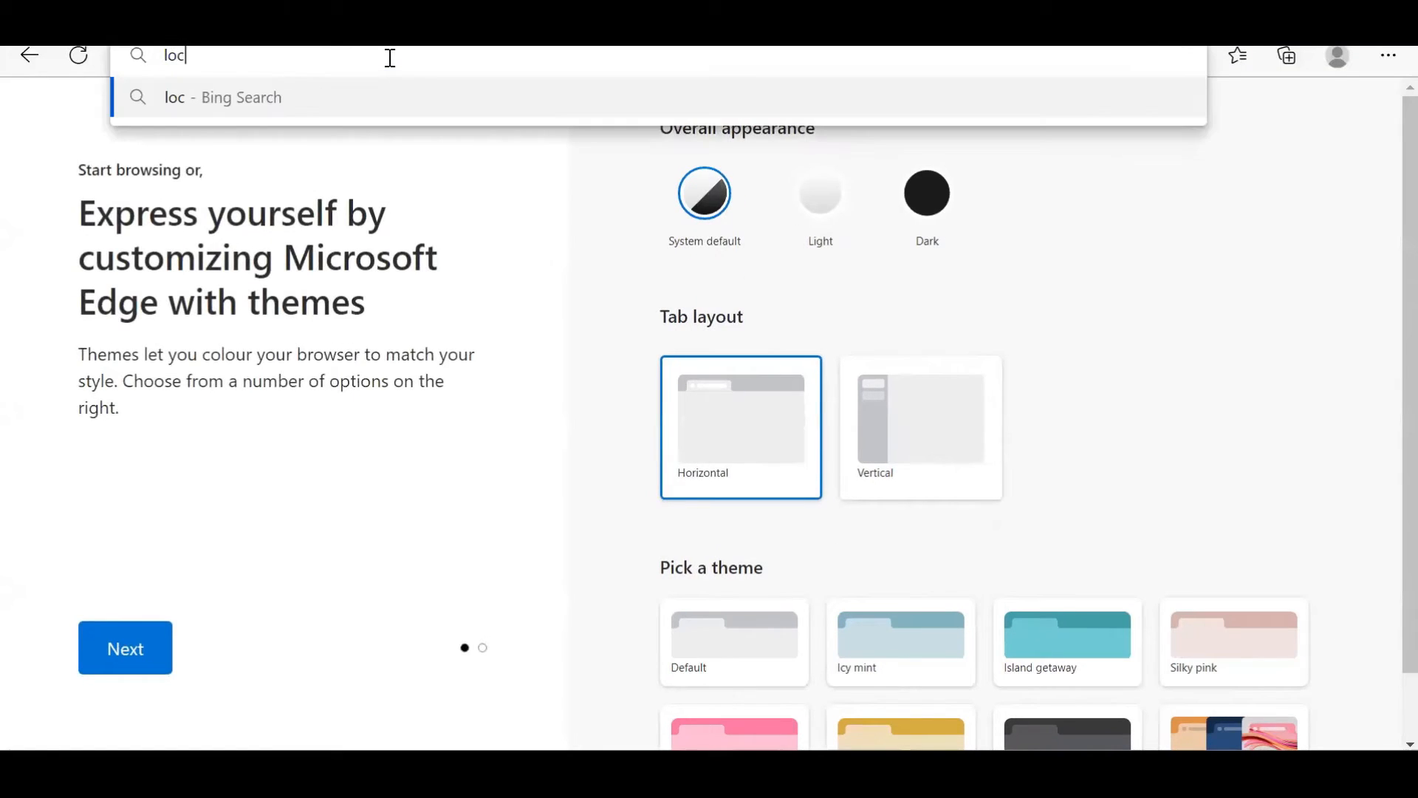
type("alhost")
key("Return")
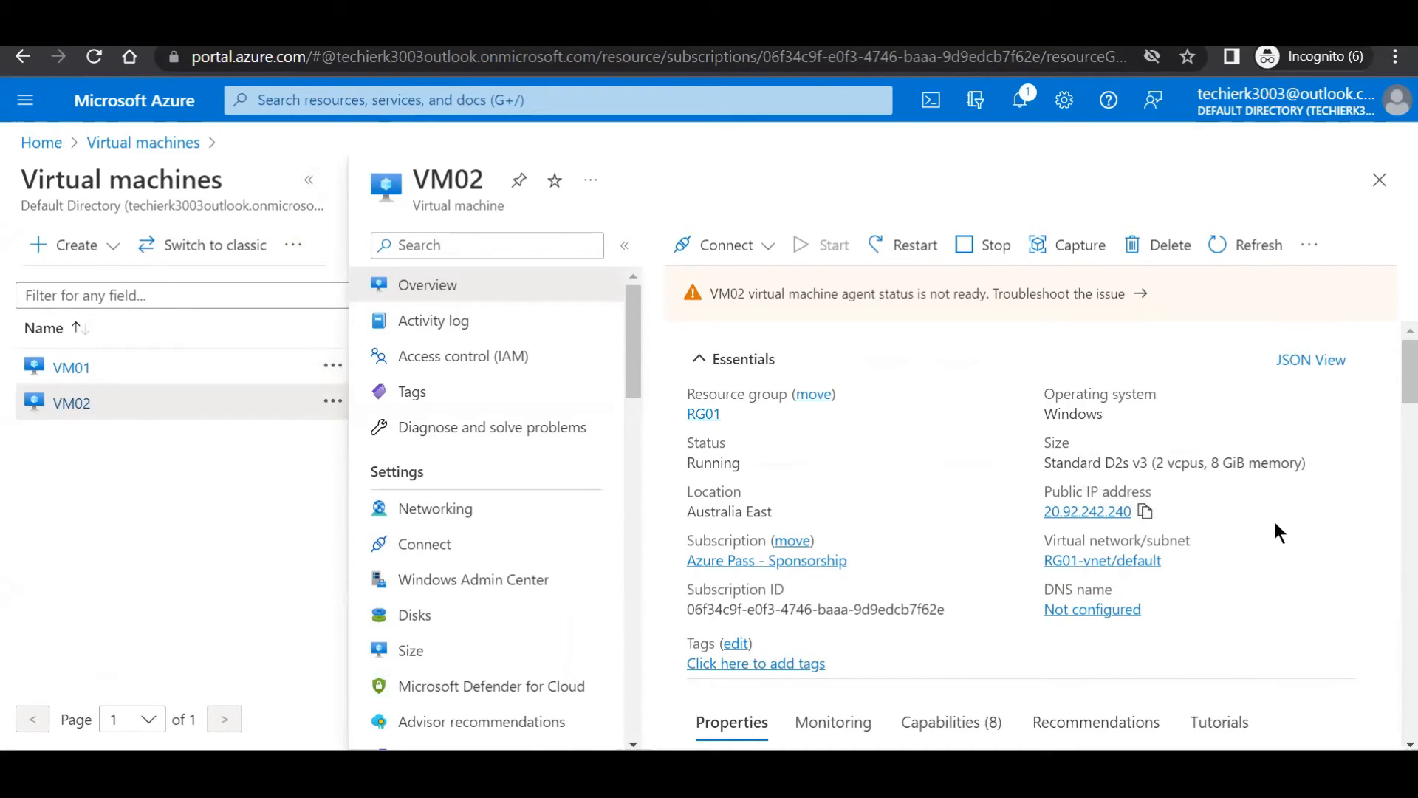
In the Azure portal, look up VM02's private IP address in the networking properties of its overview.
scroll(1273, 519, "down", 3)
scroll(1276, 525, "down", 9)
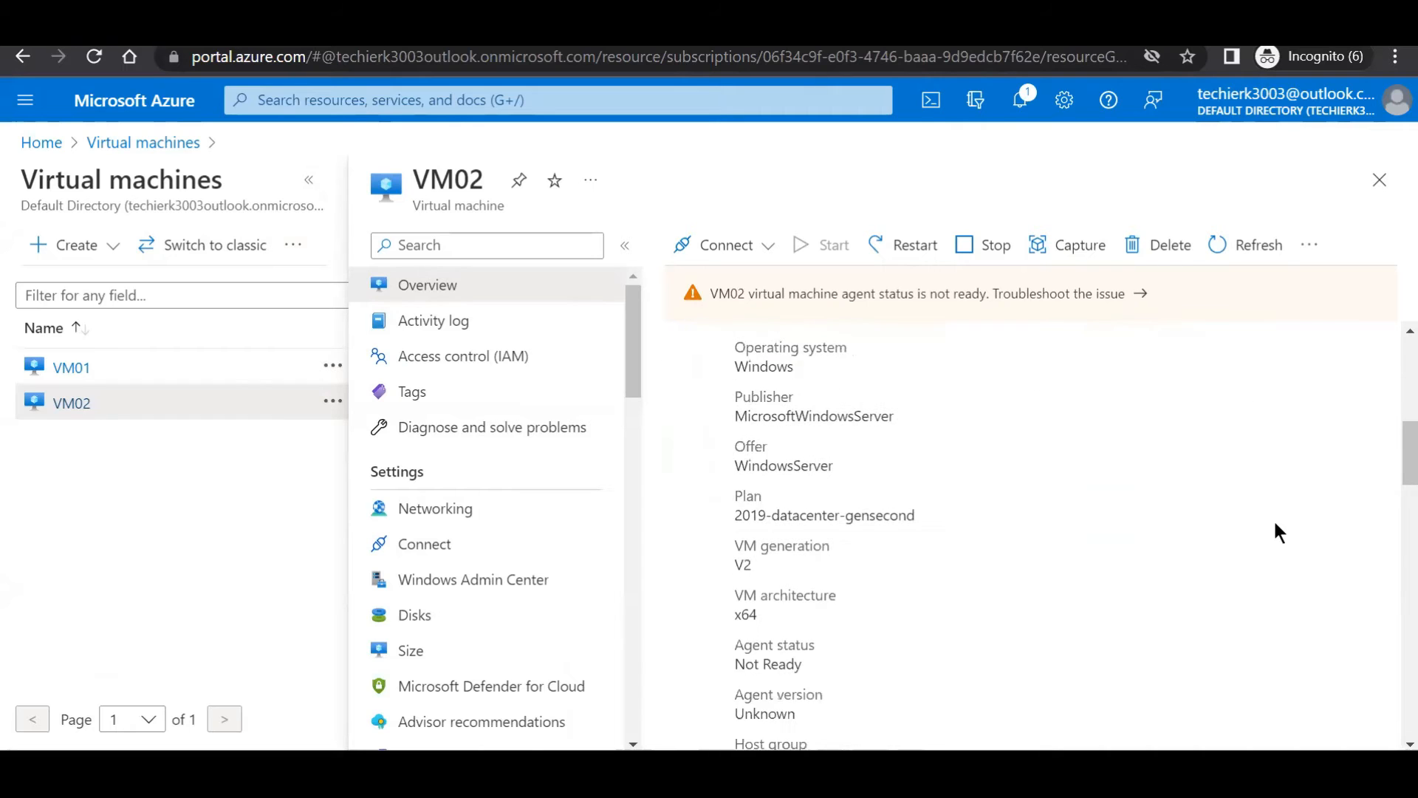
scroll(1275, 523, "down", 10)
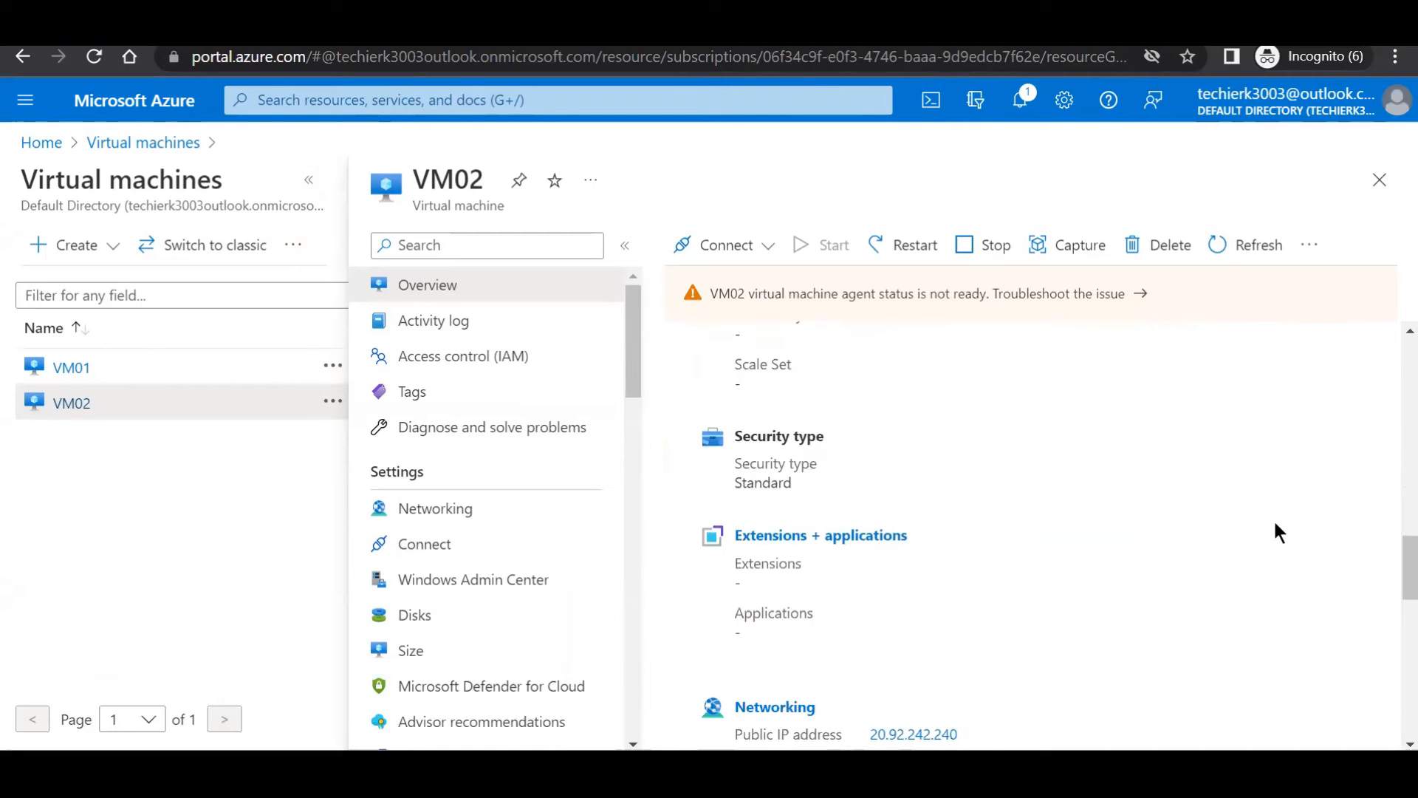
left_click_drag(924, 481, 871, 480)
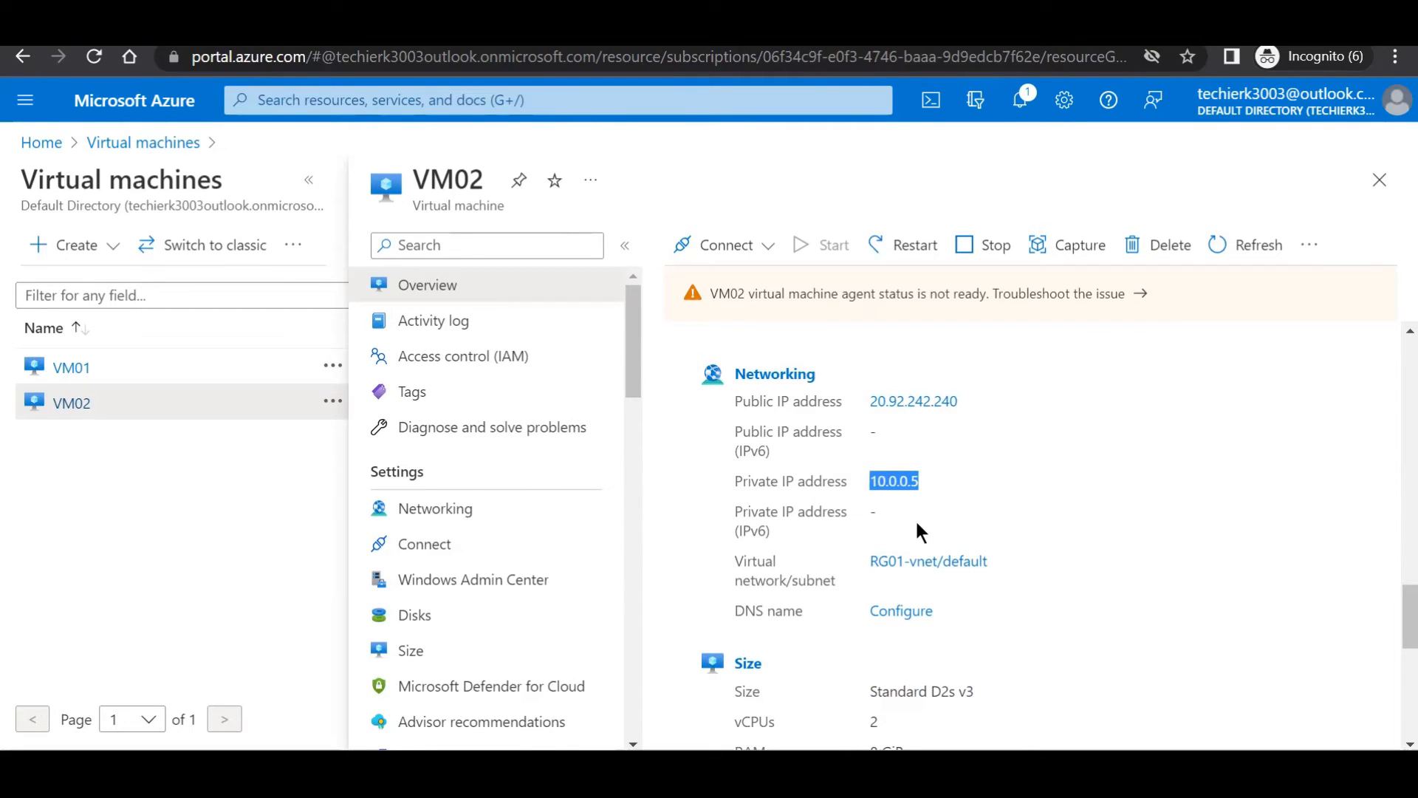
Open VM01's overview and look up its private IP address in the networking properties.
left_click(116, 367)
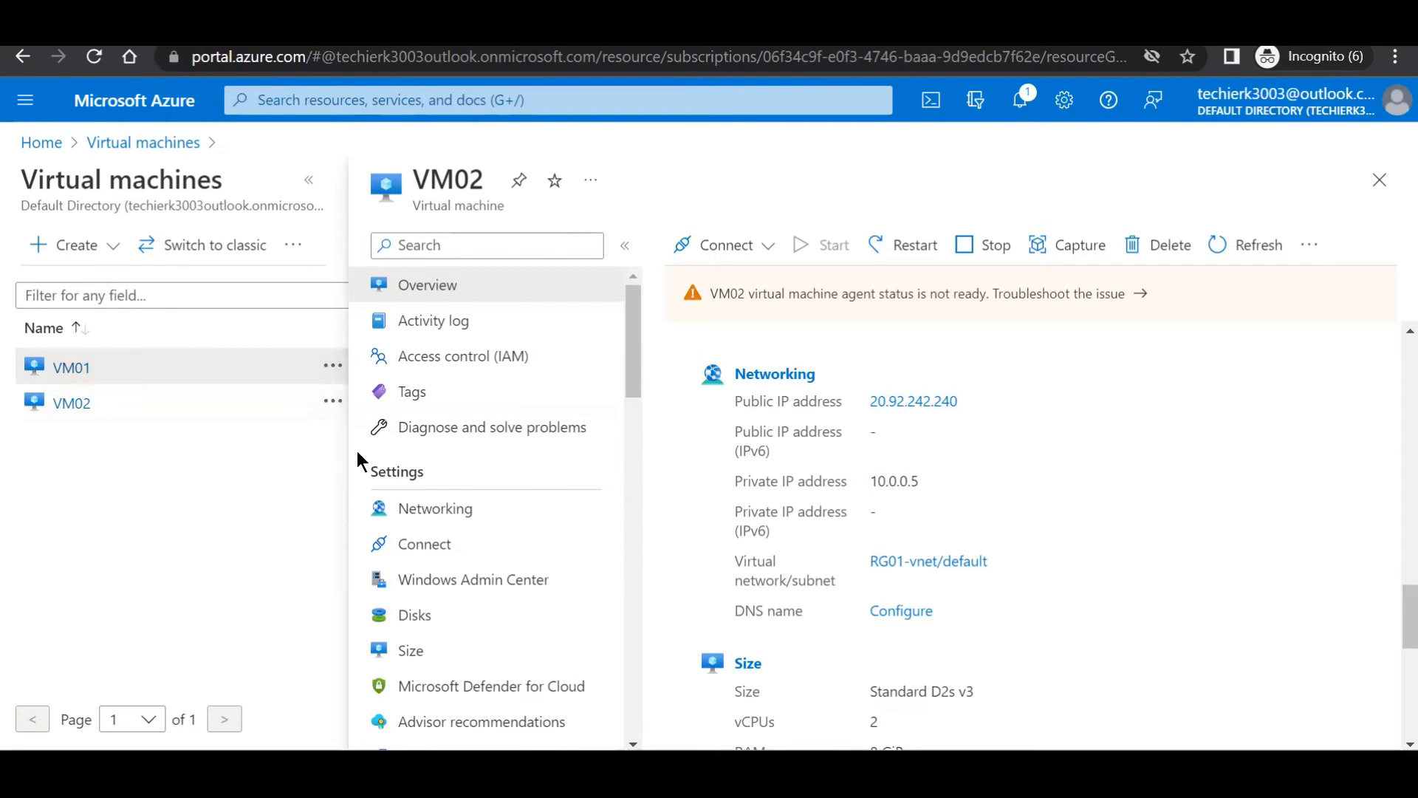
left_click(72, 368)
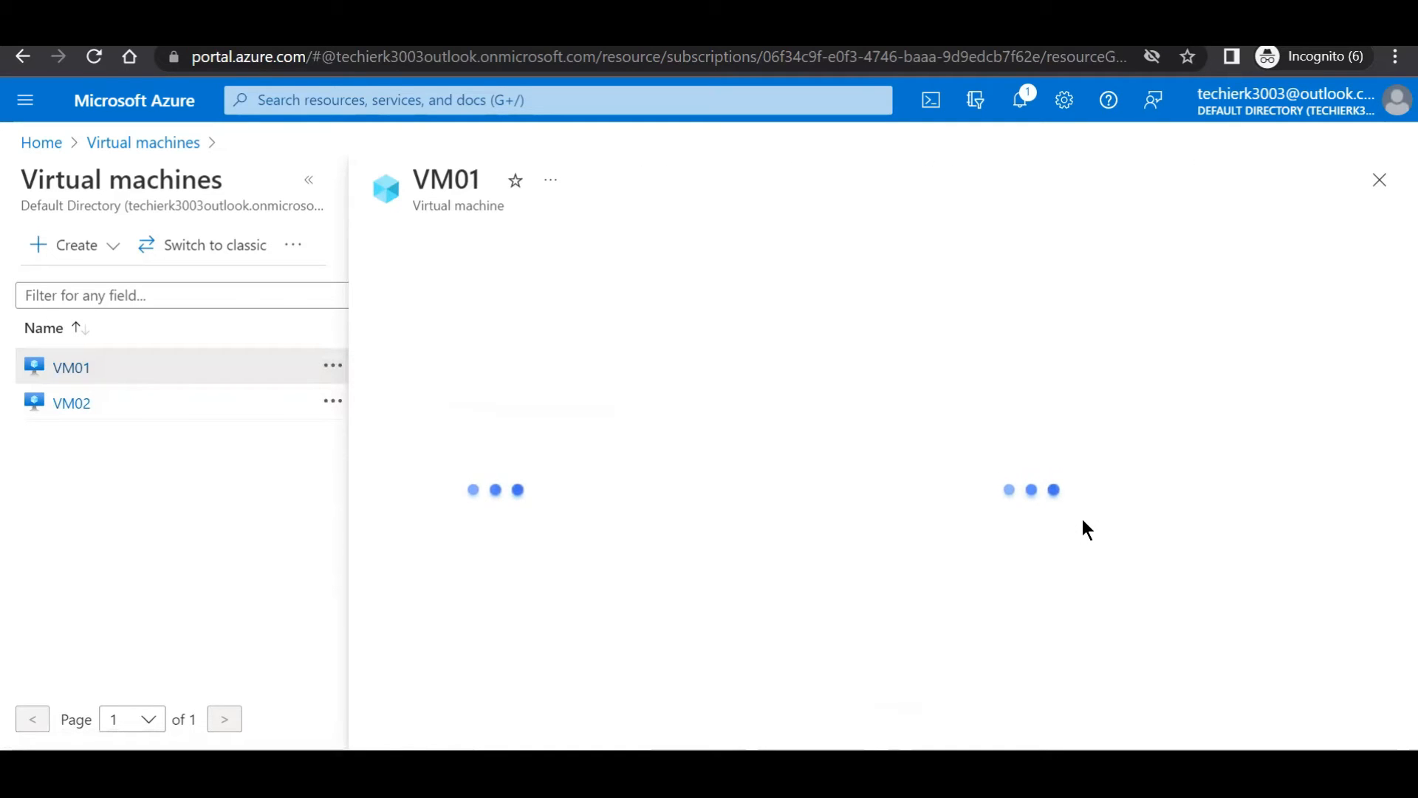
scroll(1082, 518, "down", 4)
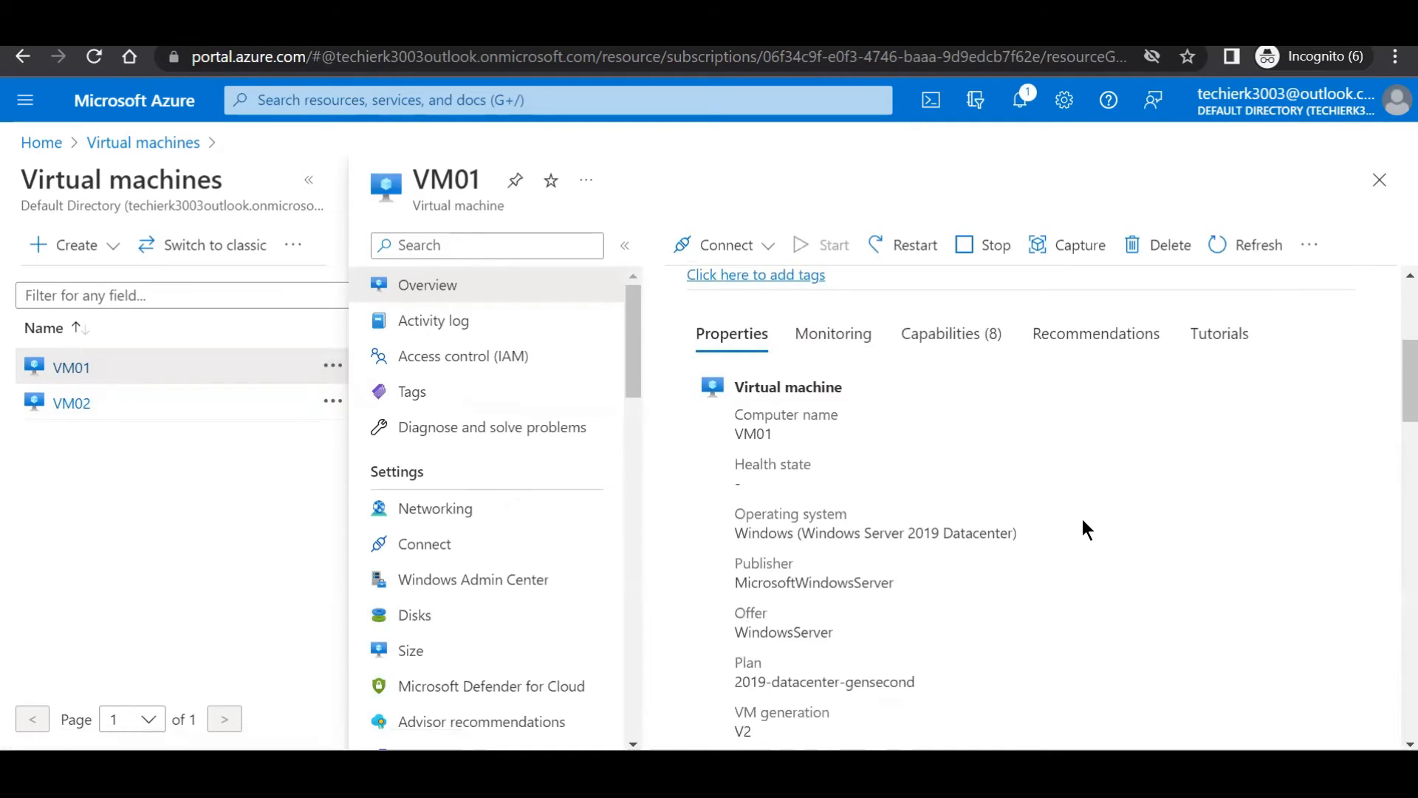
scroll(1082, 528, "down", 4)
scroll(1084, 528, "down", 9)
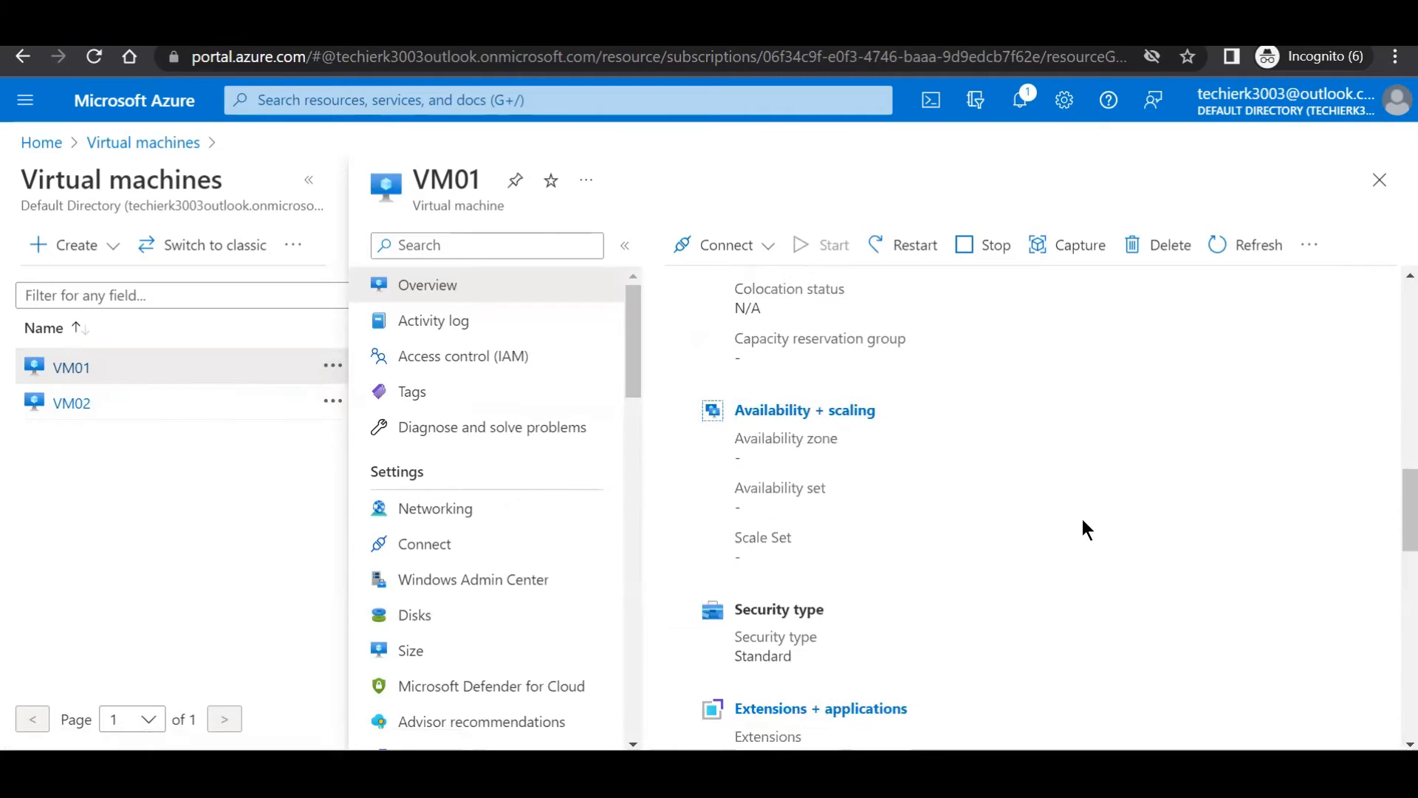
scroll(1083, 529, "down", 3)
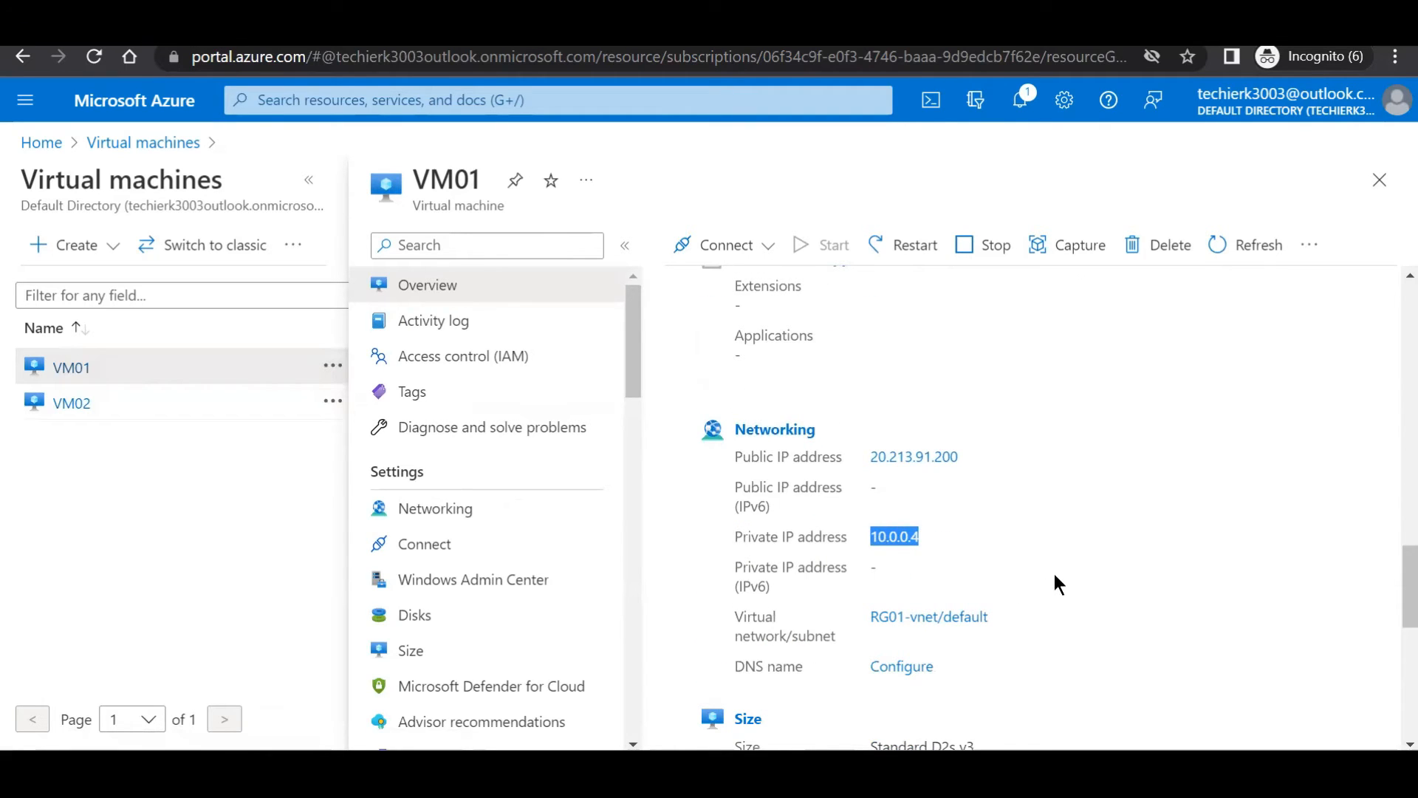
Dissociate the public IP address VM01-ip from VM01's network interface and delete it.
scroll(1055, 583, "up", 15)
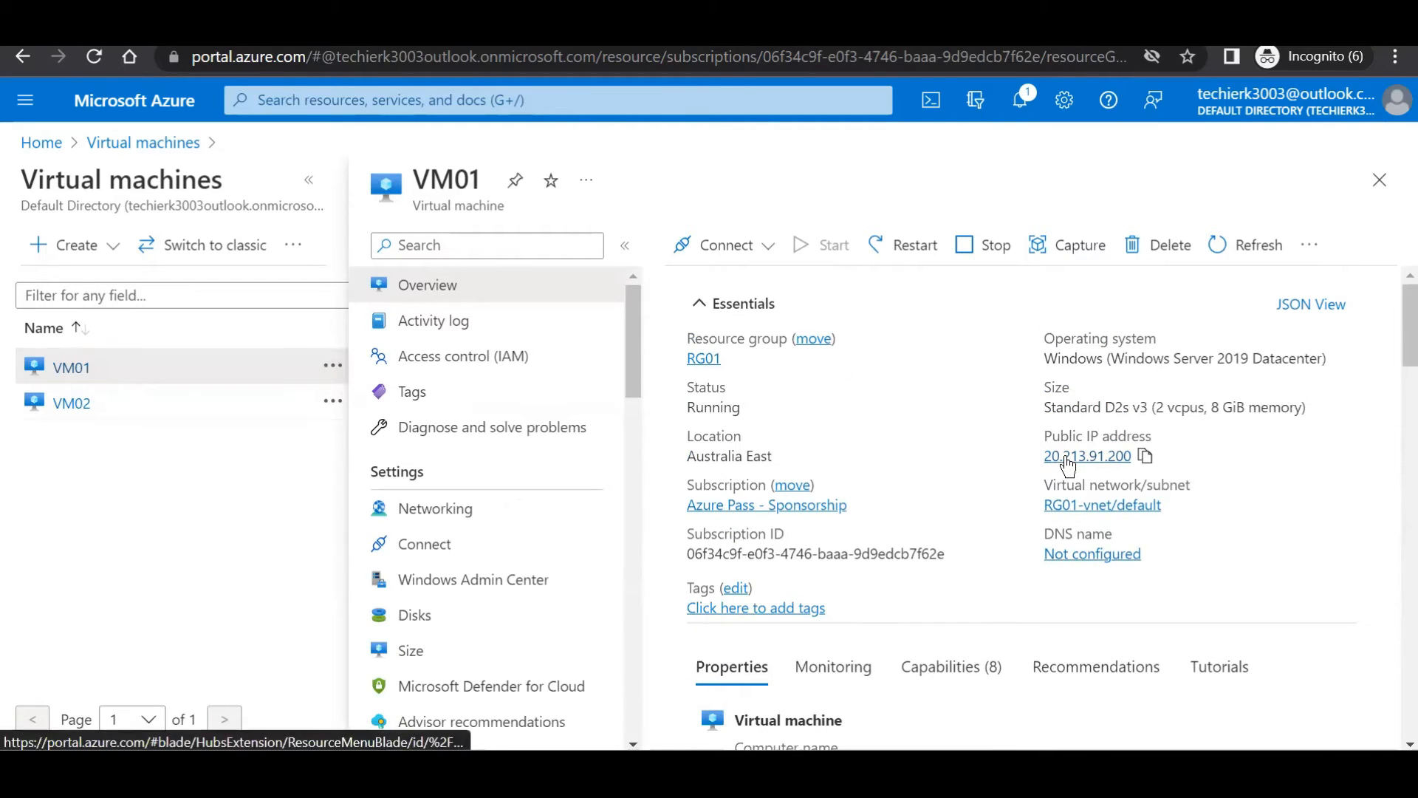
left_click(1108, 457)
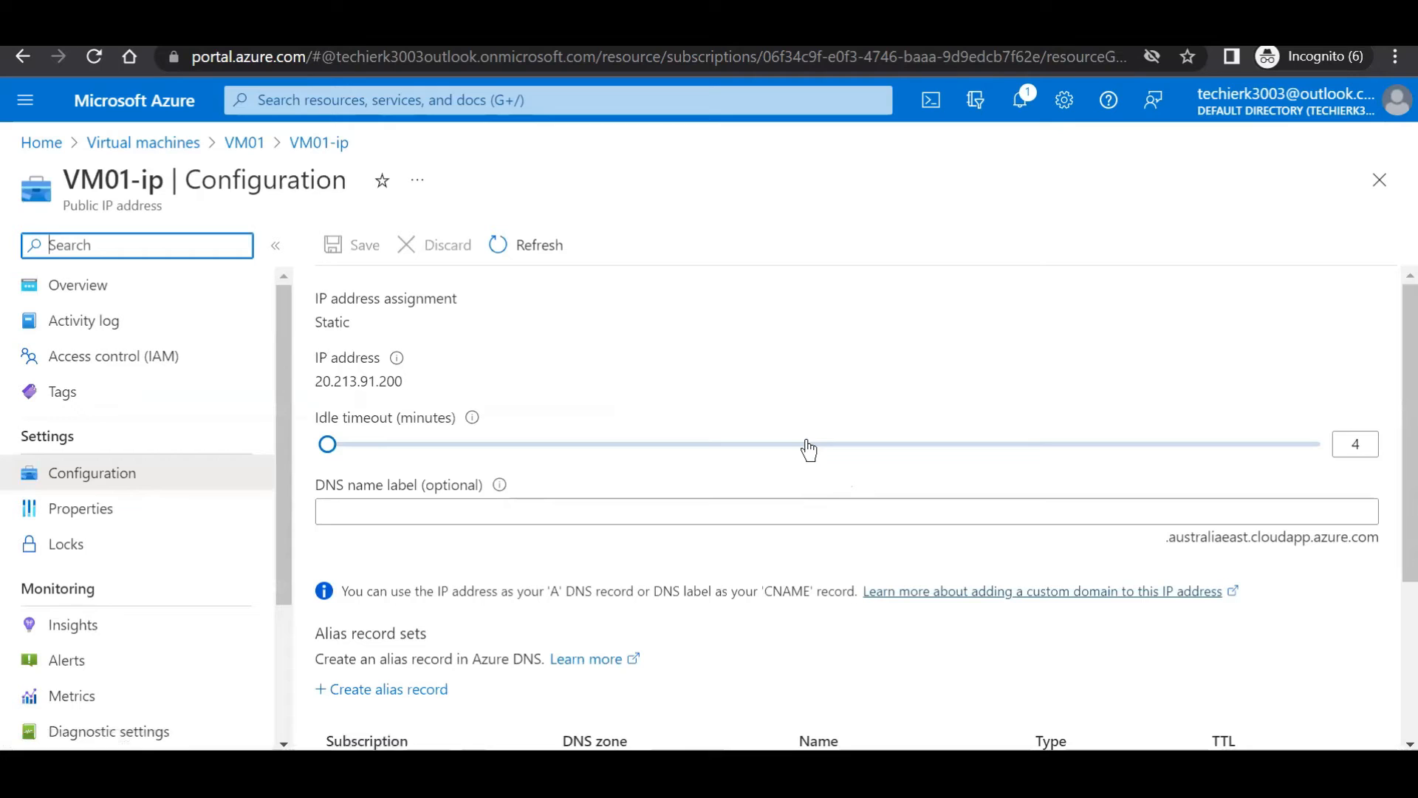
left_click(180, 301)
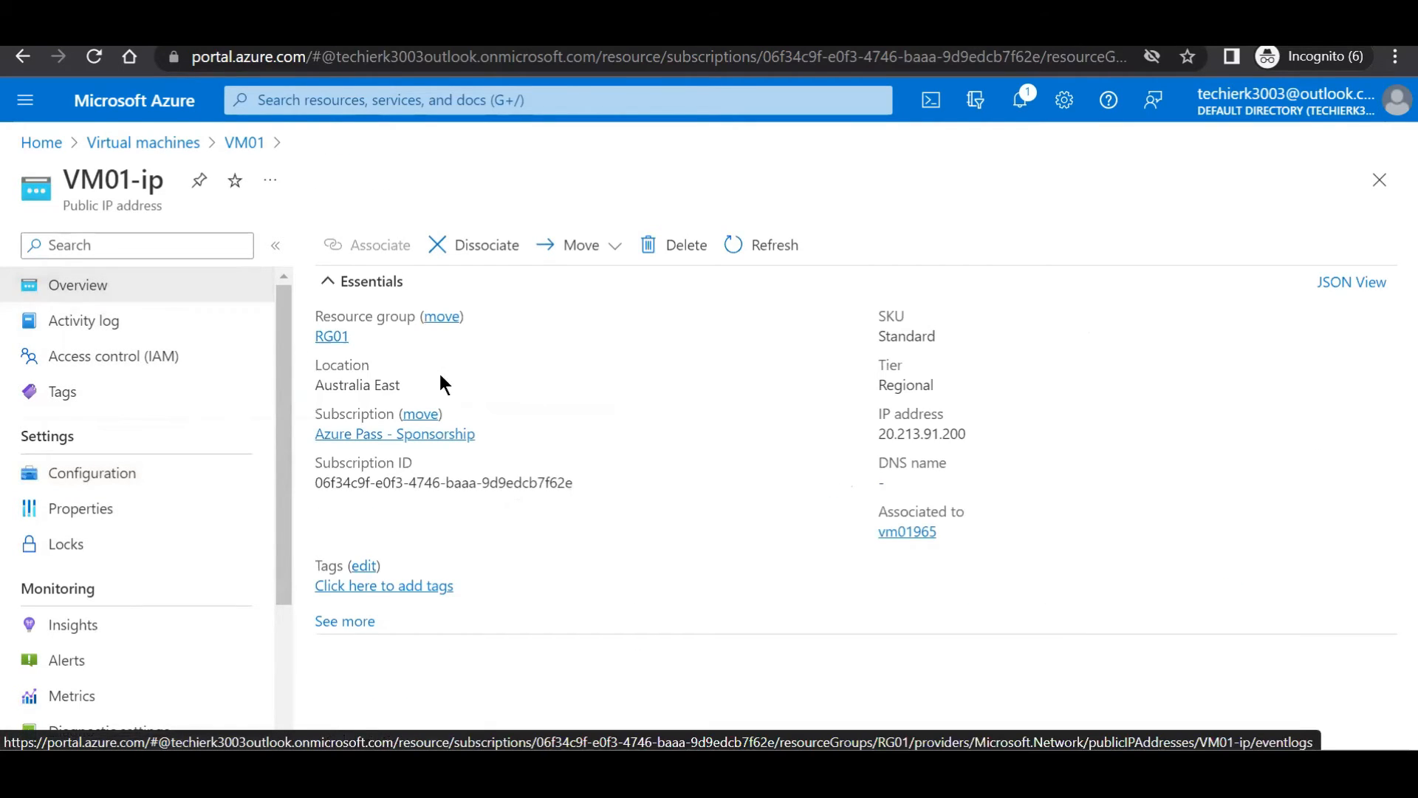
left_click(477, 247)
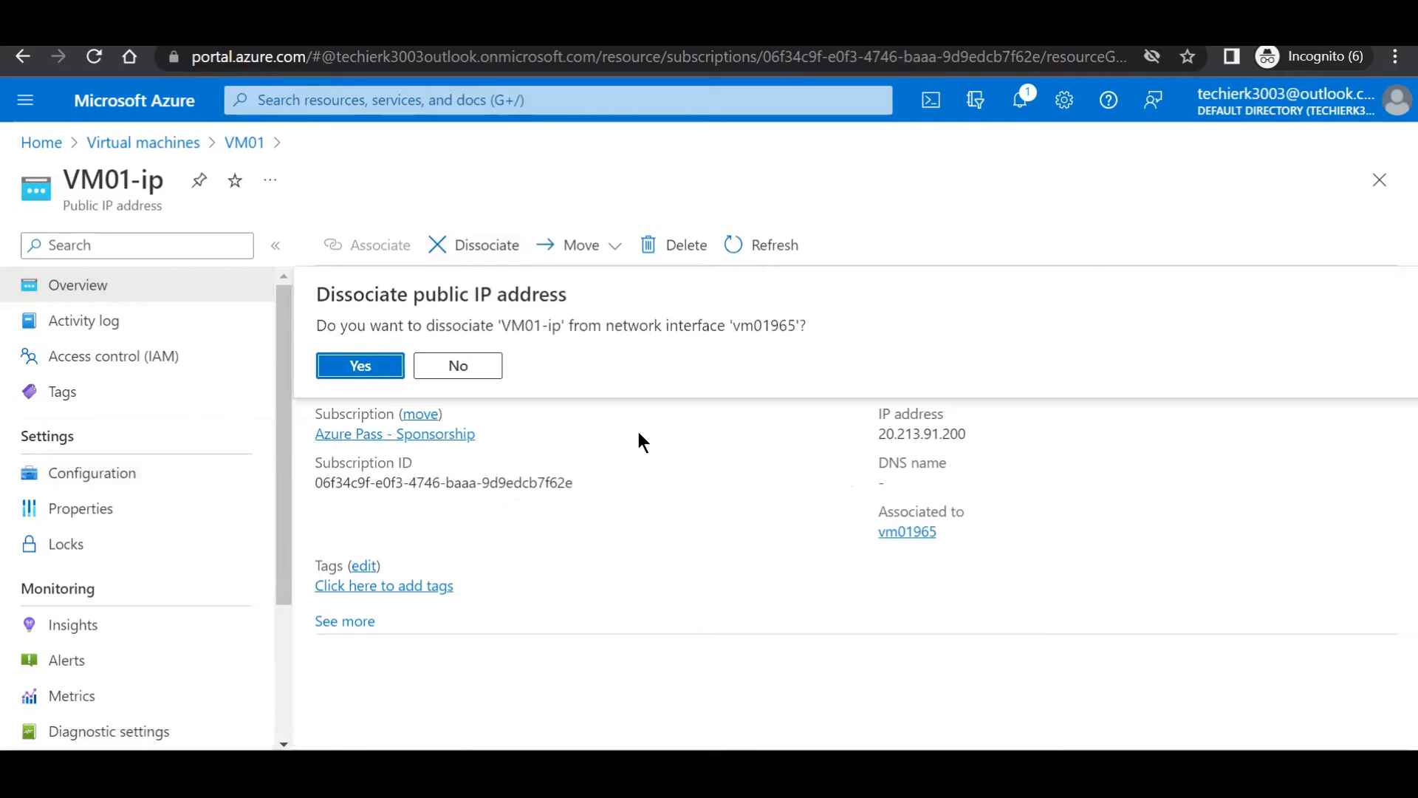
left_click(359, 365)
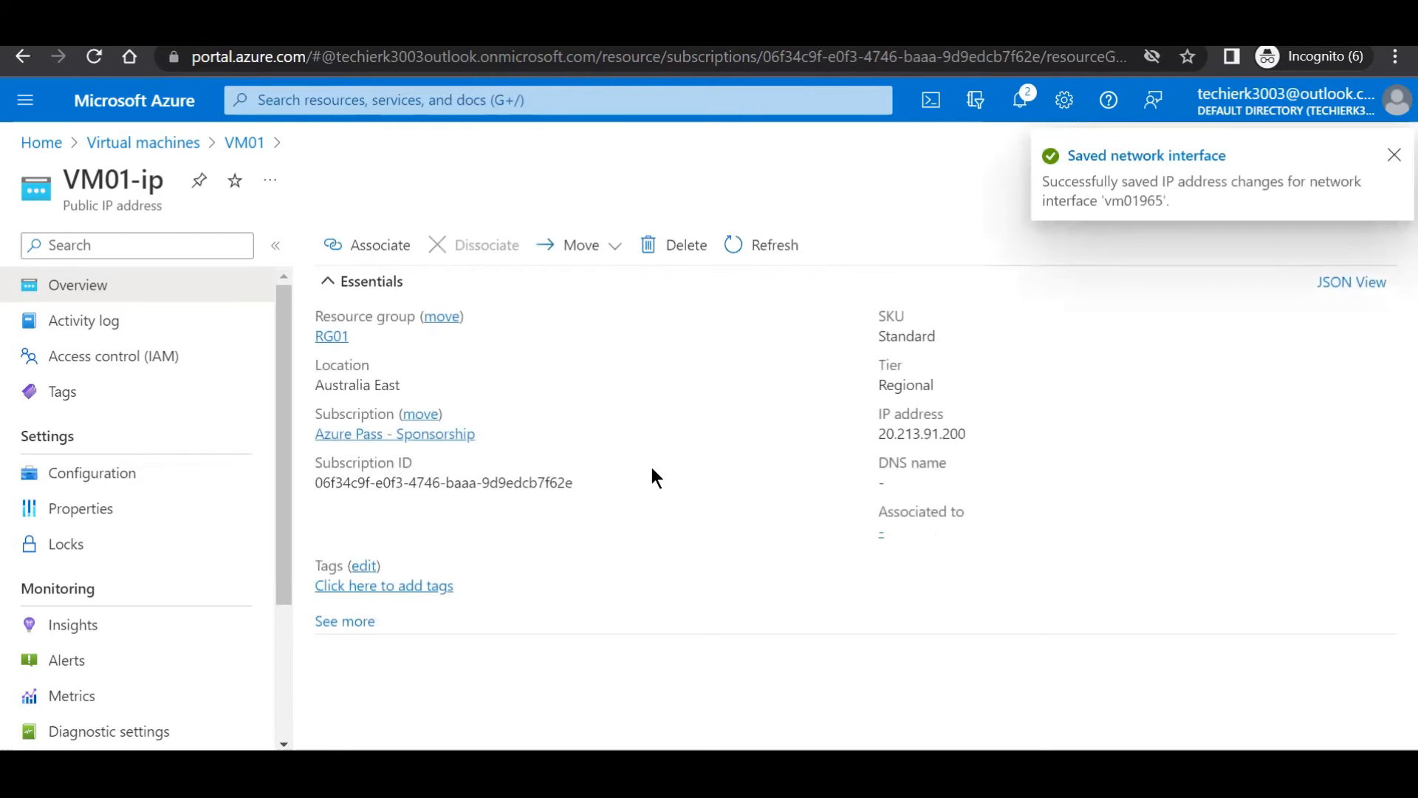
left_click(671, 246)
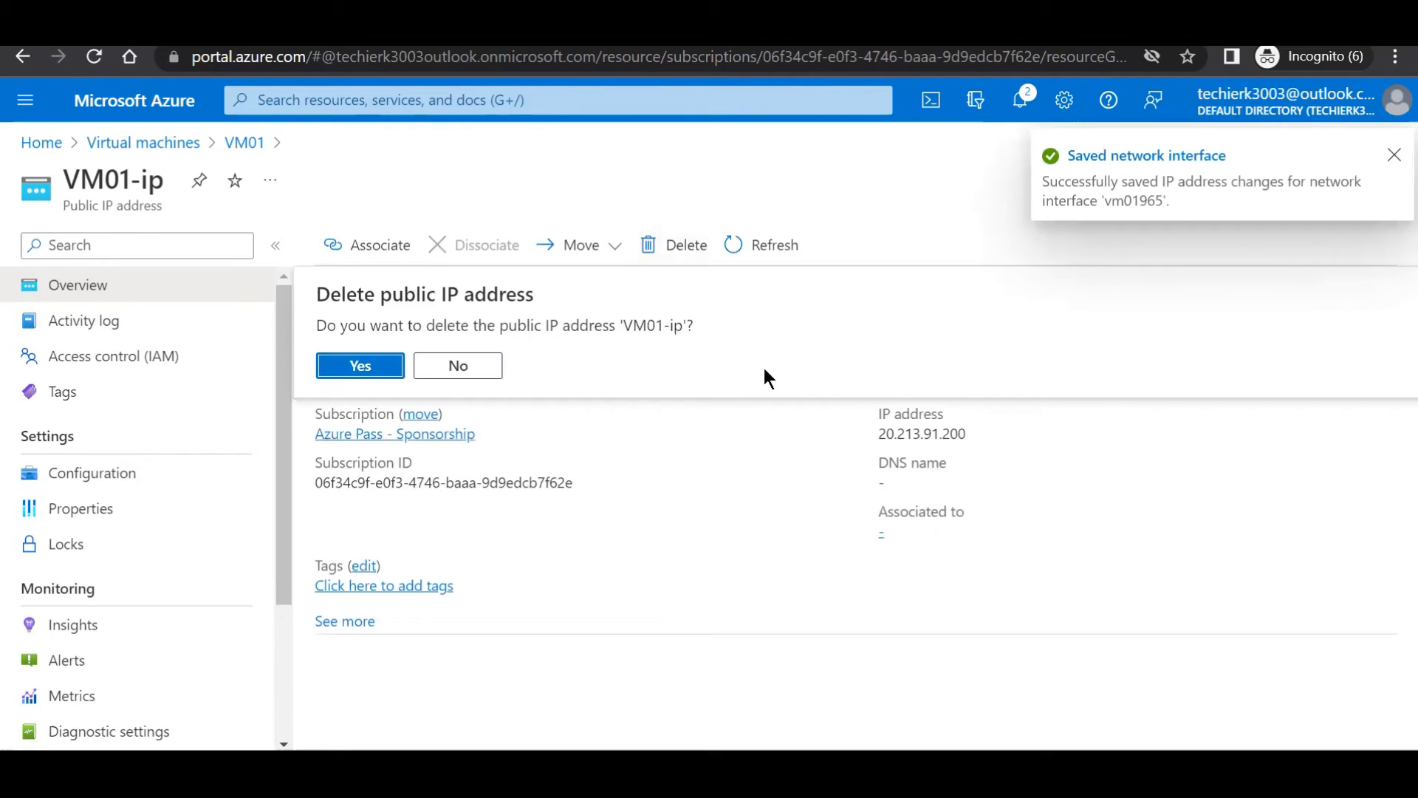
left_click(367, 365)
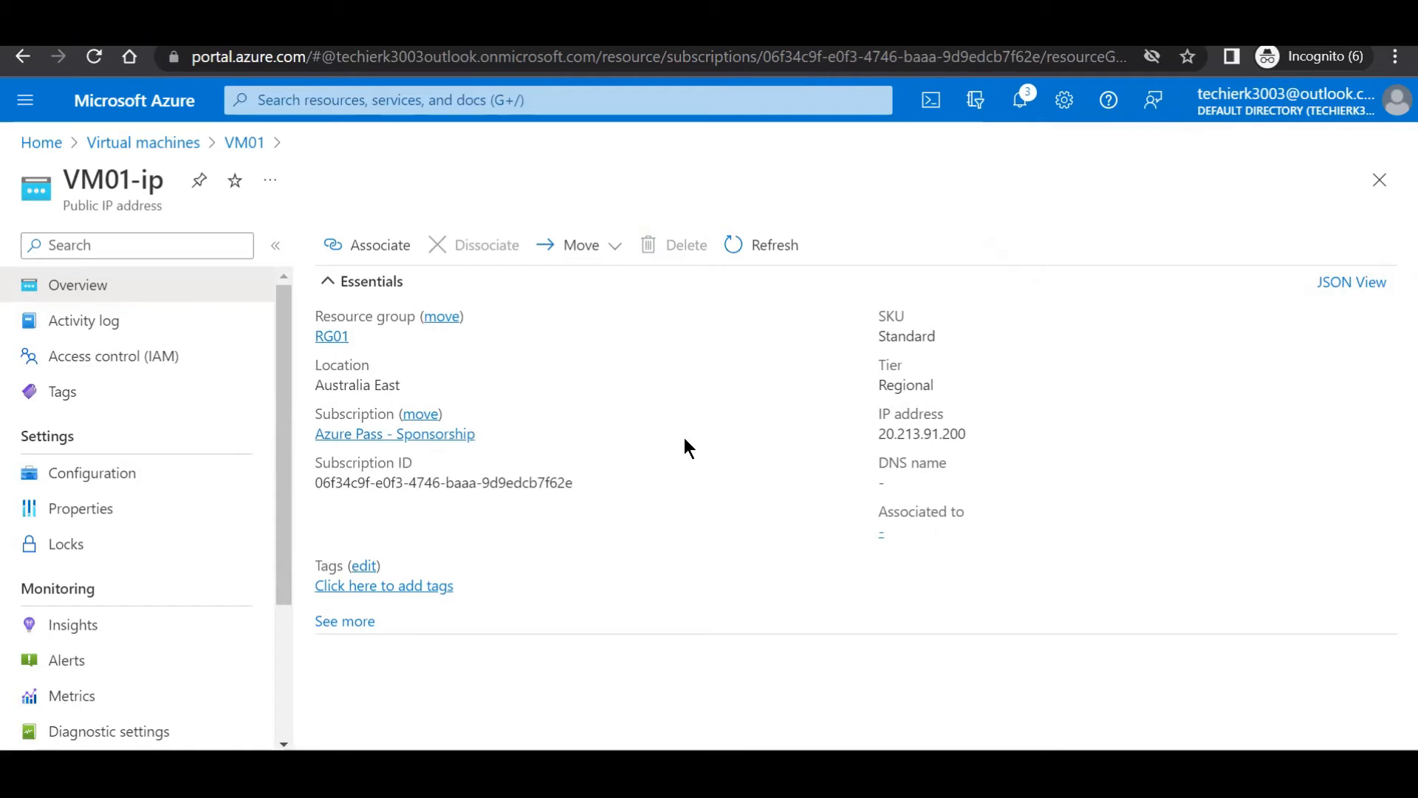
Open VM02's public IP address resource VM02-ip and dissociate it from the VM's network interface.
left_click(153, 155)
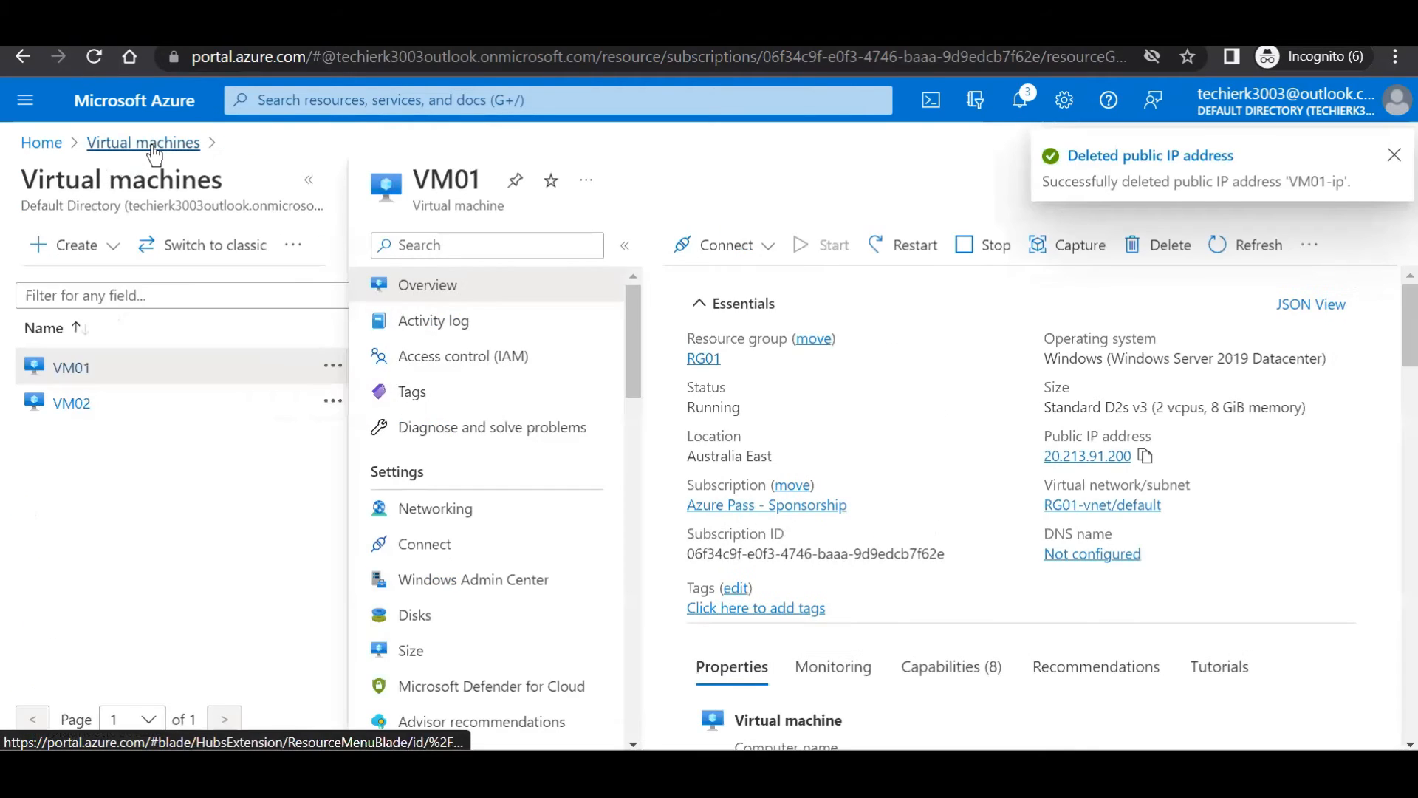
left_click(72, 405)
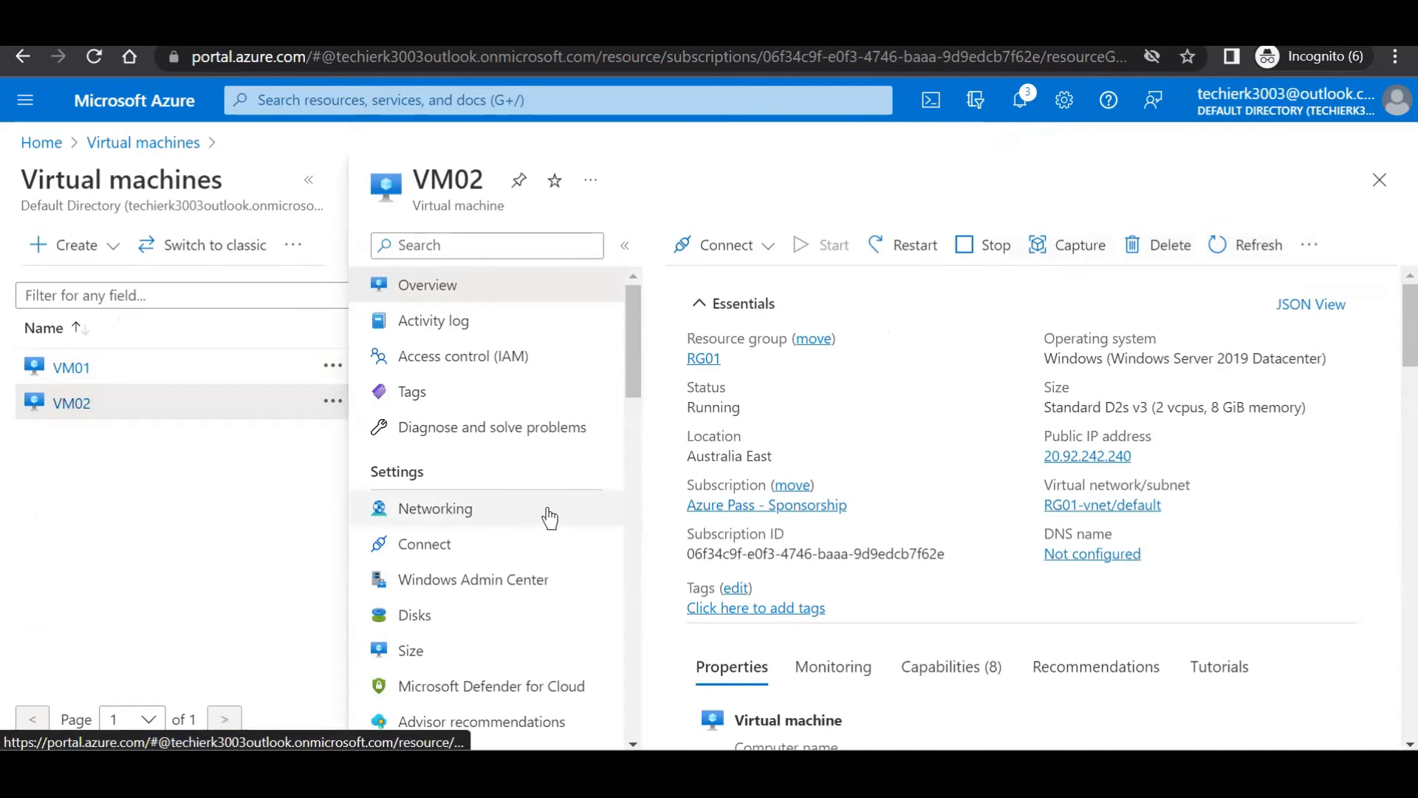
left_click(1082, 458)
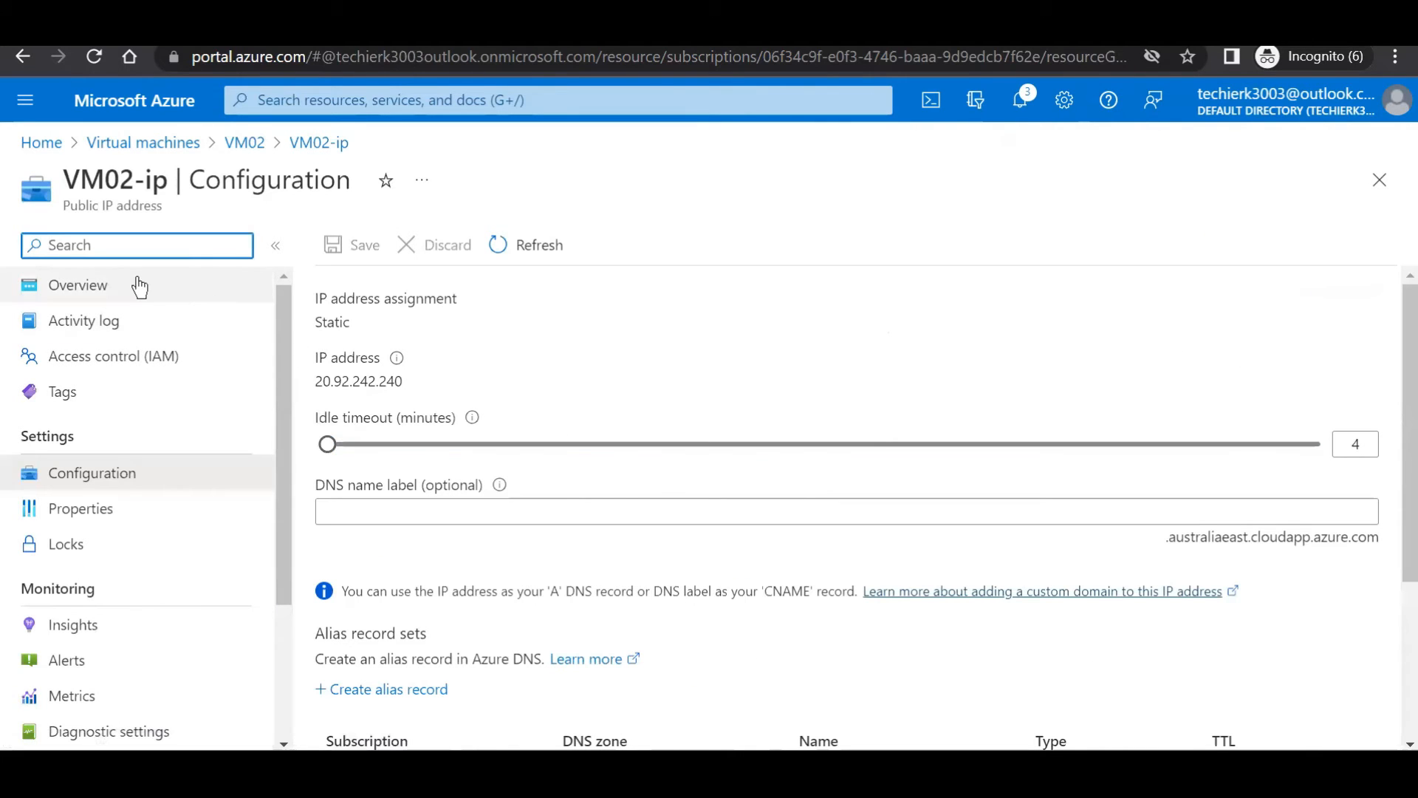
left_click(138, 287)
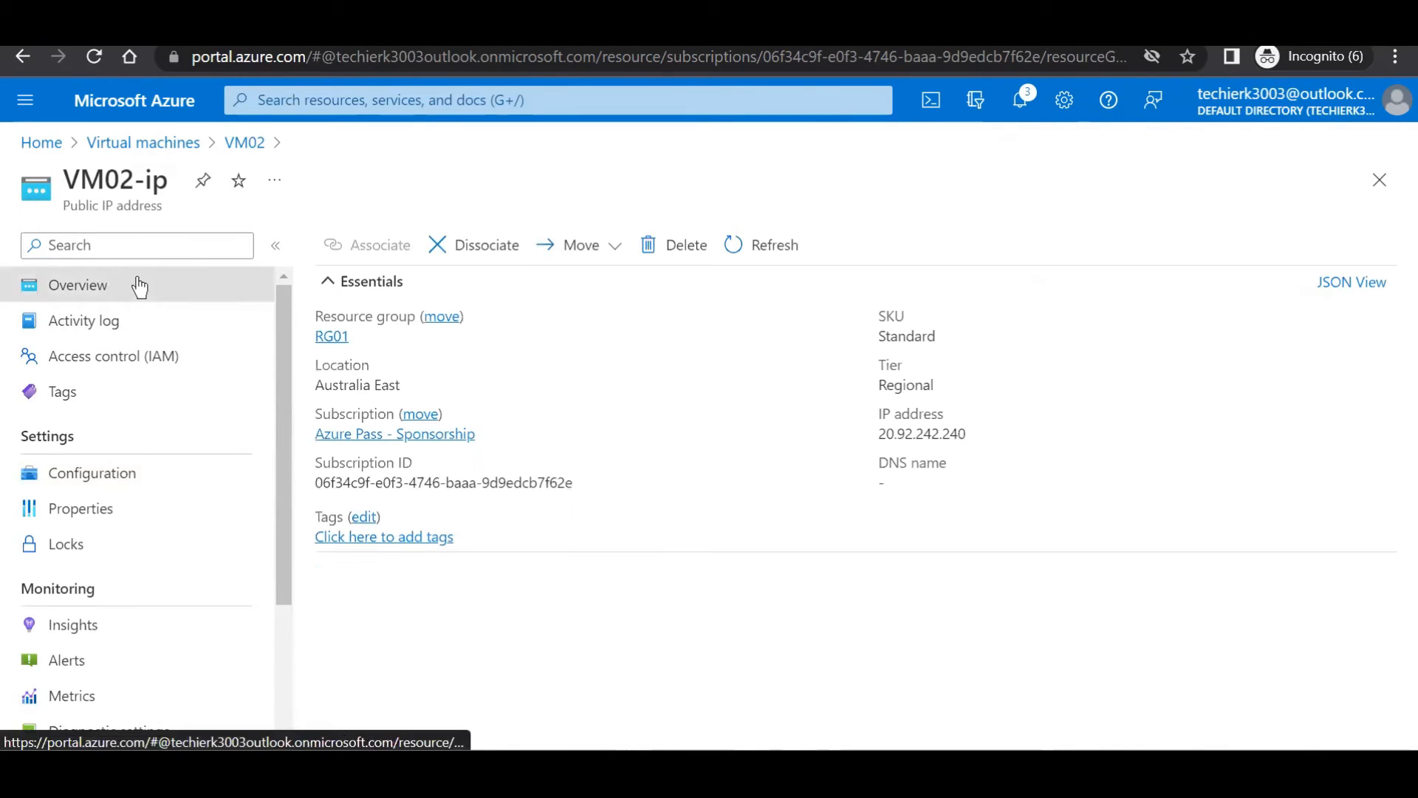
left_click(483, 251)
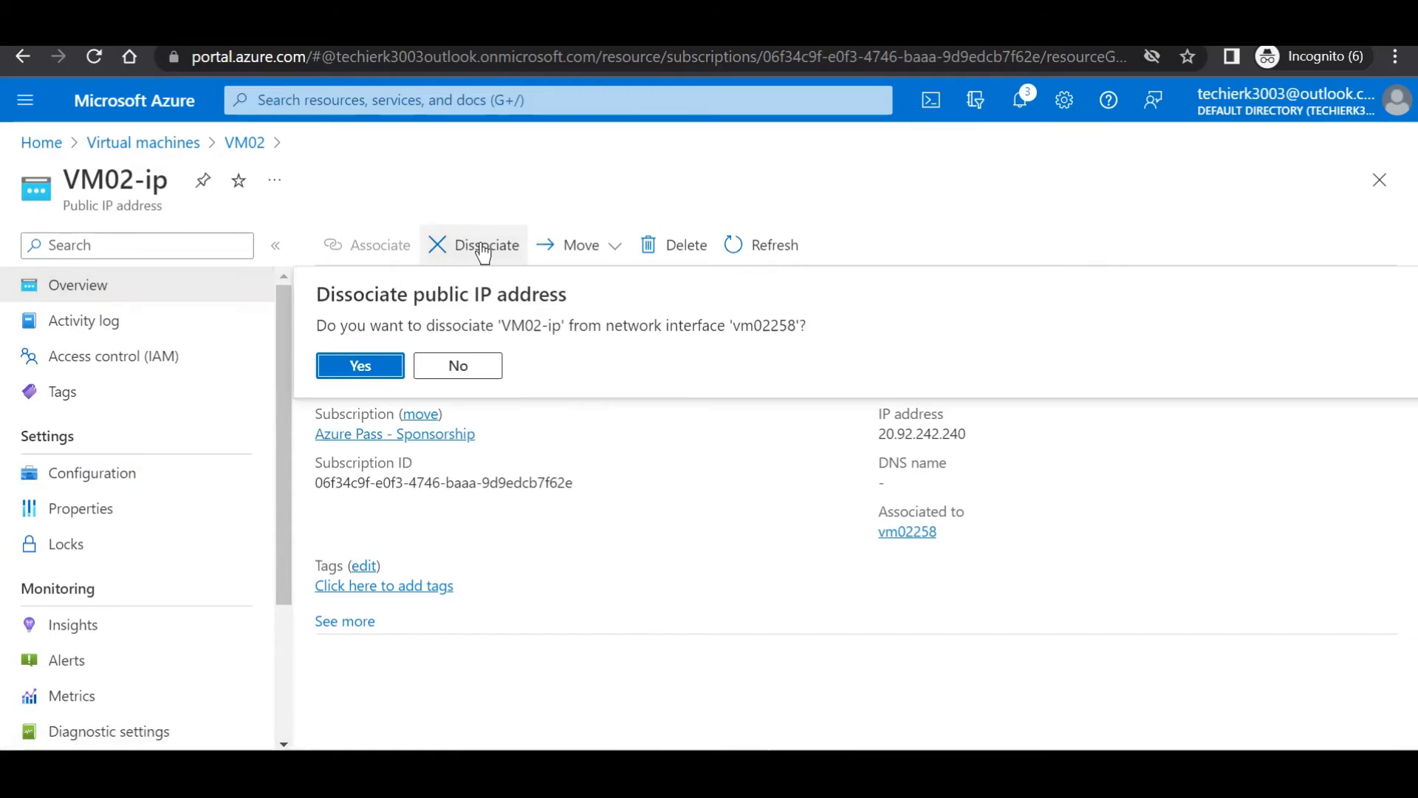
left_click(363, 370)
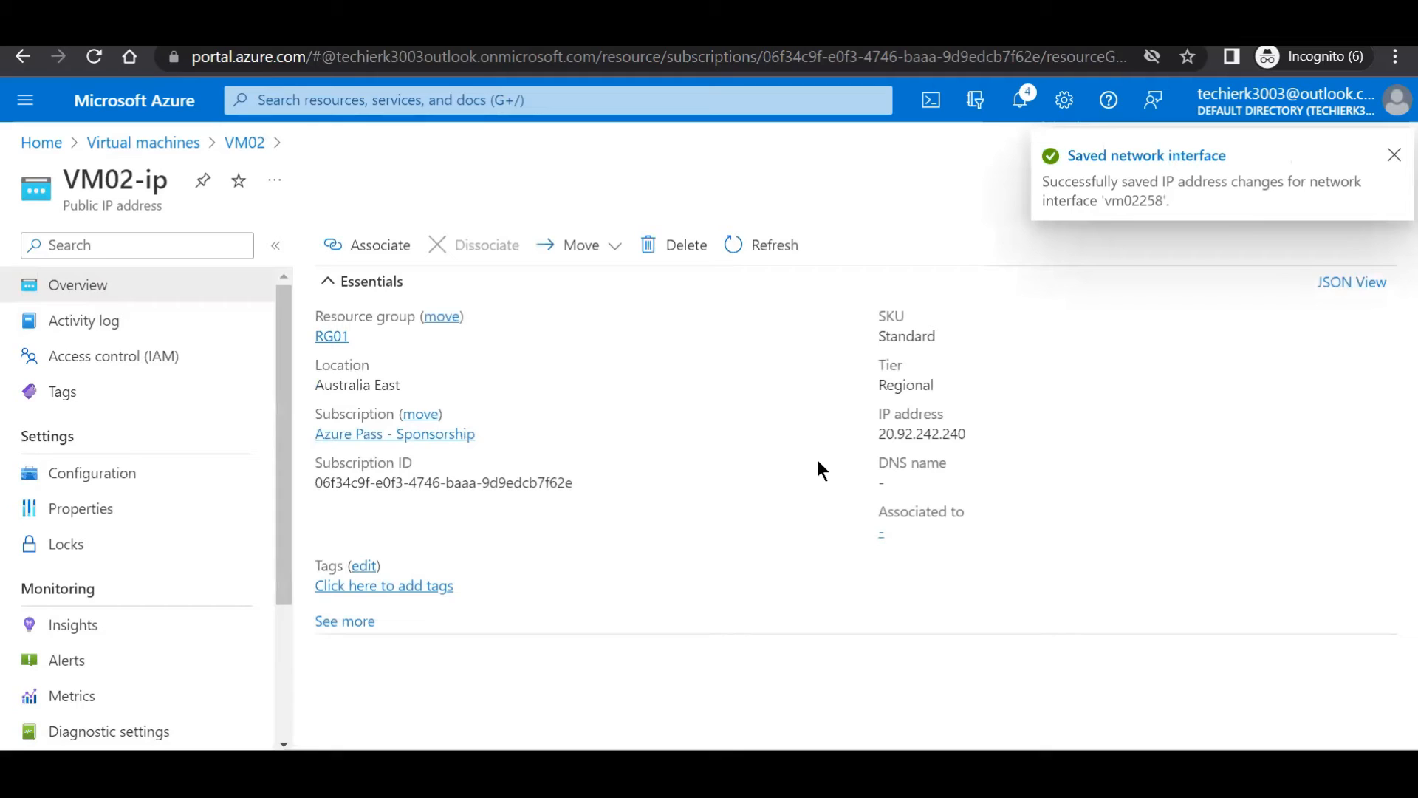
Delete the public IP address VM02-ip and check the public IP field in the refreshed overviews of VM02 and VM01.
left_click(676, 247)
left_click(351, 366)
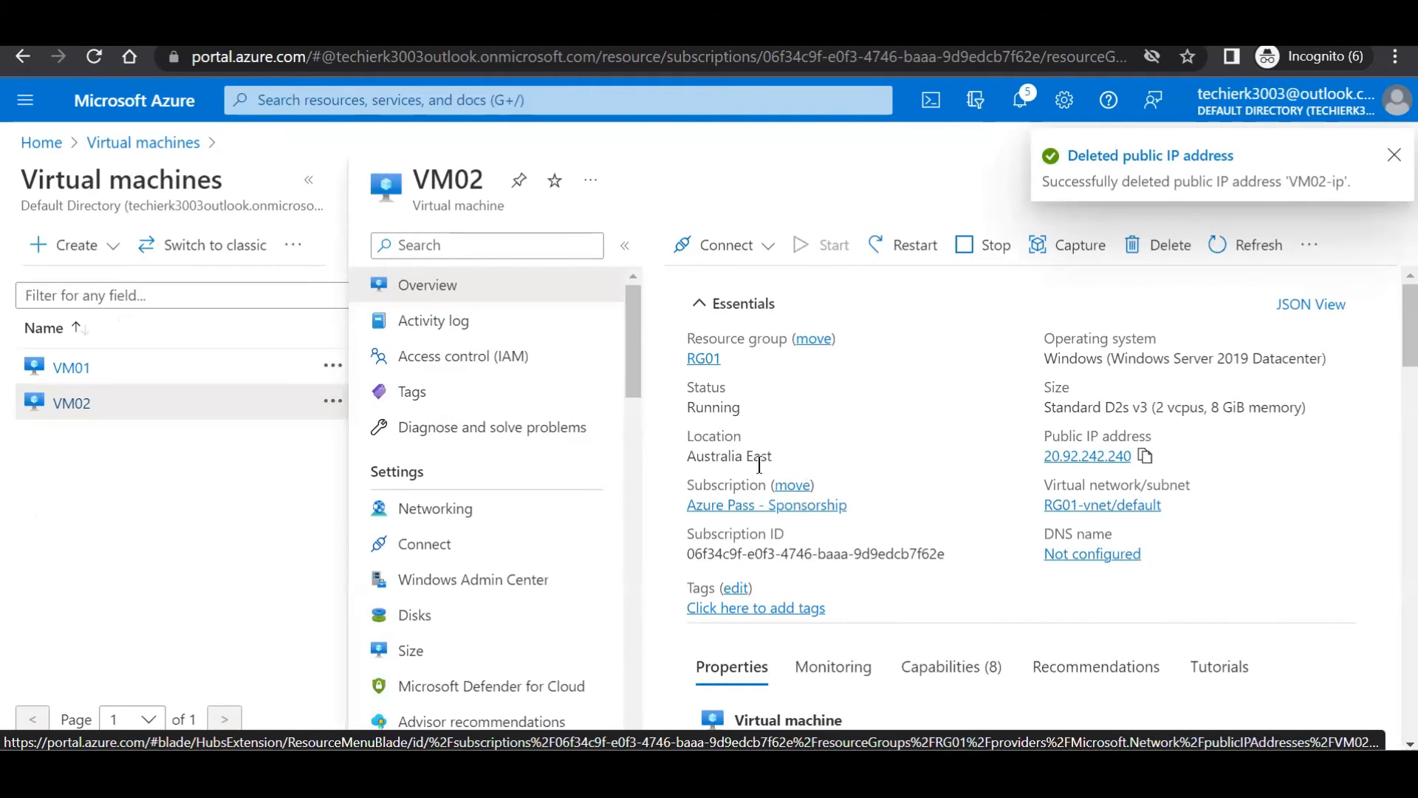
left_click(1274, 253)
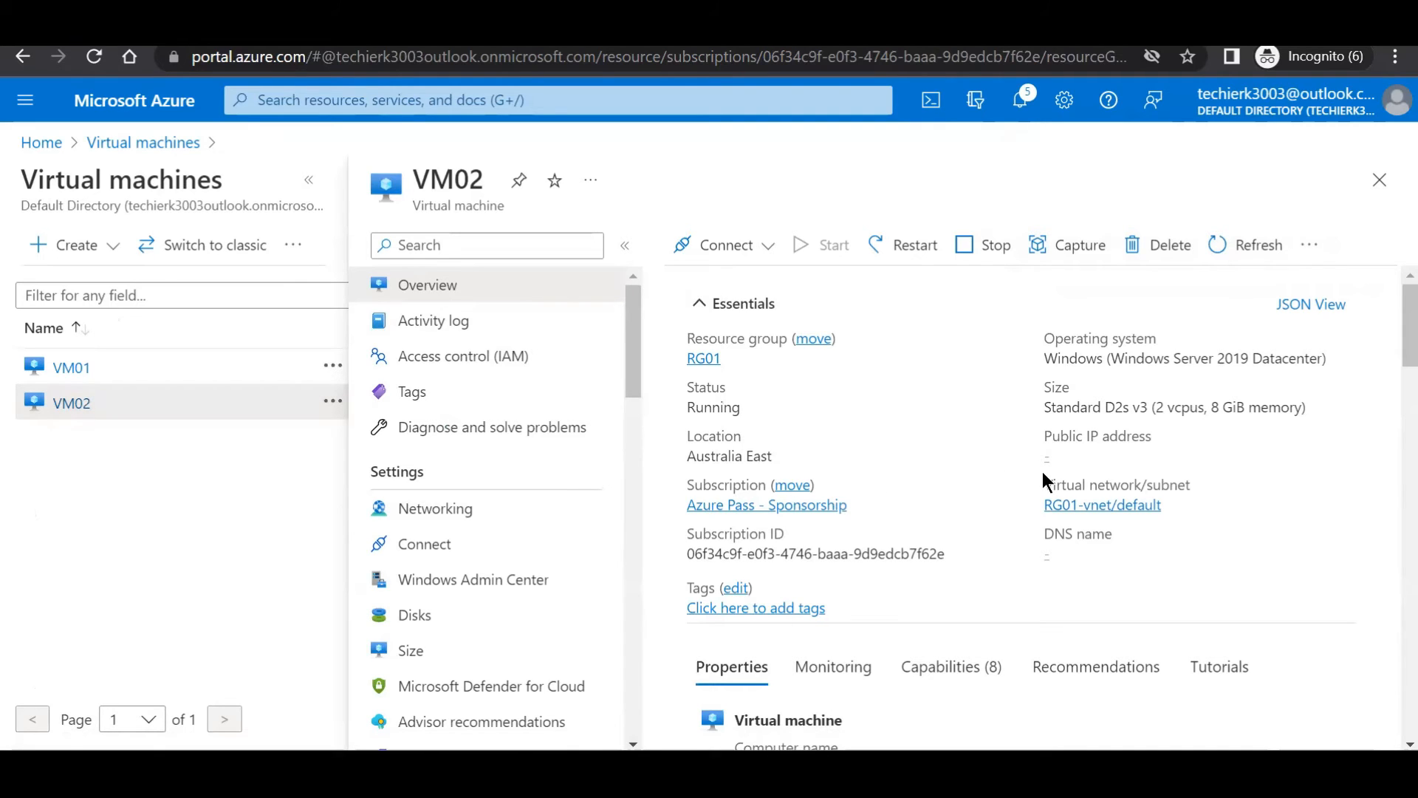
left_click(71, 367)
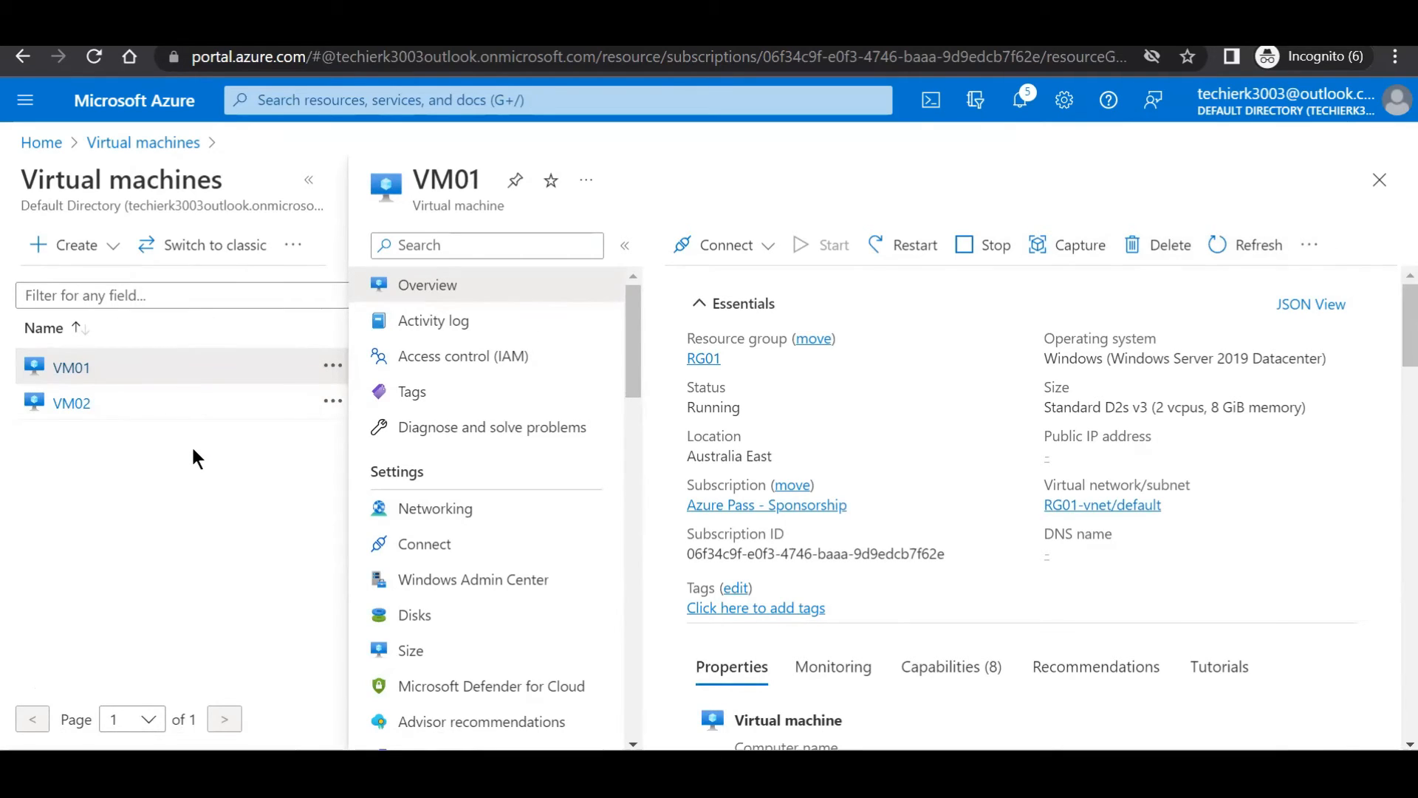
Find the Load balancers service and start creating a new load balancer.
left_click(341, 104)
type("lo")
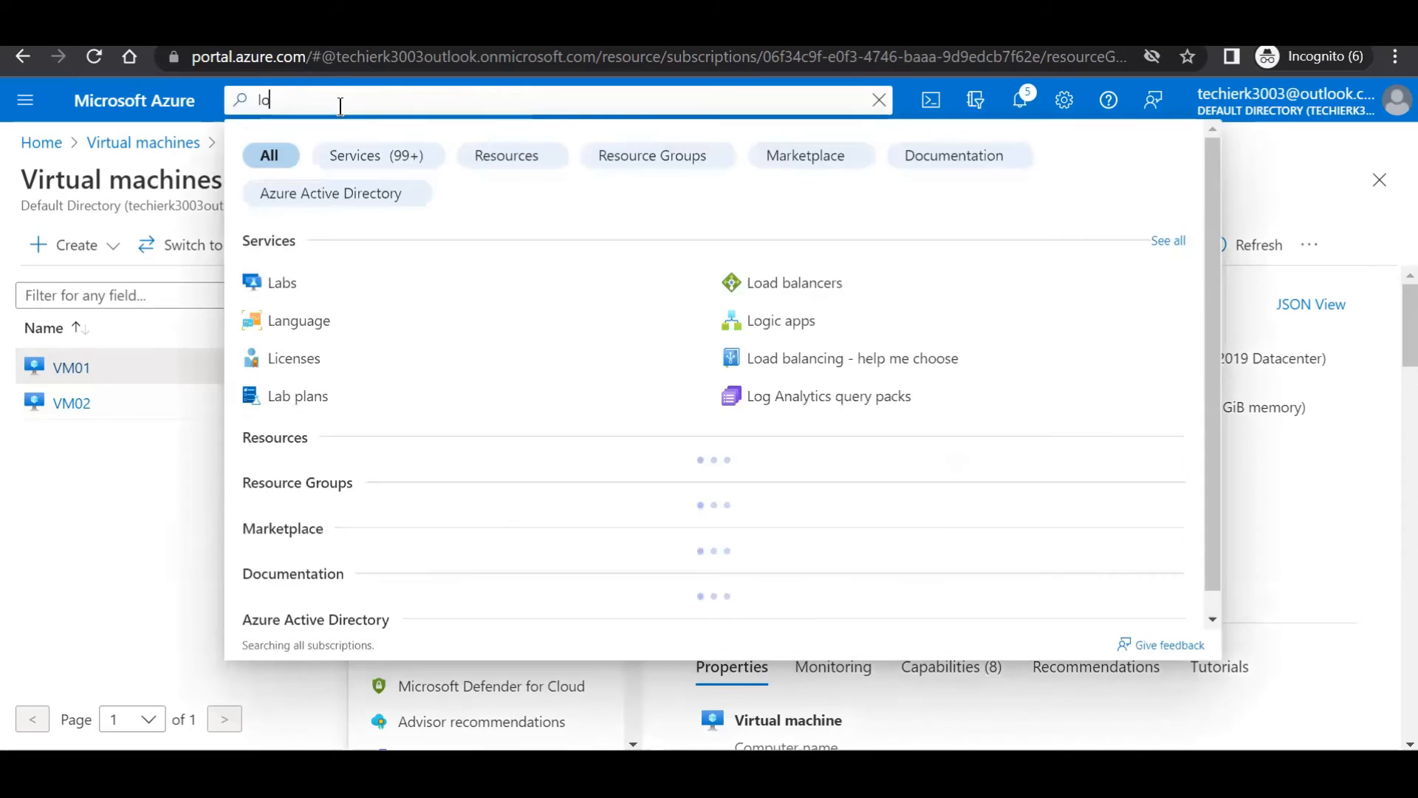
type("ad b")
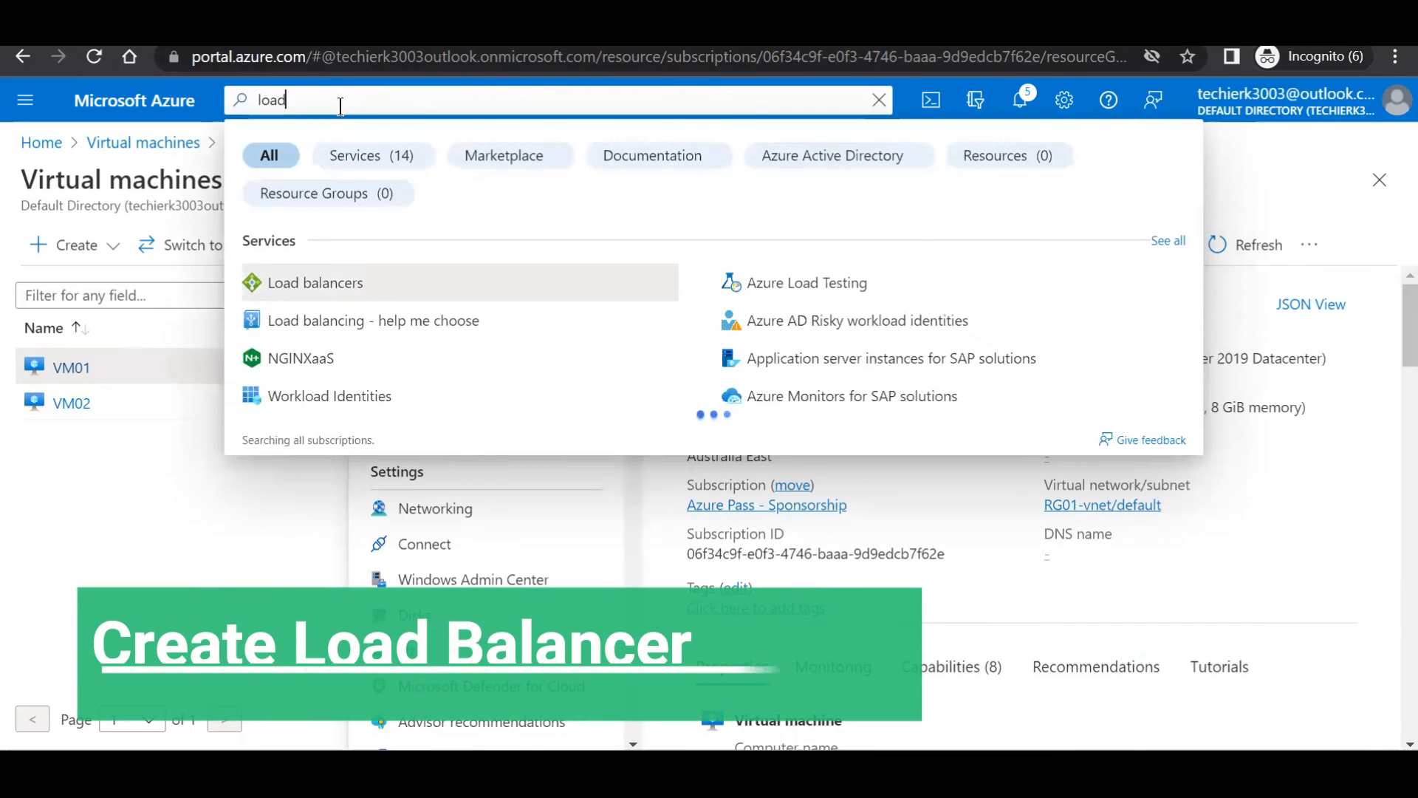
left_click(325, 280)
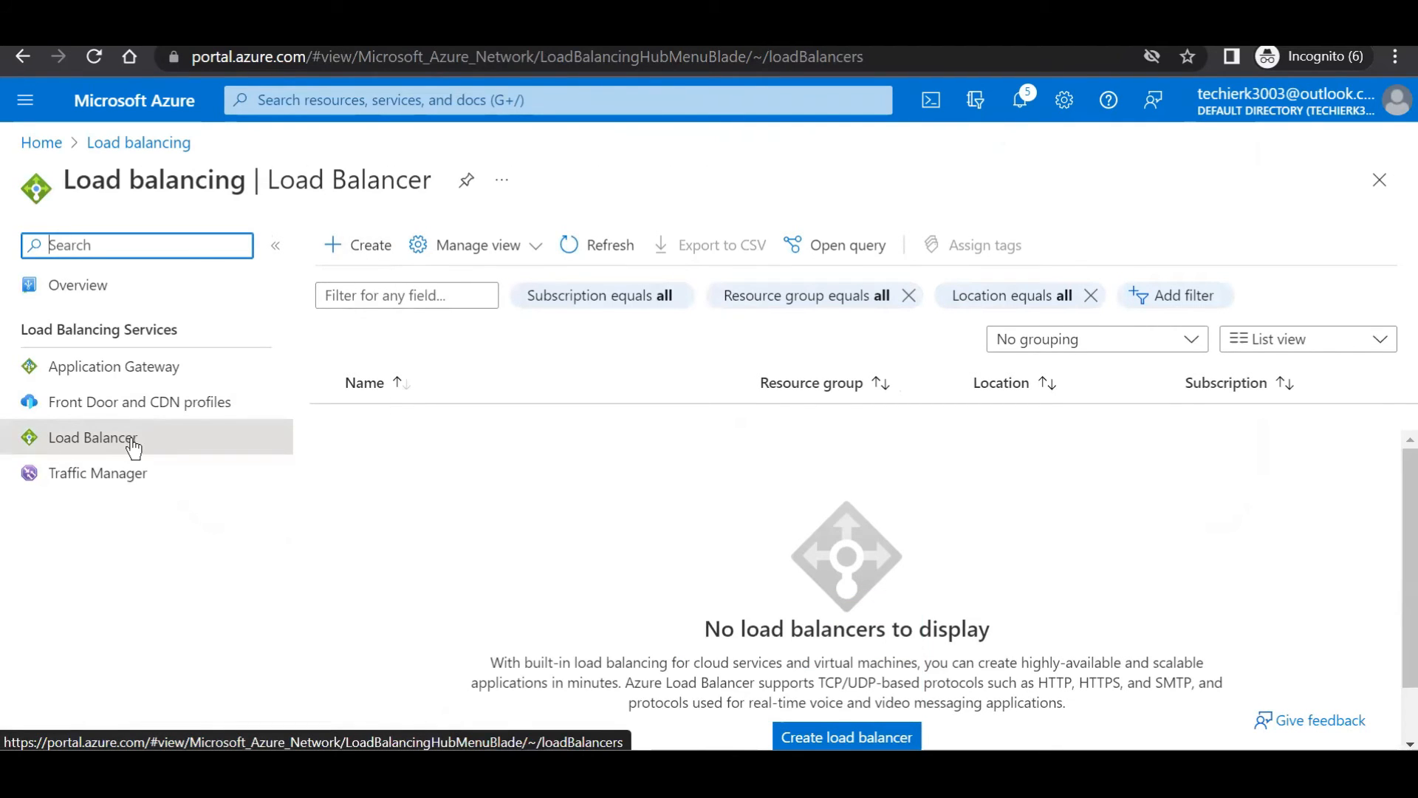
left_click(130, 444)
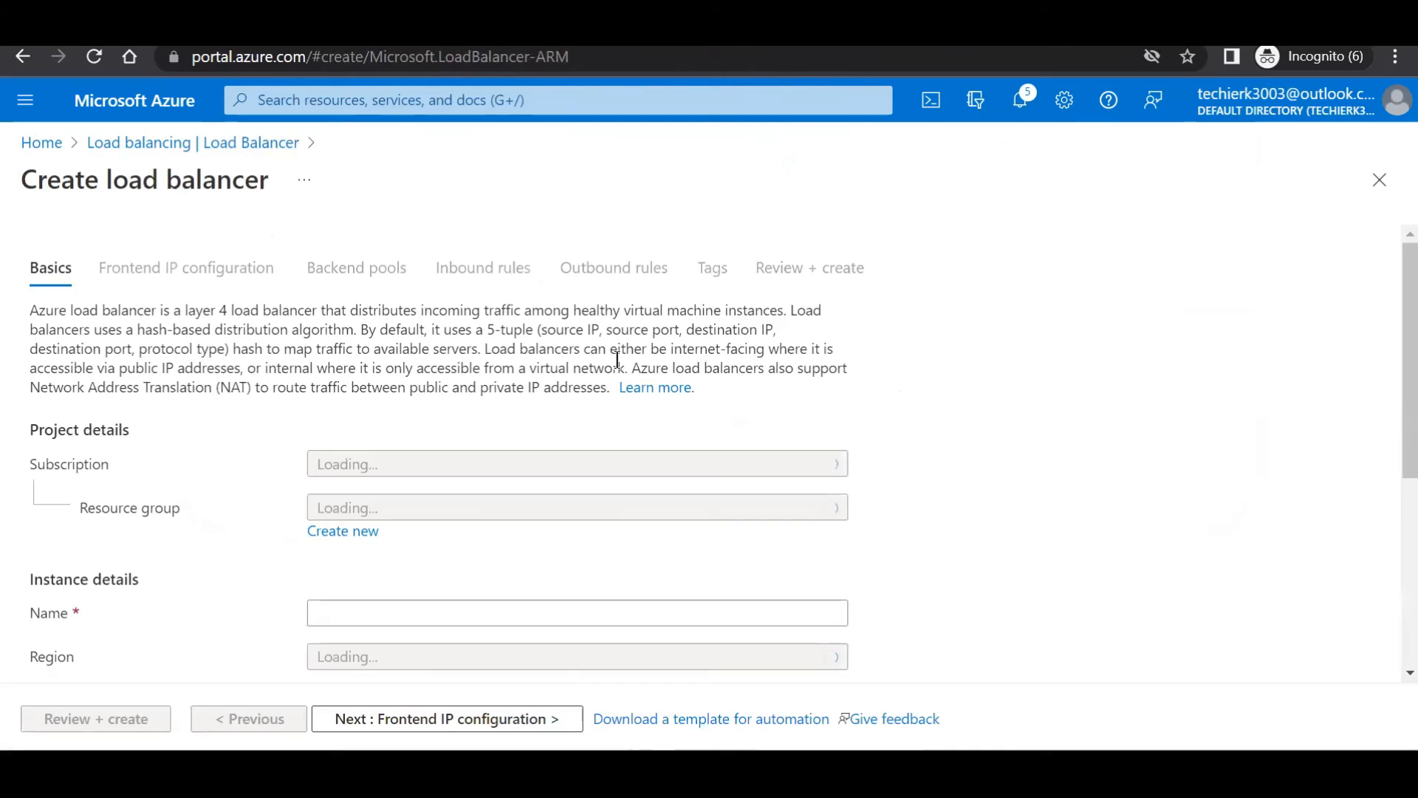
scroll(1000, 404, "down", 1)
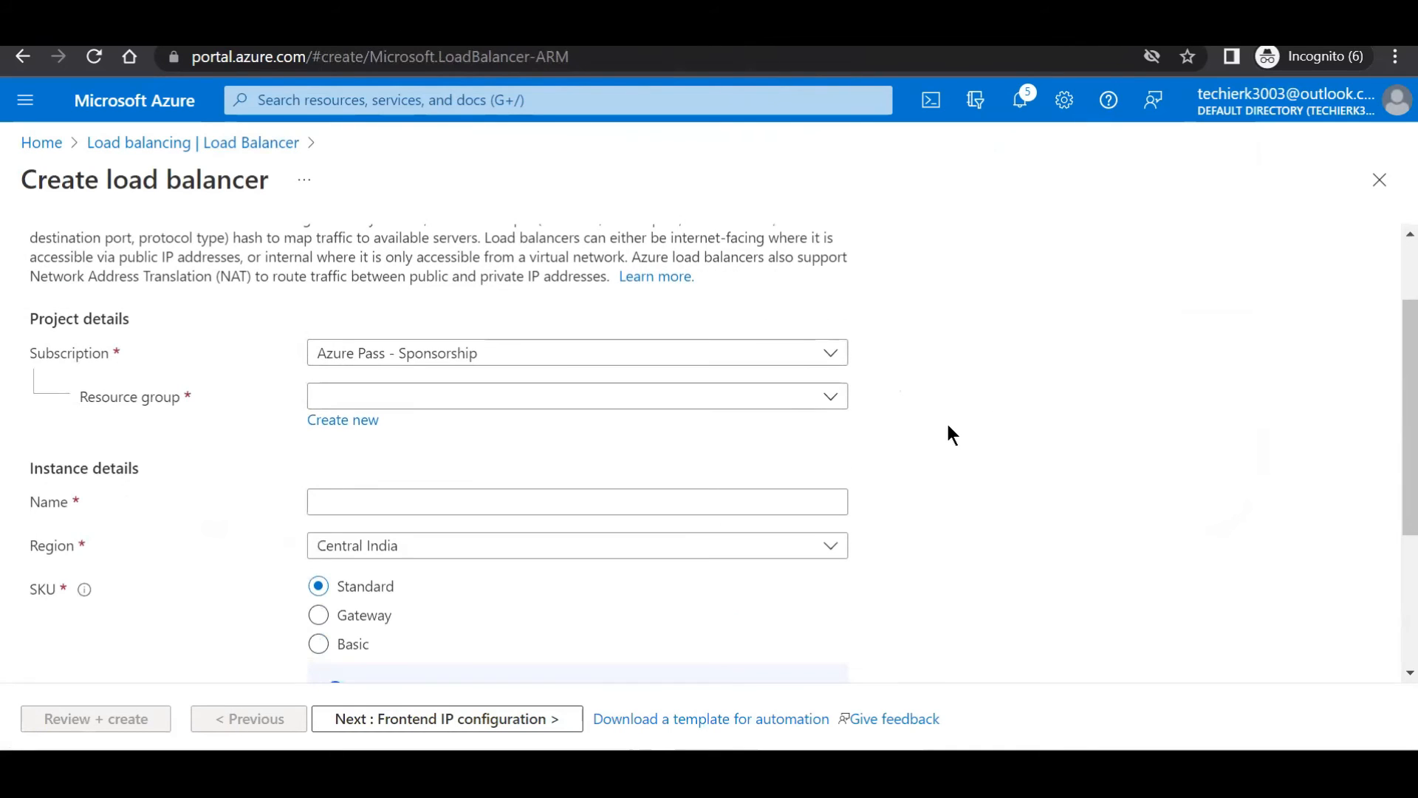
Fill in the load balancer basics with resource group RG01, name lb01 and type Public.
left_click(831, 400)
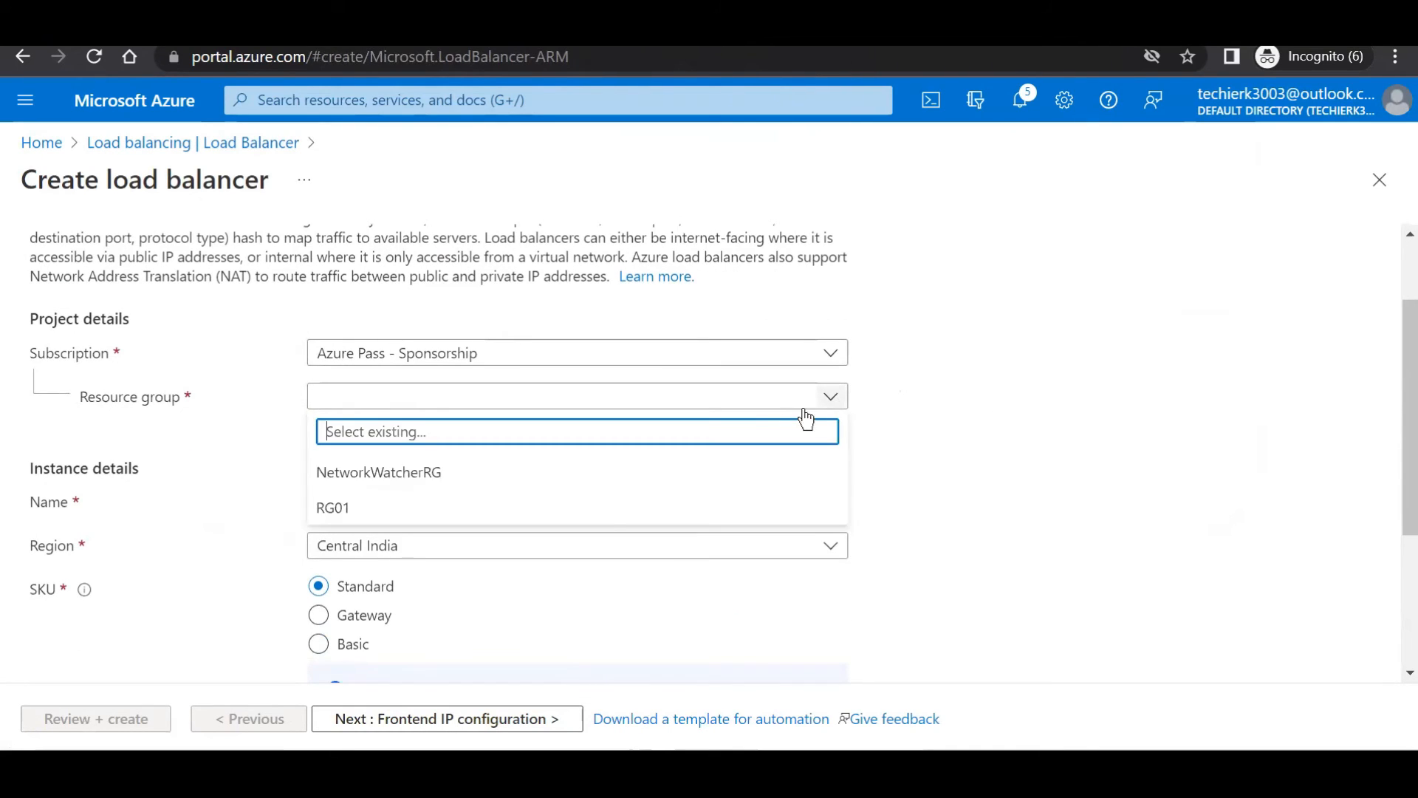
left_click(490, 519)
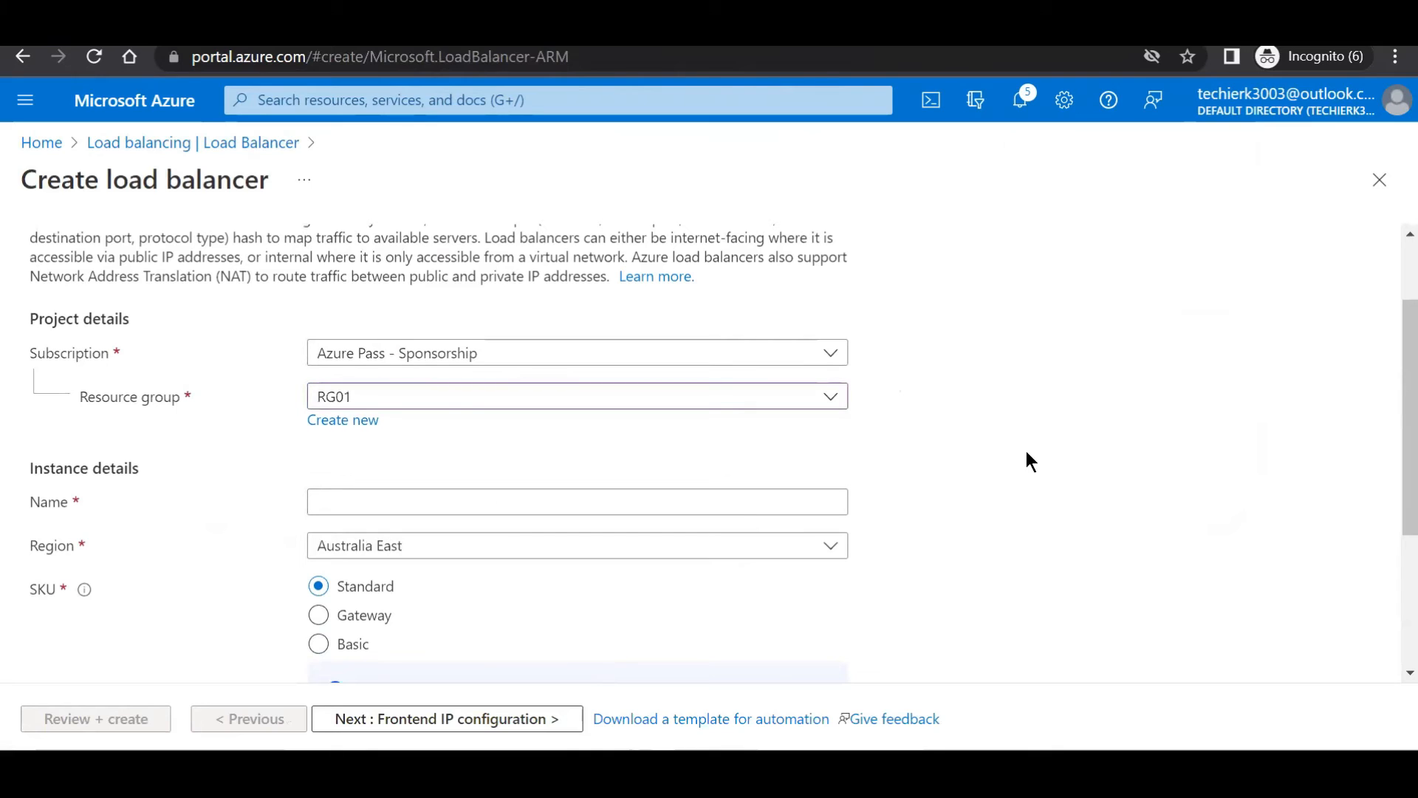
scroll(1026, 452, "down", 2)
scroll(1027, 452, "down", 2)
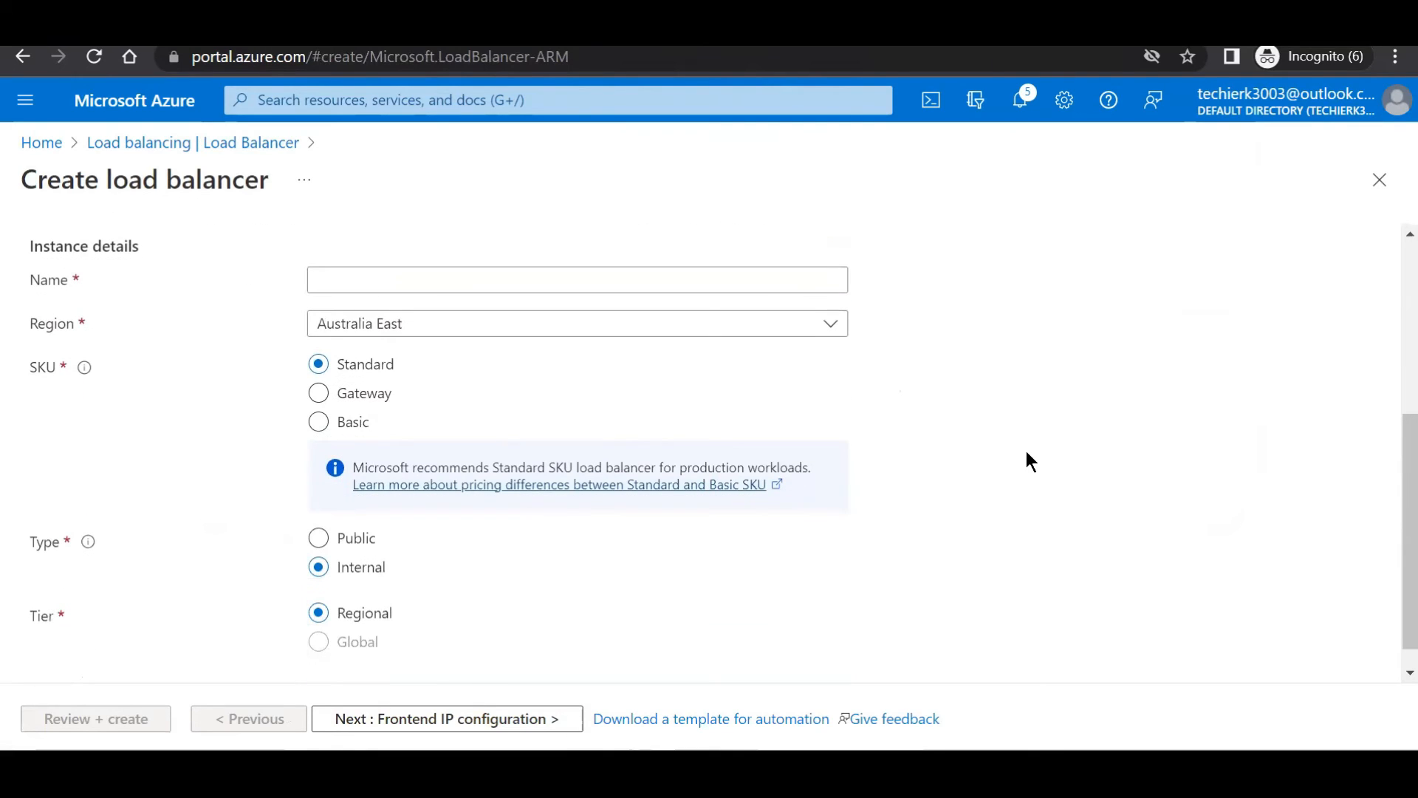
left_click(487, 281)
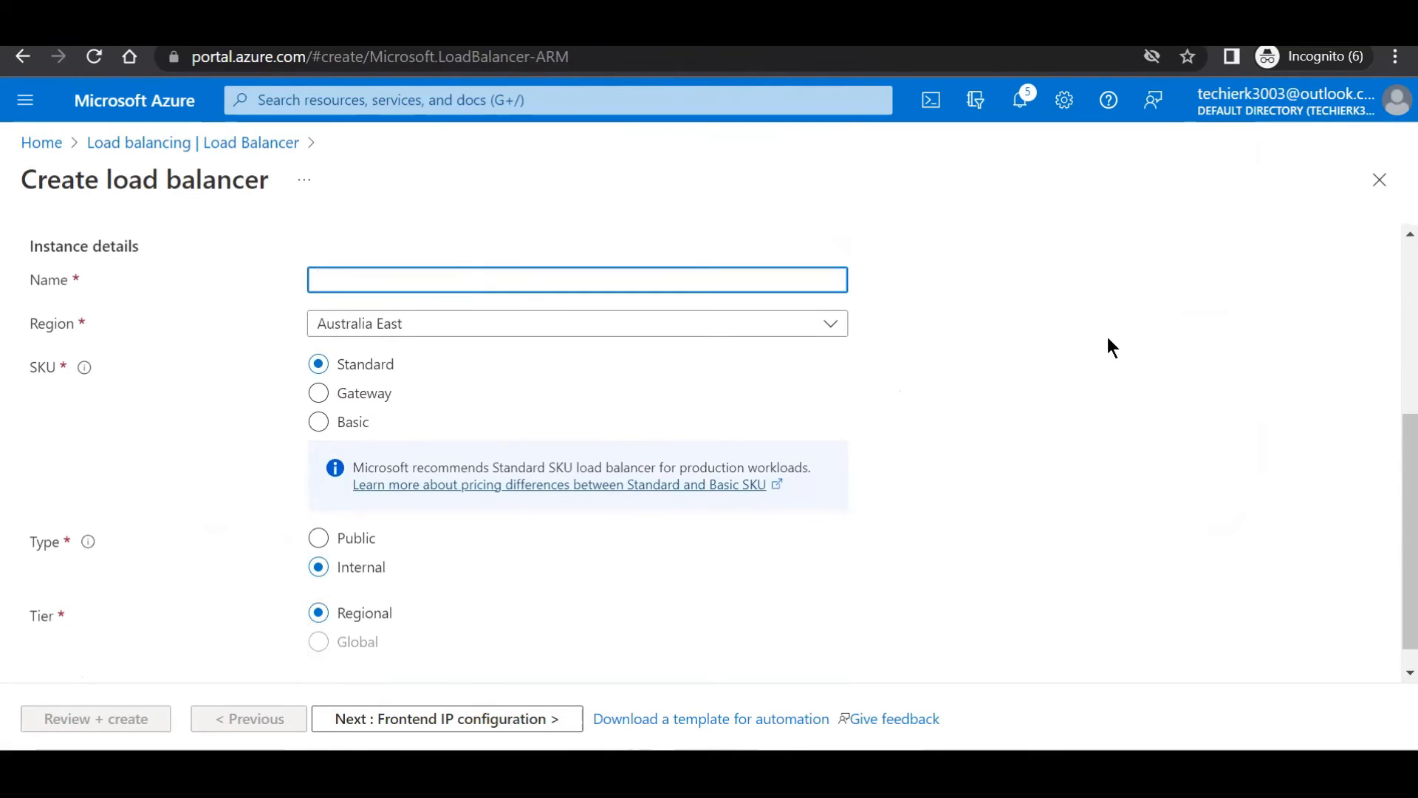
type("lb01")
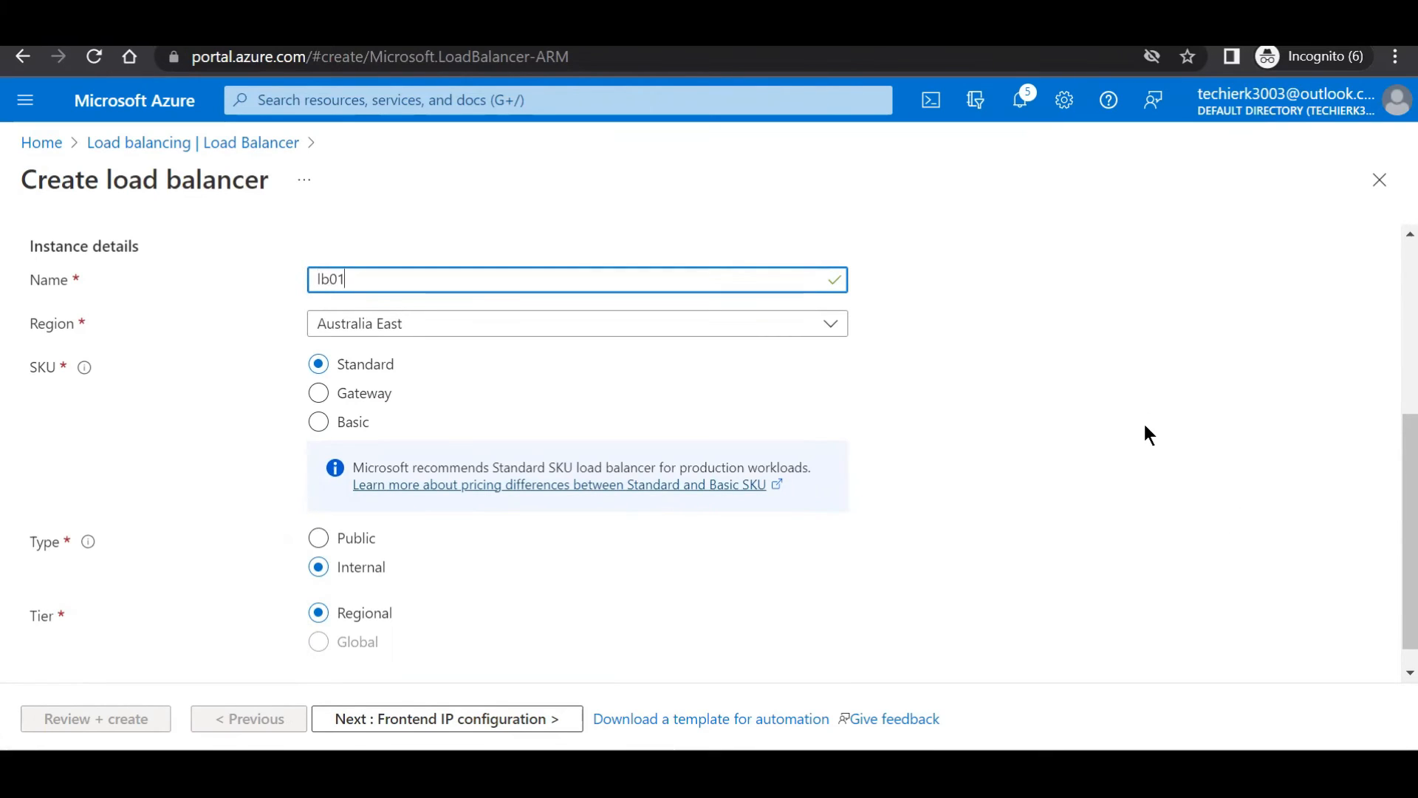
scroll(1145, 435, "down", 1)
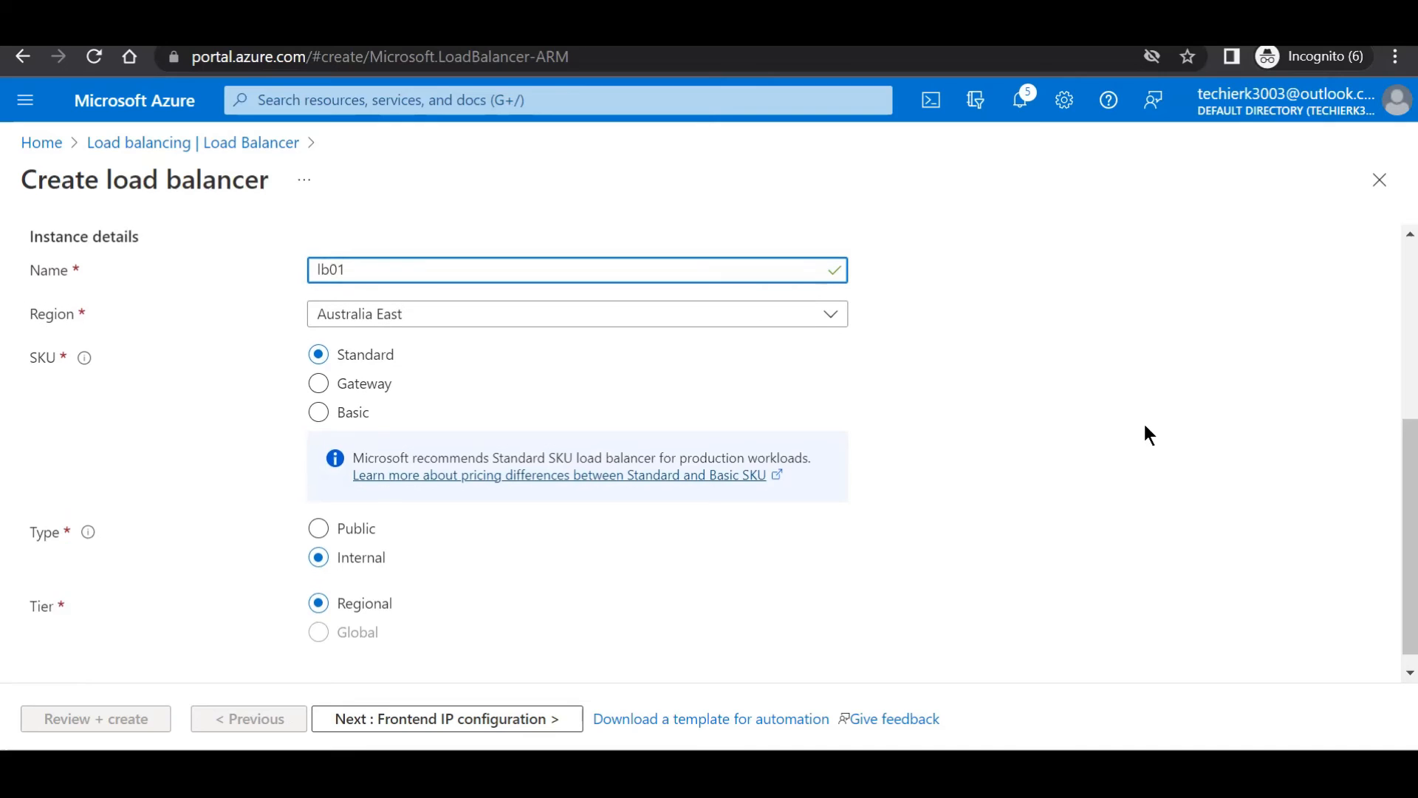
left_click(319, 518)
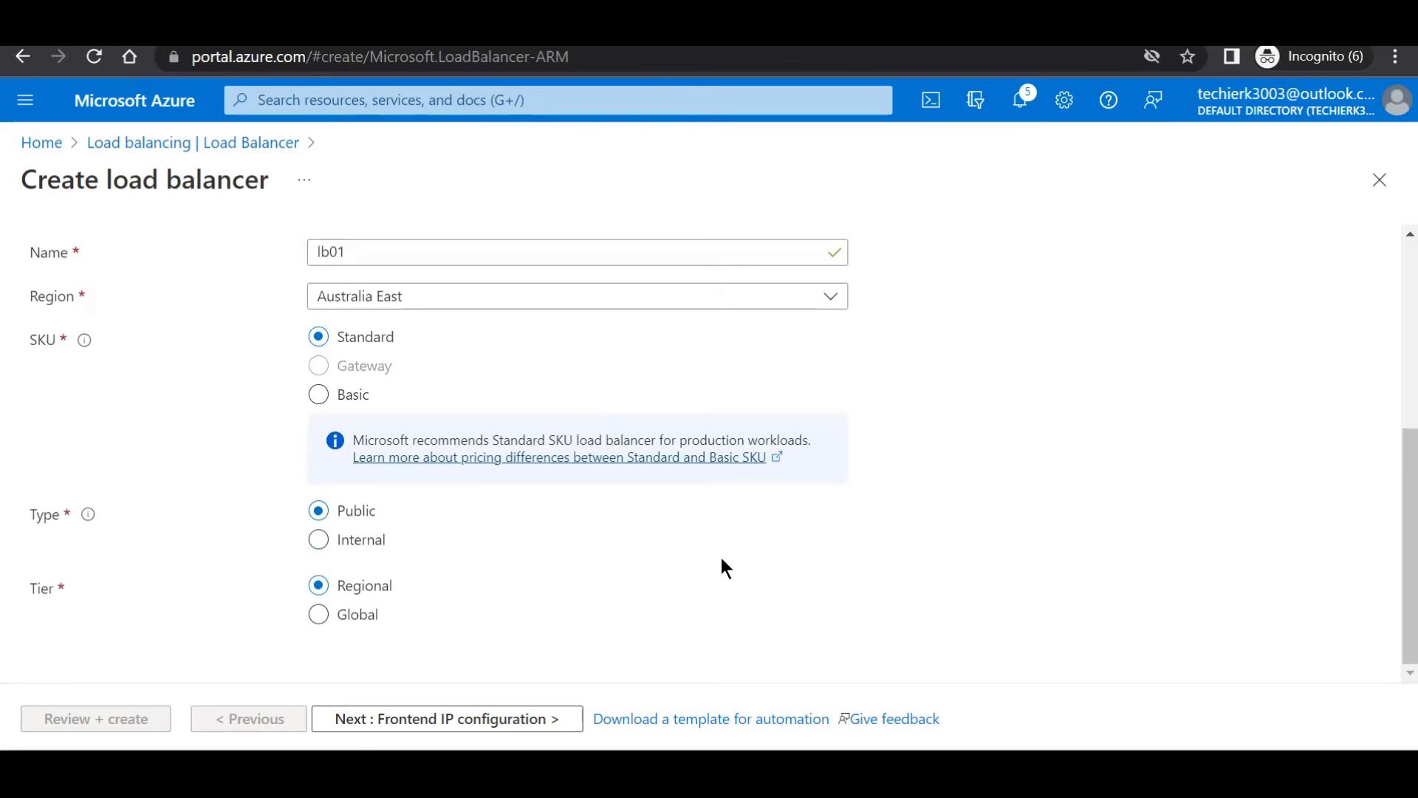
Start a frontend IP configuration named fip01 and look through the existing public IP addresses.
left_click(473, 720)
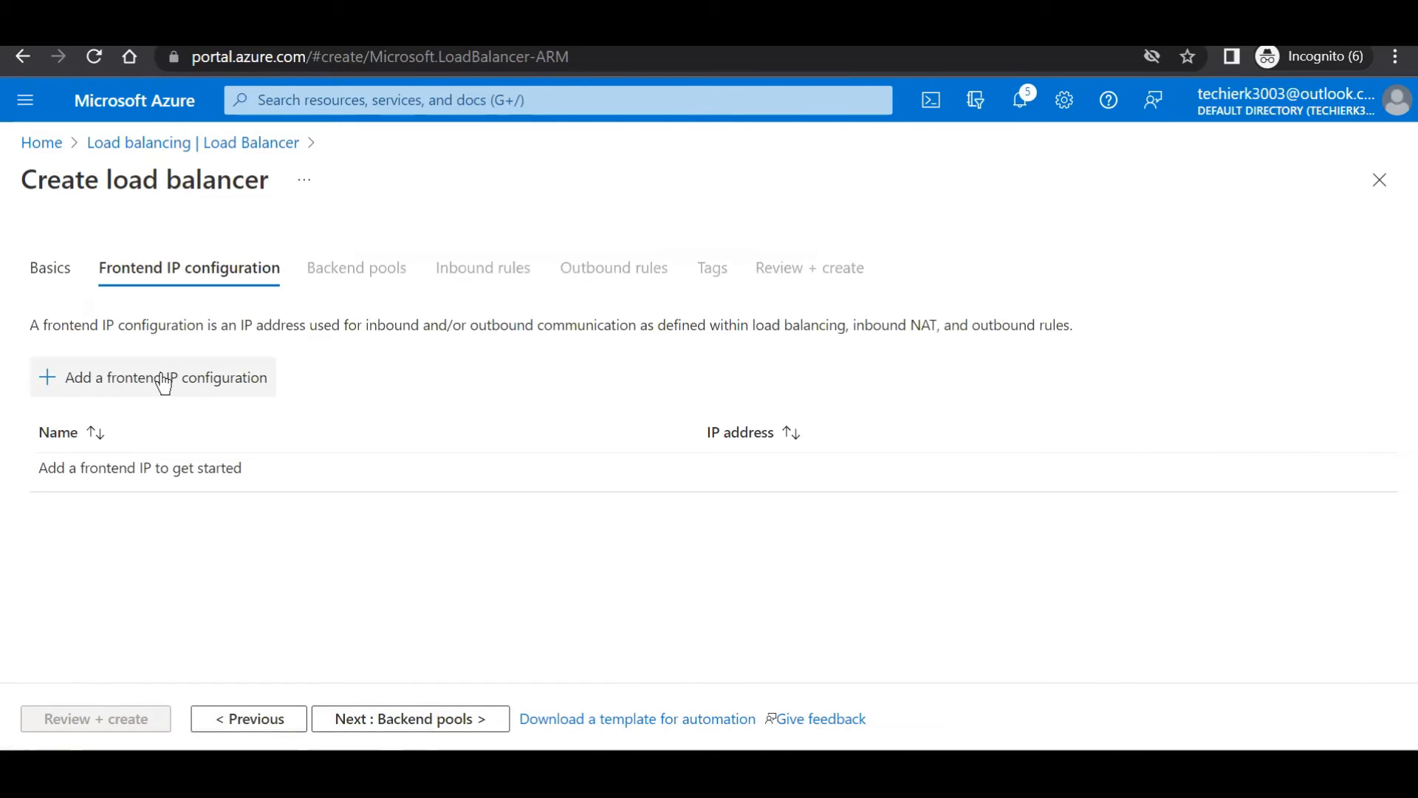
left_click(164, 380)
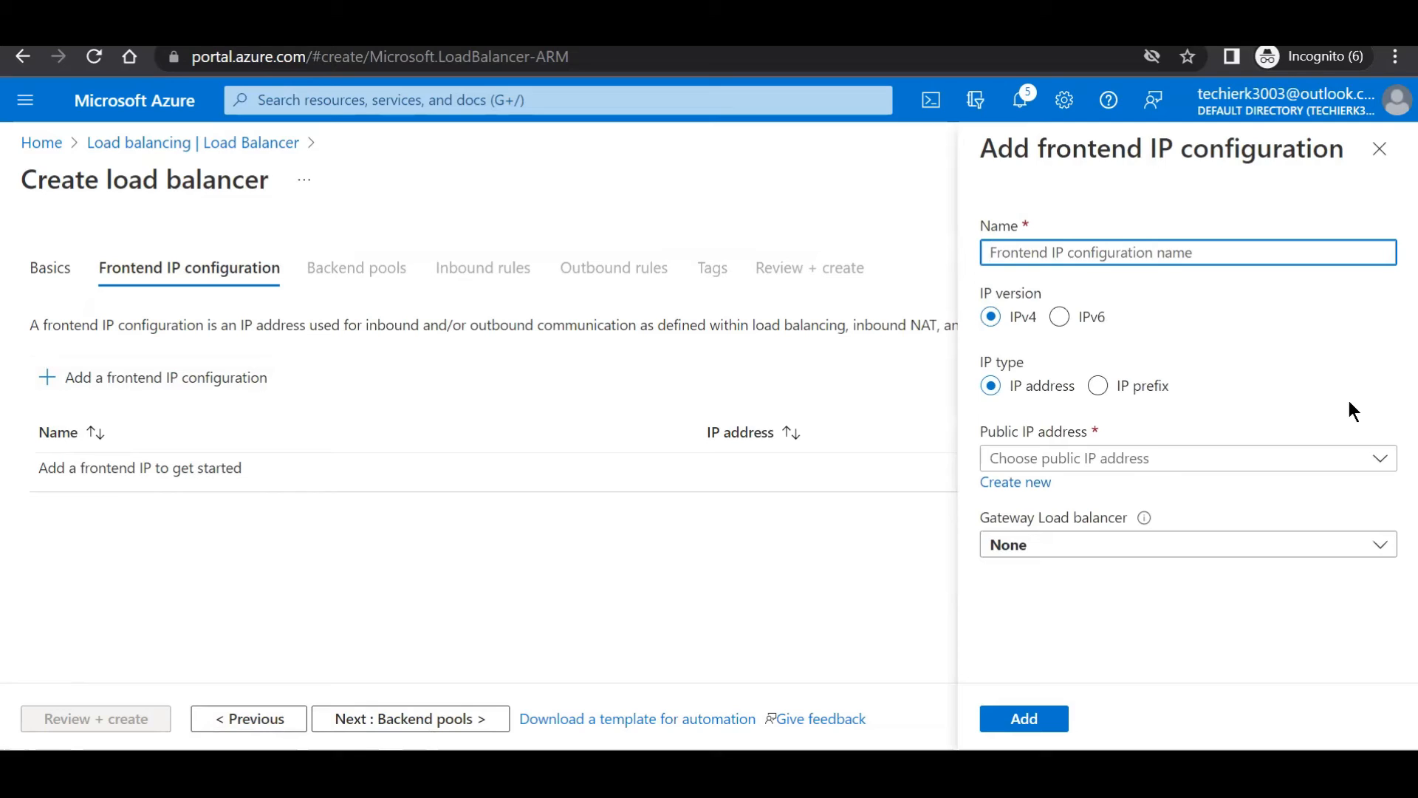
type("fip01")
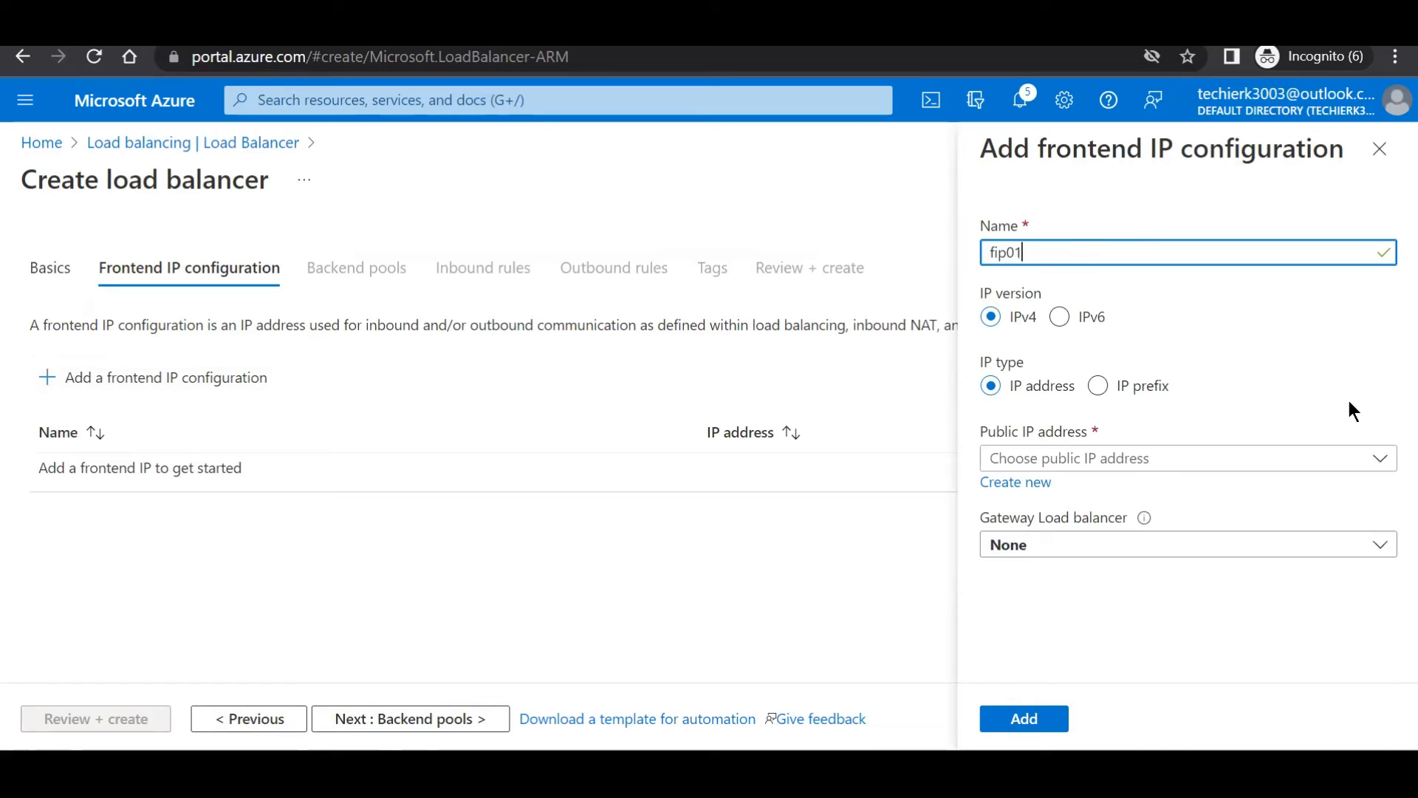
left_click(1341, 461)
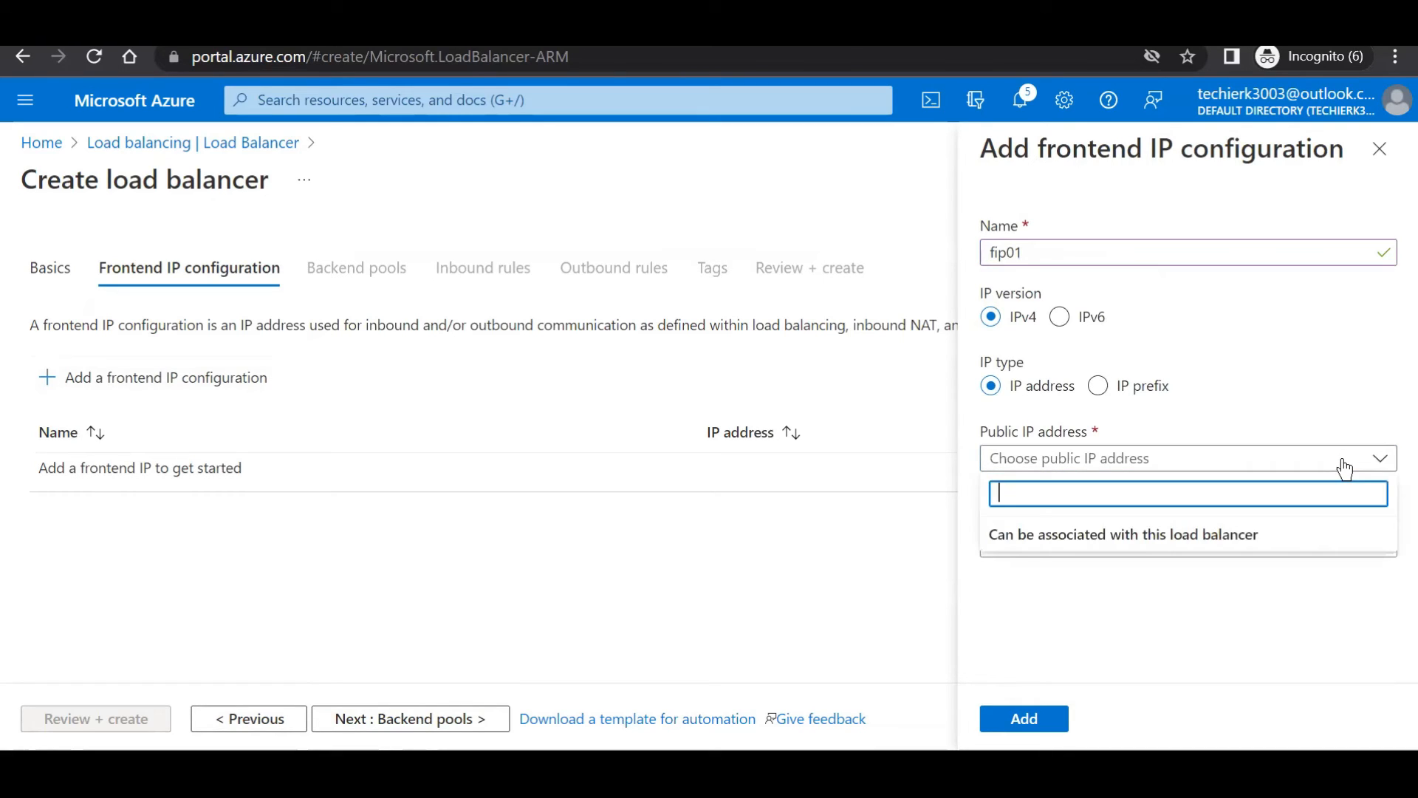
left_click(1344, 465)
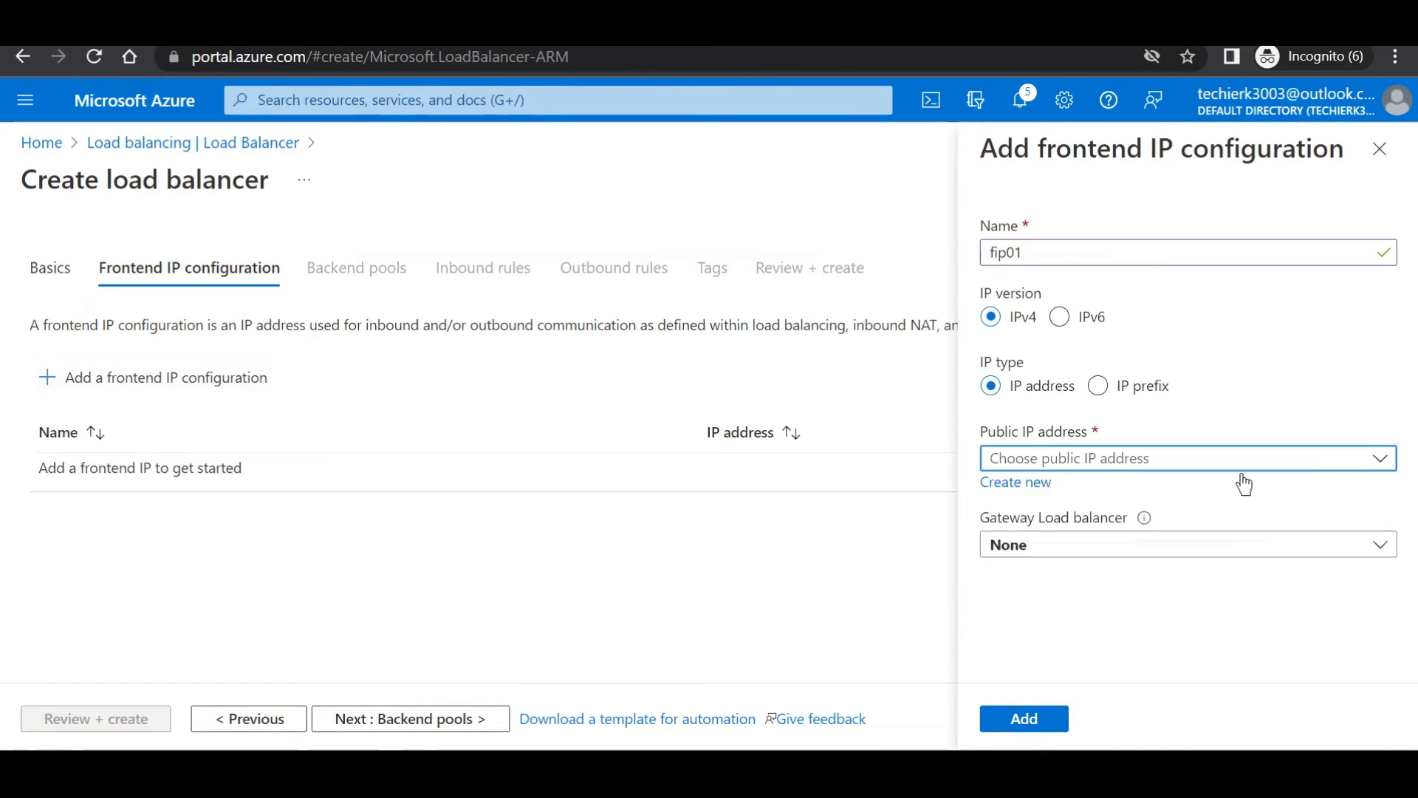
Create a new public IP address named lbpip for the frontend and add the configuration to the load balancer.
left_click(1021, 484)
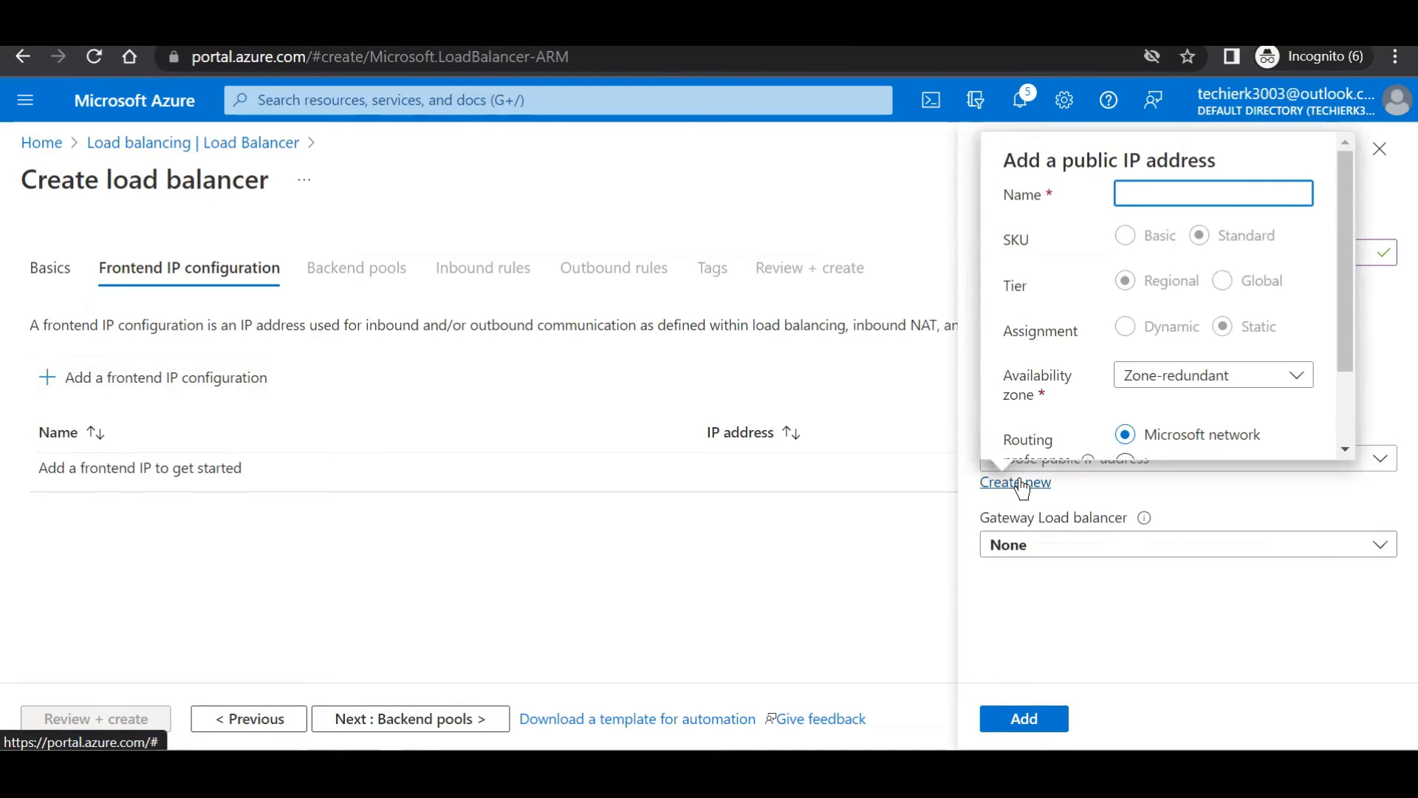
type("lbpip")
scroll(1248, 340, "down", 2)
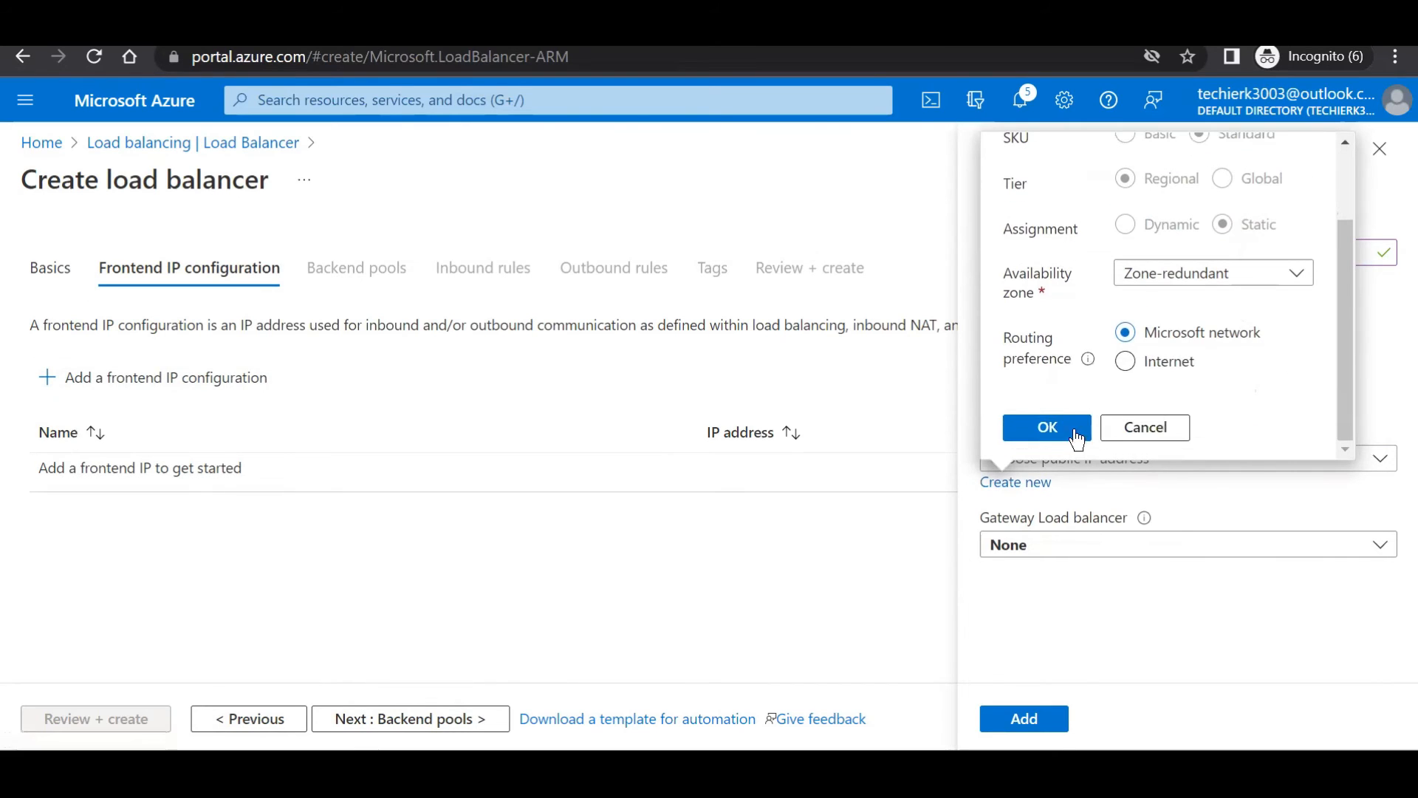
left_click(1032, 431)
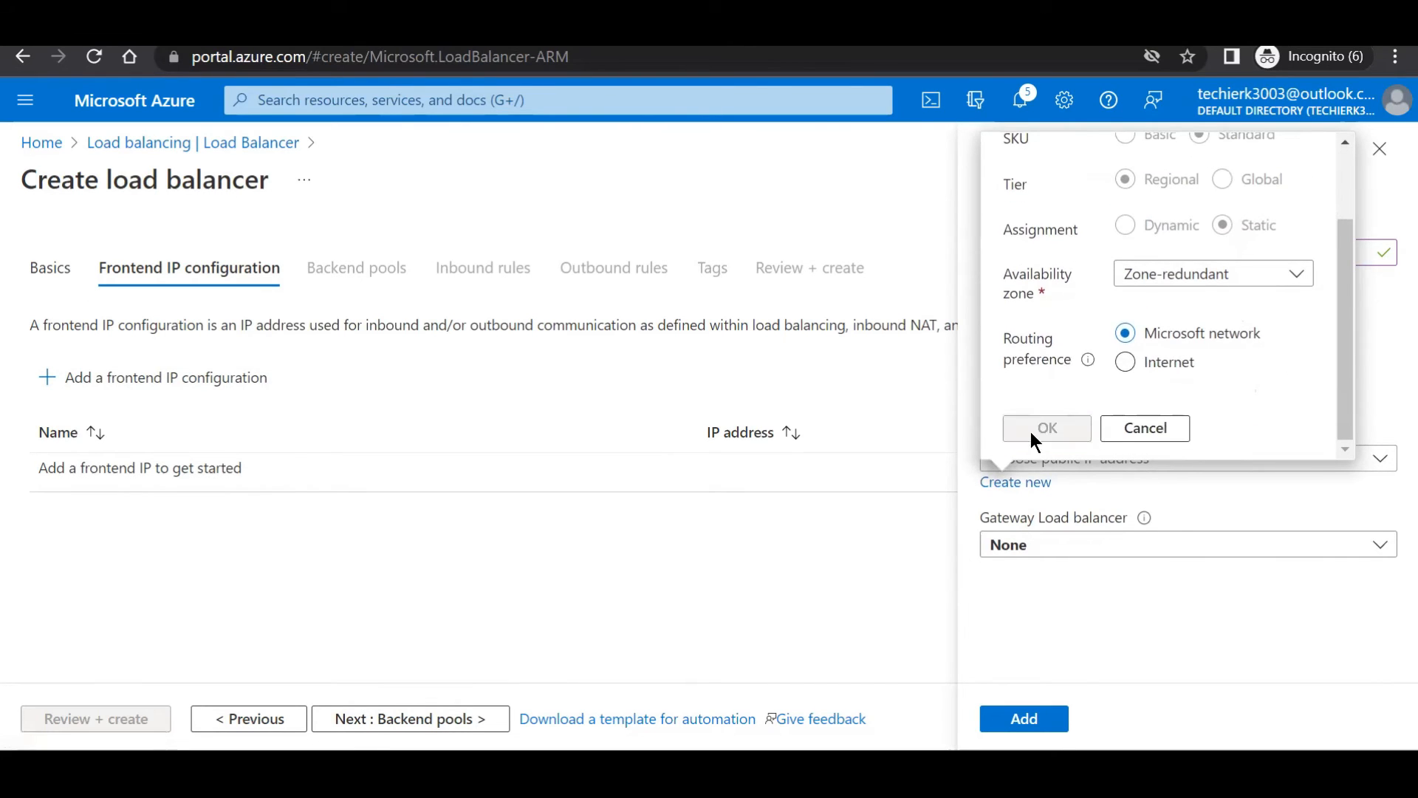
left_click(1017, 728)
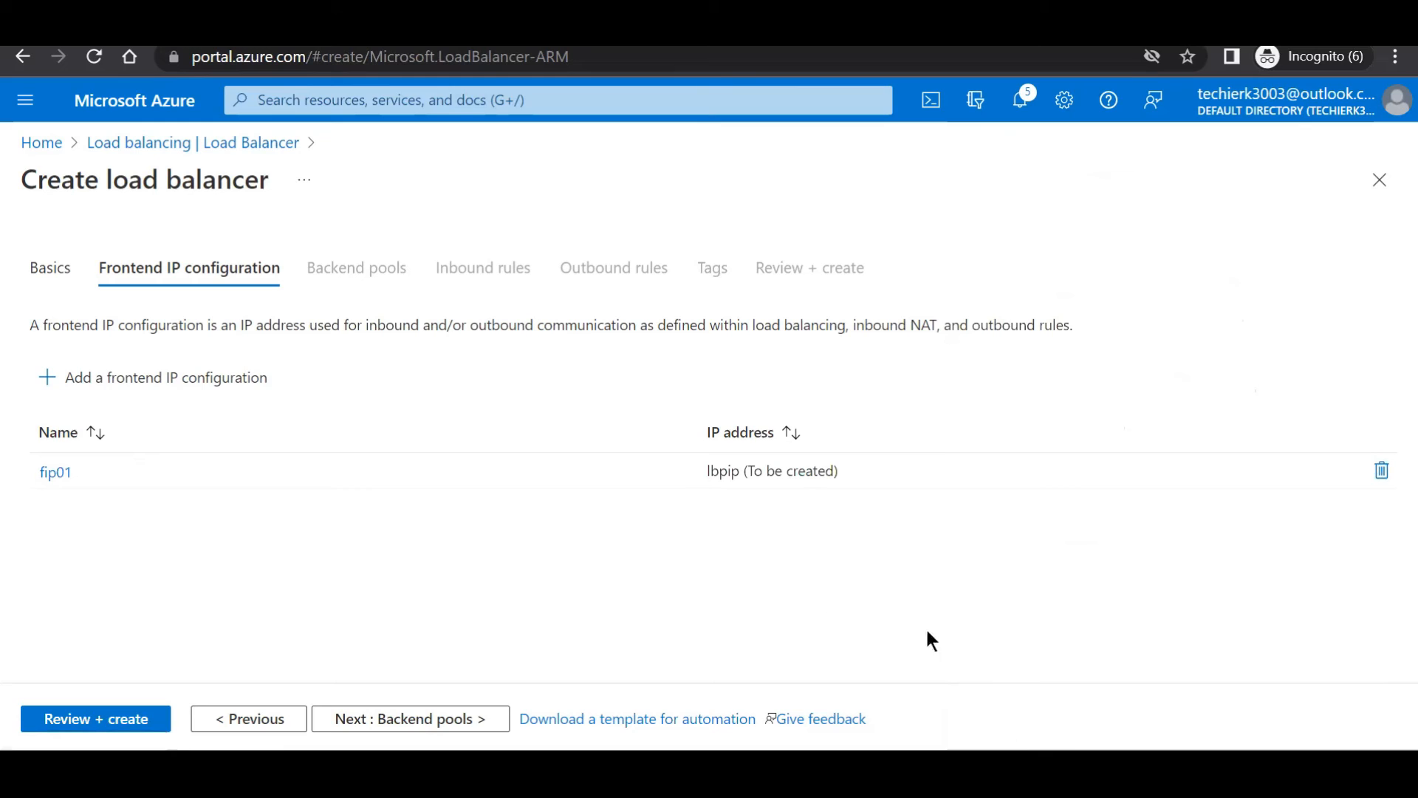
Start a backend pool named bp01 on virtual network RG01-vnet (RG01), configured by IP address.
left_click(408, 709)
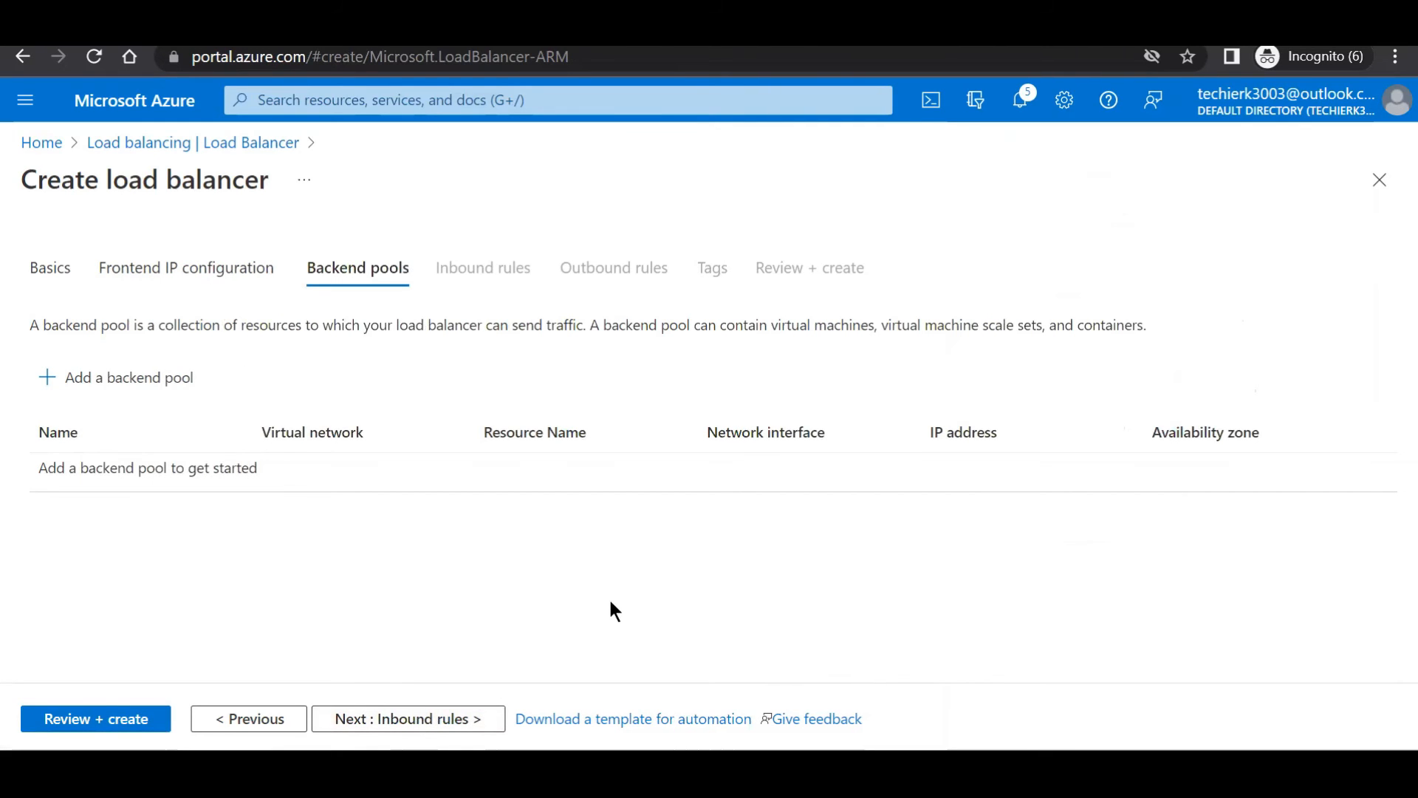
left_click(129, 383)
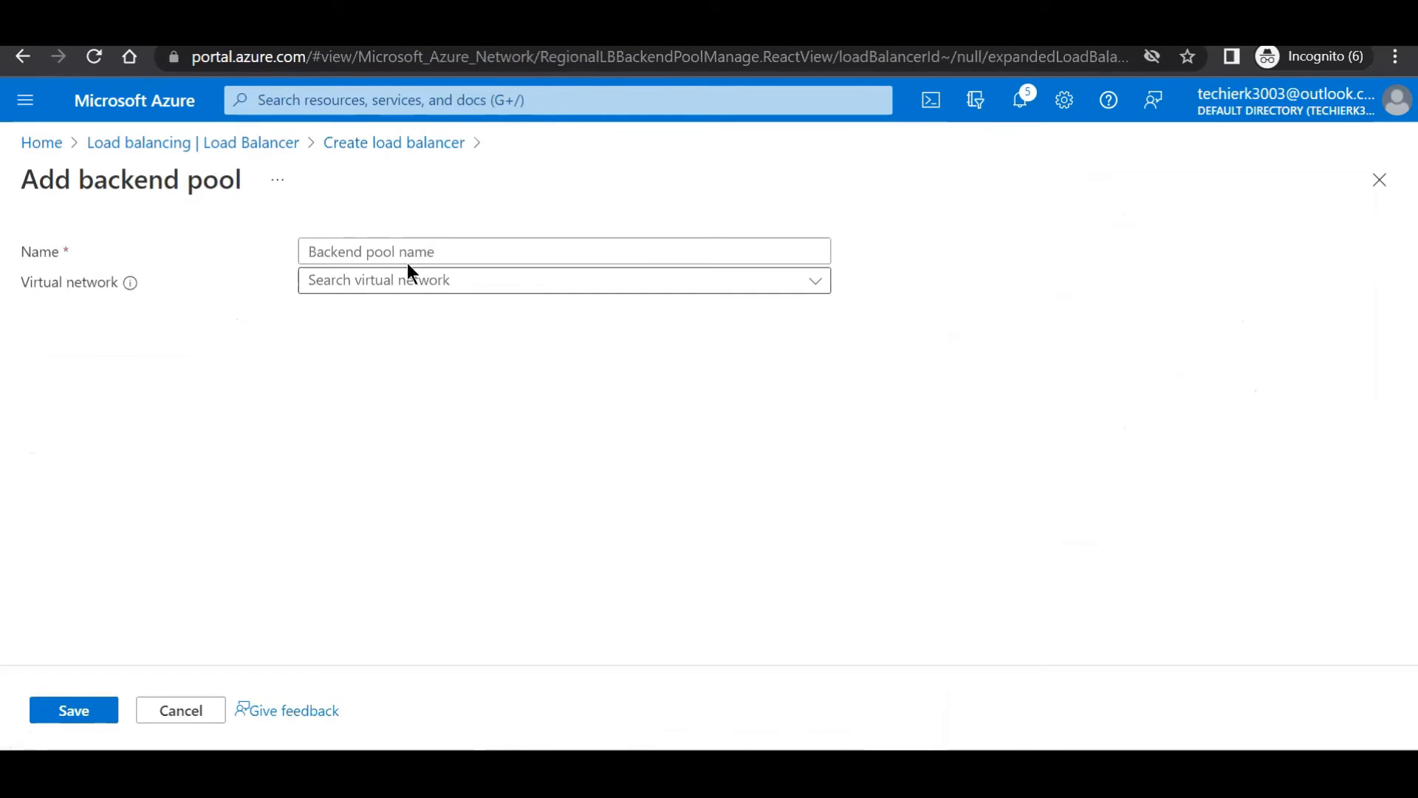
left_click(394, 240)
type("bp01")
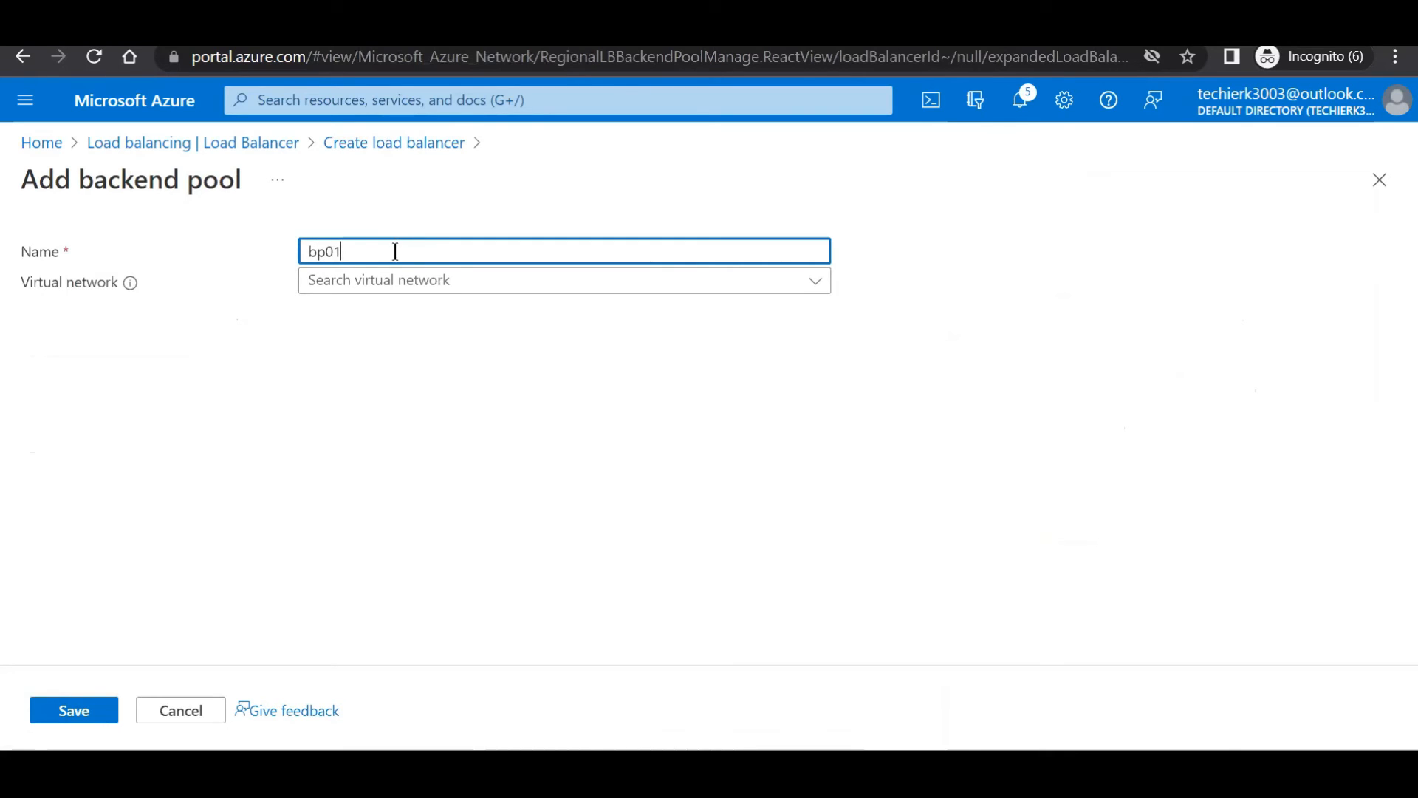
left_click(395, 285)
left_click(390, 314)
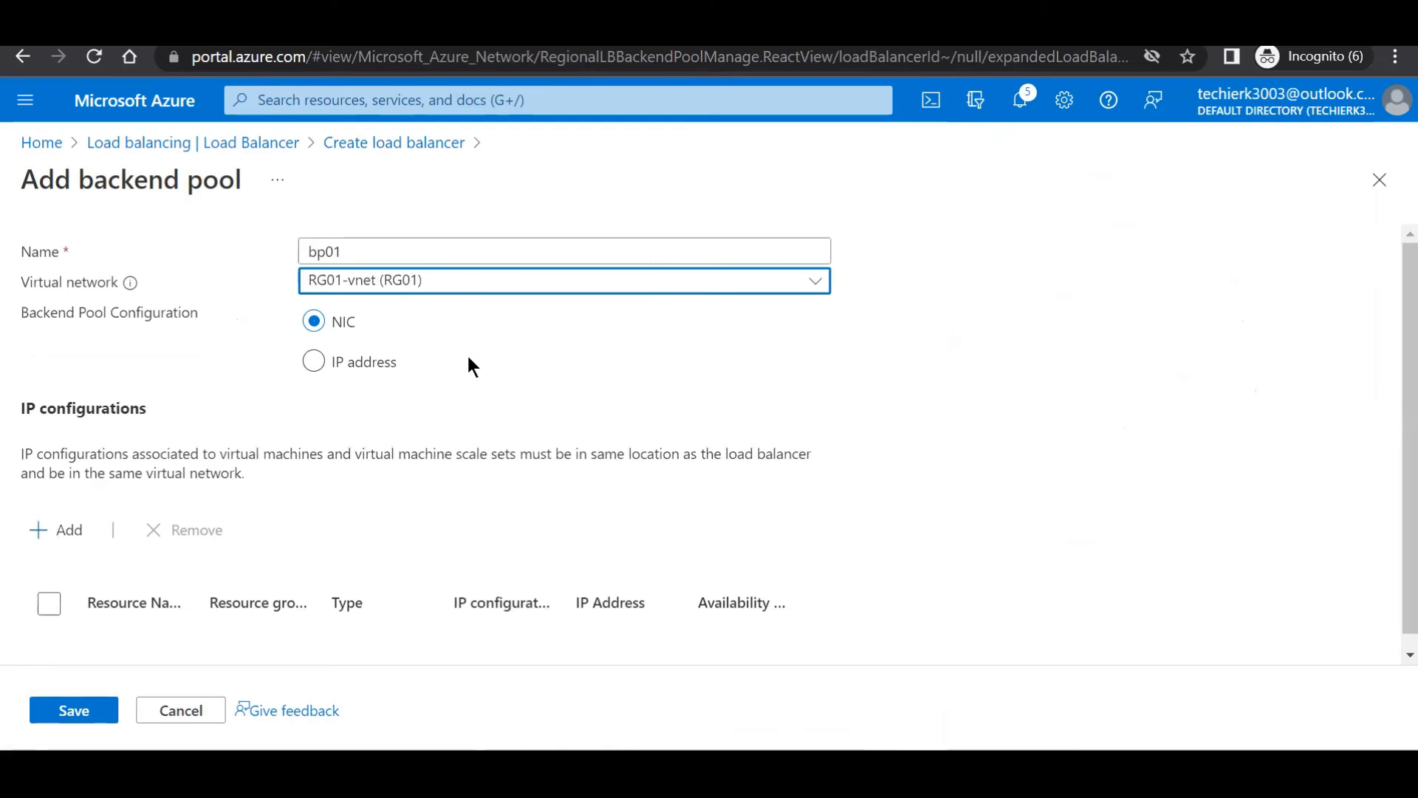
left_click(349, 365)
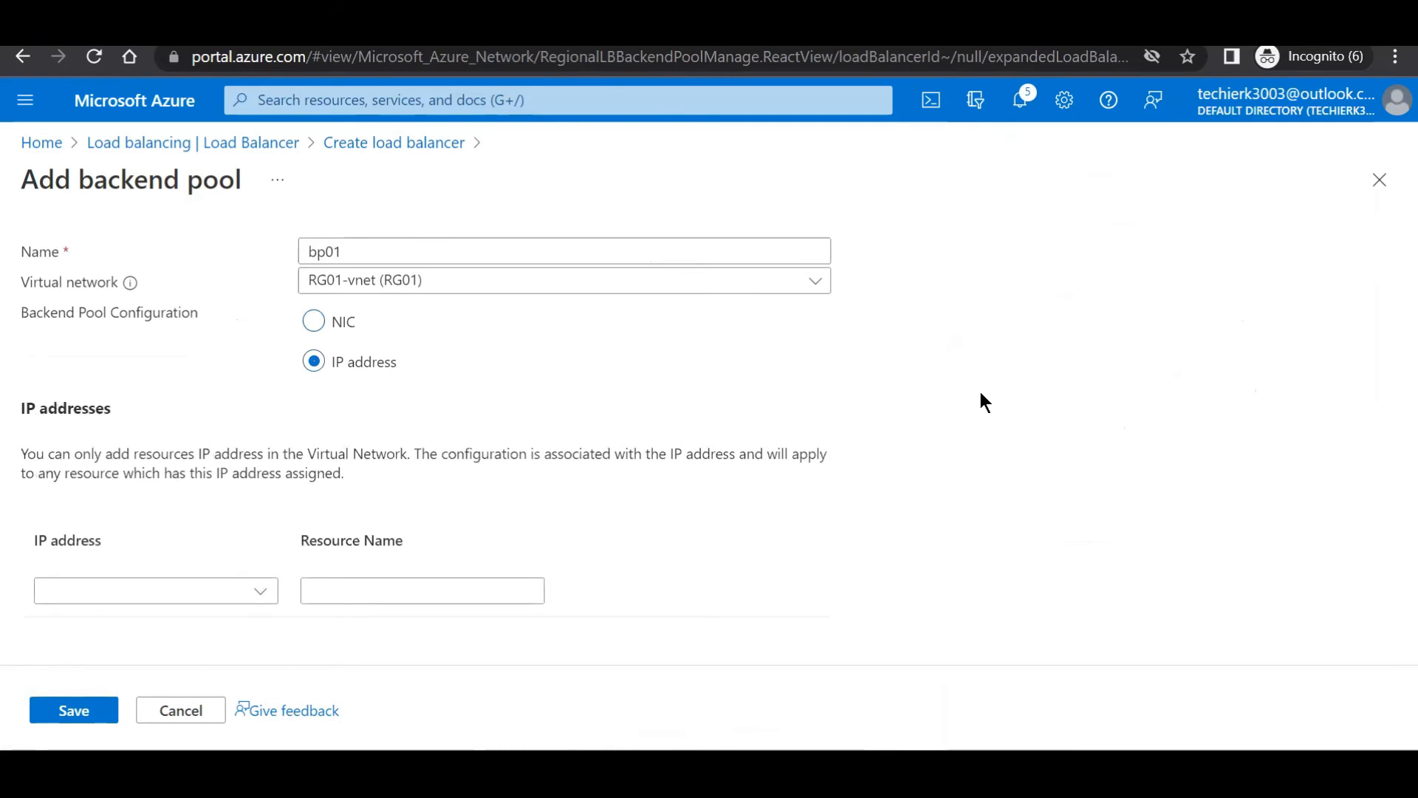
Add the IP addresses 10.0.0.4 (VM01) and 10.0.0.5 (VM02) to the backend pool.
left_click(259, 596)
left_click(77, 625)
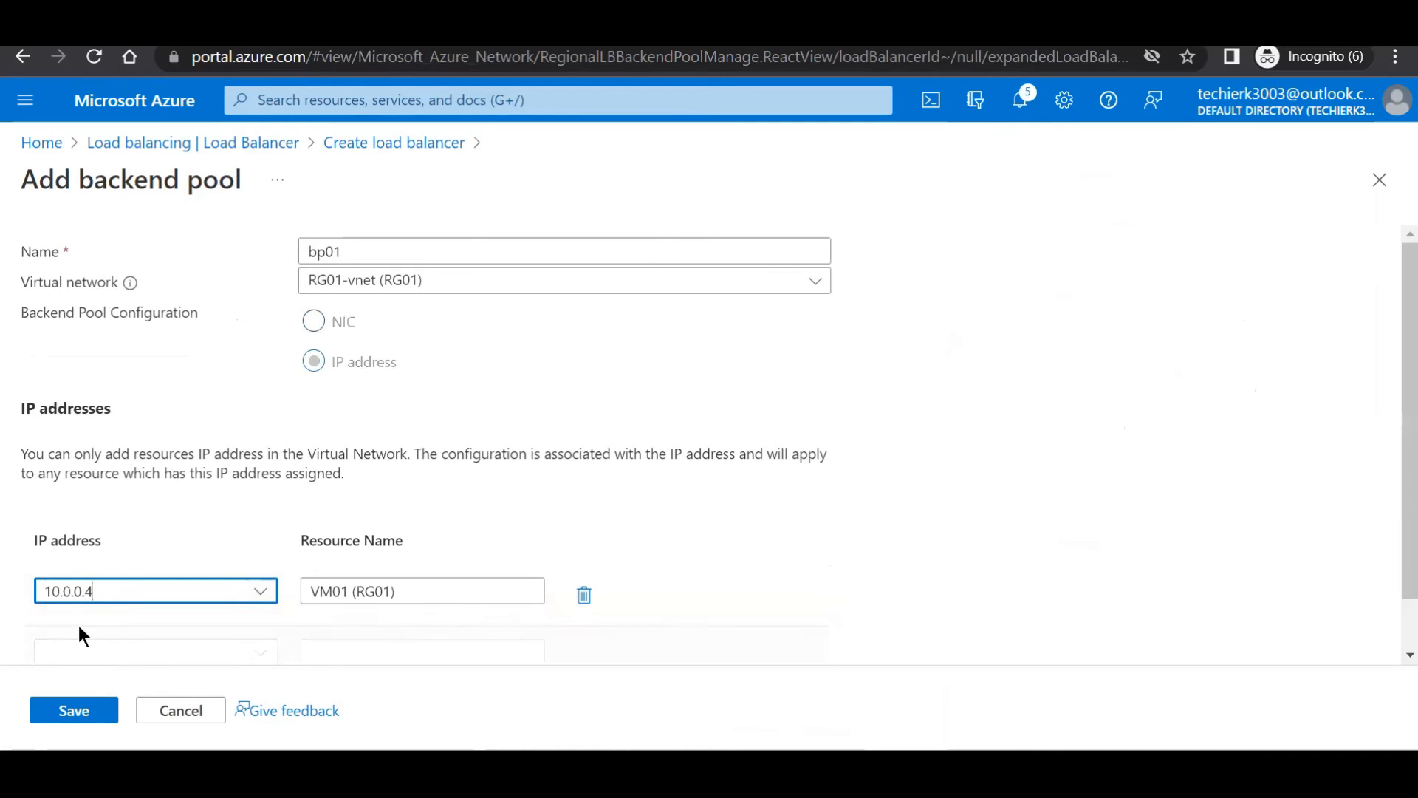
scroll(1078, 491, "down", 1)
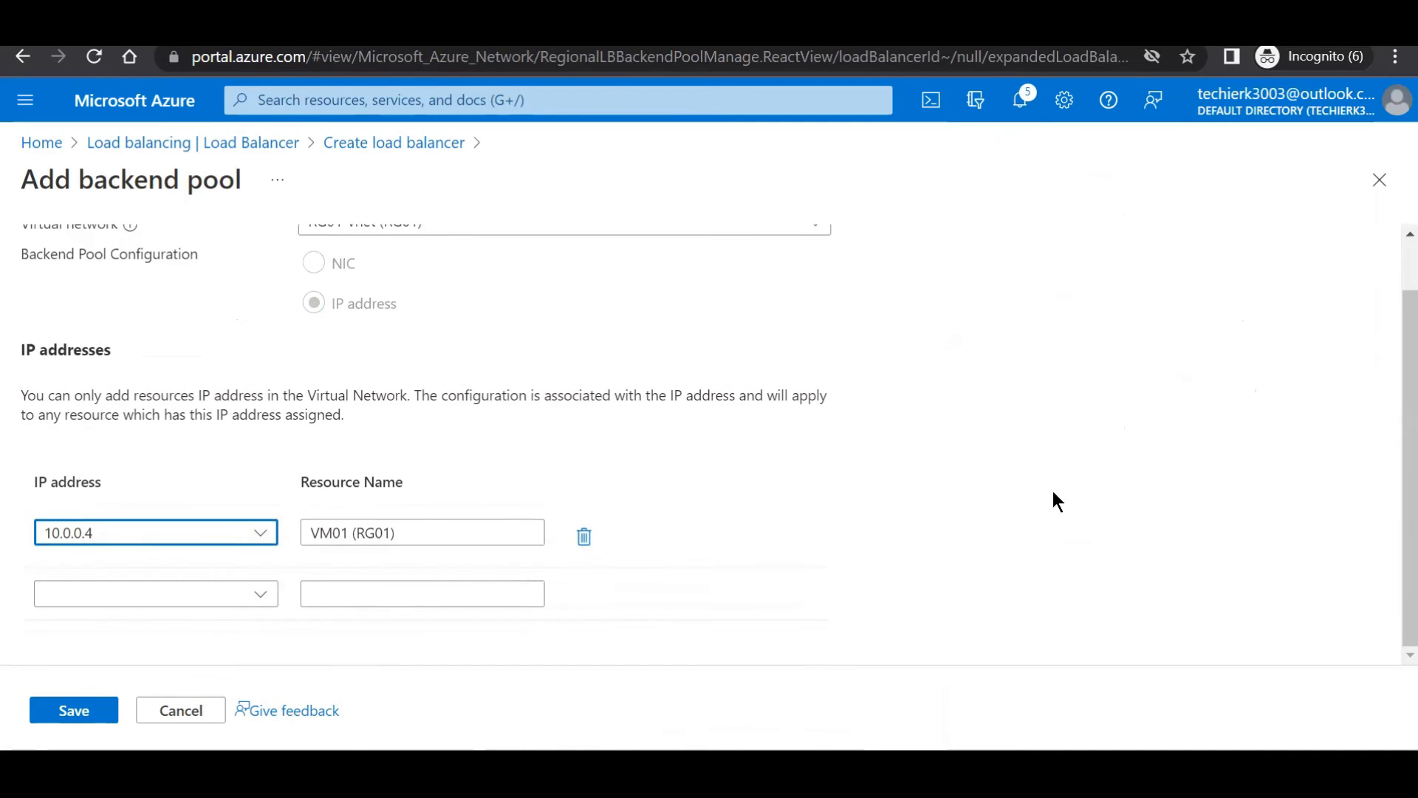
left_click(252, 595)
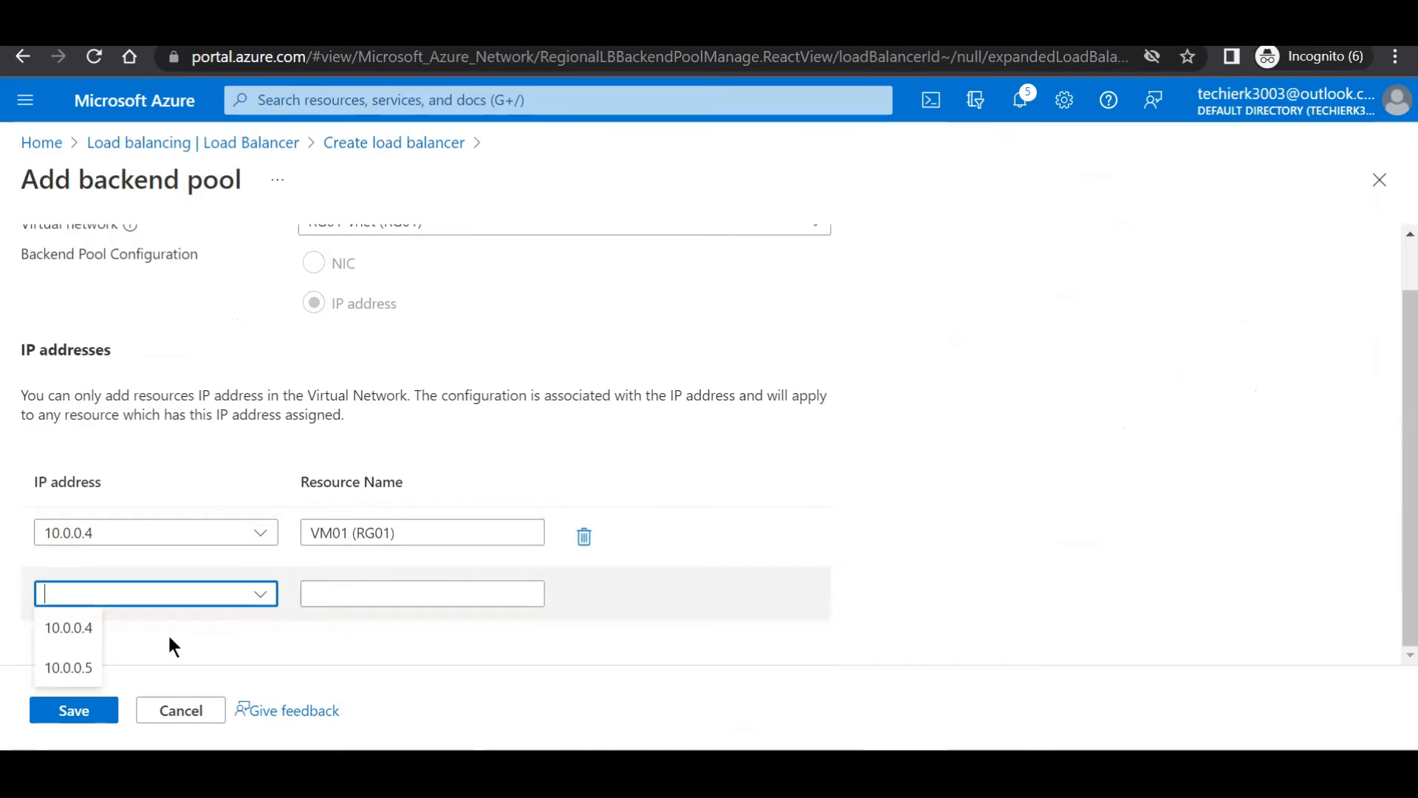
left_click(85, 669)
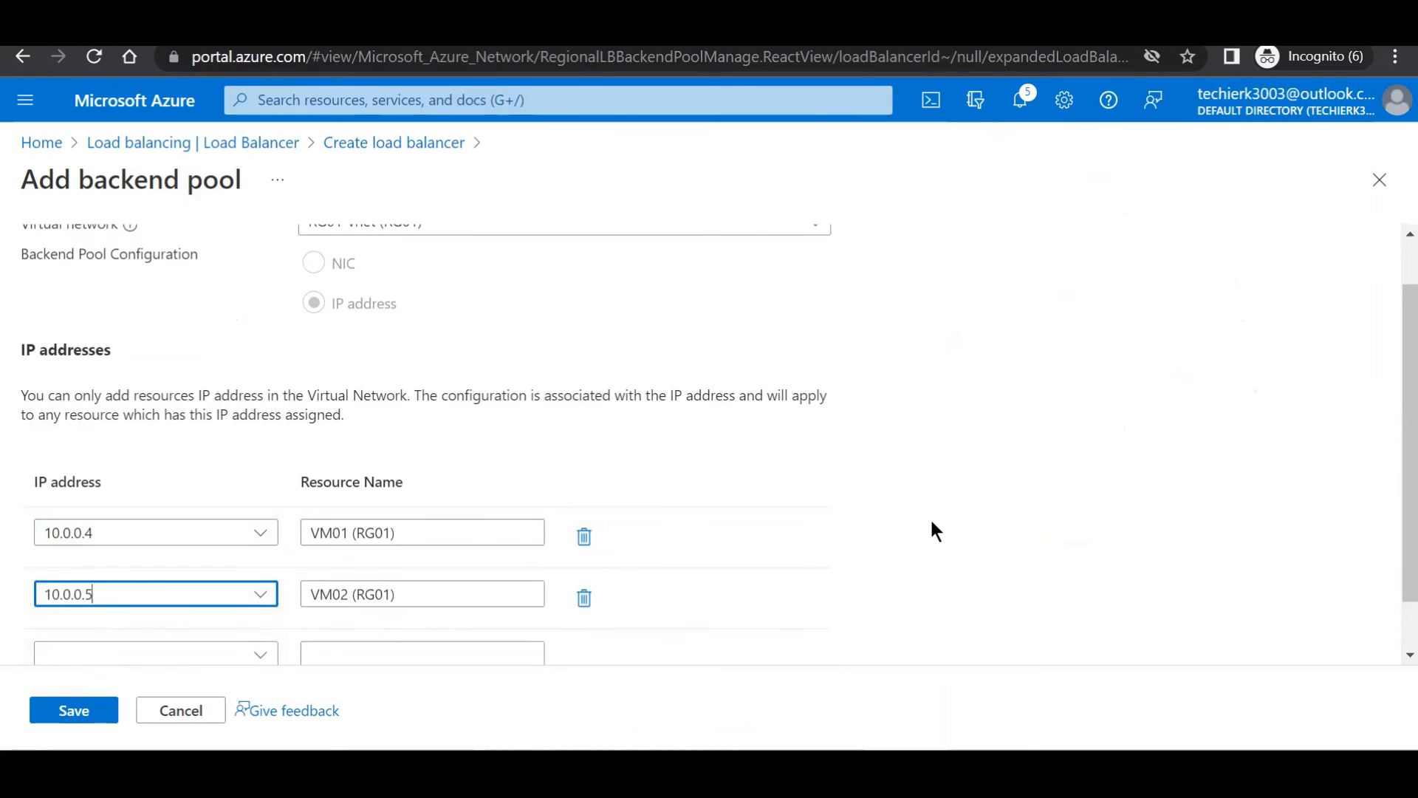
scroll(886, 517, "down", 1)
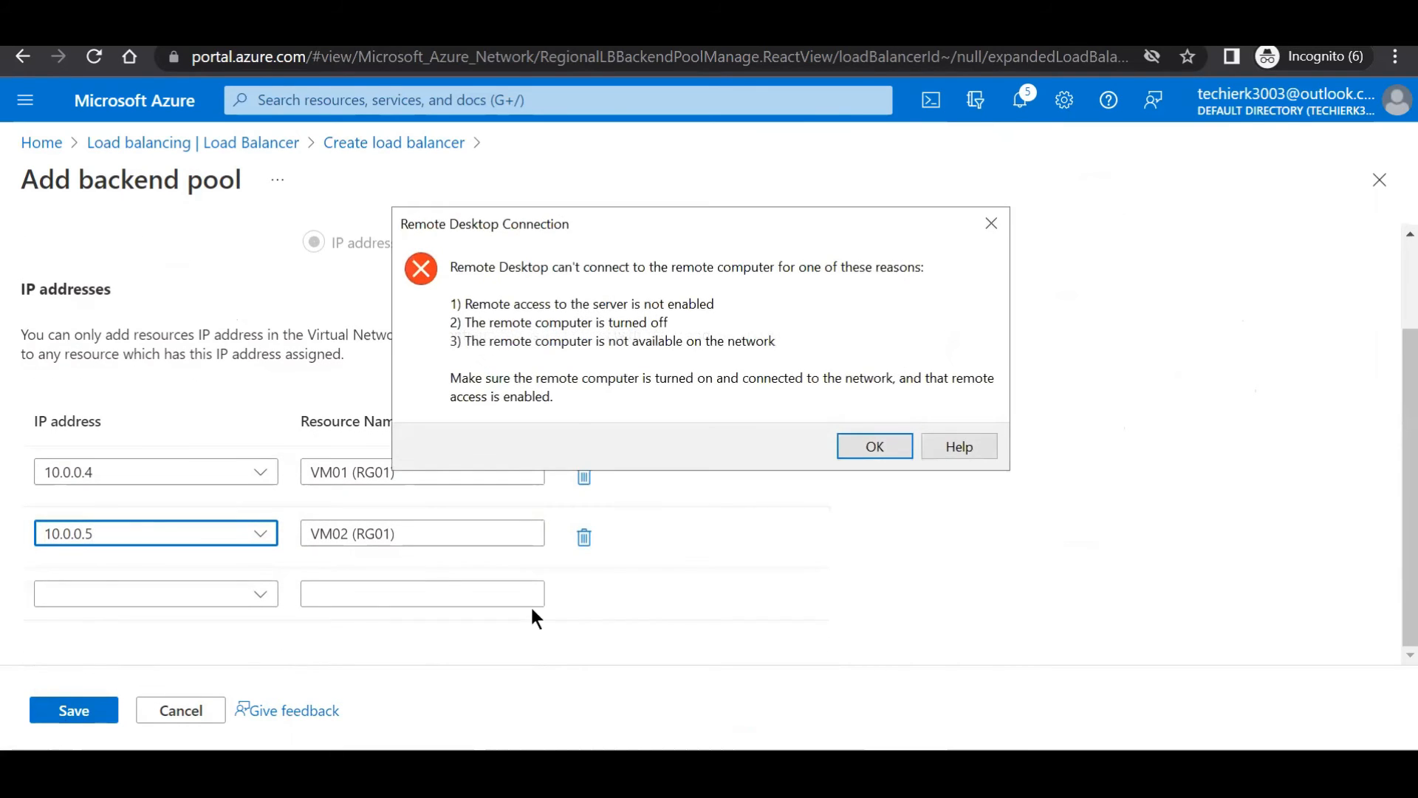
Dismiss the Remote Desktop Connection error and its window, and save the backend pool.
left_click(990, 223)
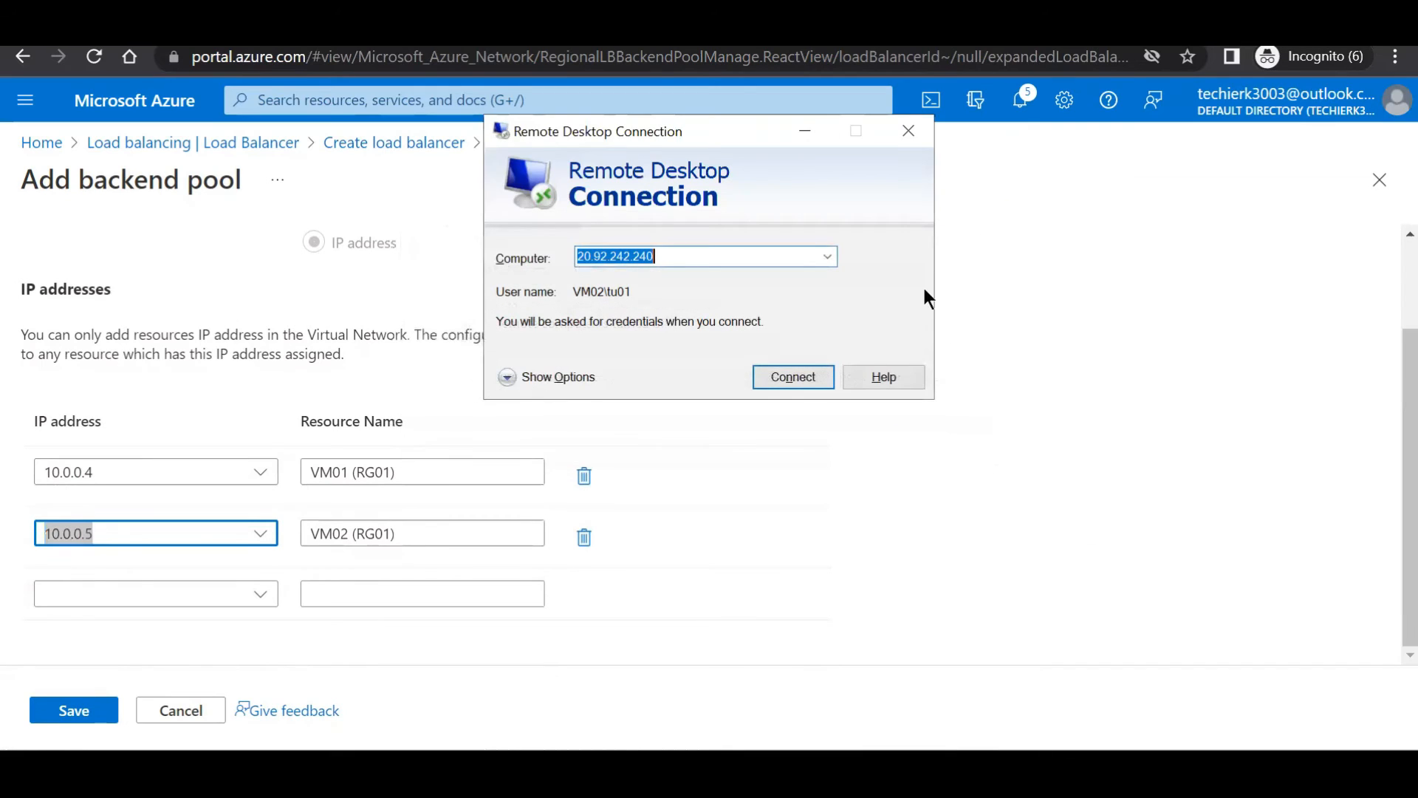
left_click(909, 131)
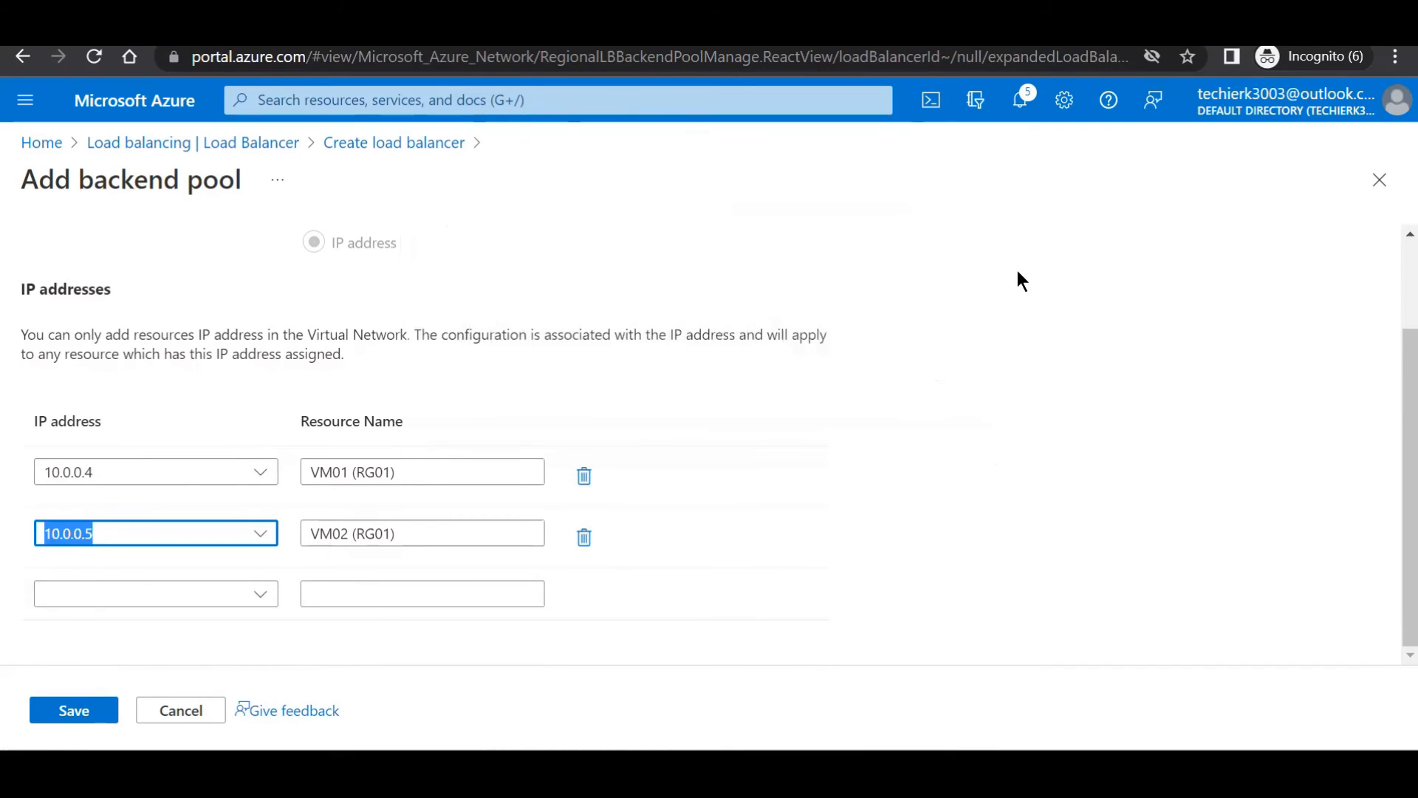
left_click(1009, 403)
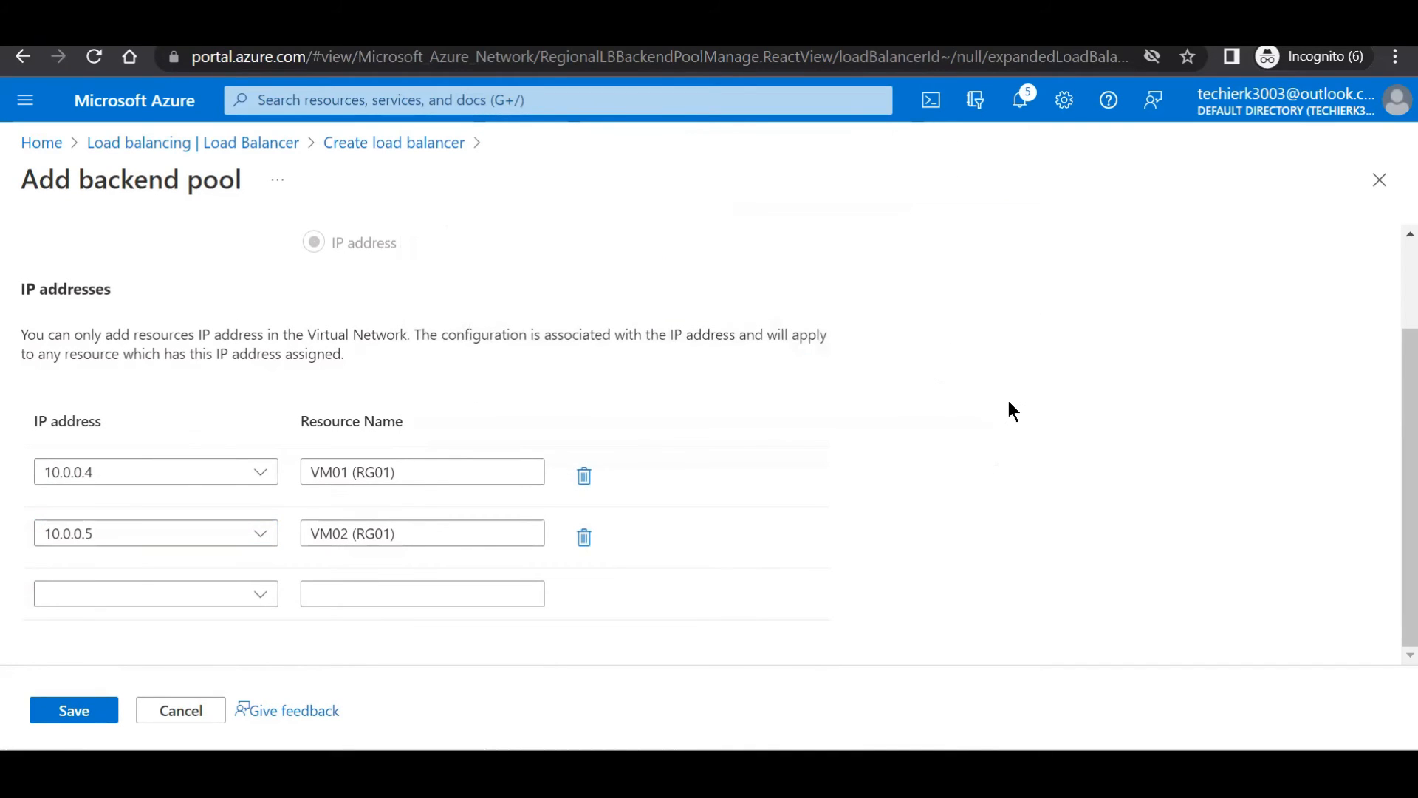
left_click(67, 713)
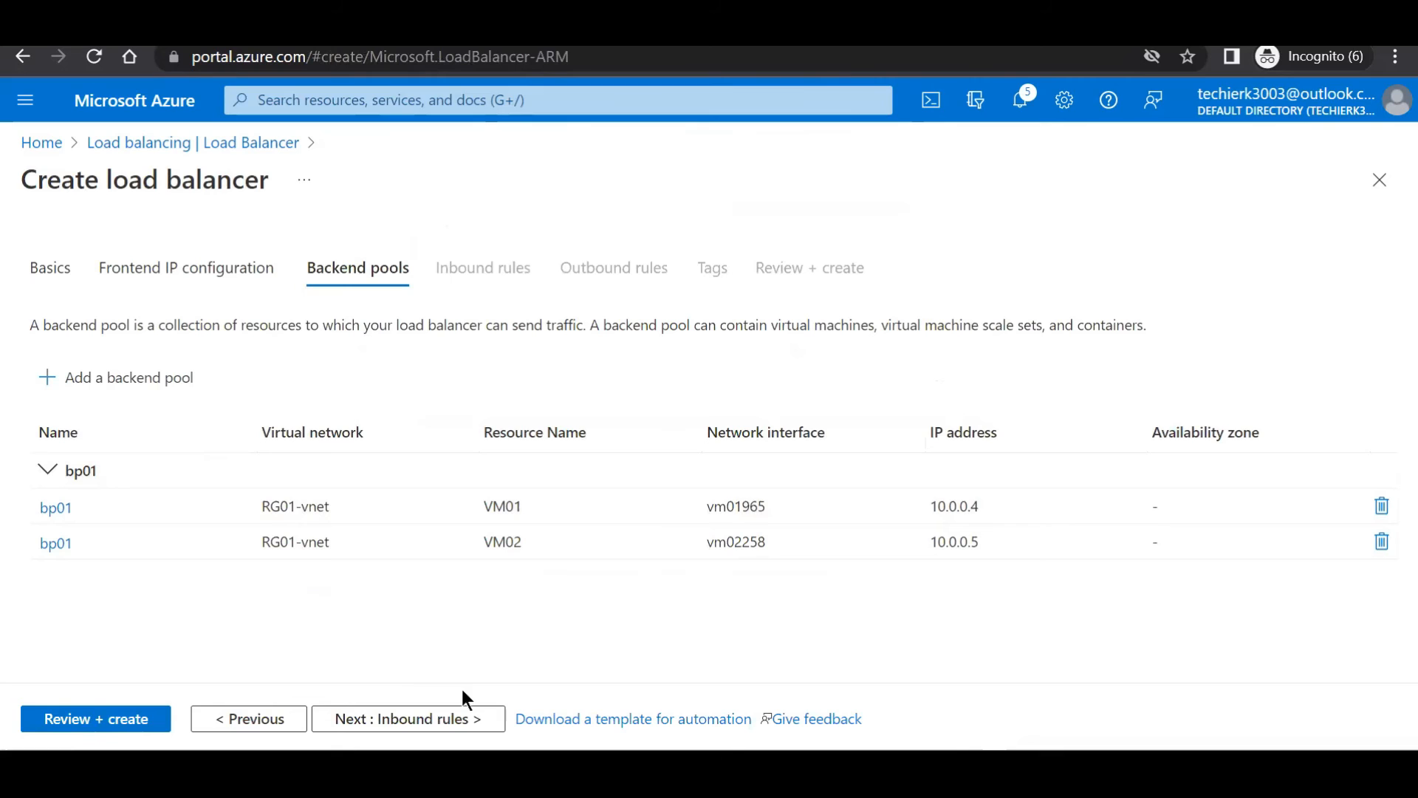
Proceed to the inbound rules and start a new load balancing rule named lbrule.
left_click(436, 721)
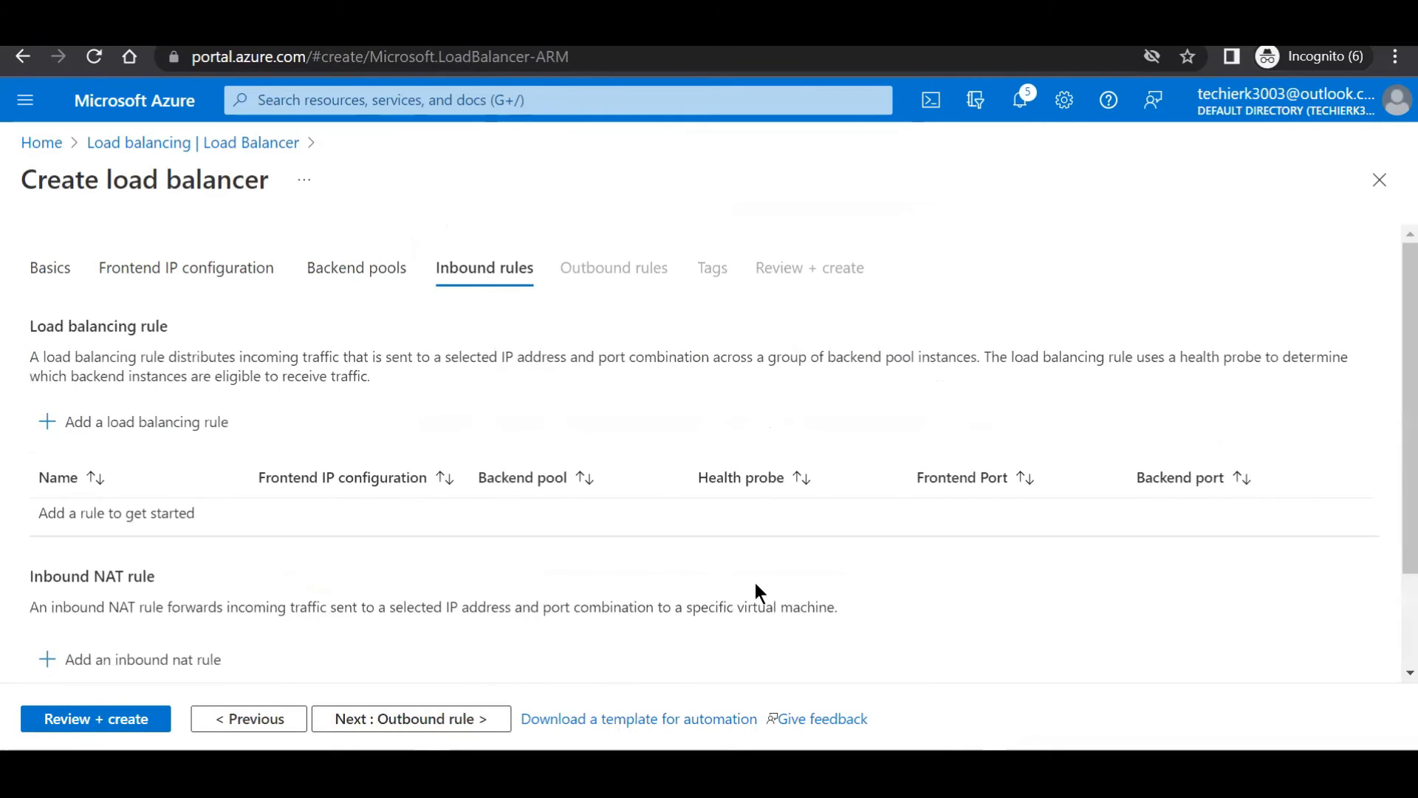
scroll(755, 592, "down", 2)
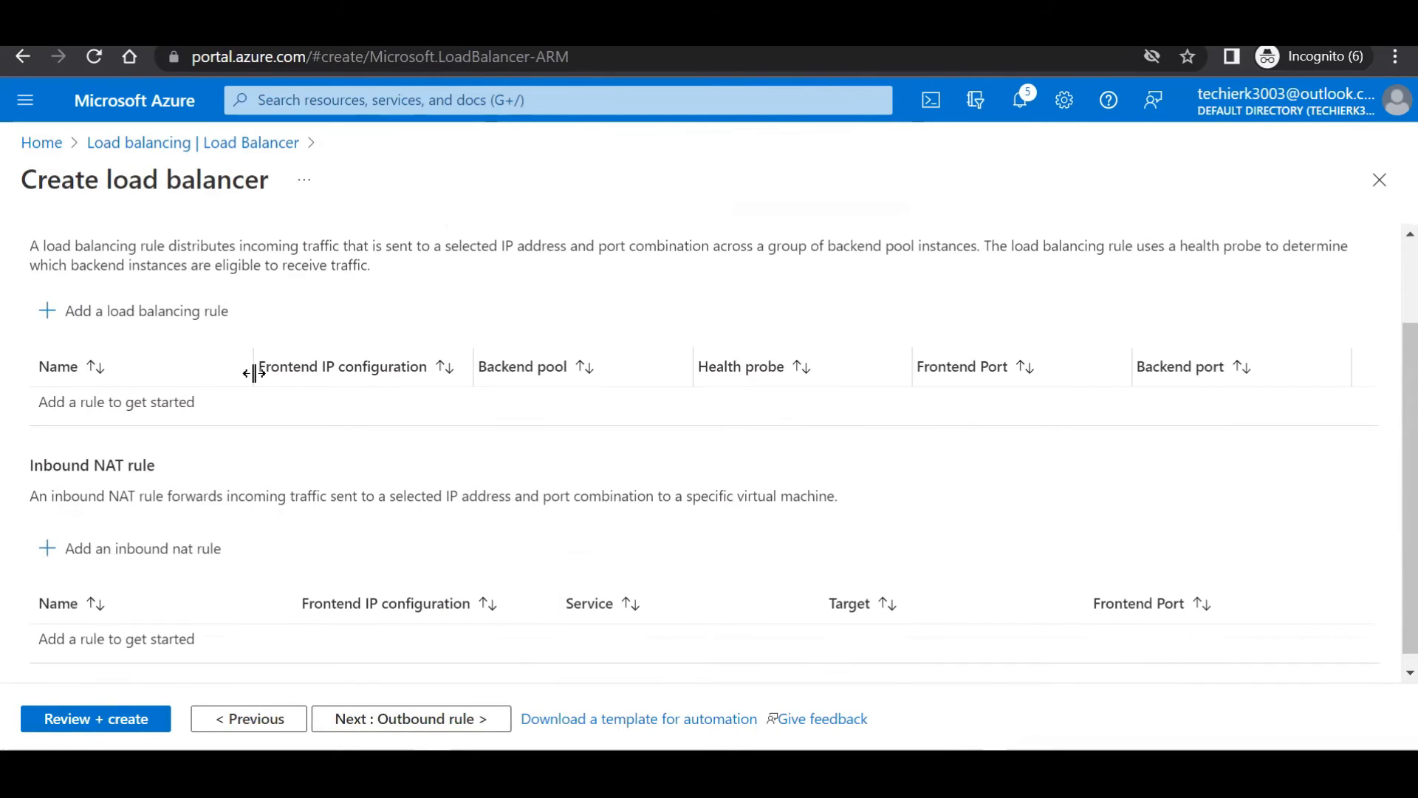
left_click(139, 318)
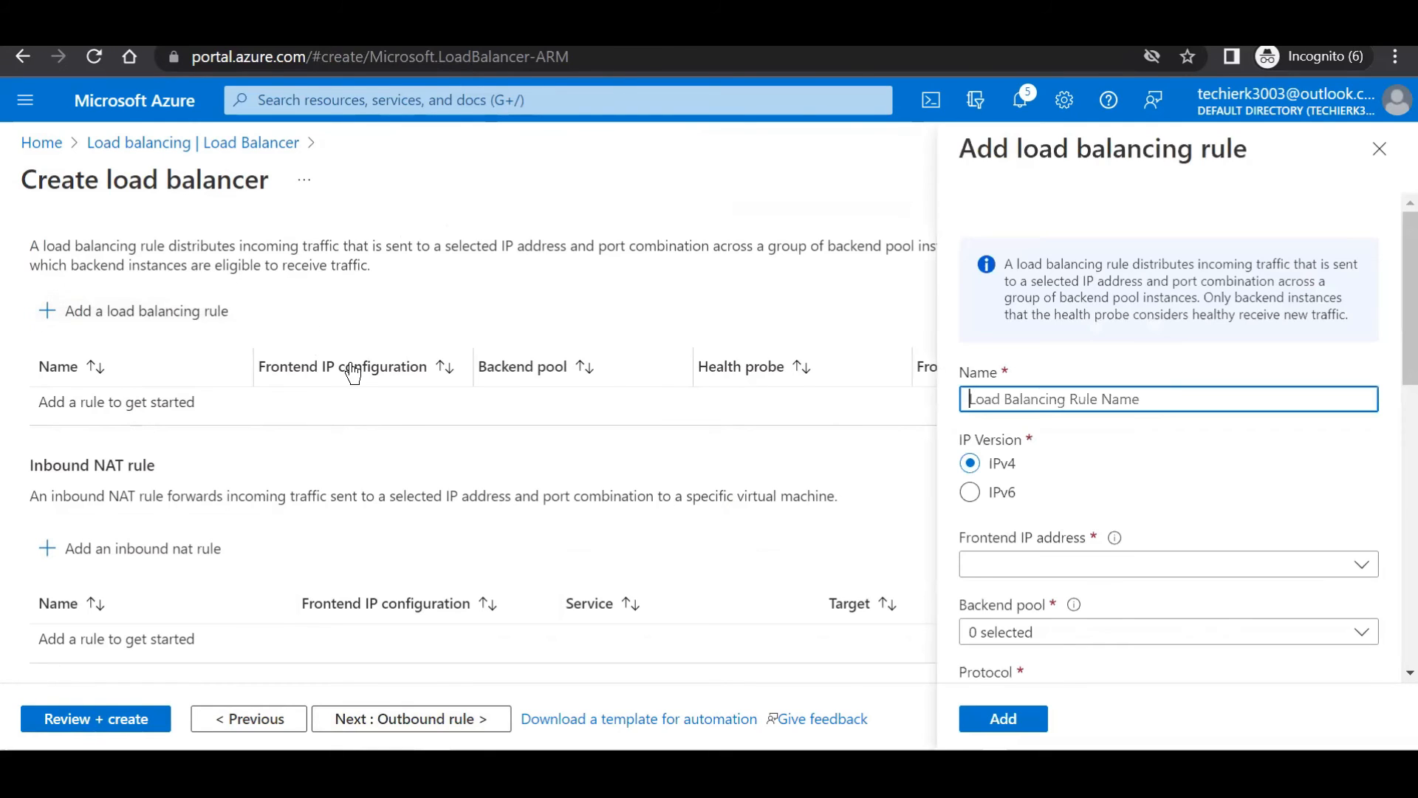
type("l")
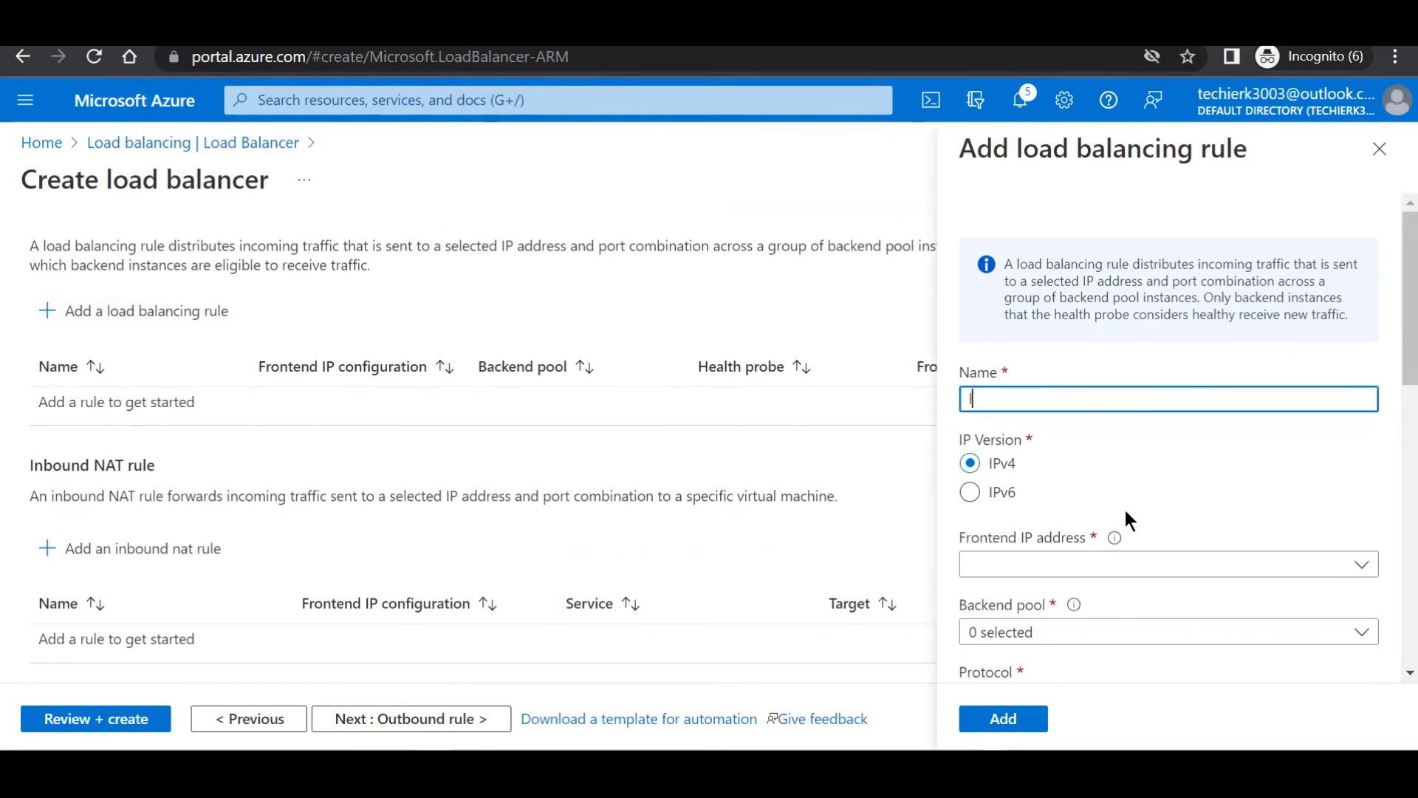
type("brule")
Assign frontend IP address fip01 and backend pool bp01 to the load balancing rule.
scroll(1208, 458, "down", 2)
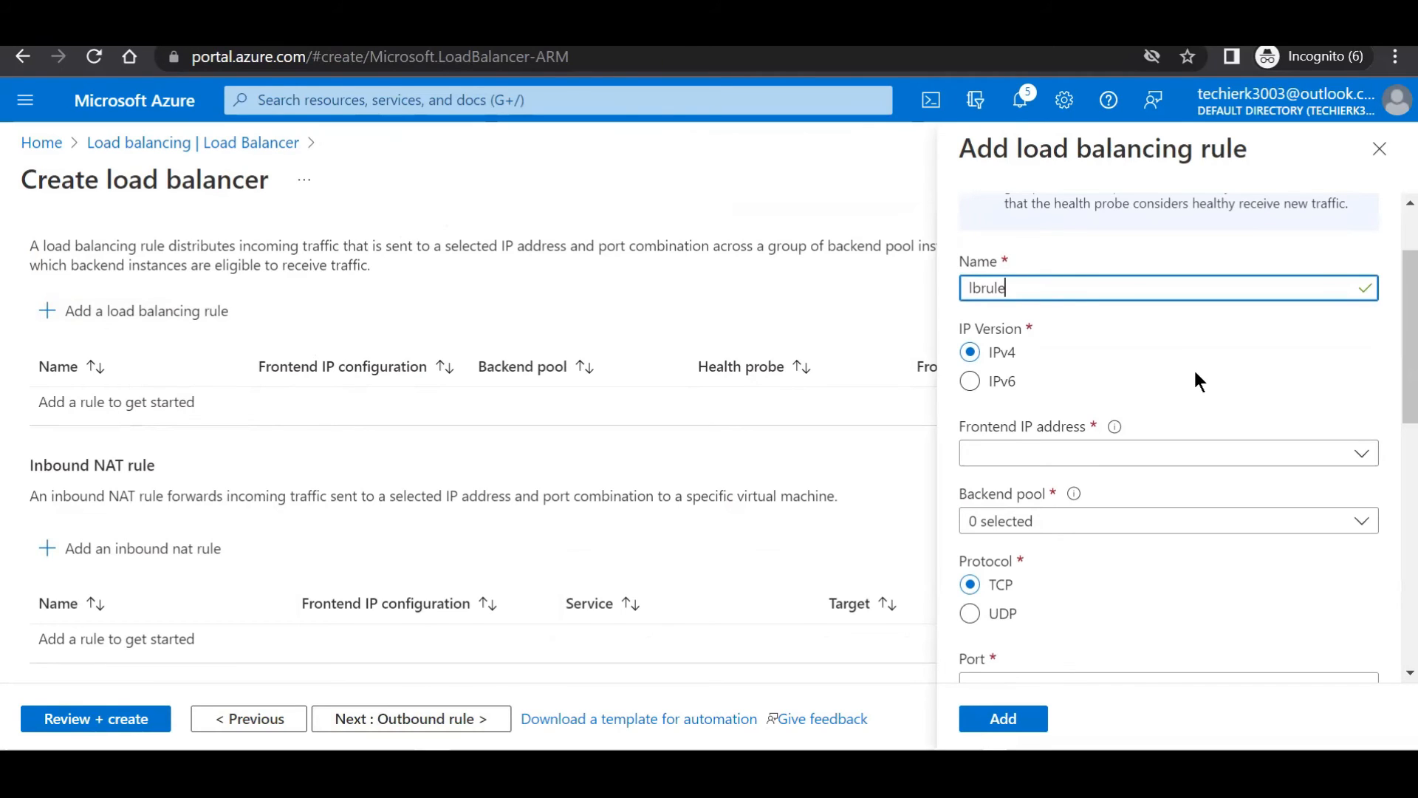
left_click(1020, 458)
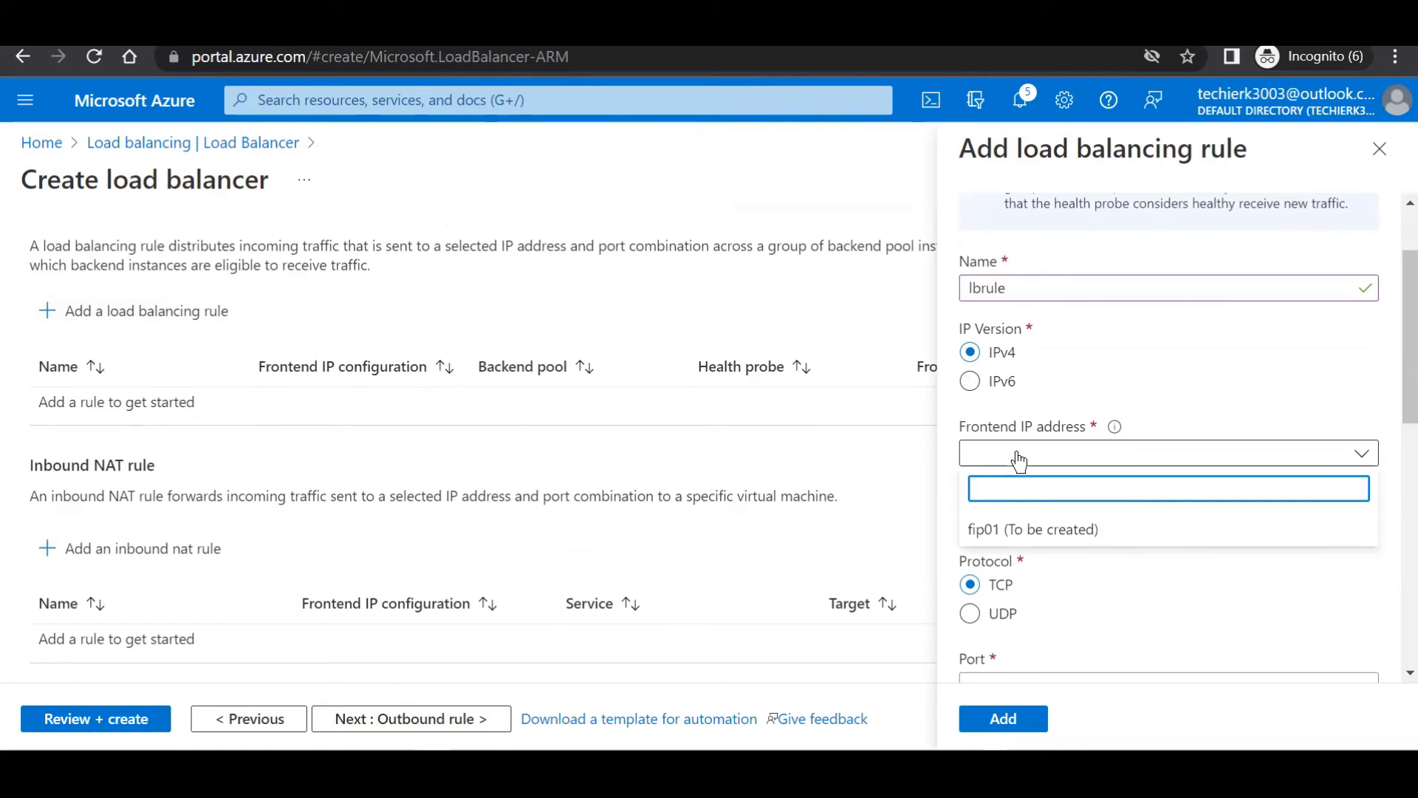
left_click(1027, 529)
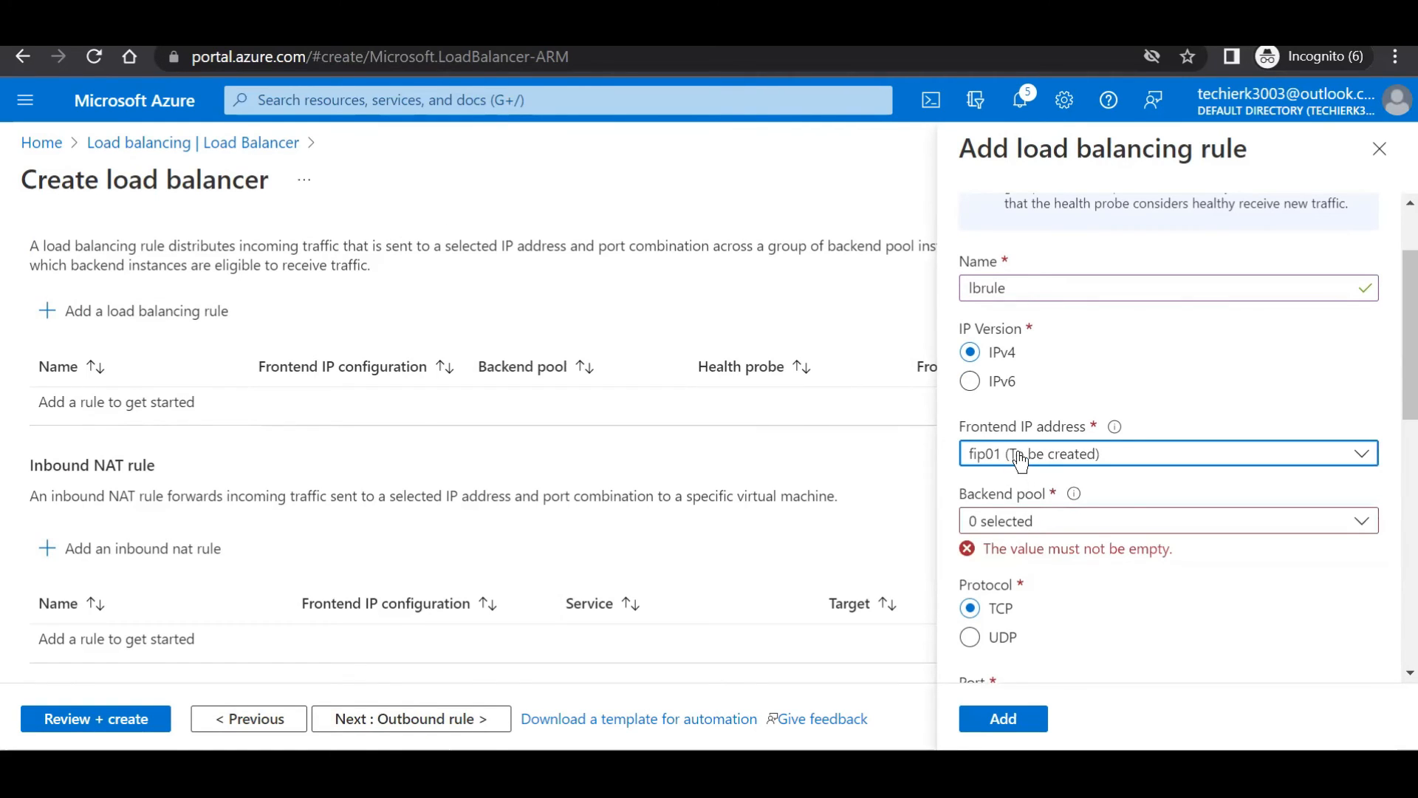
left_click(1032, 528)
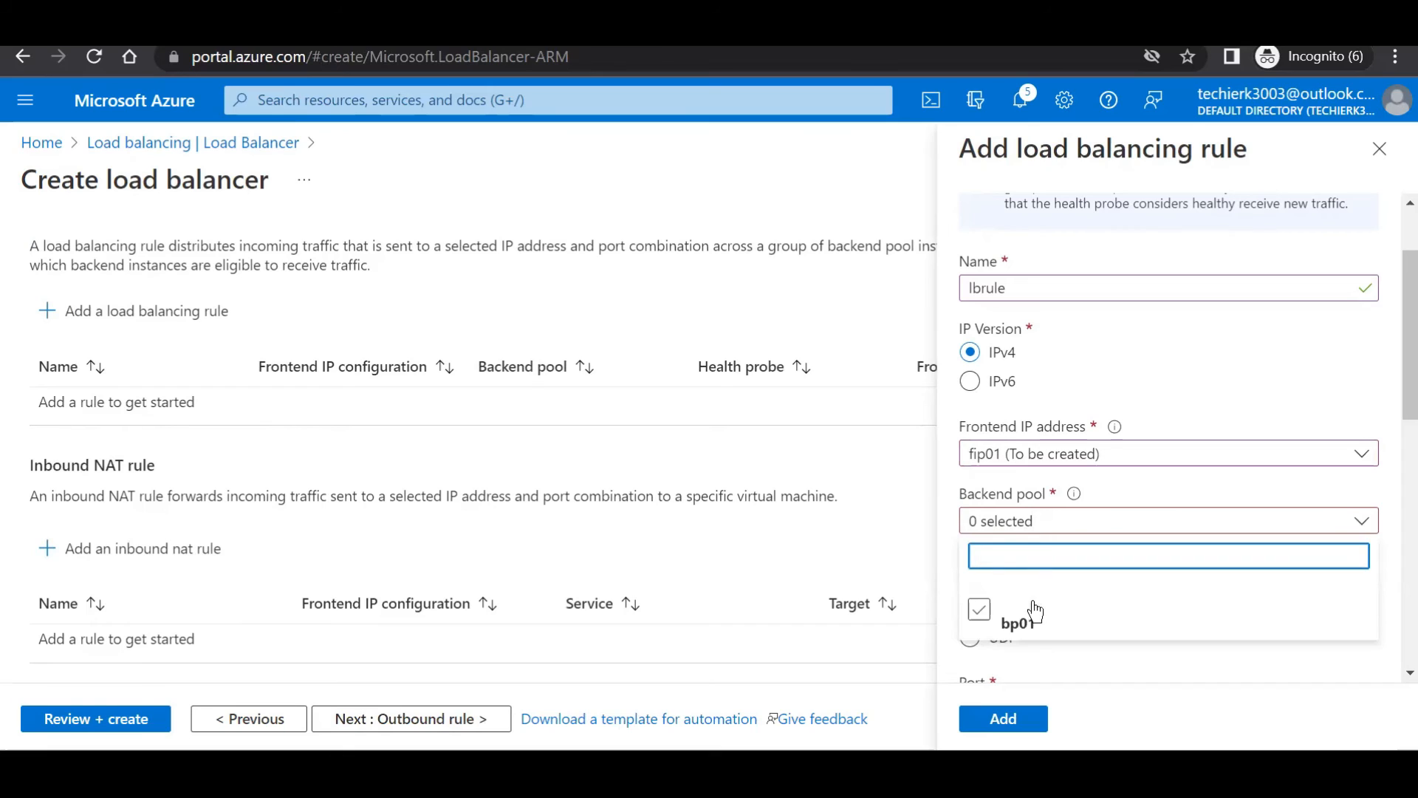
left_click(1008, 627)
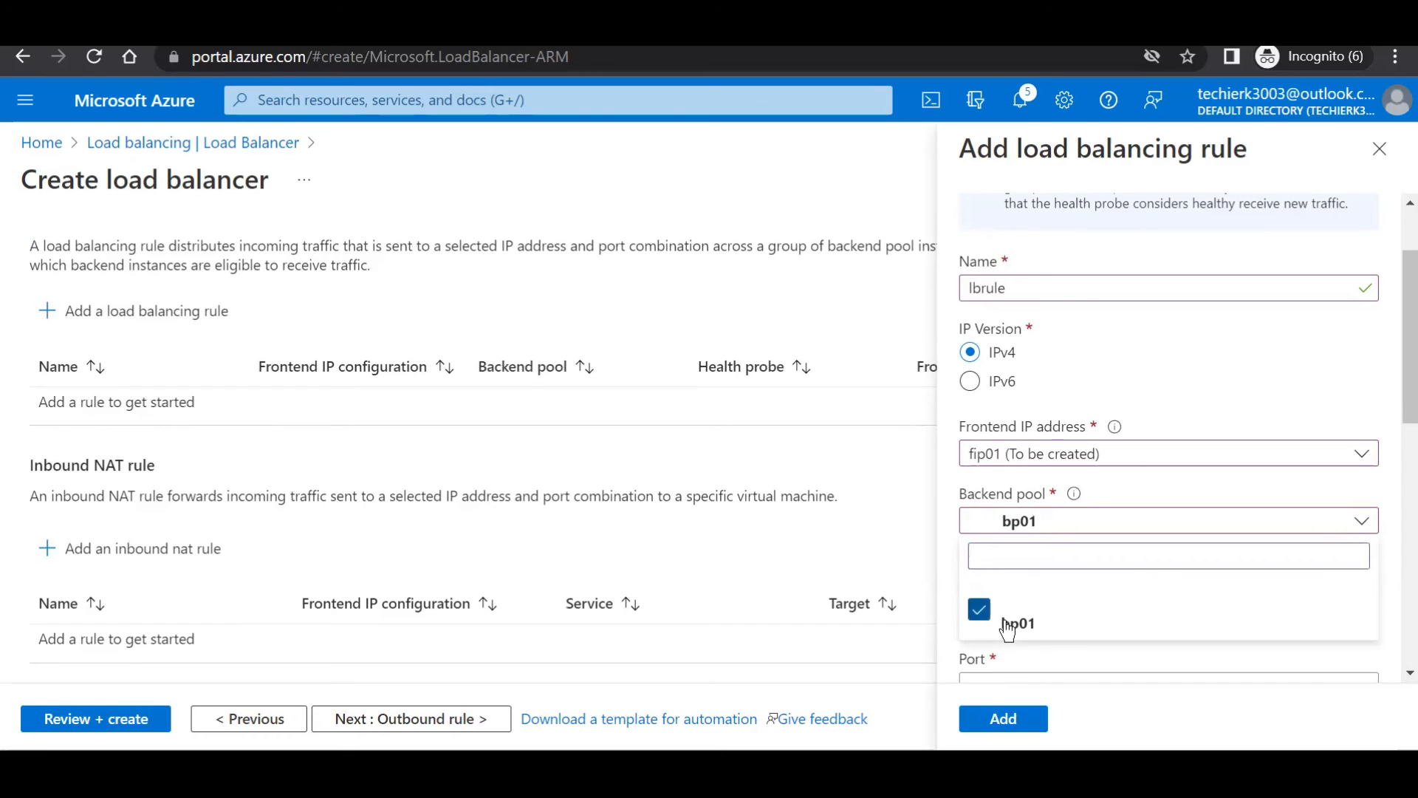
left_click(1213, 322)
Set both the port and the backend port of the load balancing rule to 80.
scroll(1212, 322, "down", 2)
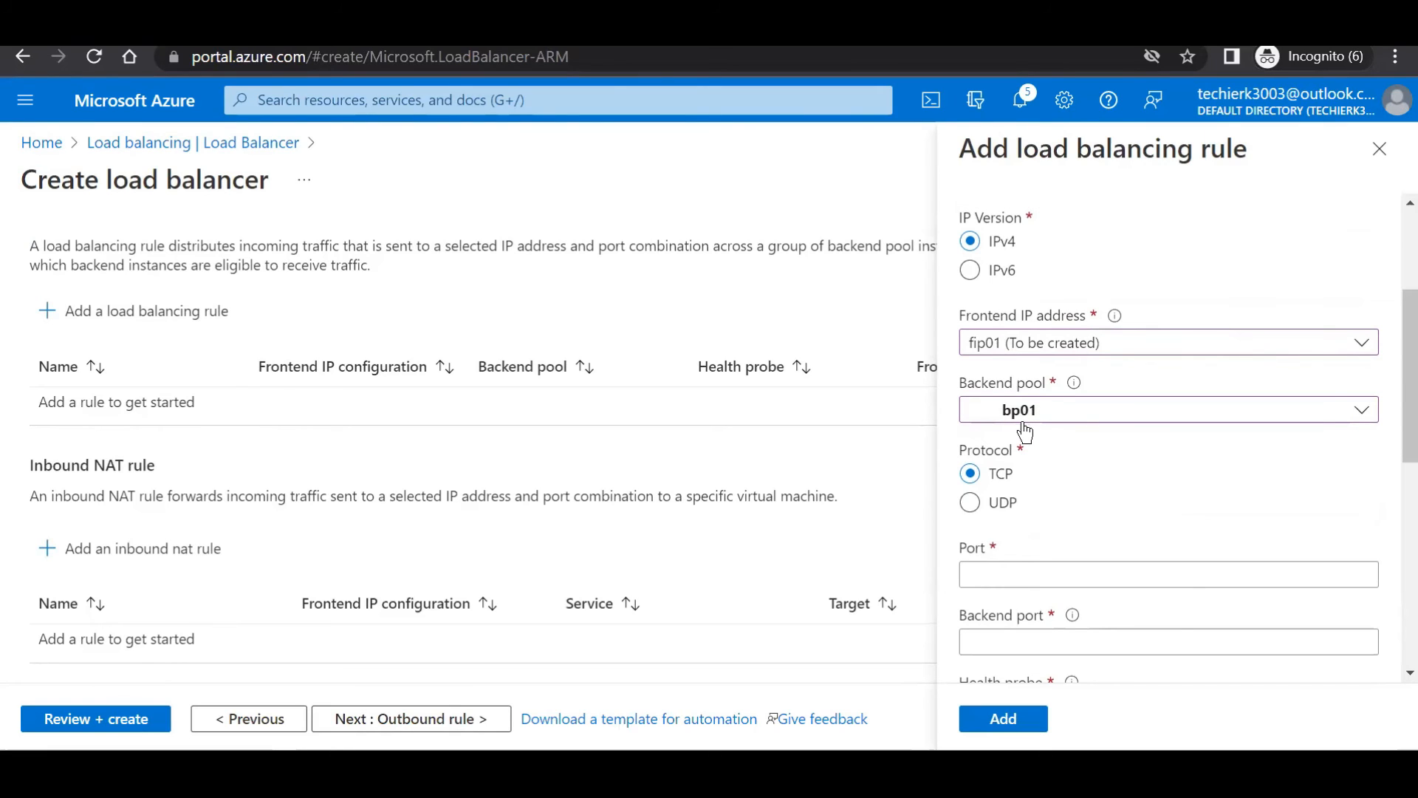
scroll(1024, 432, "down", 2)
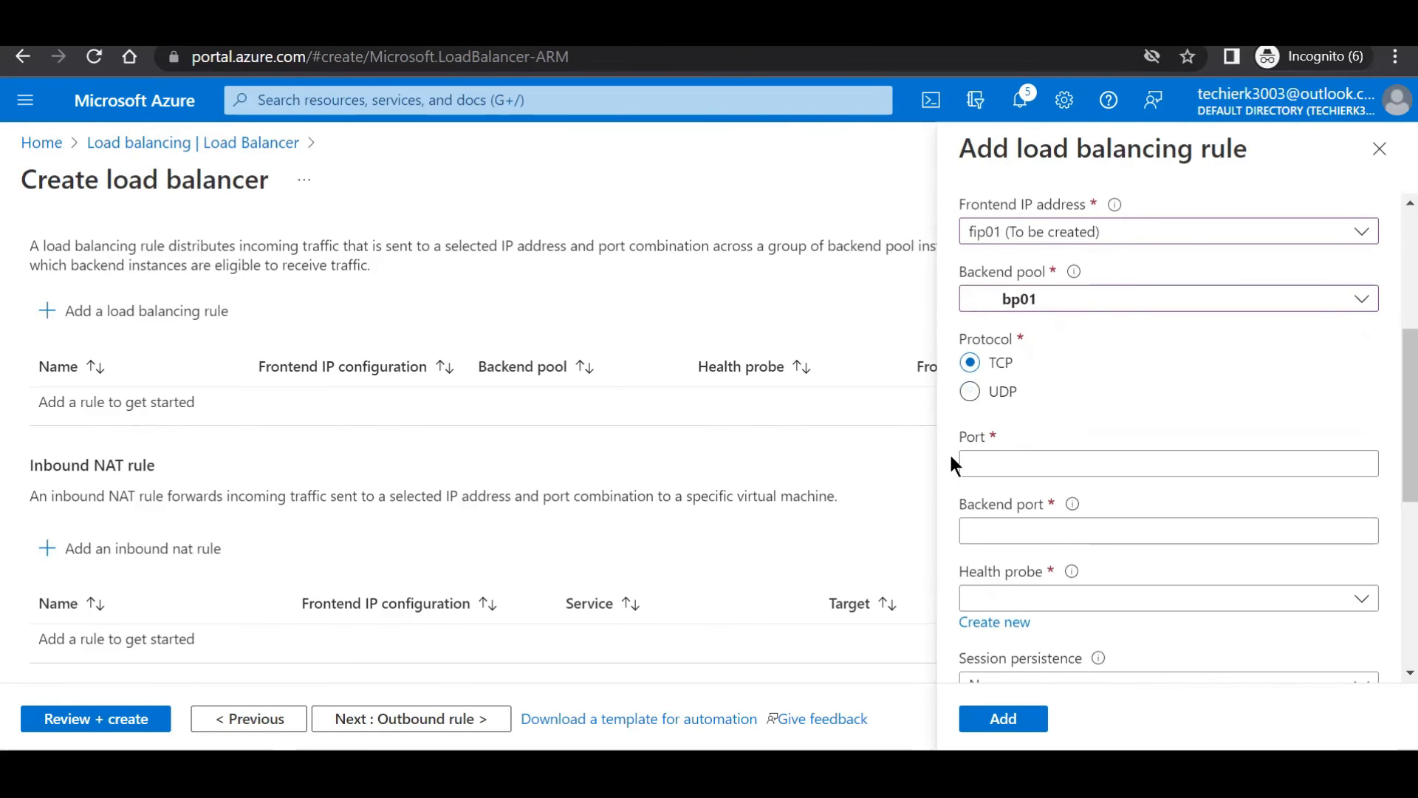
left_click(1011, 459)
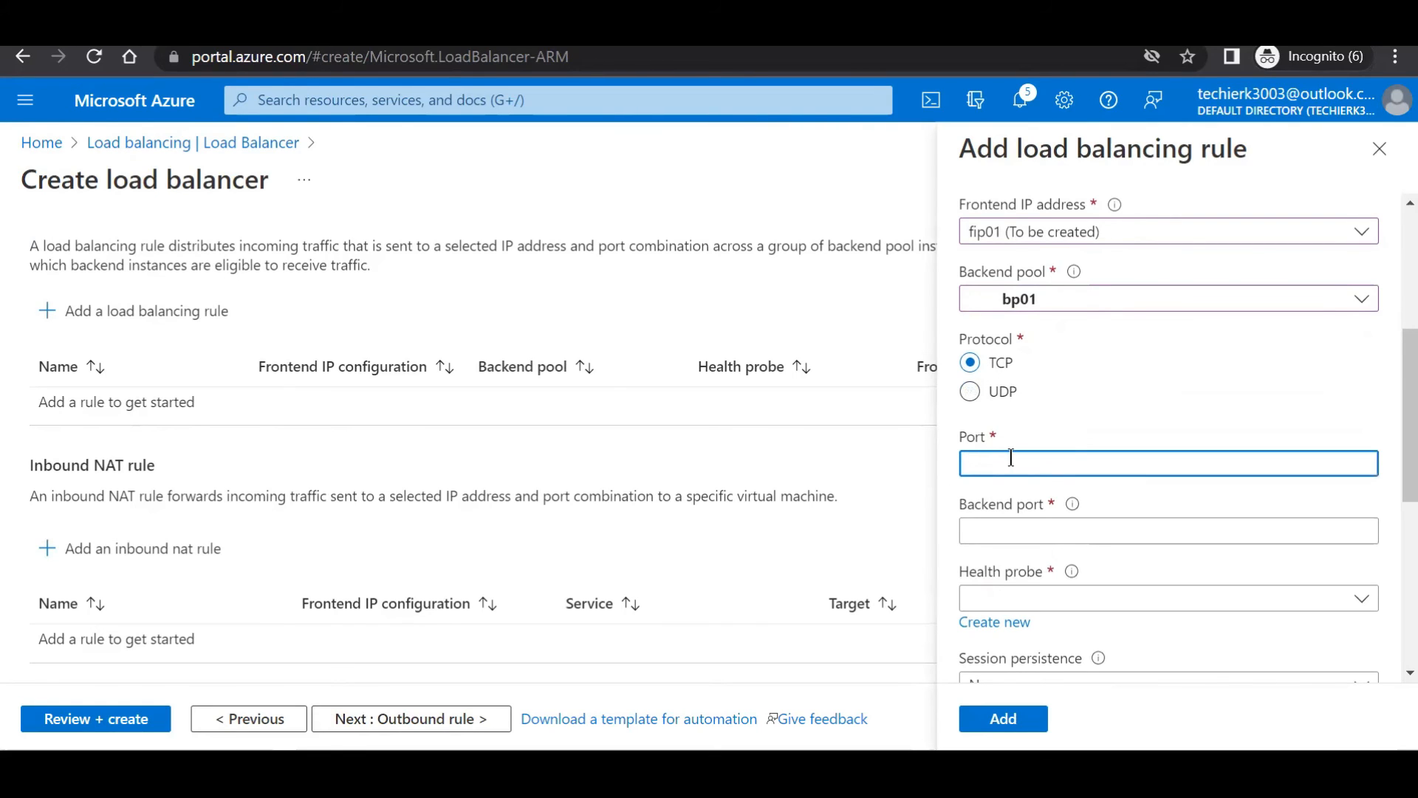
type("80")
left_click(1003, 529)
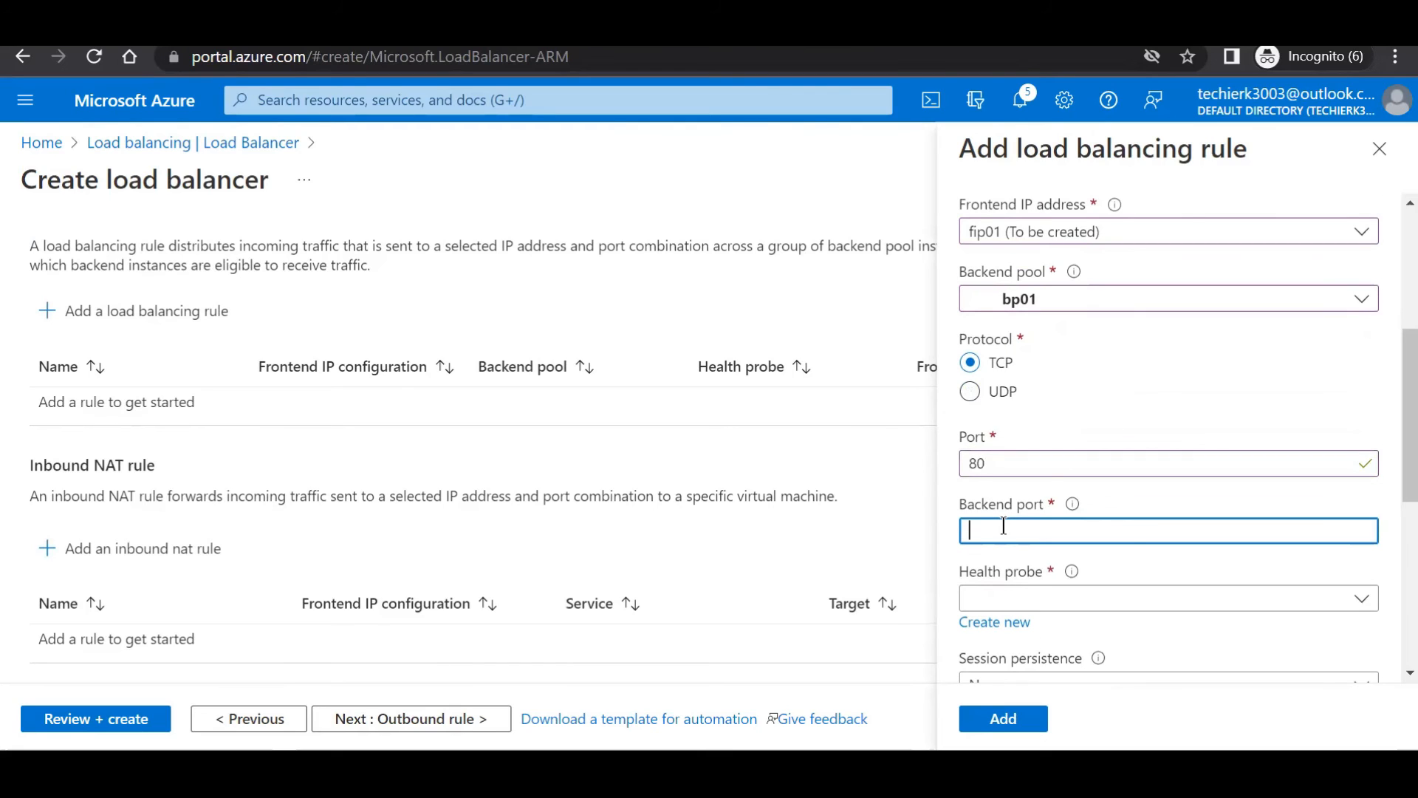
type("80")
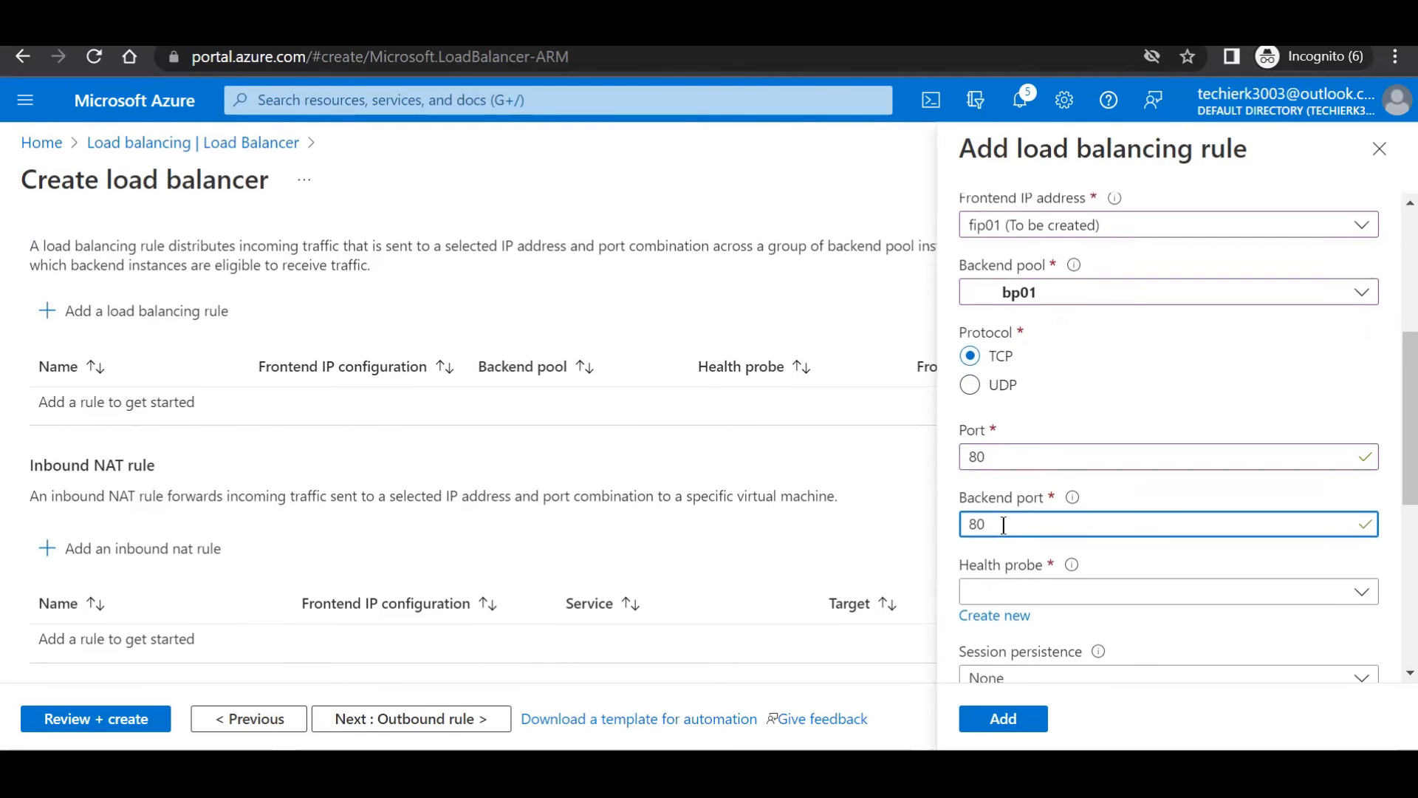
Create a new health probe named hp01 for the rule, using the HTTP protocol.
scroll(1004, 525, "down", 1)
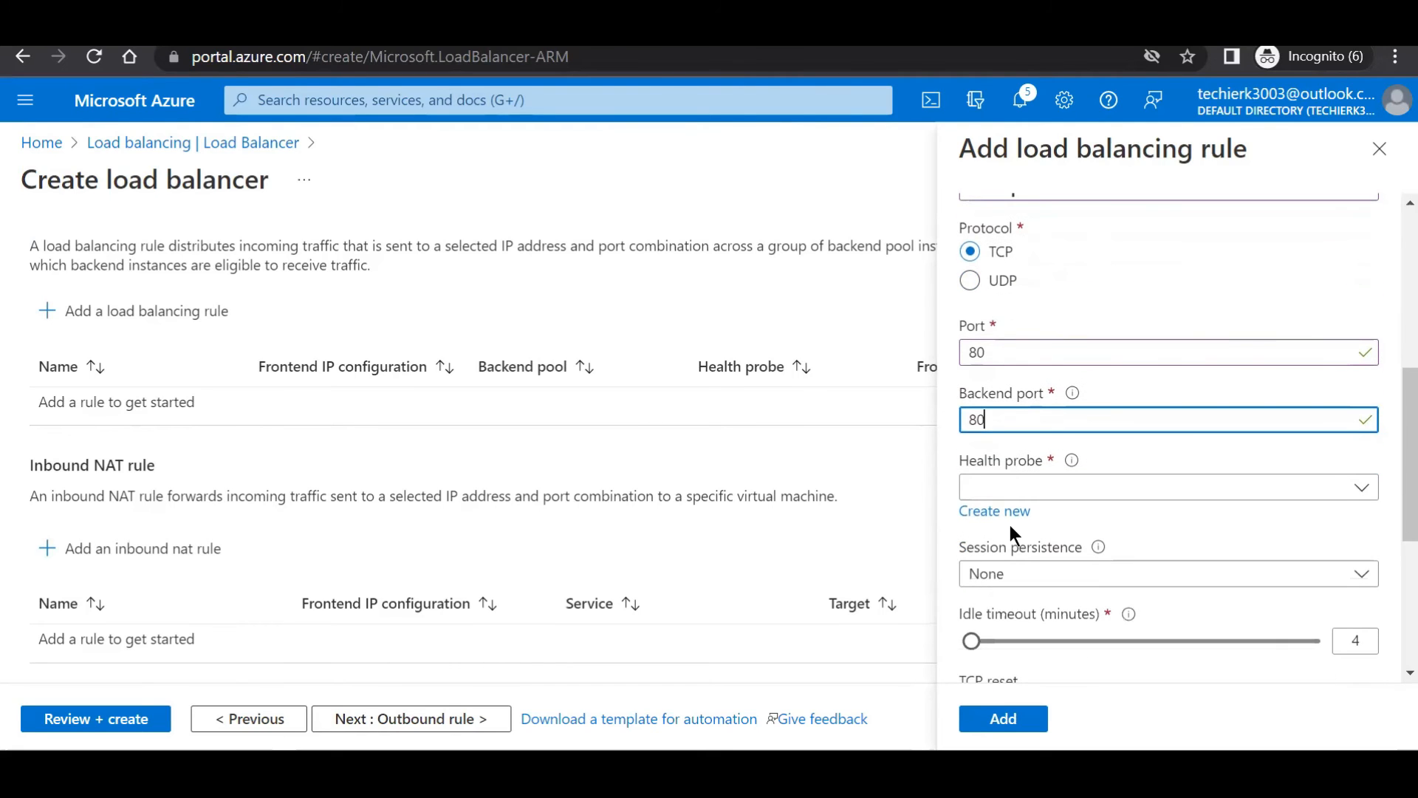
left_click(1080, 502)
left_click(1080, 502)
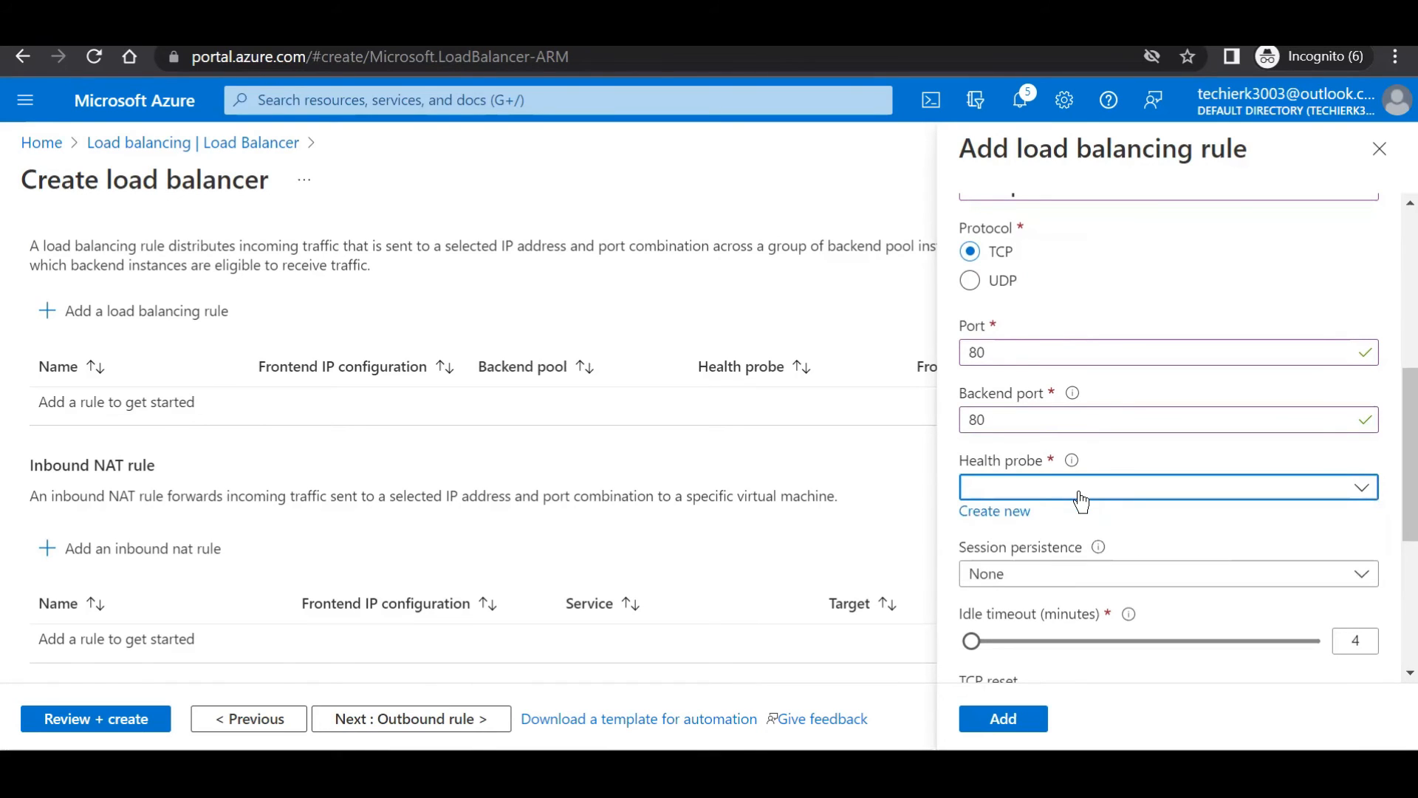
left_click(999, 515)
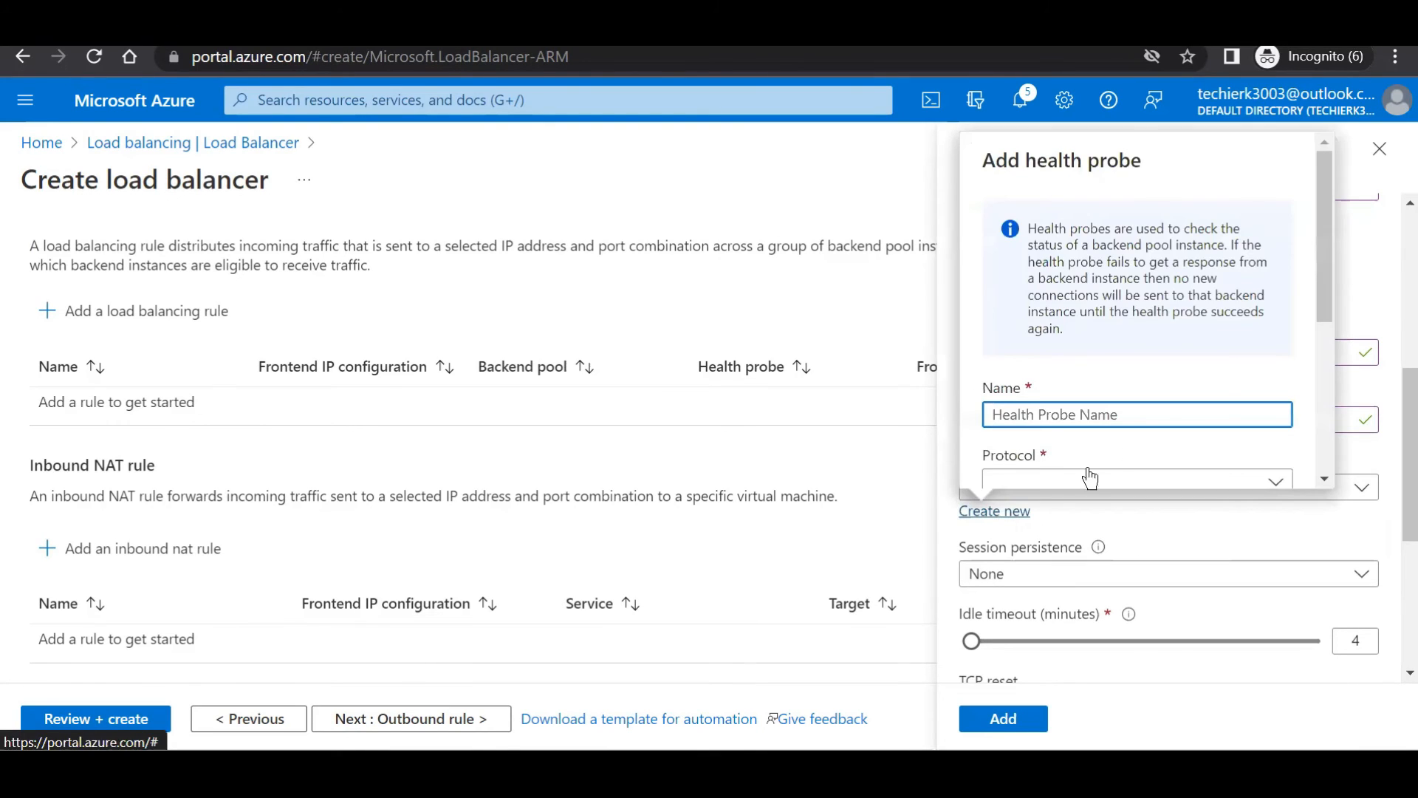
scroll(1229, 367, "down", 2)
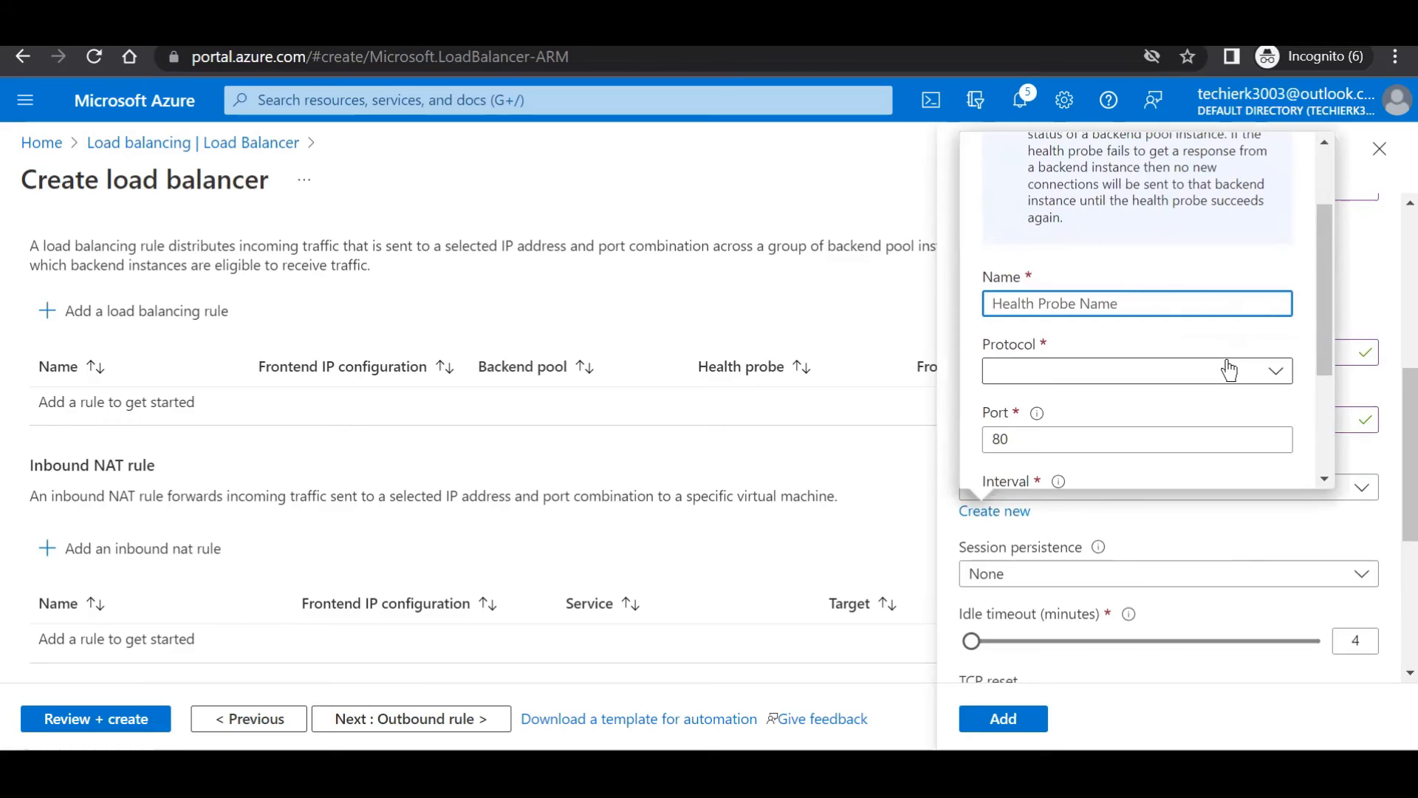
type("hp01")
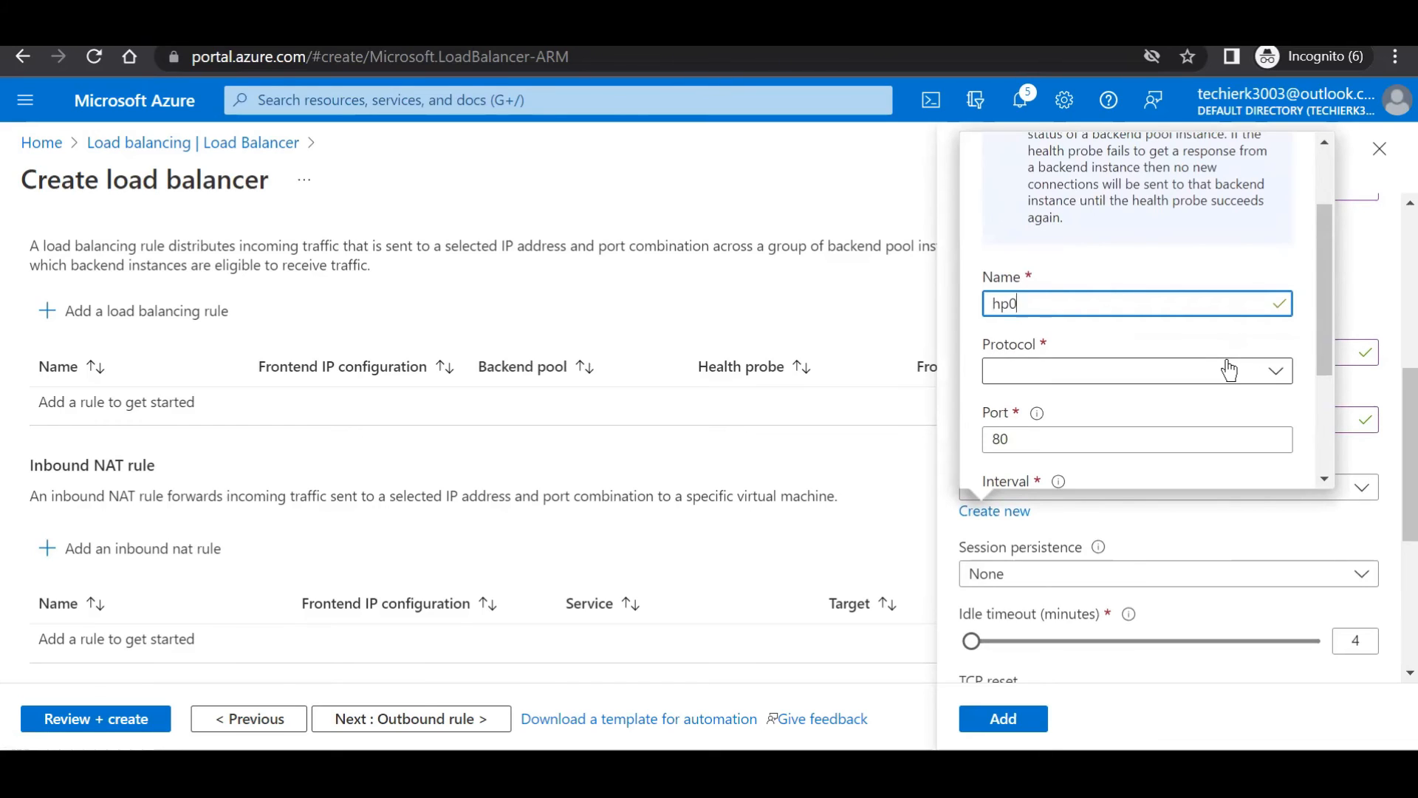
left_click(1241, 378)
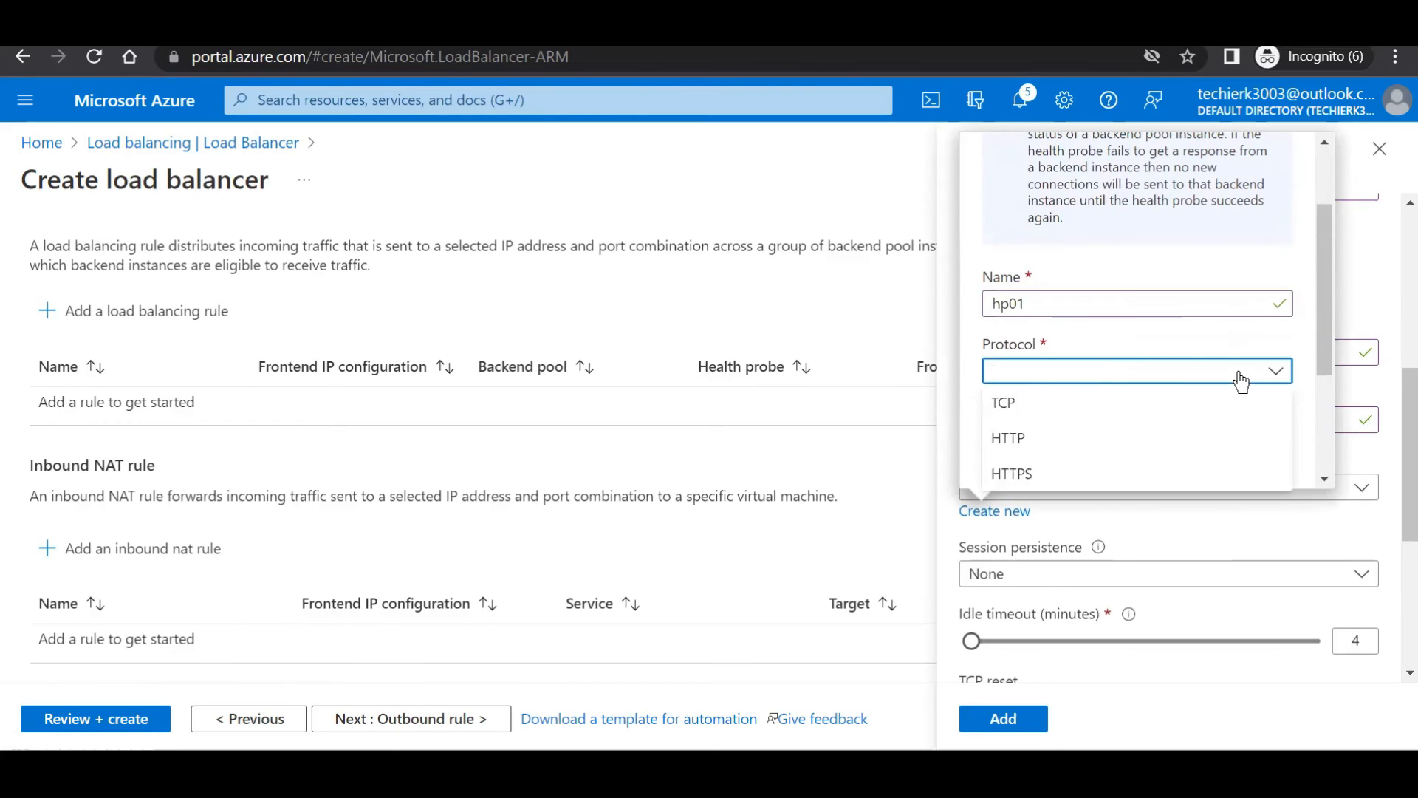
left_click_drag(1319, 355, 1320, 387)
left_click(1241, 286)
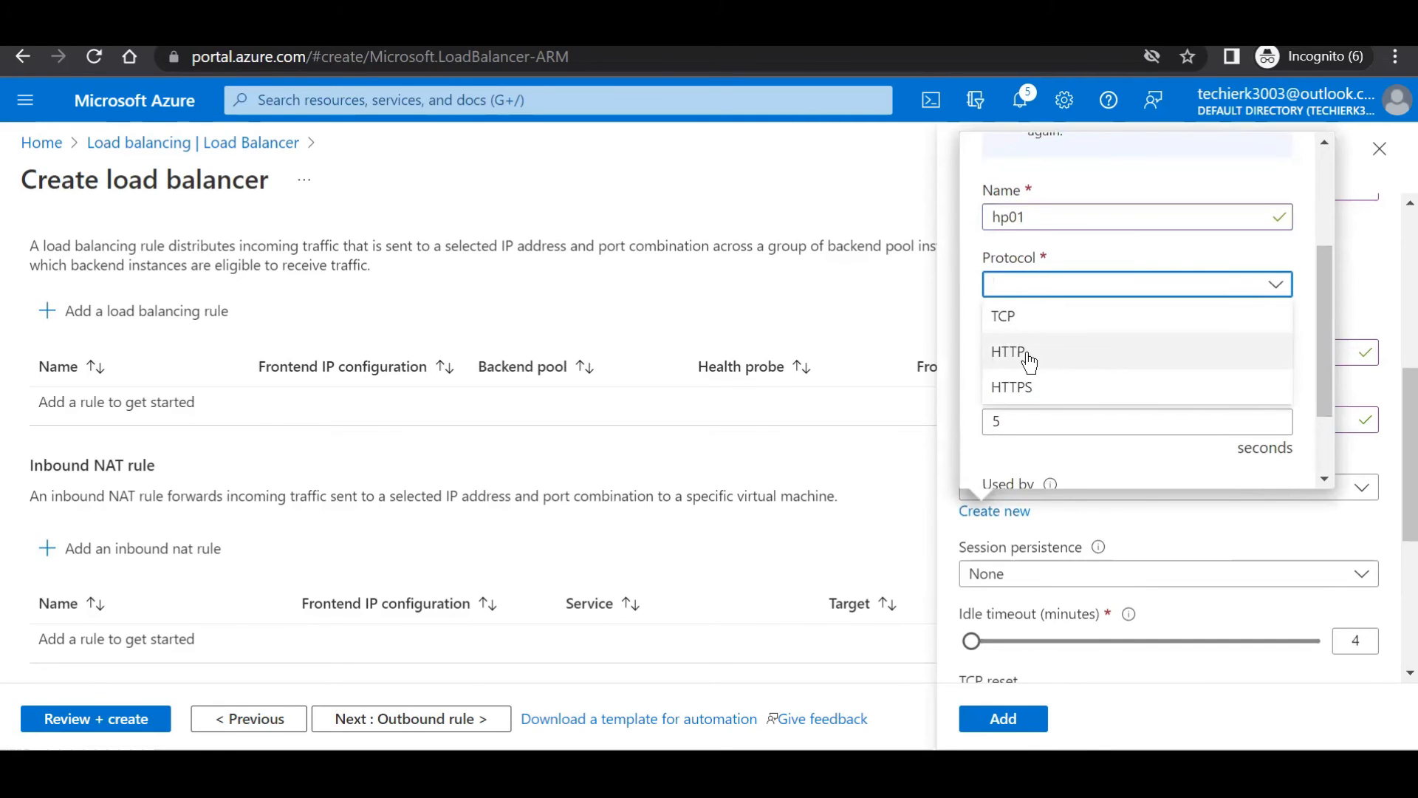
left_click(1024, 351)
left_click_drag(1320, 310, 1323, 394)
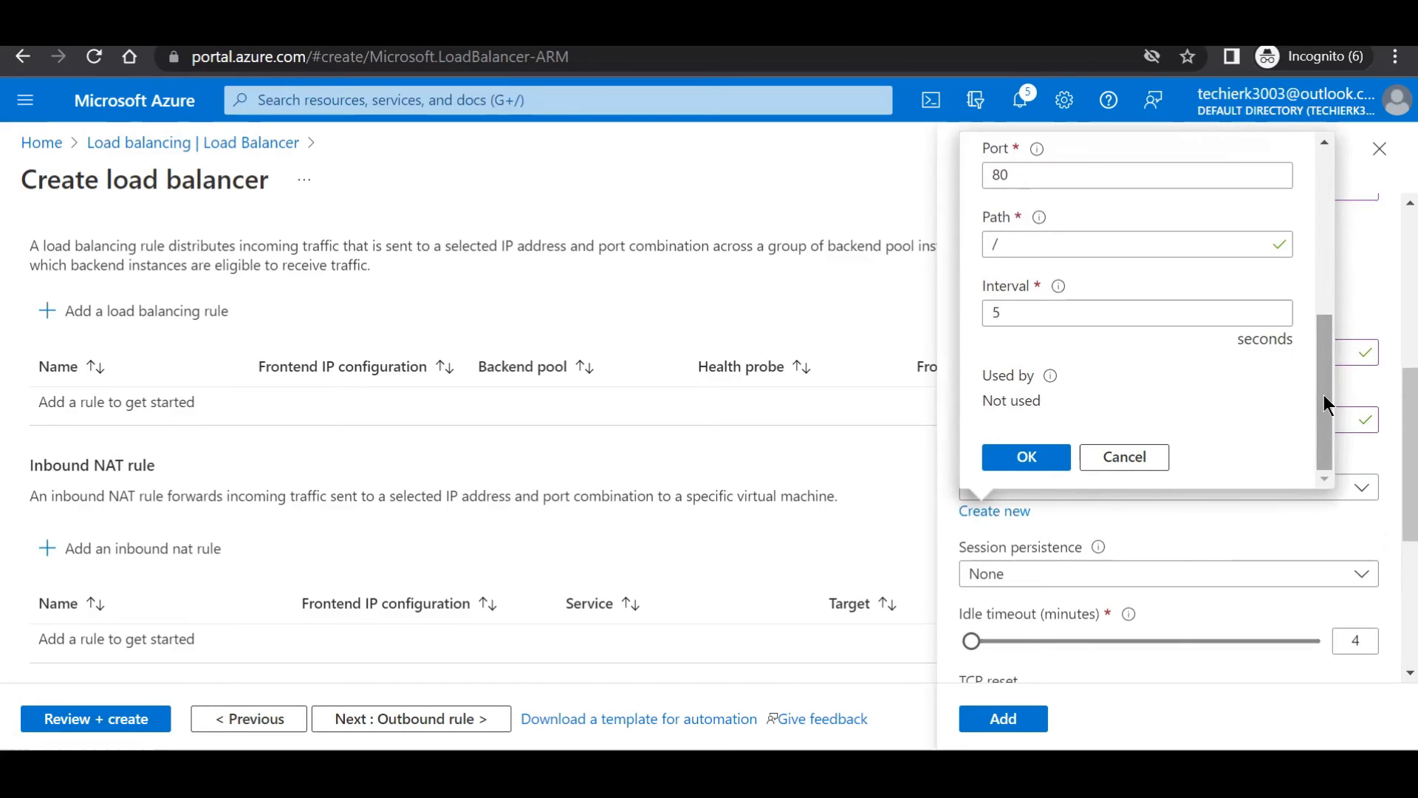
left_click(1030, 457)
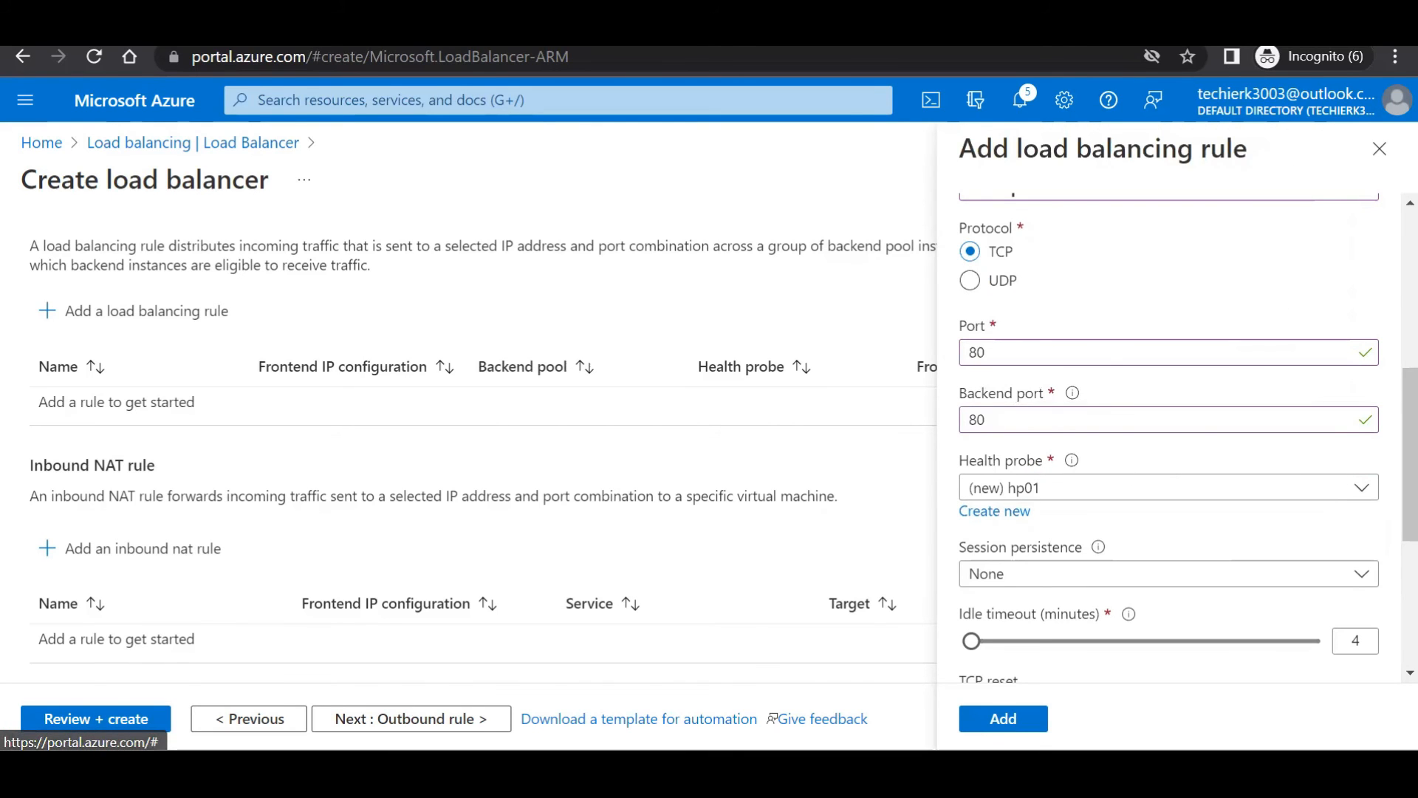
Add the rule with its remaining default settings, and create the load balancer without any outbound rules.
scroll(1171, 436, "down", 5)
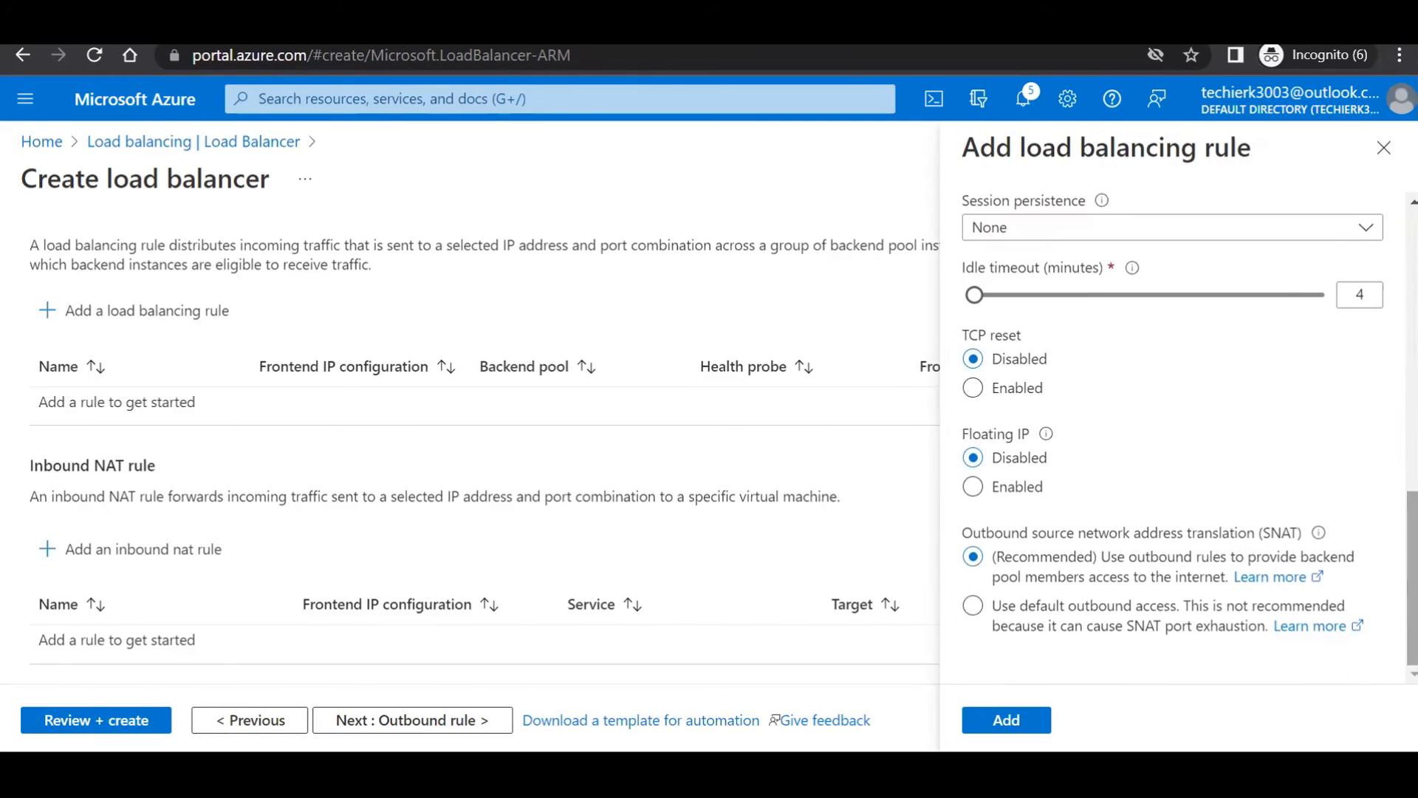
left_click(1001, 717)
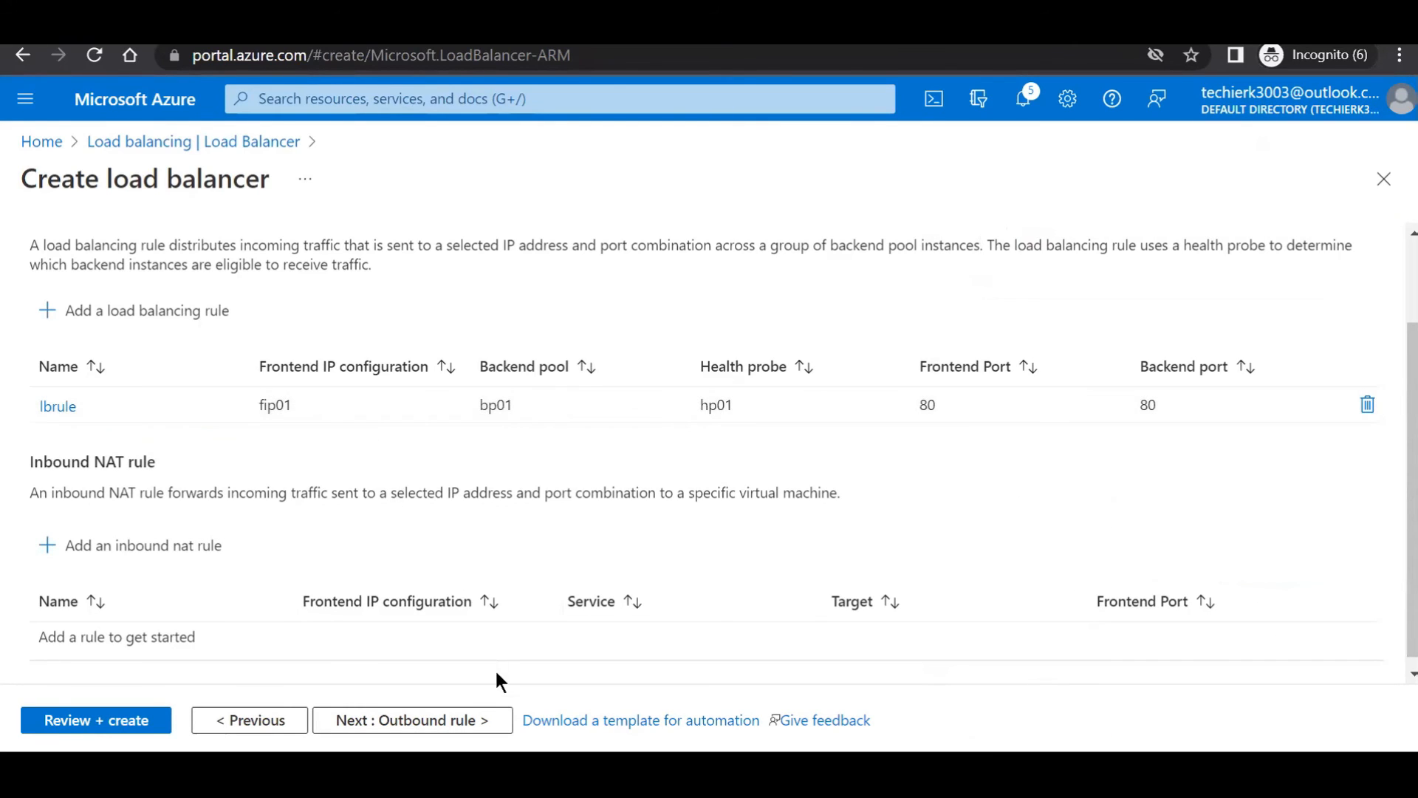
left_click(441, 722)
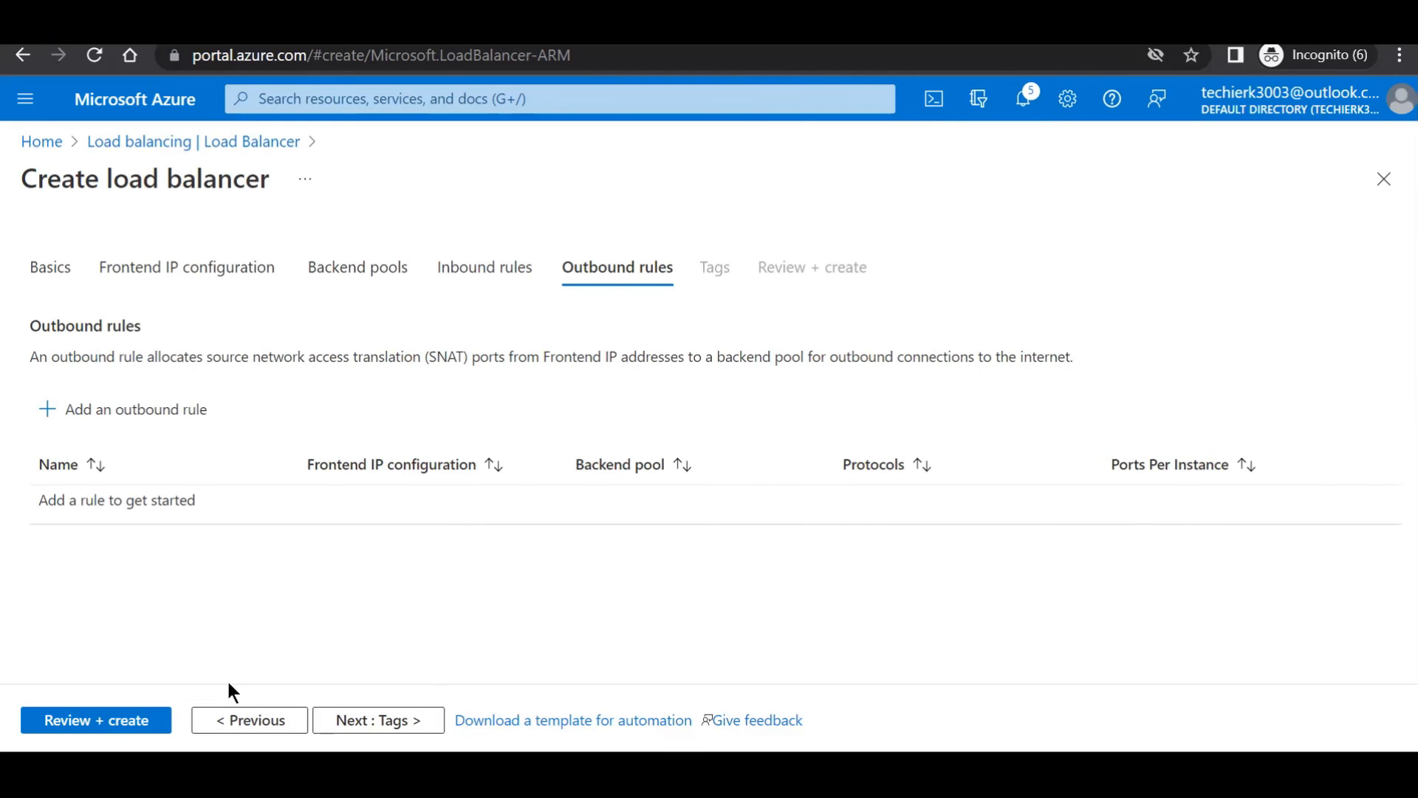
left_click(115, 724)
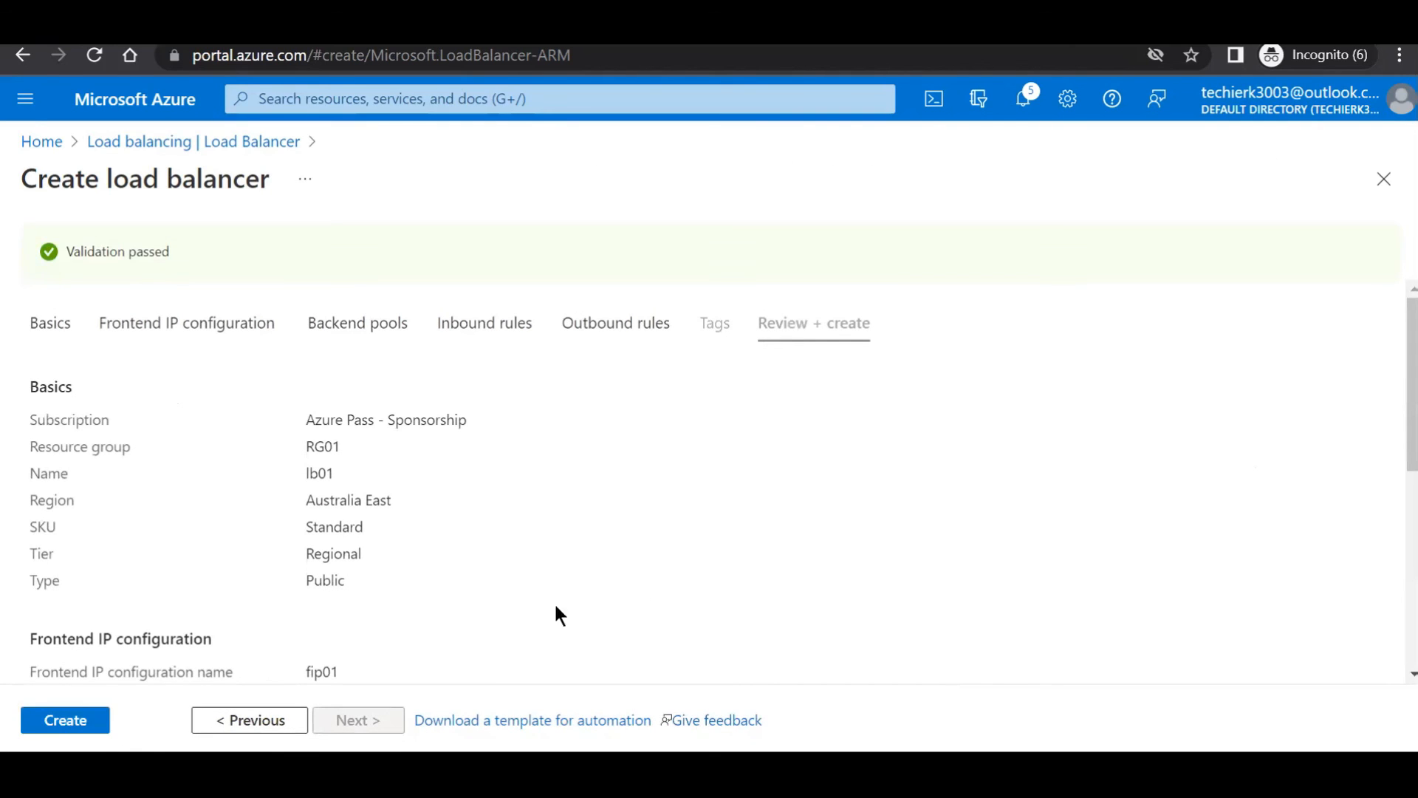
left_click(64, 725)
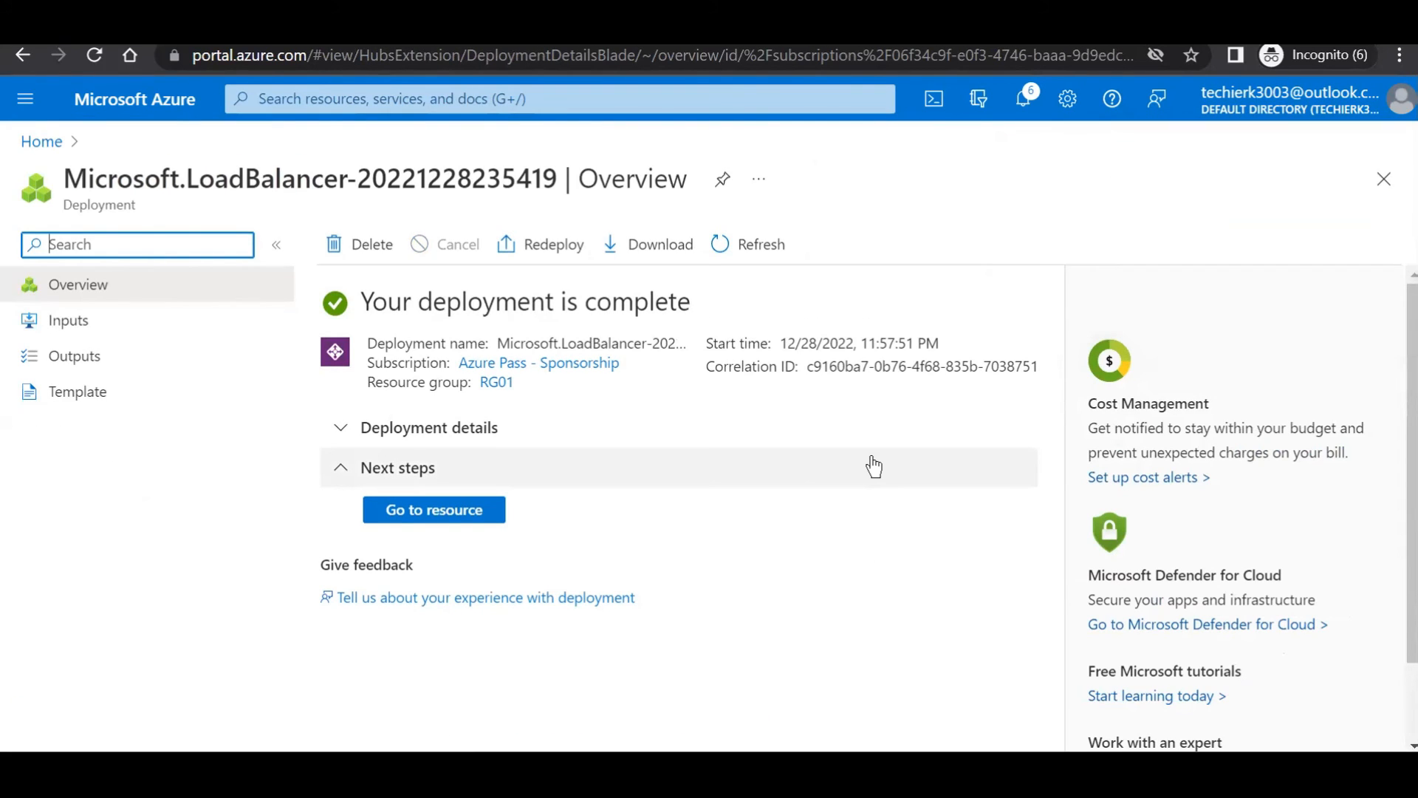
Open the deployed load balancer's frontend IP configuration and copy the public IP address of fip01.
left_click(444, 513)
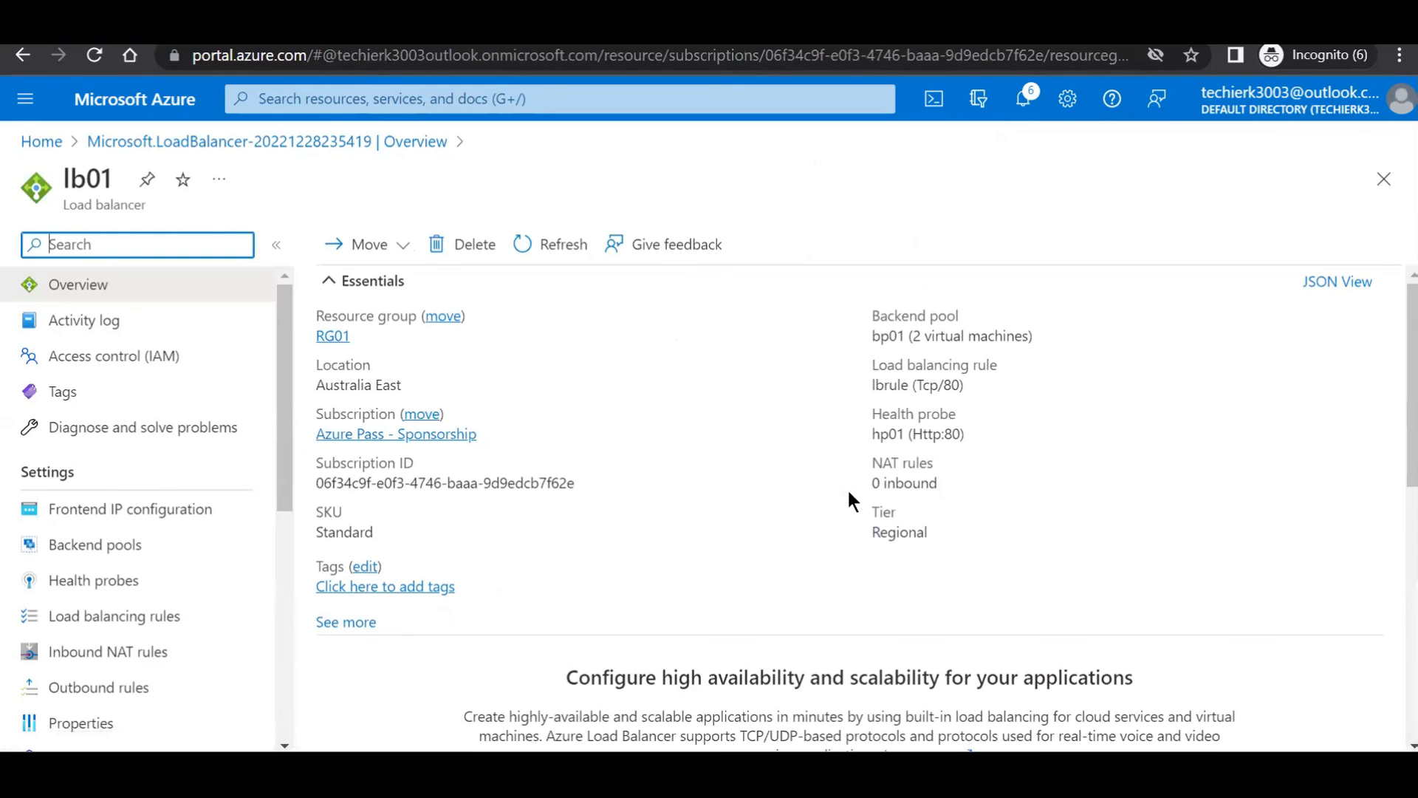
left_click(190, 509)
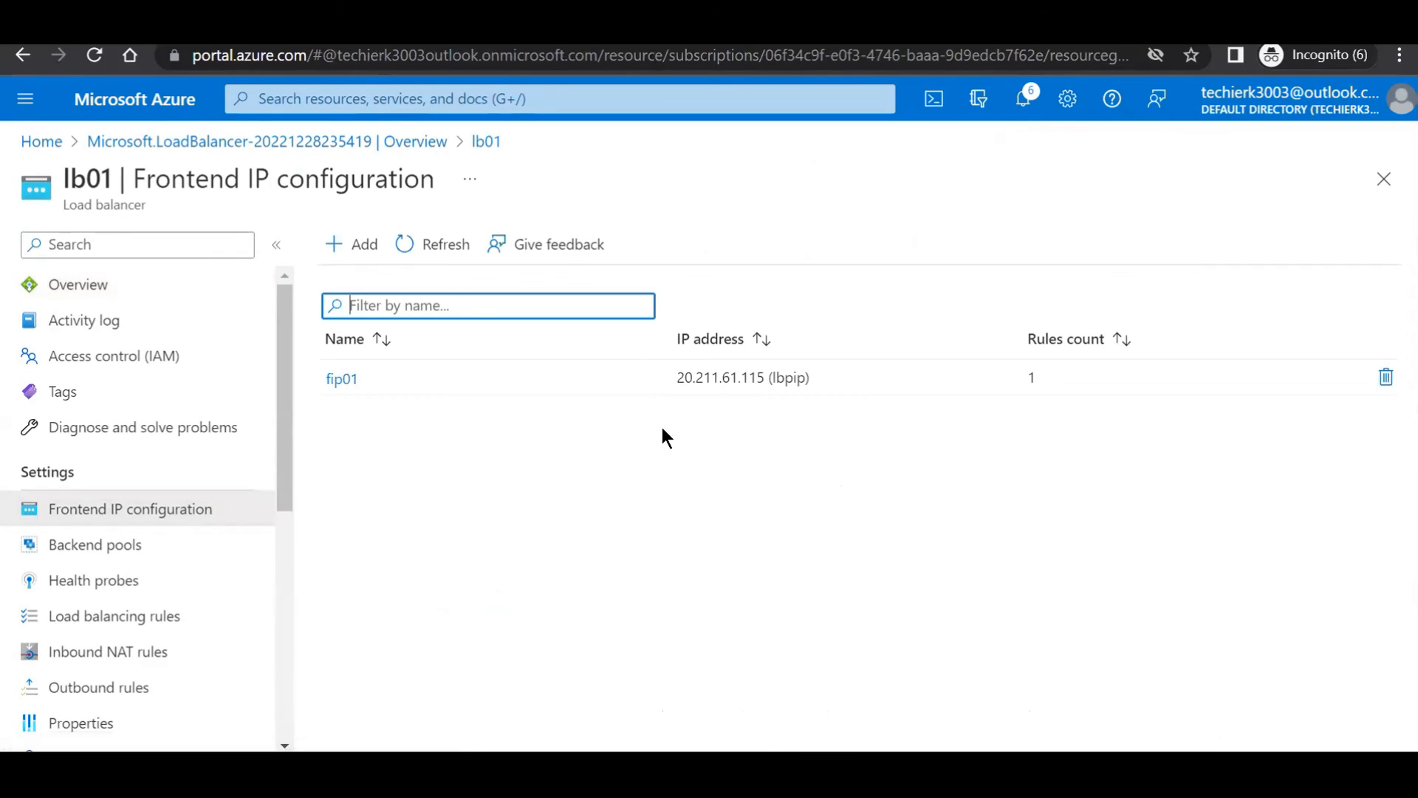
left_click(666, 375)
left_click_drag(666, 373, 763, 379)
key("ctrl+c")
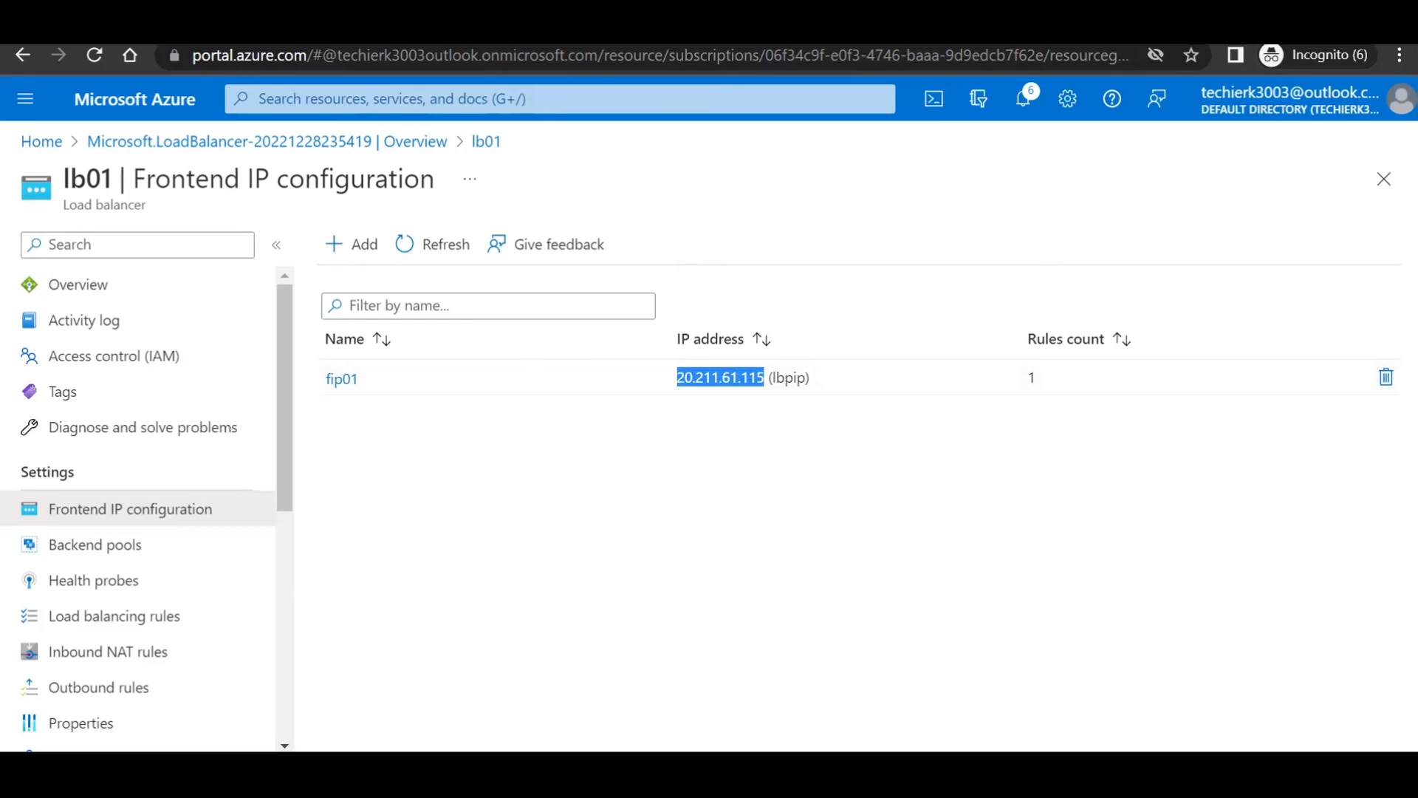
Load the copied public IP address 20.211.61.115 in a new browser tab to test the load balancer.
key("ctrl+t")
key("ctrl+v")
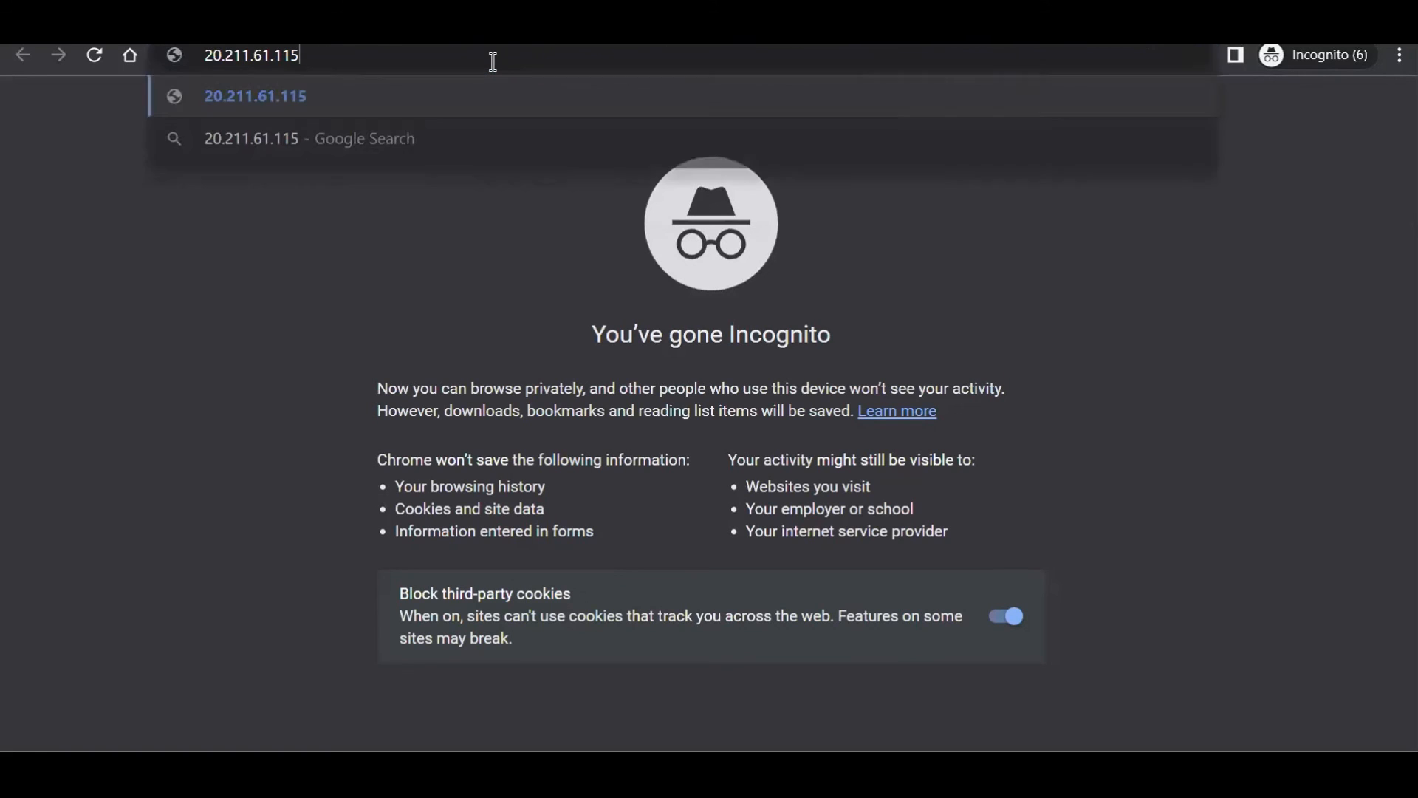
key("Return")
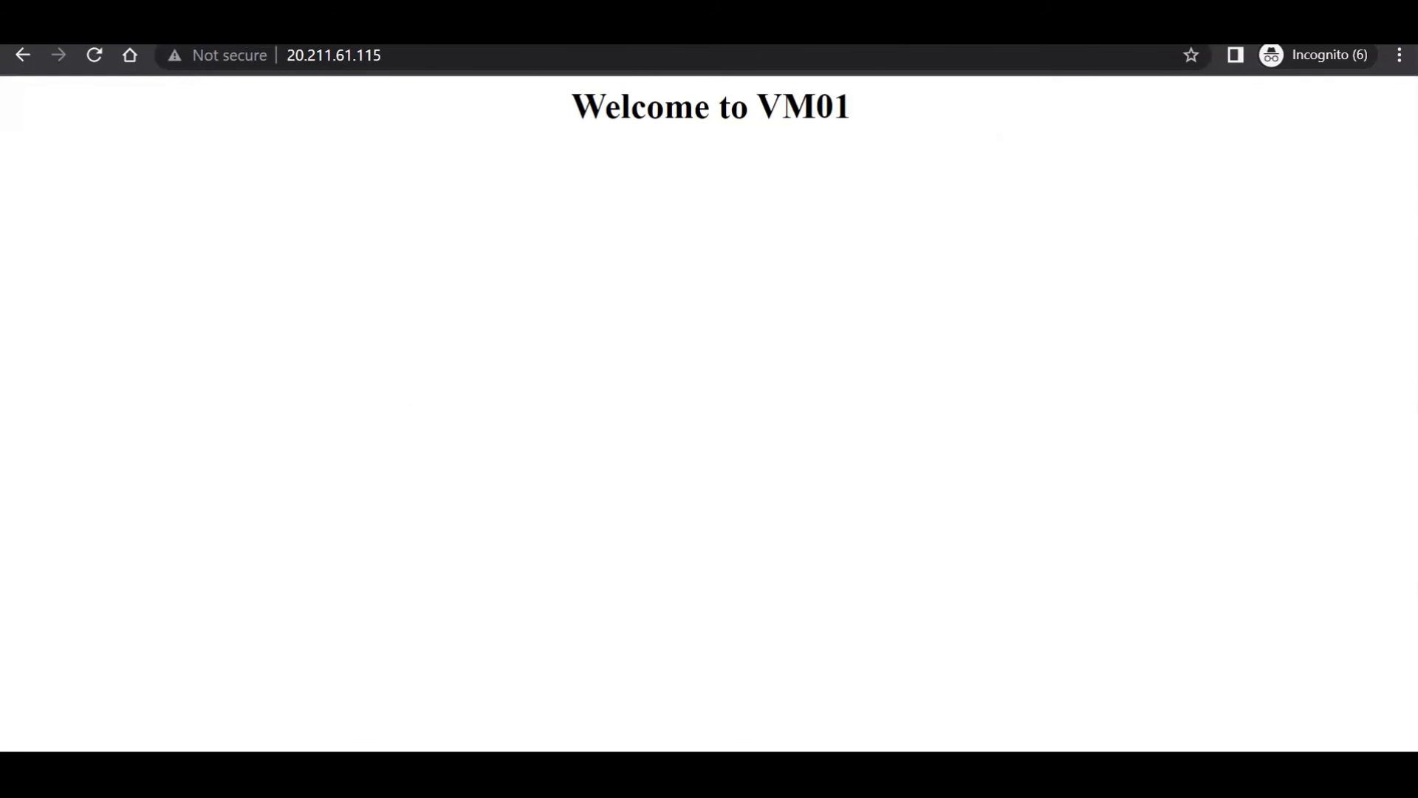
Switch to a new Microsoft Edge InPrivate window and load 20.211.61.115 there to test the traffic distribution.
right_click(111, 775)
left_click(211, 609)
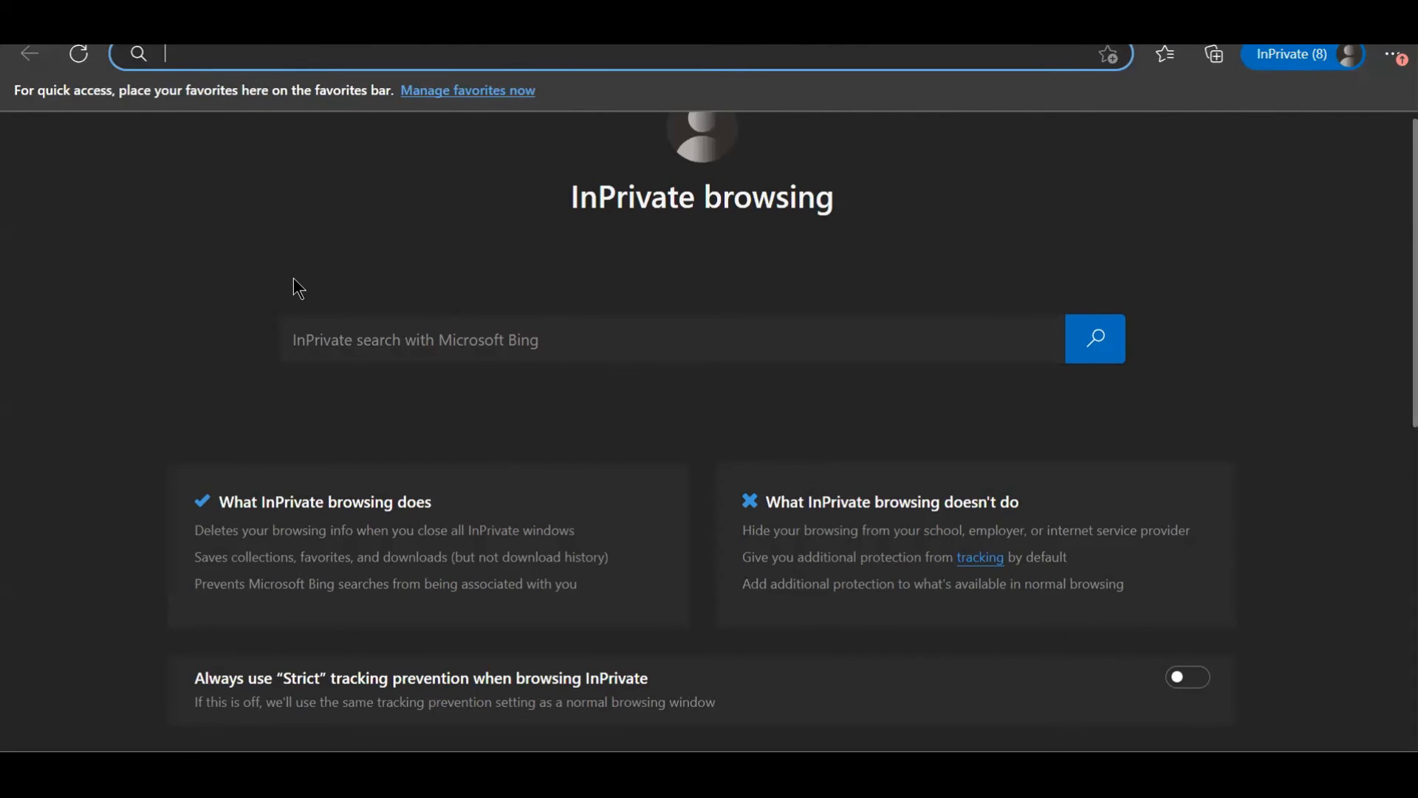
key("ctrl+v")
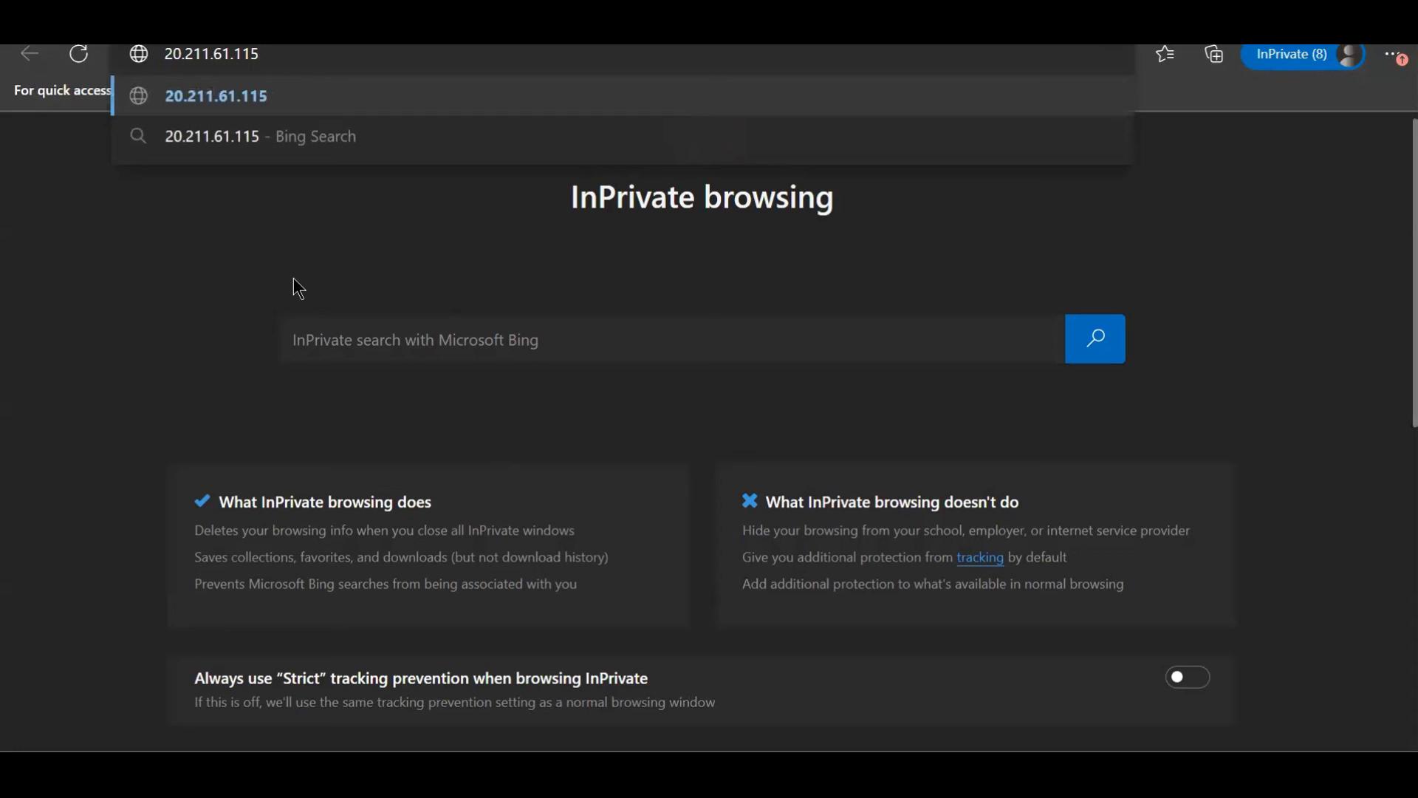
key("Return")
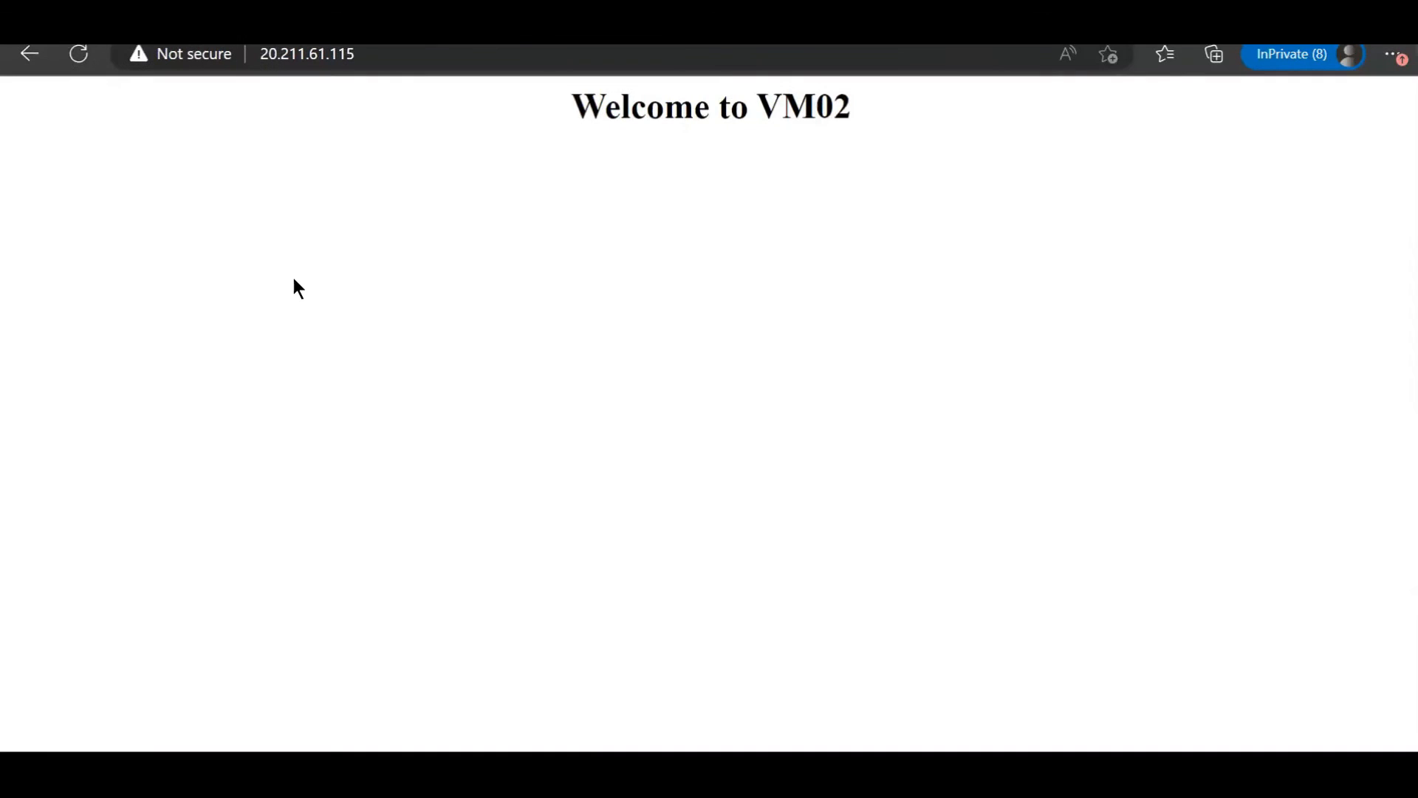